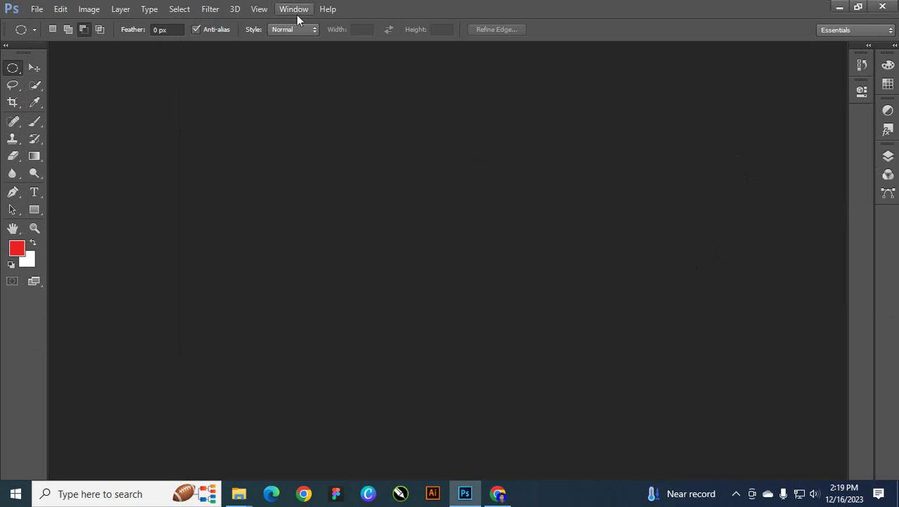
Step: Expand and collapse the Layers panel, and detach its panel group from the dock
{"action": "left_click", "coordinate": [888, 158]}
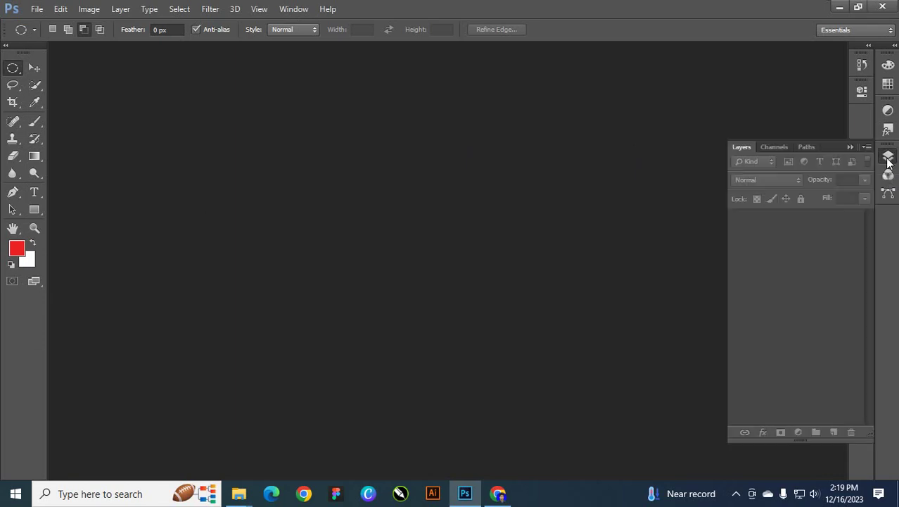
{"action": "left_click", "coordinate": [888, 160]}
{"action": "left_click", "coordinate": [890, 156]}
{"action": "left_click_drag", "start_coordinate": [891, 150], "coordinate": [615, 174]}
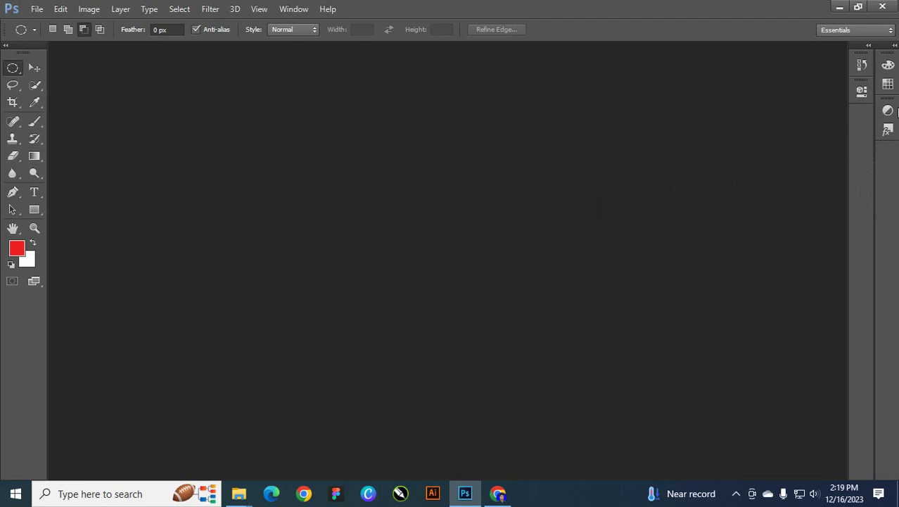
Step: Show the floating Layers panel and look through its Channels and Paths panels, ending on Layers
{"action": "left_click", "coordinate": [304, 8]}
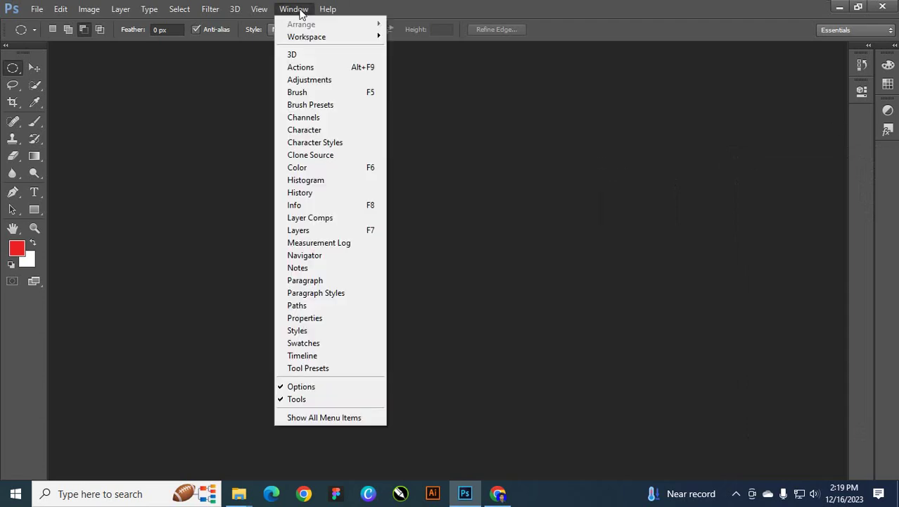
{"action": "left_click", "coordinate": [308, 232]}
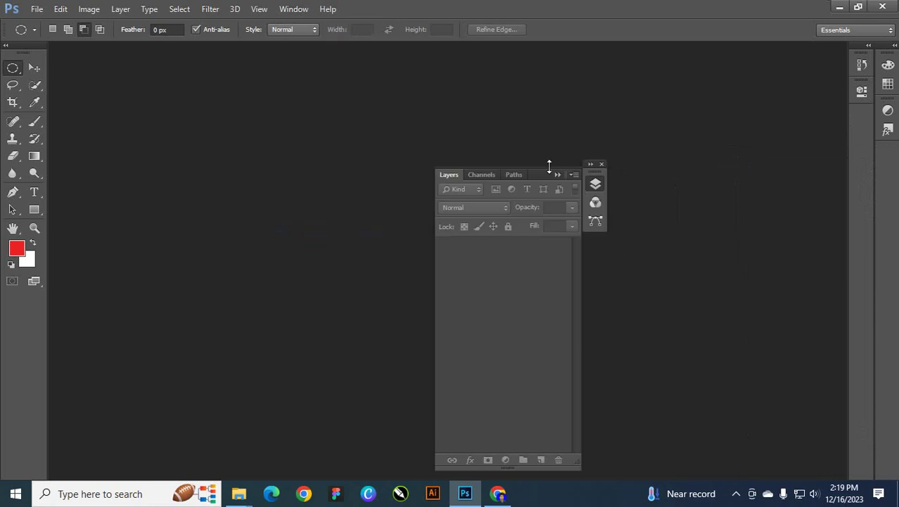
{"action": "left_click", "coordinate": [455, 177]}
{"action": "left_click", "coordinate": [595, 182]}
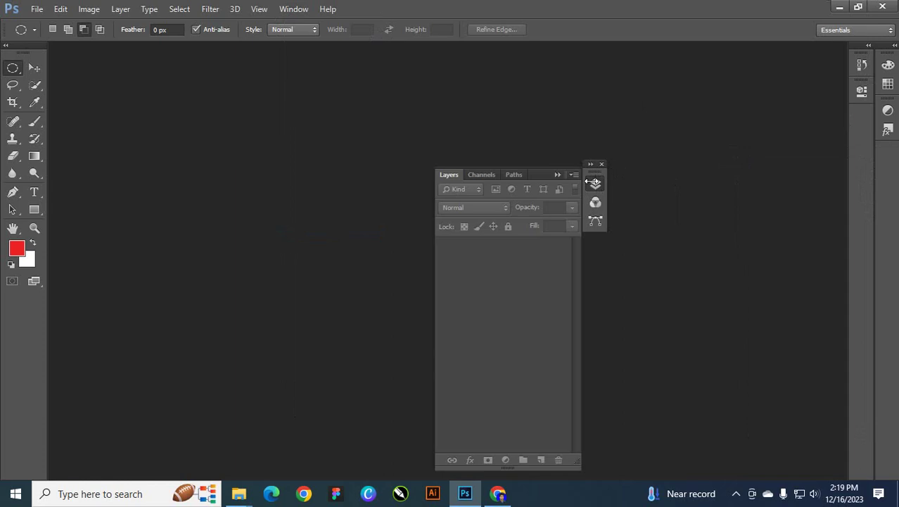
{"action": "left_click", "coordinate": [480, 176]}
{"action": "left_click", "coordinate": [513, 175]}
{"action": "left_click", "coordinate": [444, 174]}
Step: Dock the Layers, Channels and Paths group back below the Styles panel and expand the Layers panel
{"action": "left_click_drag", "start_coordinate": [595, 171], "coordinate": [889, 158]}
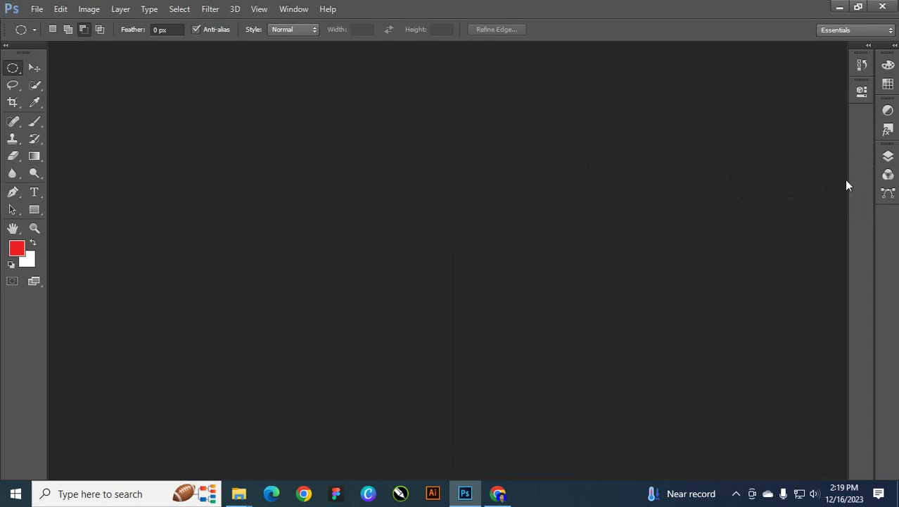
{"action": "left_click", "coordinate": [888, 156]}
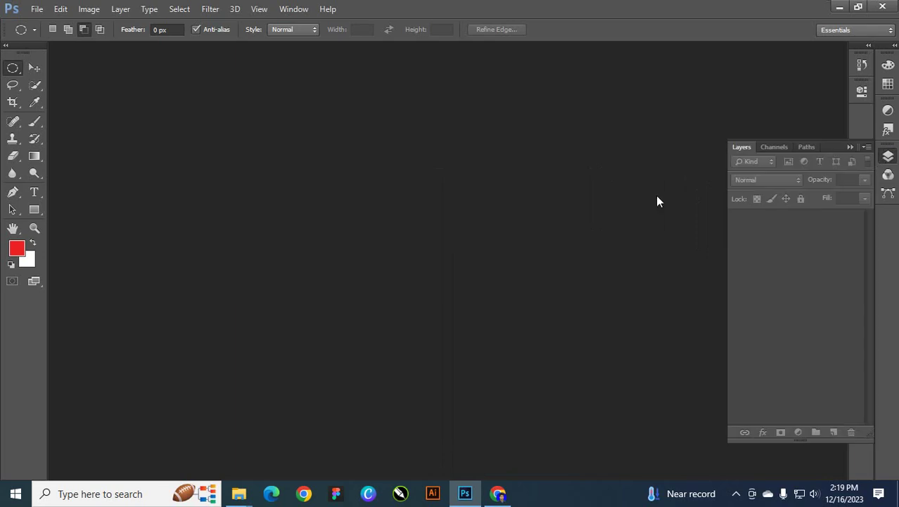
{"action": "left_click", "coordinate": [741, 148]}
{"action": "left_click", "coordinate": [888, 156]}
Step: Create a white A4 document, 210 x 297 mm, 300 pixels/inch, RGB Color, and dock its floating window as a tab
{"action": "left_click", "coordinate": [36, 9]}
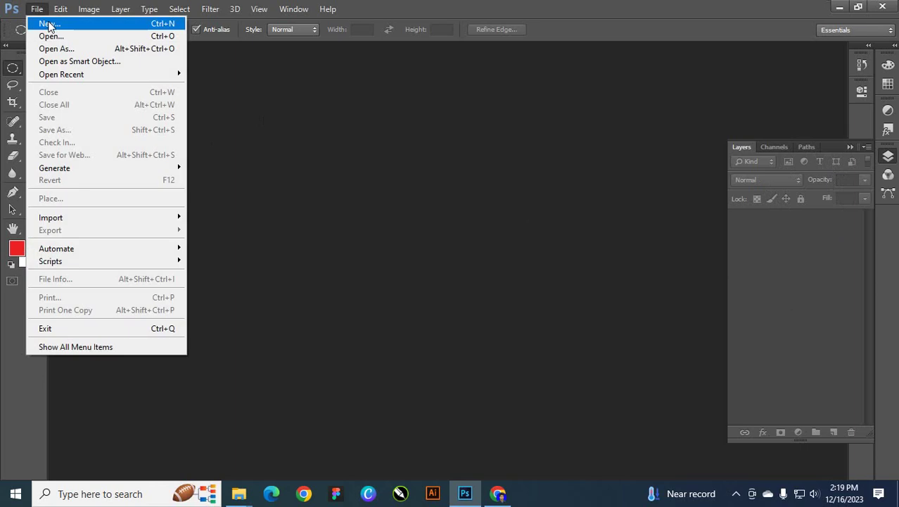
{"action": "left_click", "coordinate": [48, 26]}
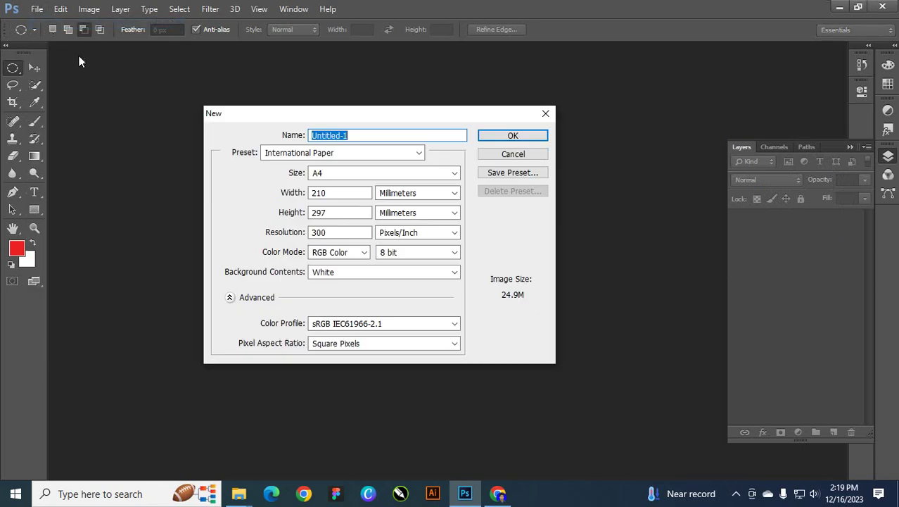
{"action": "left_click", "coordinate": [513, 135]}
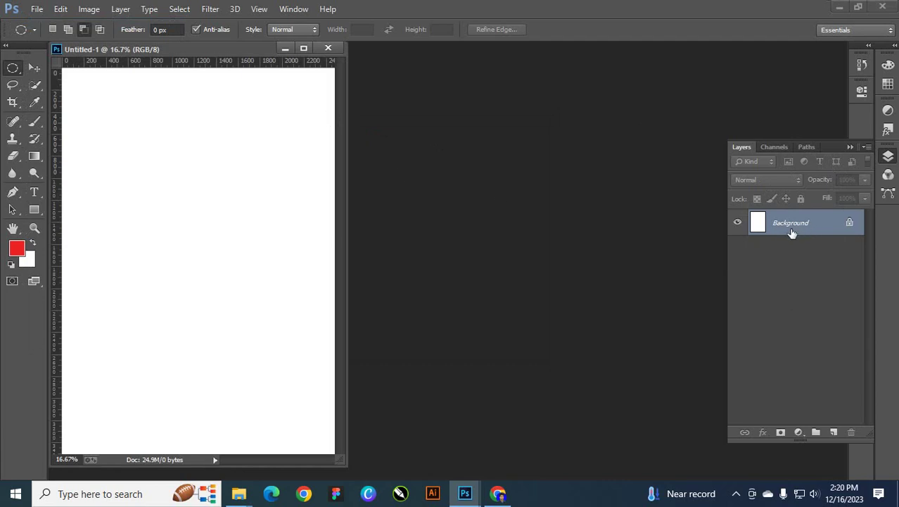
{"action": "left_click_drag", "start_coordinate": [245, 53], "coordinate": [298, 49]}
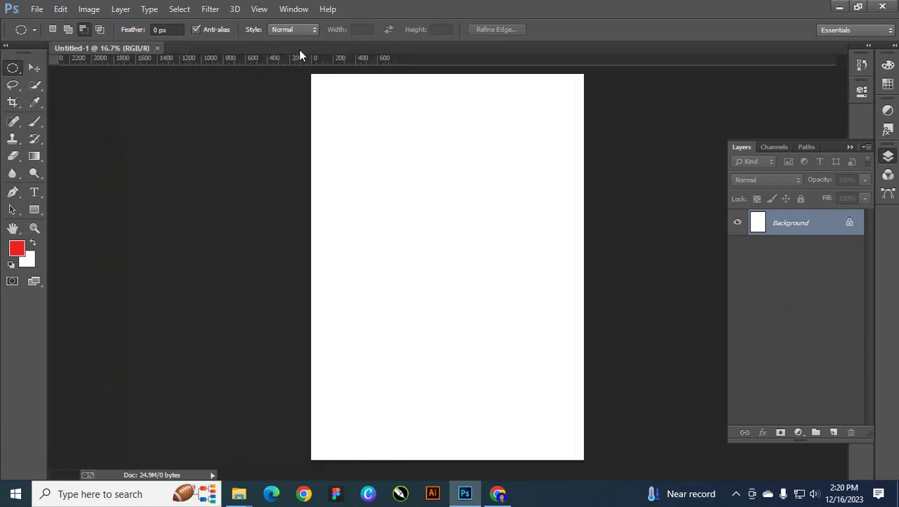
{"action": "left_click", "coordinate": [736, 492]}
{"action": "left_click", "coordinate": [736, 493]}
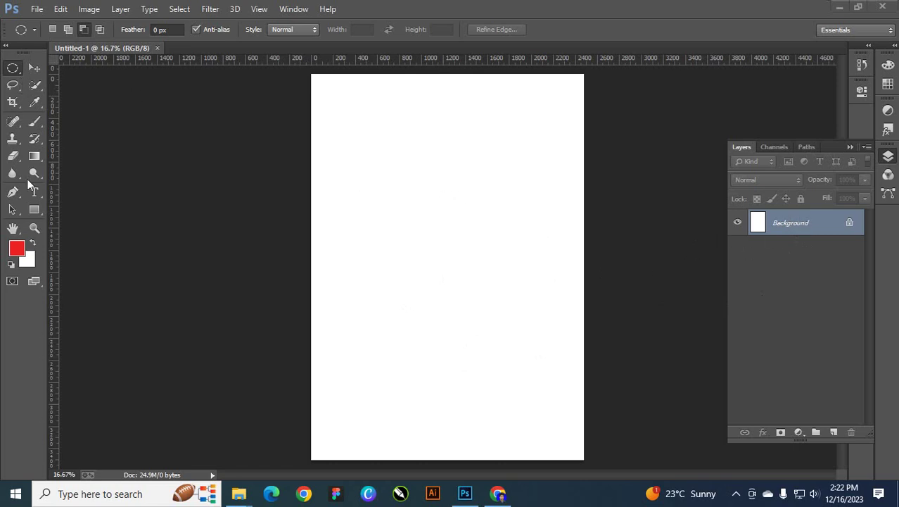
Step: Draw a rectangular marquee selection in the upper part of the page, fill it with the red foreground colour and deselect
{"action": "left_click", "coordinate": [14, 74]}
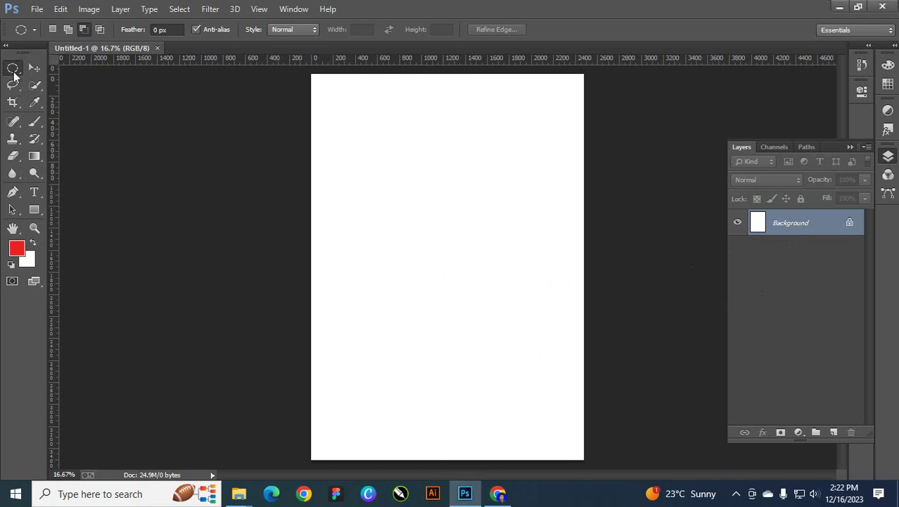
{"action": "right_click", "coordinate": [19, 70]}
{"action": "left_click", "coordinate": [61, 68]}
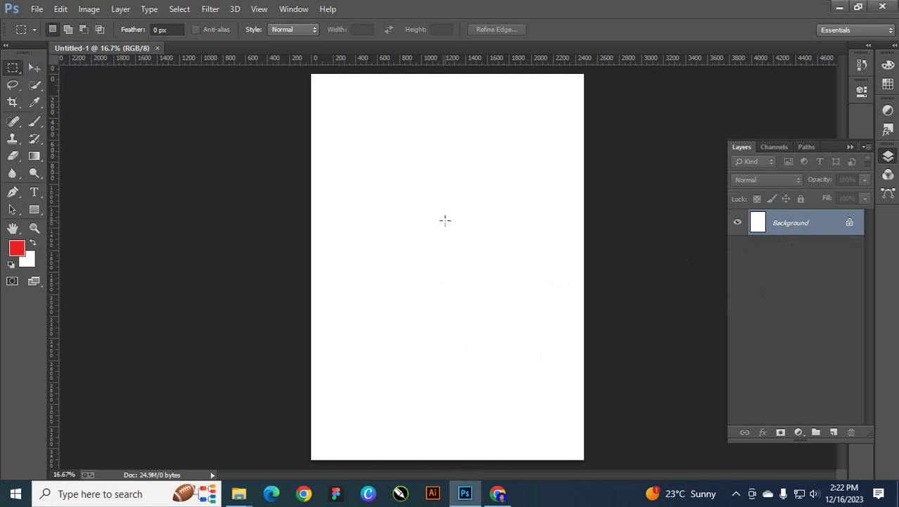
{"action": "left_click_drag", "start_coordinate": [474, 234], "coordinate": [374, 151]}
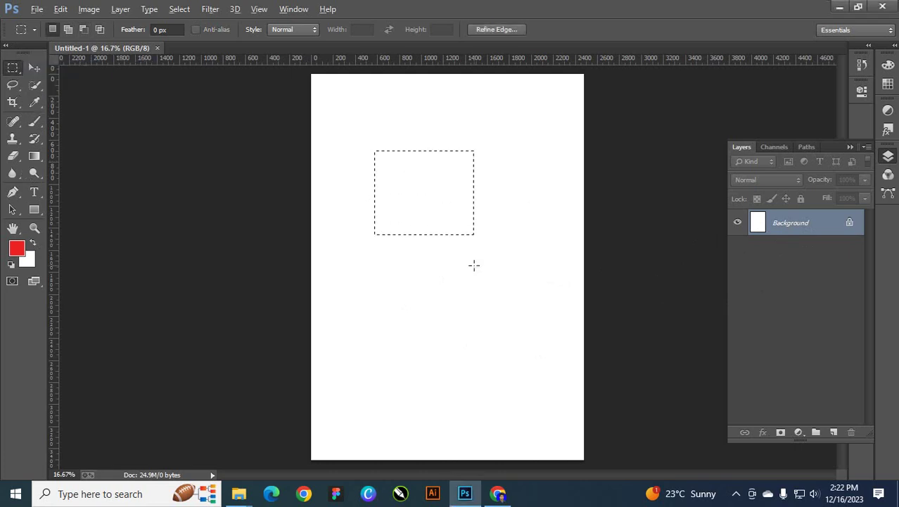
{"action": "key", "text": "alt+BackSpace"}
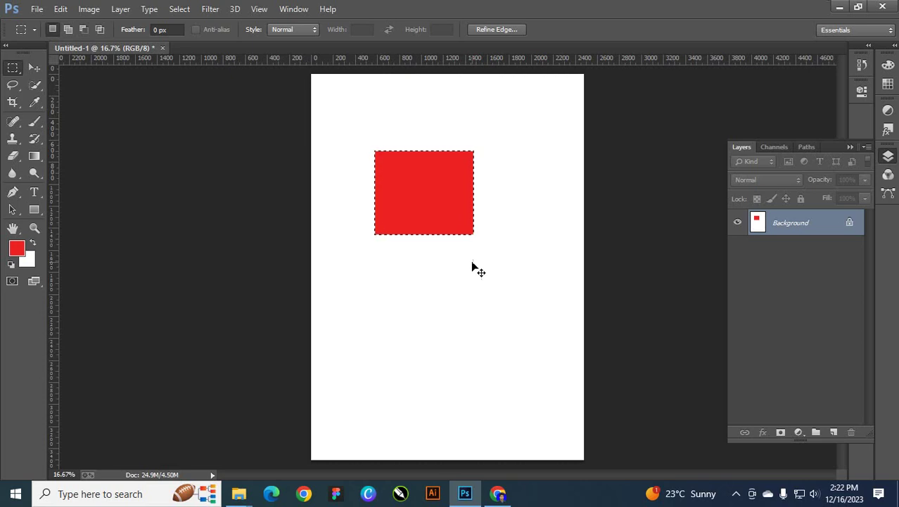
{"action": "key", "text": "ctrl+d"}
Step: Select a wide, low rectangle below the first one, fill it with the red foreground colour and deselect
{"action": "left_click_drag", "start_coordinate": [371, 269], "coordinate": [504, 312]}
{"action": "key", "text": "alt+BackSpace"}
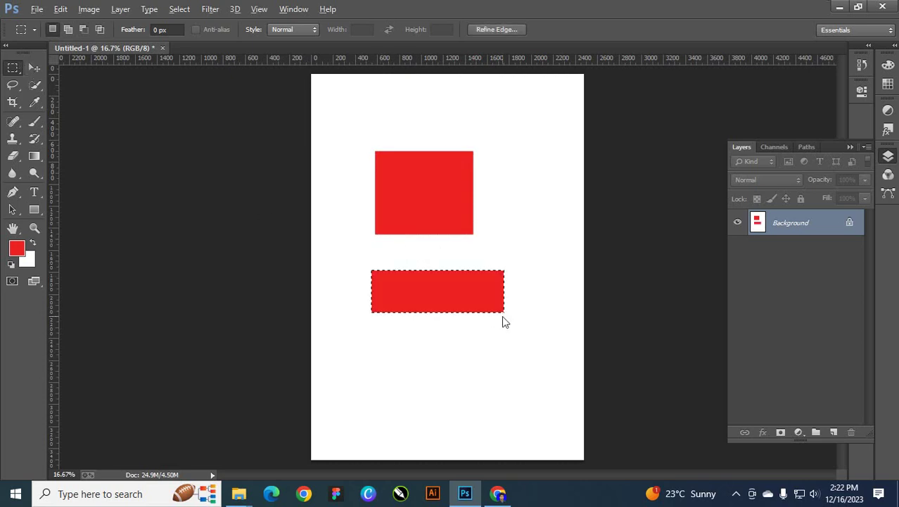
{"action": "key", "text": "ctrl+d"}
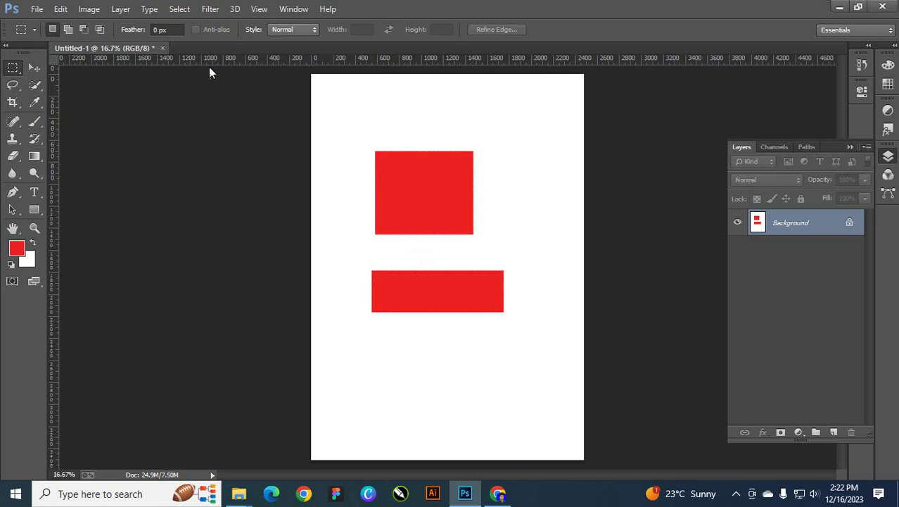
Step: Try to move the red rectangles on the locked Background layer with the Move tool
{"action": "left_click", "coordinate": [33, 68]}
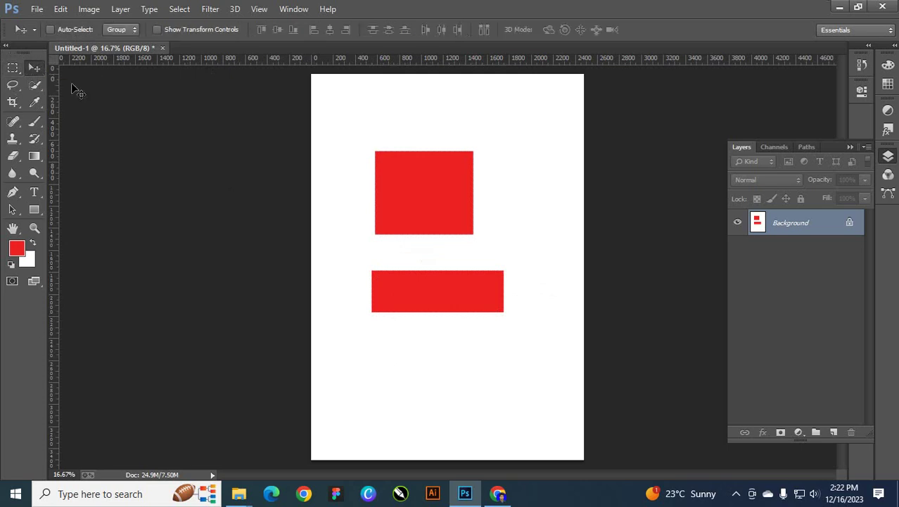
{"action": "left_click_drag", "start_coordinate": [437, 189], "coordinate": [451, 303]}
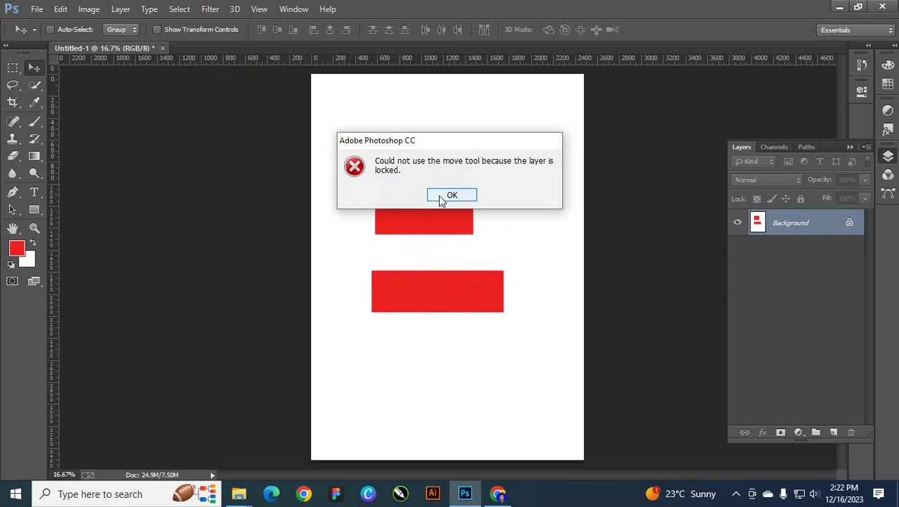
{"action": "left_click", "coordinate": [451, 195]}
{"action": "left_click_drag", "start_coordinate": [432, 191], "coordinate": [424, 317]}
{"action": "left_click", "coordinate": [438, 196]}
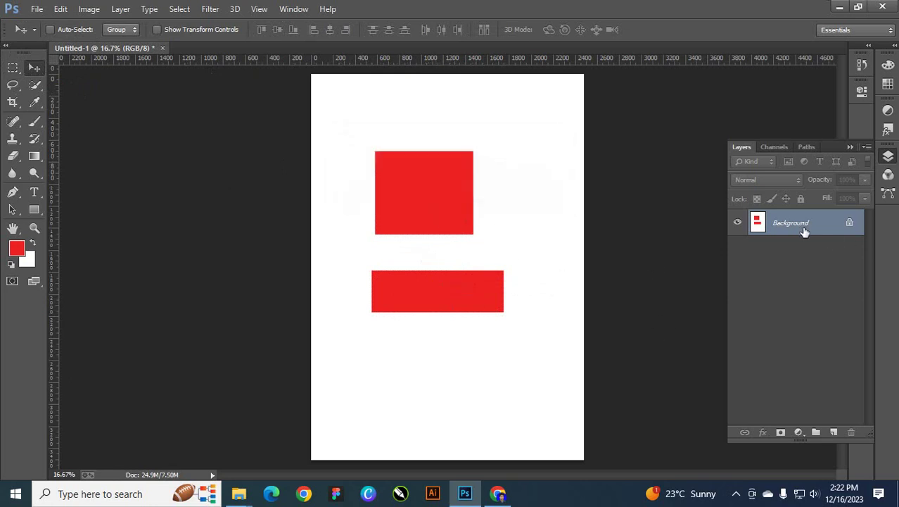
{"action": "left_click", "coordinate": [508, 305]}
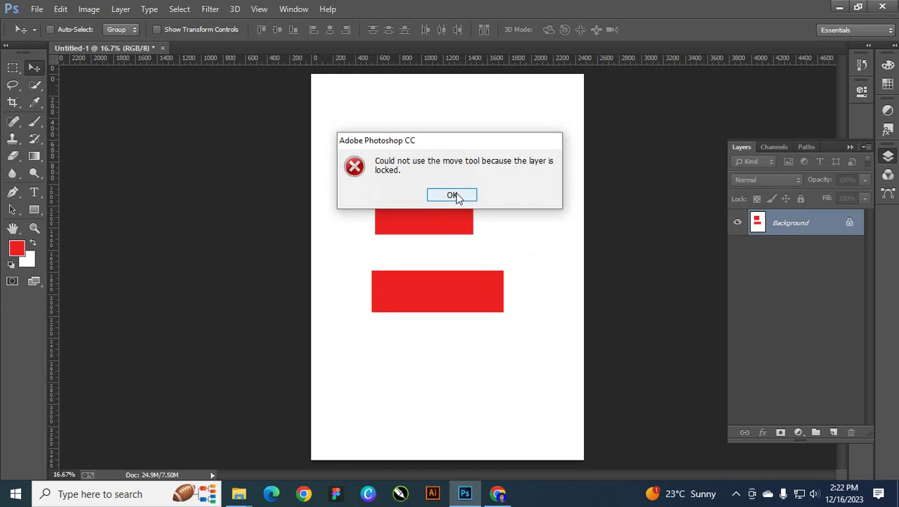
{"action": "left_click", "coordinate": [454, 195]}
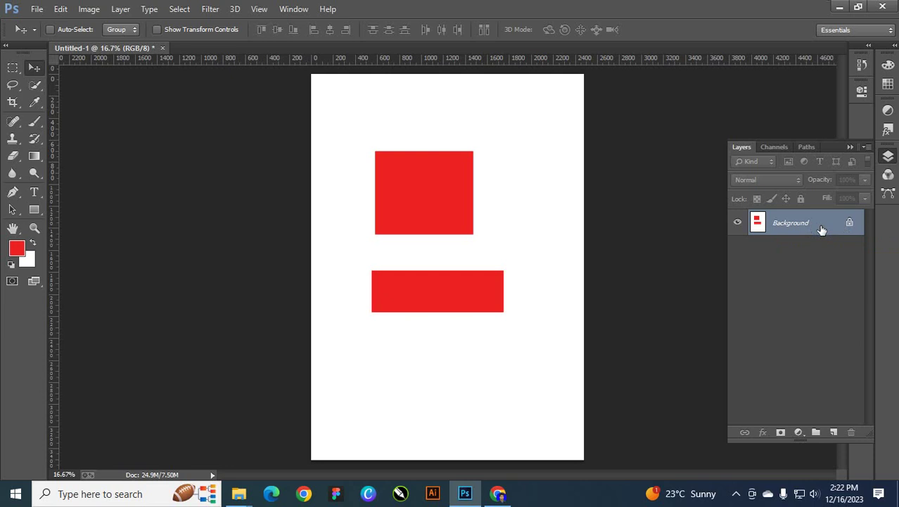
Step: Convert the locked Background into a regular layer and name it Re
{"action": "double_click", "coordinate": [767, 227]}
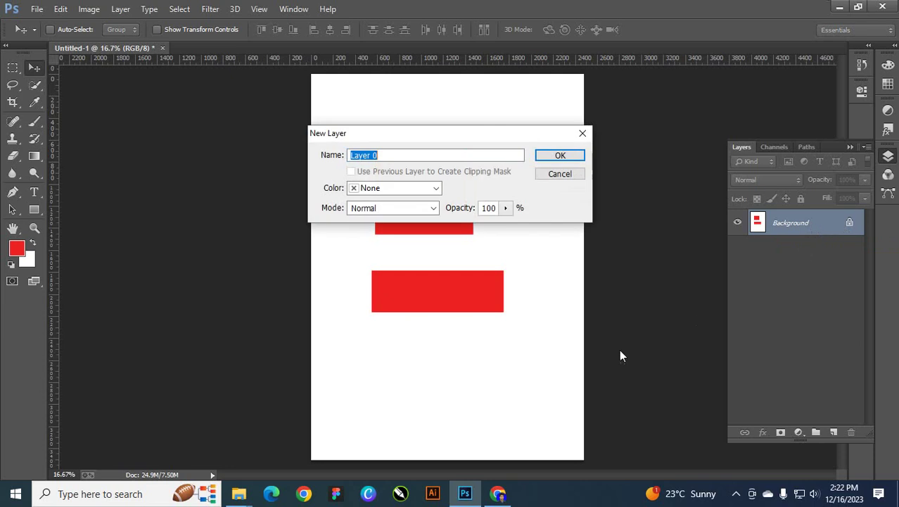
{"action": "left_click", "coordinate": [392, 155]}
{"action": "key", "text": "ctrl+a"}
{"action": "key", "text": "BackSpace"}
{"action": "key", "text": "ctrl+z"}
{"action": "left_click", "coordinate": [394, 155]}
{"action": "key", "text": "ctrl+a"}
{"action": "type", "text": "r"}
{"action": "left_click", "coordinate": [573, 155]}
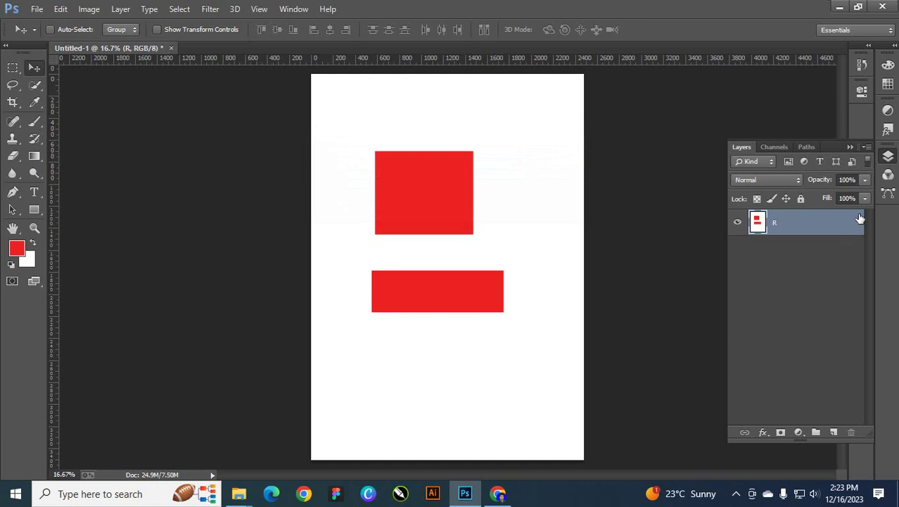
{"action": "double_click", "coordinate": [775, 223]}
{"action": "key", "text": "Return"}
Step: Move the Re layer around the canvas and return it to its original position
{"action": "left_click_drag", "start_coordinate": [446, 202], "coordinate": [479, 171]}
{"action": "left_click_drag", "start_coordinate": [470, 257], "coordinate": [456, 282]}
{"action": "left_click_drag", "start_coordinate": [481, 234], "coordinate": [493, 279]}
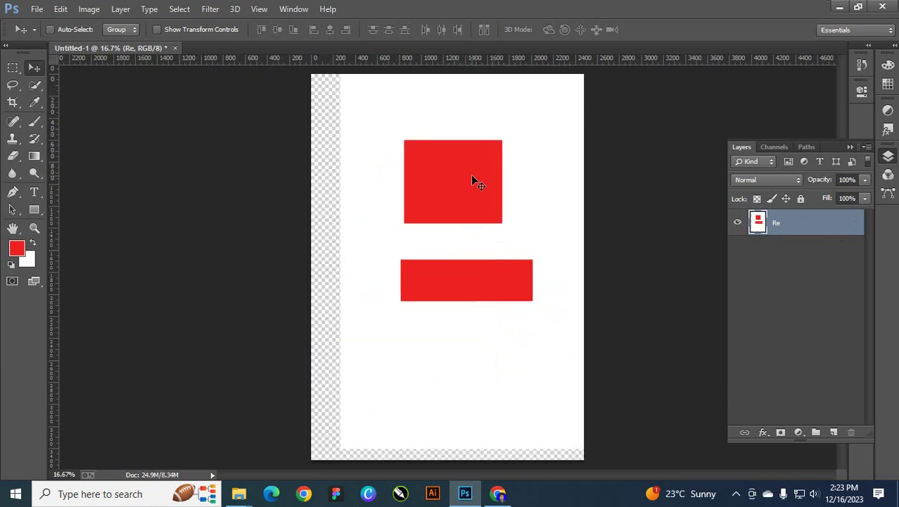
{"action": "left_click_drag", "start_coordinate": [455, 155], "coordinate": [438, 215]}
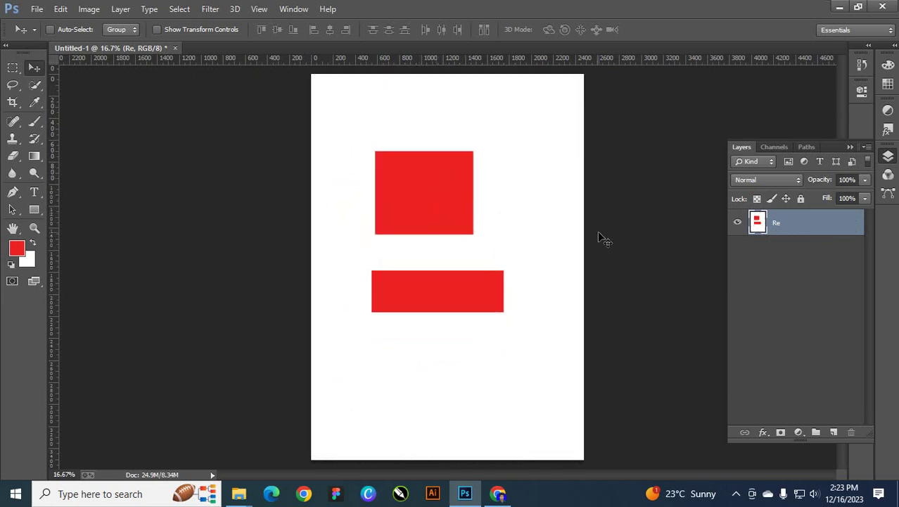
Step: Lock all properties of the Re layer, and try to move it and delete its contents
{"action": "left_click", "coordinate": [800, 198]}
{"action": "left_click_drag", "start_coordinate": [493, 240], "coordinate": [441, 300]}
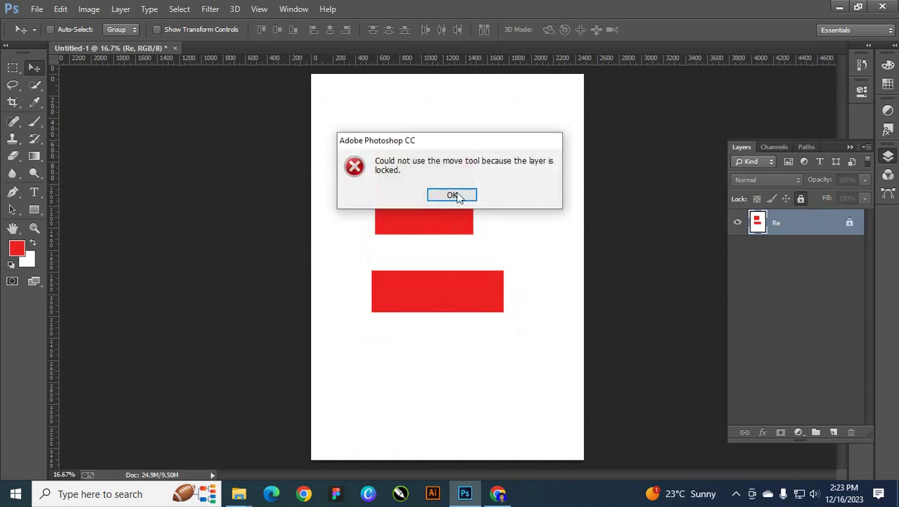
{"action": "left_click", "coordinate": [453, 195]}
{"action": "left_click", "coordinate": [466, 284]}
{"action": "left_click", "coordinate": [453, 195]}
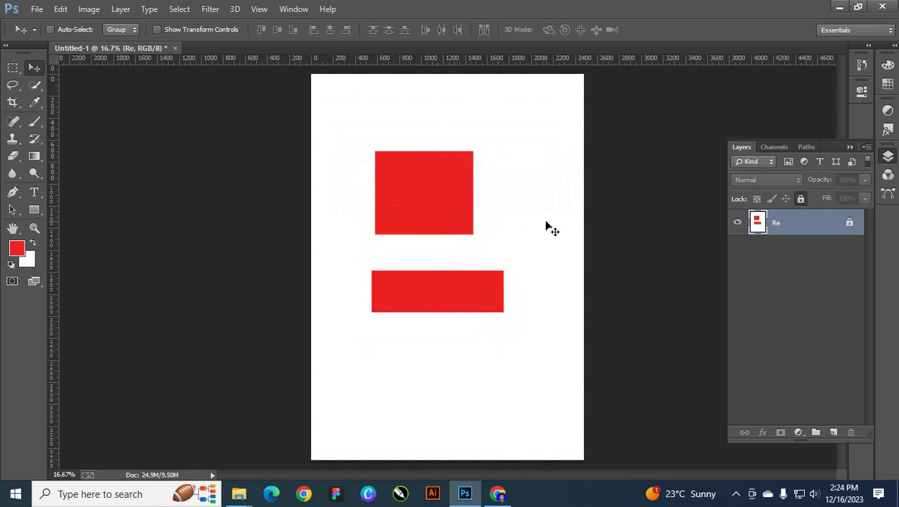
{"action": "left_click_drag", "start_coordinate": [493, 275], "coordinate": [468, 325]}
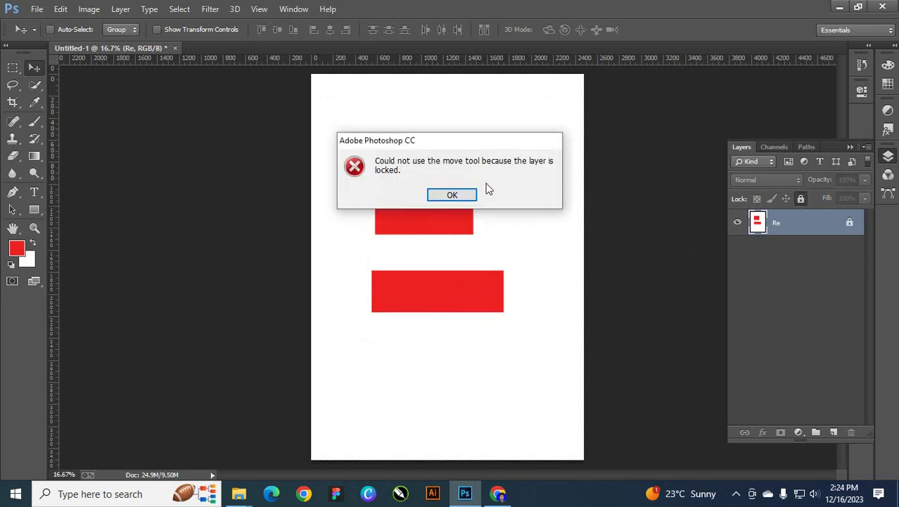
{"action": "left_click", "coordinate": [464, 194]}
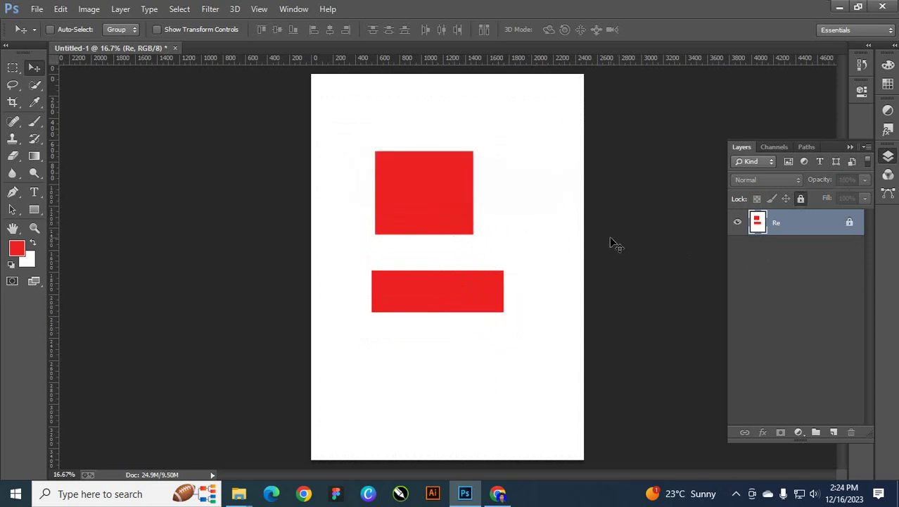
{"action": "key", "text": "Delete"}
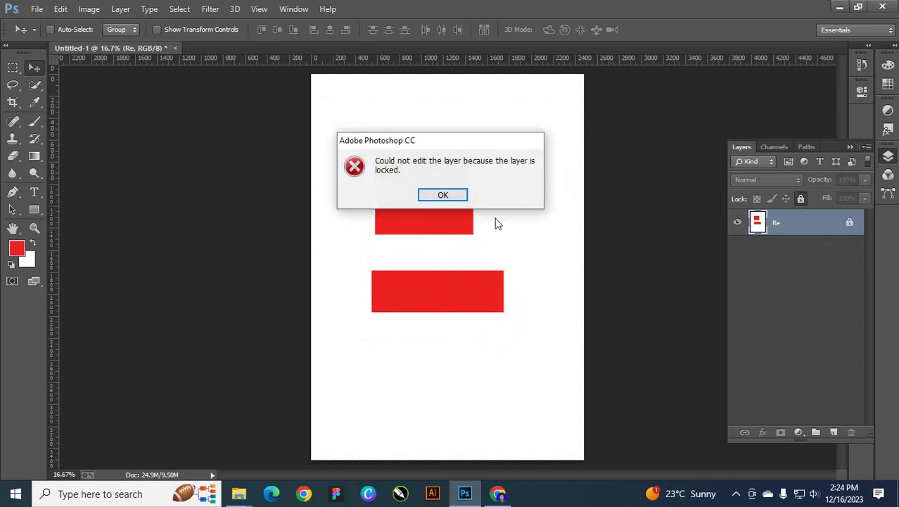
{"action": "left_click", "coordinate": [457, 195]}
Step: Unlock the Re layer and test moving it on the canvas
{"action": "left_click", "coordinate": [800, 198]}
{"action": "mouse_move", "coordinate": [426, 188]}
{"action": "left_mouse_down"}
{"action": "mouse_move", "coordinate": [488, 295]}
{"action": "mouse_move", "coordinate": [397, 201]}
{"action": "mouse_move", "coordinate": [452, 188]}
{"action": "mouse_move", "coordinate": [439, 187]}
{"action": "left_mouse_up"}
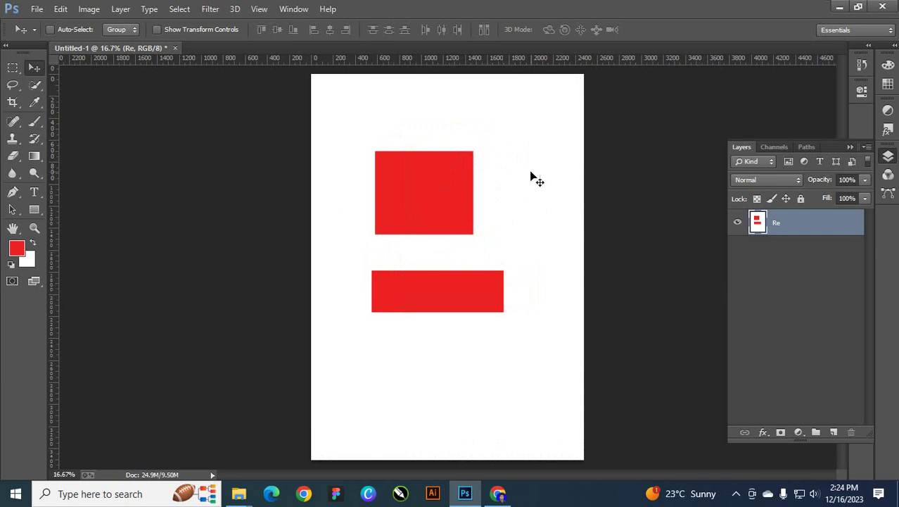
{"action": "mouse_move", "coordinate": [531, 173]}
{"action": "left_mouse_down"}
{"action": "mouse_move", "coordinate": [482, 331]}
{"action": "mouse_move", "coordinate": [544, 206]}
{"action": "mouse_move", "coordinate": [531, 173]}
{"action": "left_mouse_up"}
Step: Undo back through the layer conversion and both red fills to the first empty rectangular selection
{"action": "key", "text": "ctrl+alt+z"}
{"action": "key", "text": "ctrl+alt+z"}
{"action": "key", "text": "ctrl+alt+z"}
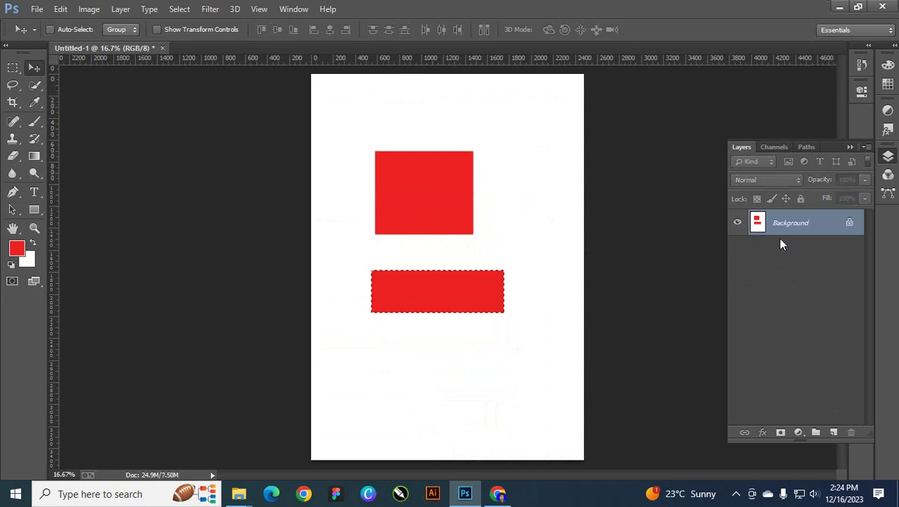
{"action": "key", "text": "ctrl+alt+z"}
{"action": "key", "text": "ctrl+alt+z"}
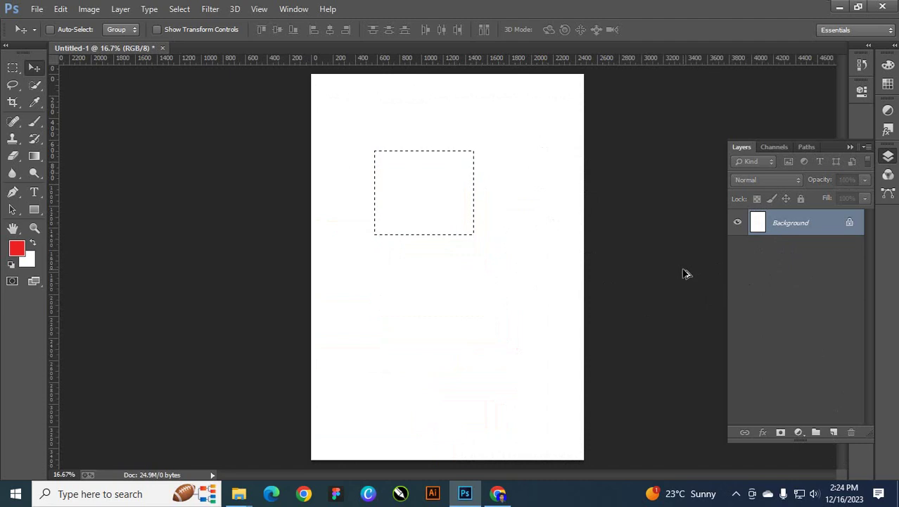
Step: Undo the remaining rectangular selection and add a new layer named "layer" above the Background
{"action": "key", "text": "ctrl+alt+z"}
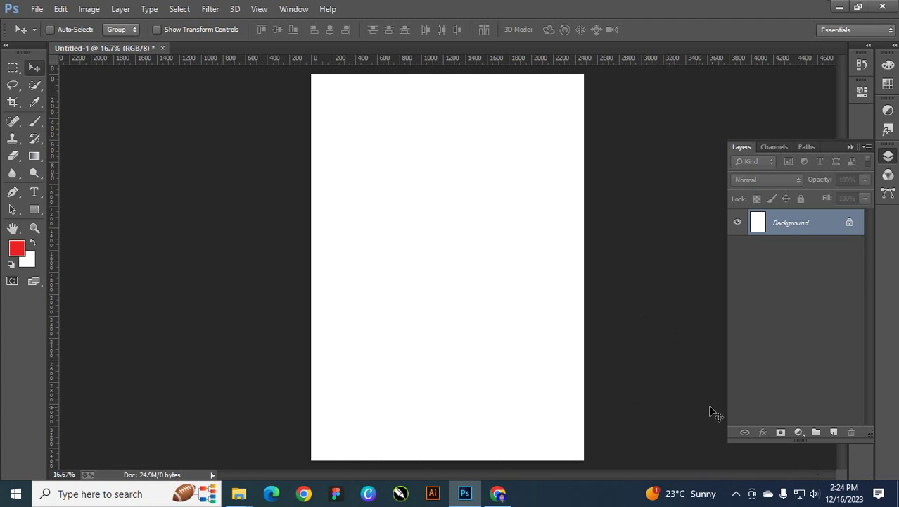
{"action": "left_click", "coordinate": [835, 432]}
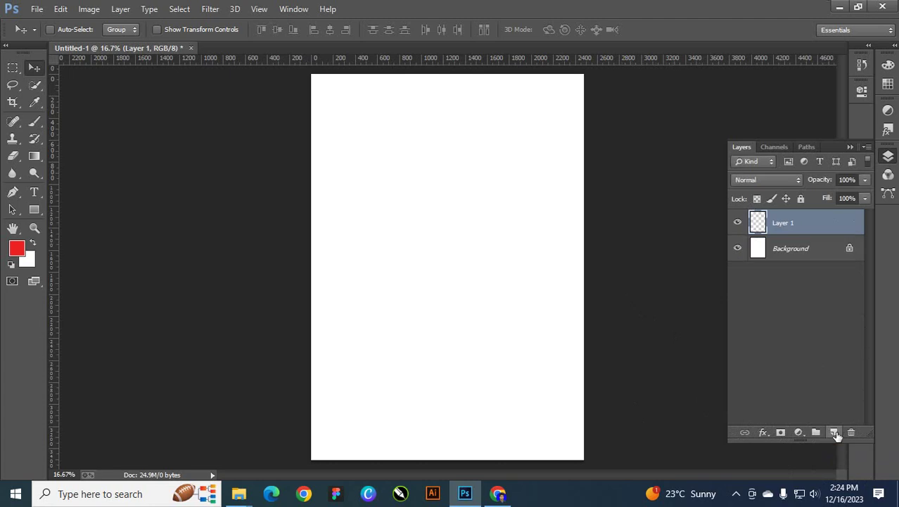
{"action": "double_click", "coordinate": [787, 224]}
{"action": "type", "text": "la"}
{"action": "key", "text": "Return"}
Step: Select a rectangular area in the upper middle of the page, fill it with the red foreground color, and deselect
{"action": "left_click", "coordinate": [13, 68]}
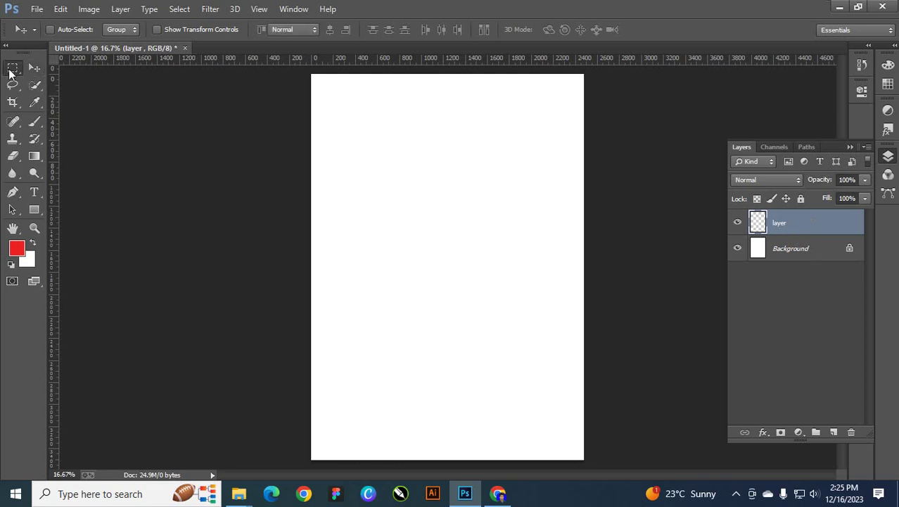
{"action": "left_click_drag", "start_coordinate": [374, 186], "coordinate": [490, 287]}
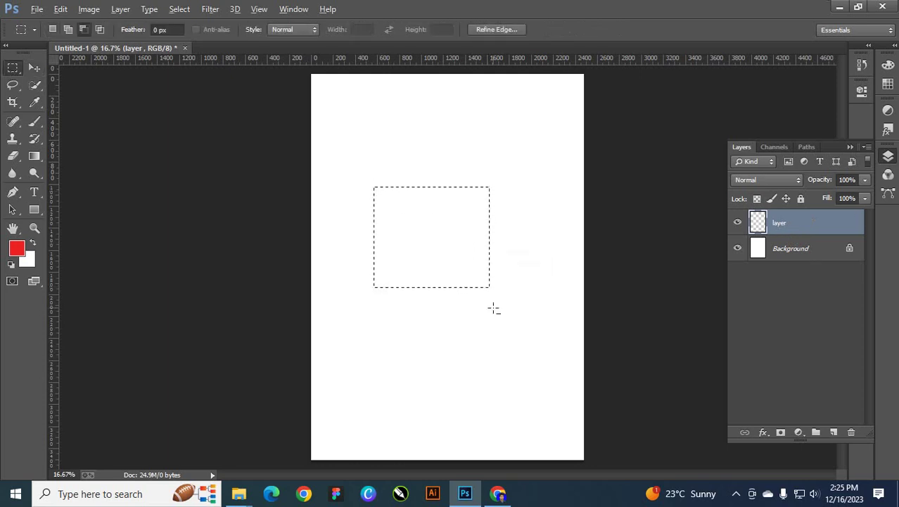
{"action": "key", "text": "alt+BackSpace"}
{"action": "key", "text": "ctrl+d"}
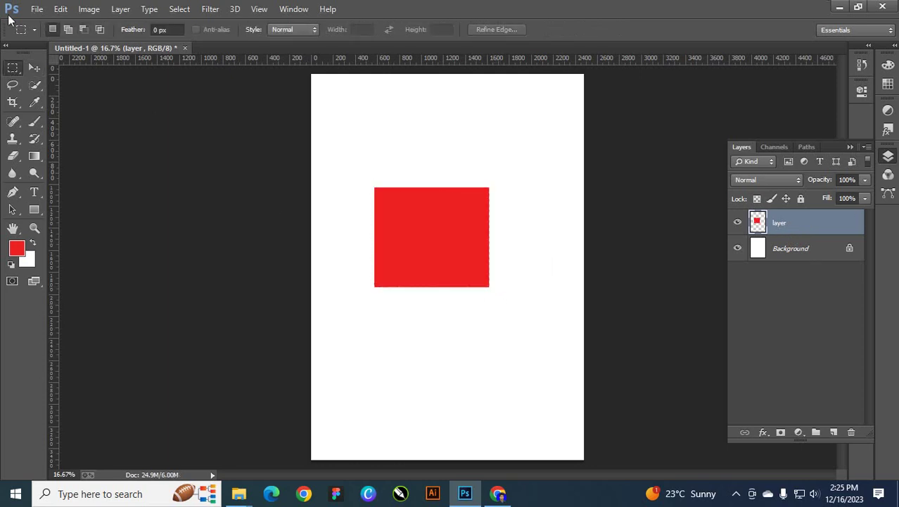
Step: Move the red rectangle to several positions on the page independently of the Background, and delete its layer
{"action": "left_click", "coordinate": [39, 68]}
{"action": "left_click_drag", "start_coordinate": [445, 262], "coordinate": [475, 249]}
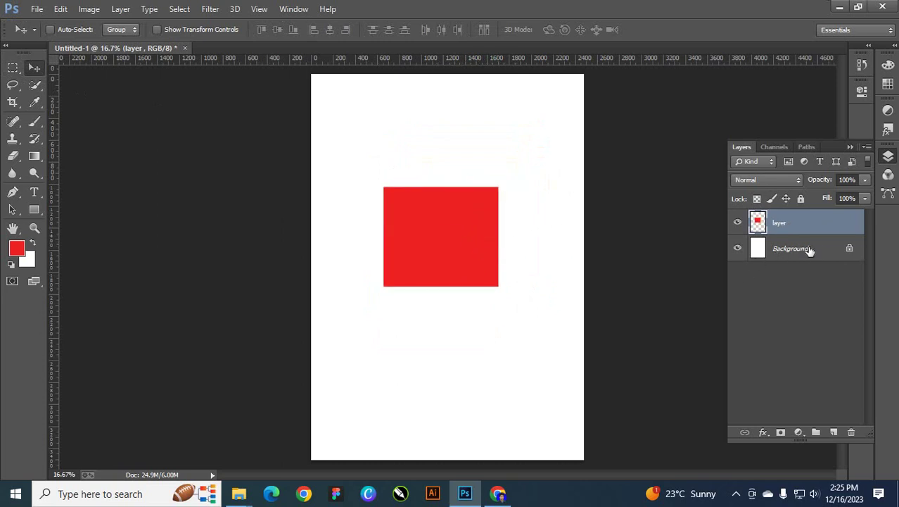
{"action": "left_click_drag", "start_coordinate": [453, 246], "coordinate": [469, 184]}
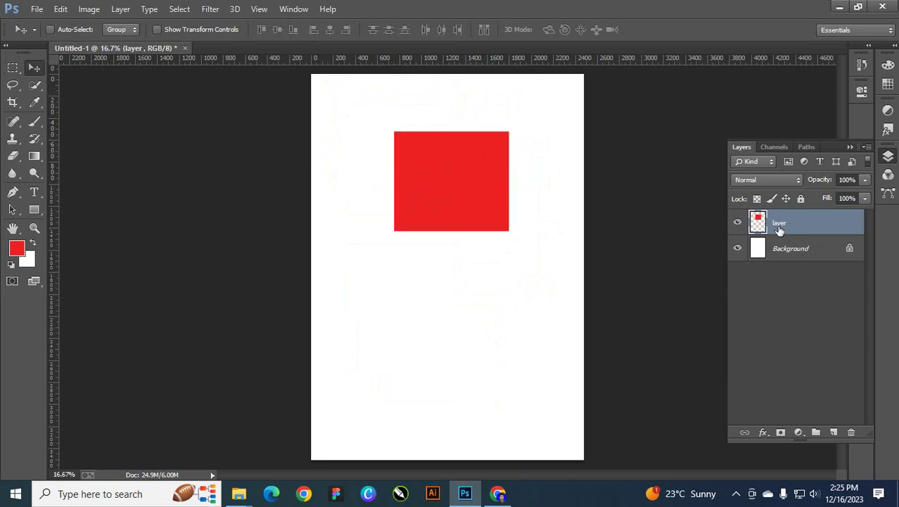
{"action": "left_click_drag", "start_coordinate": [470, 178], "coordinate": [517, 255]}
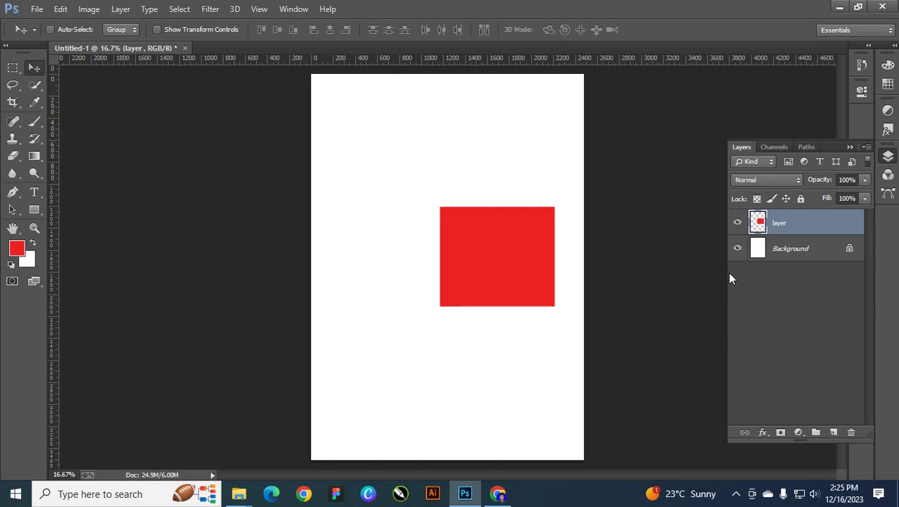
{"action": "key", "text": "Delete"}
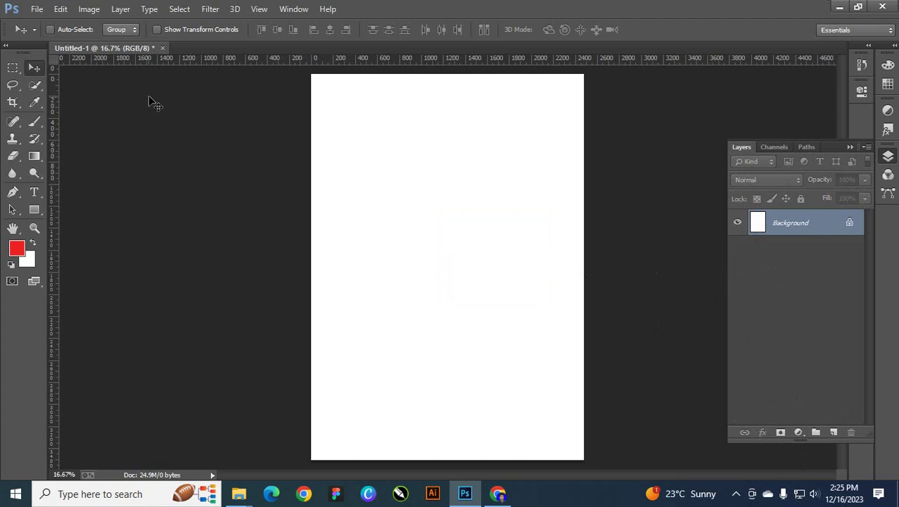
Step: Select a single pixel row across the upper part of the page, fill it with red, and deselect it
{"action": "left_click", "coordinate": [15, 71]}
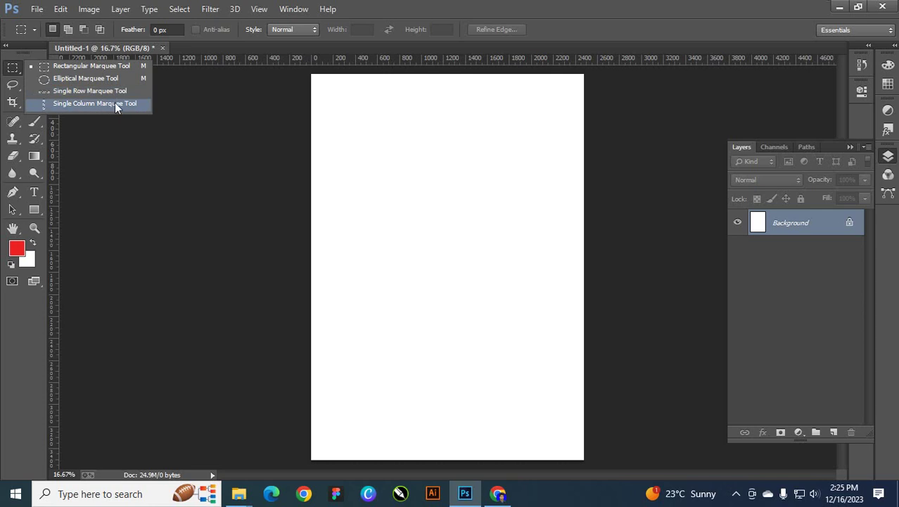
{"action": "left_click", "coordinate": [89, 93]}
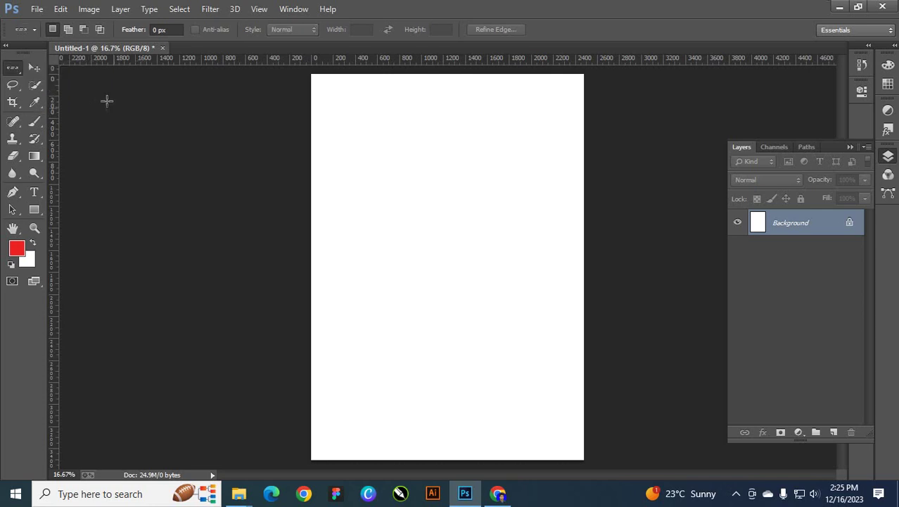
{"action": "left_click", "coordinate": [368, 168]}
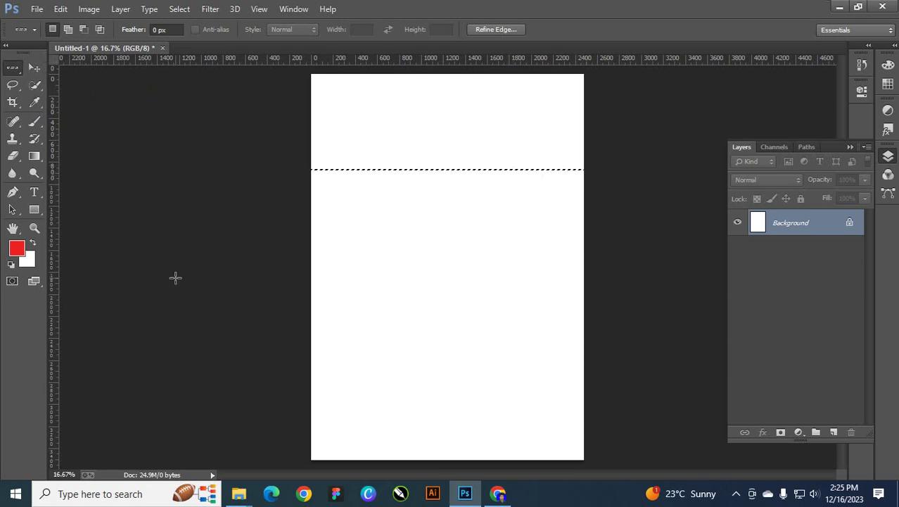
{"action": "key", "text": "ctrl+d"}
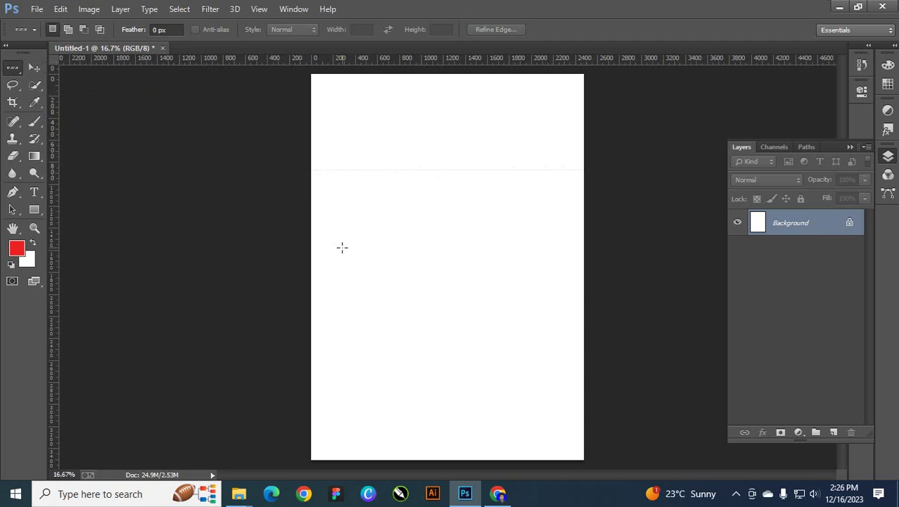
{"action": "key", "text": "ctrl+plus"}
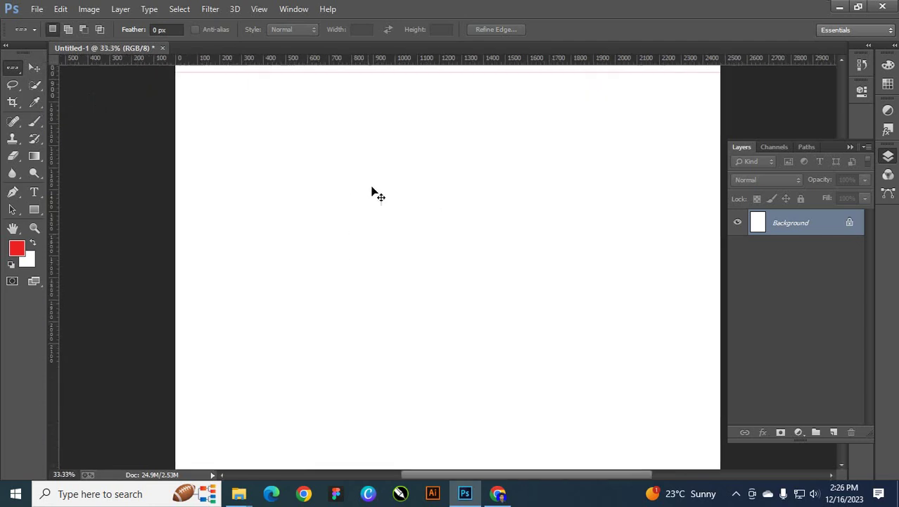
{"action": "key", "text": "ctrl+plus"}
{"action": "scroll", "coordinate": [413, 346], "scroll_direction": "up", "scroll_amount": 5}
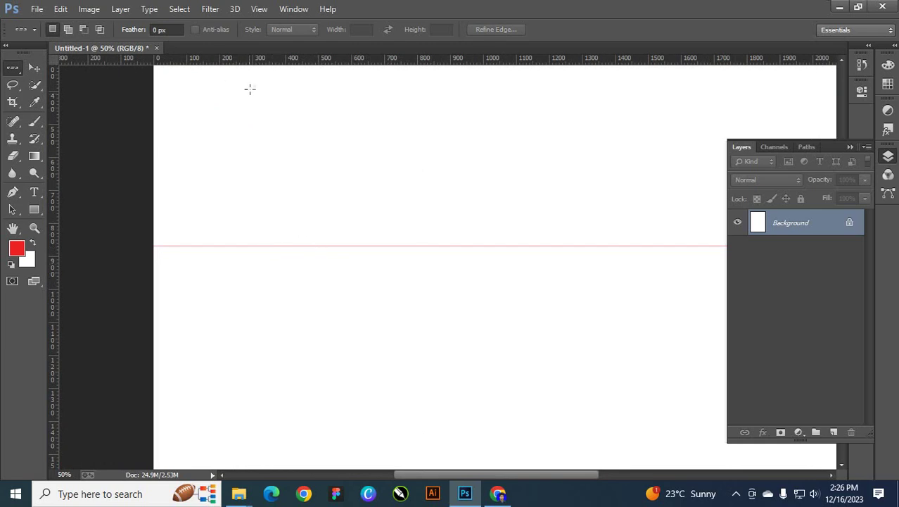
Step: Select a single pixel column near the page's left edge, fill it with red, and deselect it
{"action": "right_click", "coordinate": [12, 70]}
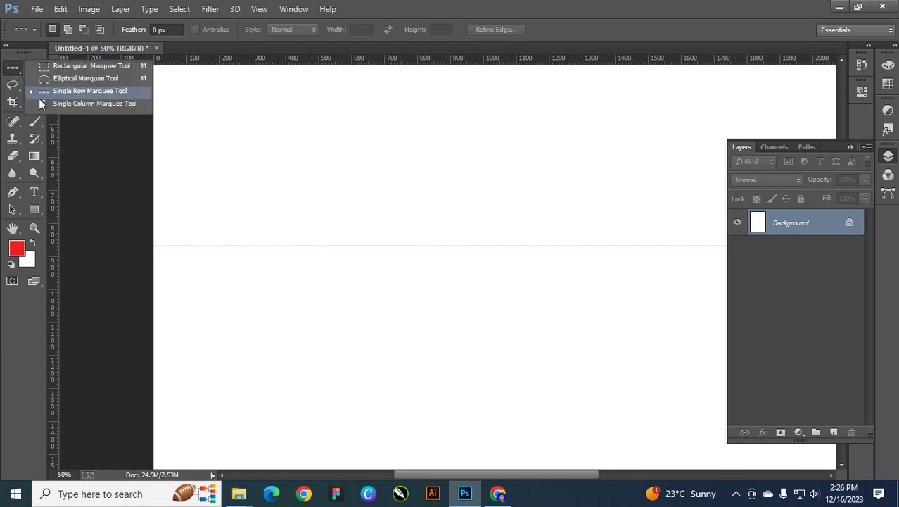
{"action": "left_click", "coordinate": [70, 107]}
{"action": "left_click", "coordinate": [255, 129]}
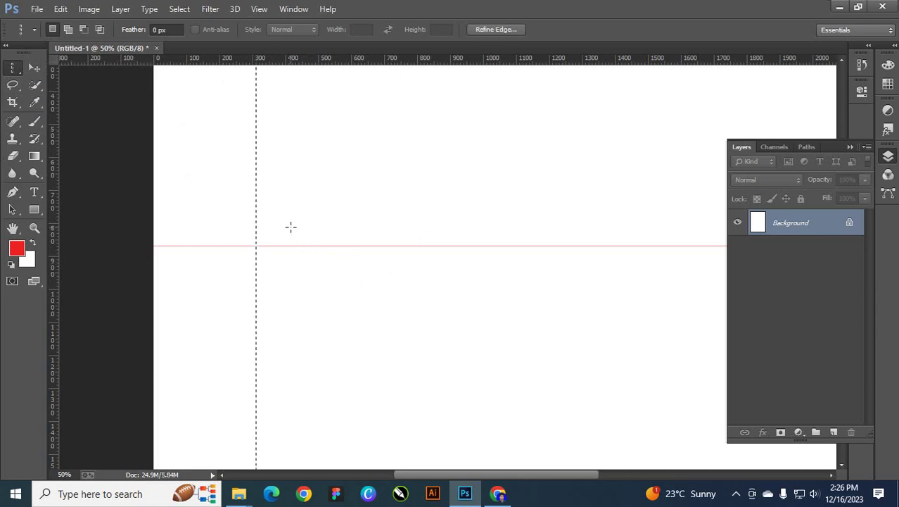
{"action": "key", "text": "alt+BackSpace"}
{"action": "key", "text": "ctrl+d"}
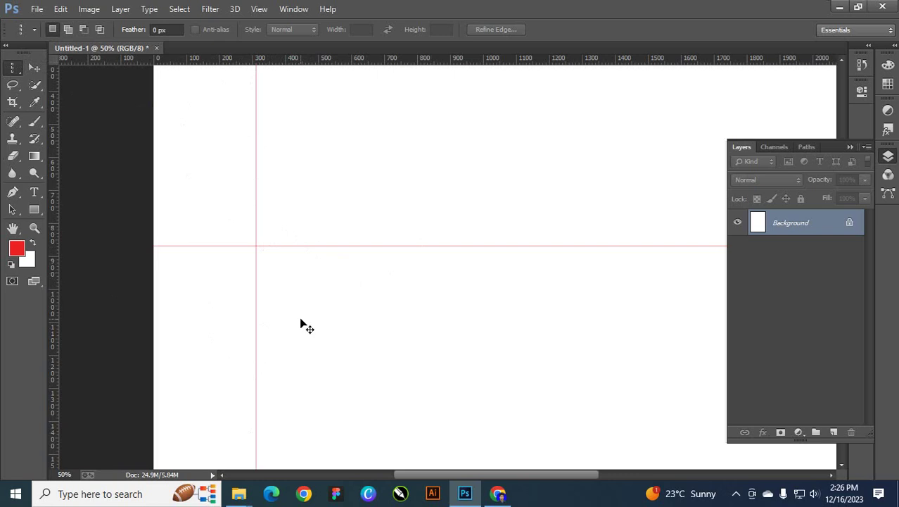
Step: Undo the column and row fills and selections back to the blank Background, and look up the Step Backward command
{"action": "key", "text": "ctrl+minus"}
{"action": "key", "text": "ctrl+minus"}
{"action": "key", "text": "ctrl+minus"}
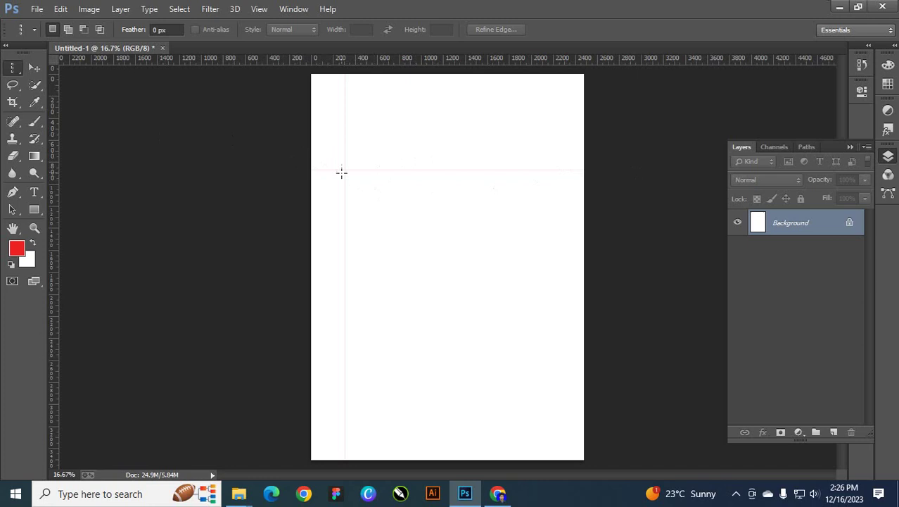
{"action": "right_click", "coordinate": [12, 66]}
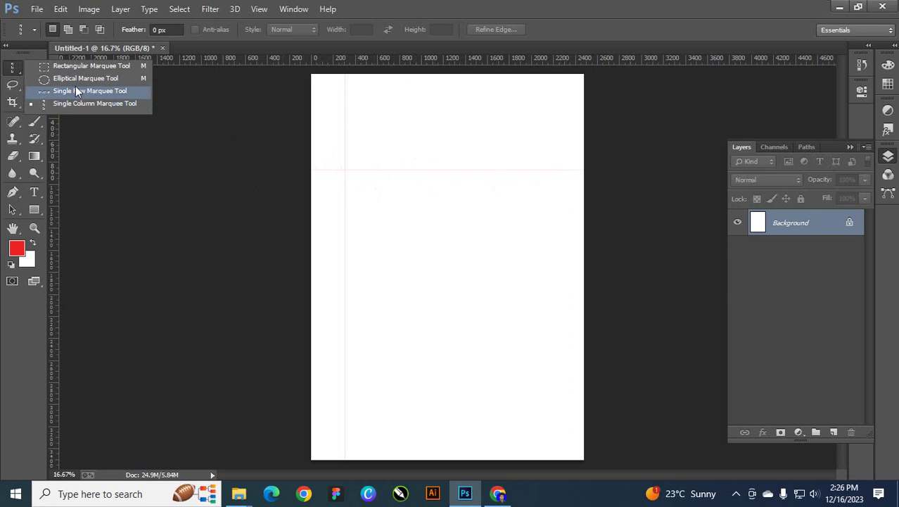
{"action": "left_click", "coordinate": [15, 68]}
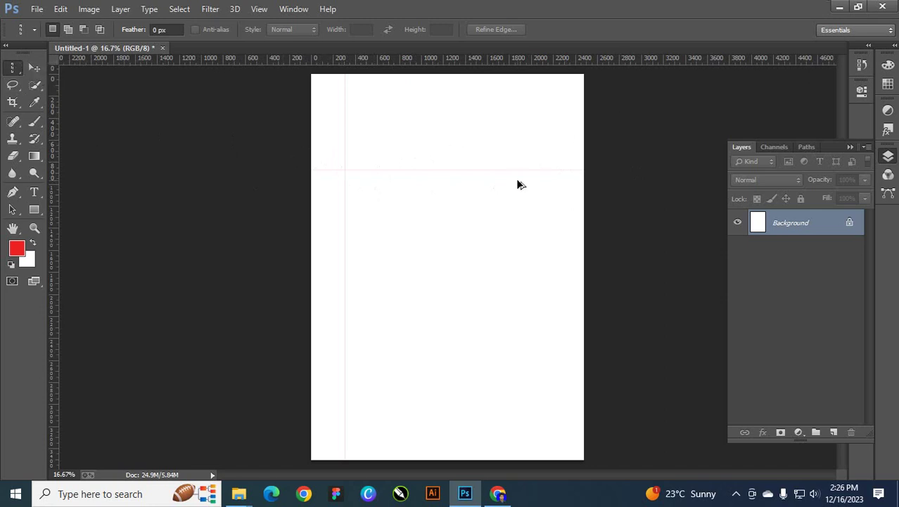
{"action": "key", "text": "ctrl+alt+z"}
{"action": "key", "text": "ctrl+alt+z"}
{"action": "key", "text": "ctrl+alt+z"}
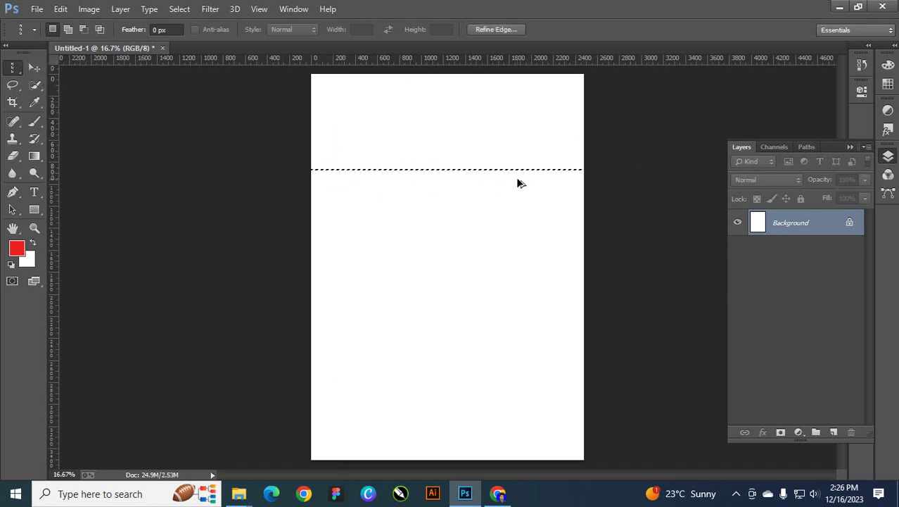
{"action": "key", "text": "ctrl+alt+z"}
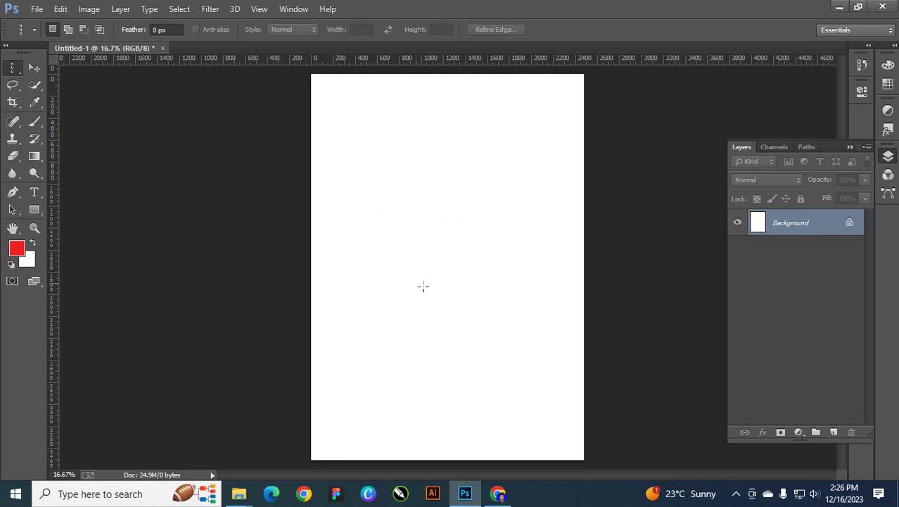
{"action": "left_click", "coordinate": [60, 8]}
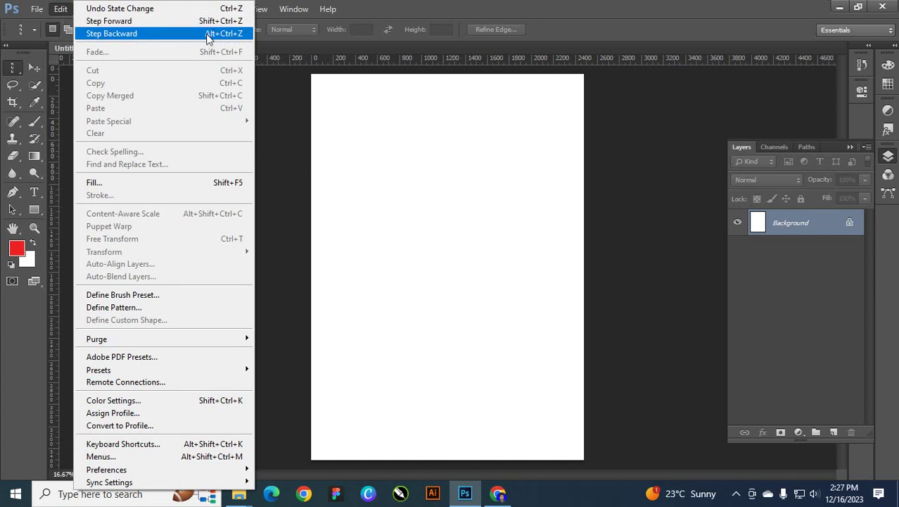
{"action": "left_click", "coordinate": [62, 10]}
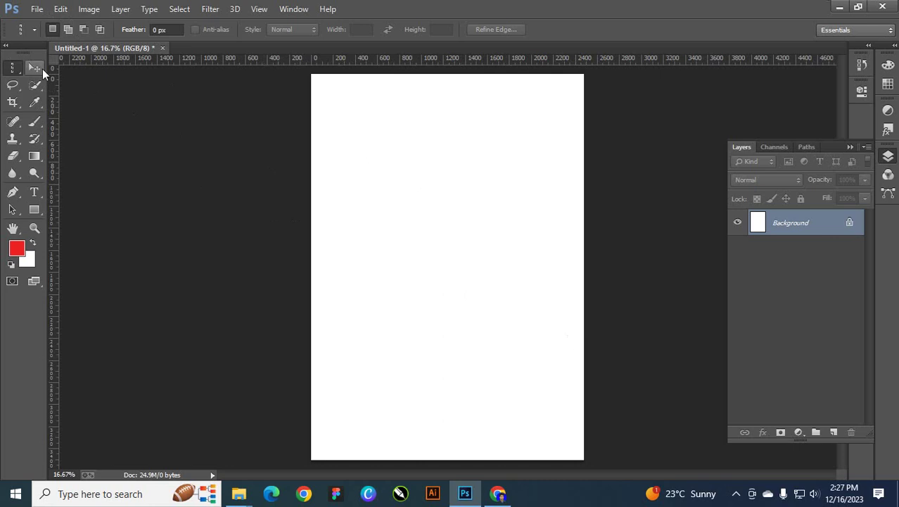
Step: Add a new empty layer above the Background
{"action": "left_click", "coordinate": [835, 433]}
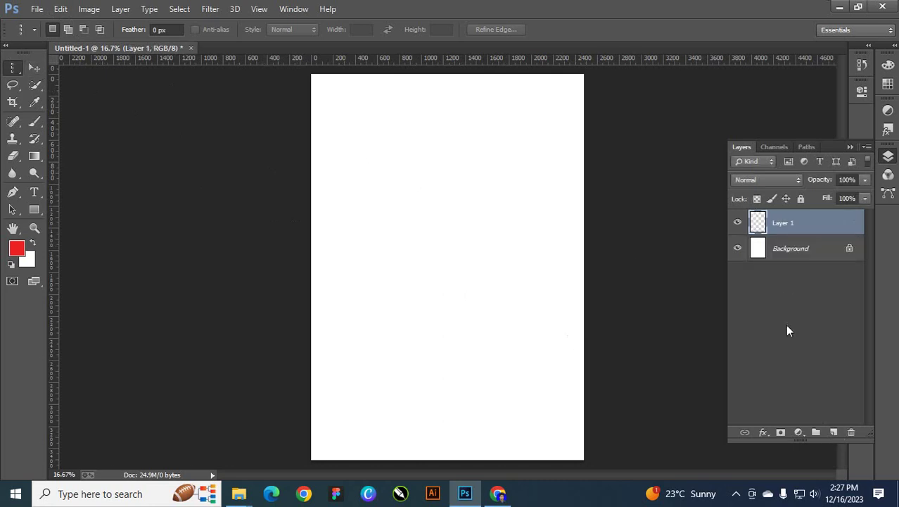
Step: Examine the R, G and B channel views in the foreground Color Picker, and close it without changing the color
{"action": "left_click", "coordinate": [19, 253]}
{"action": "left_click_drag", "start_coordinate": [439, 93], "coordinate": [453, 143]}
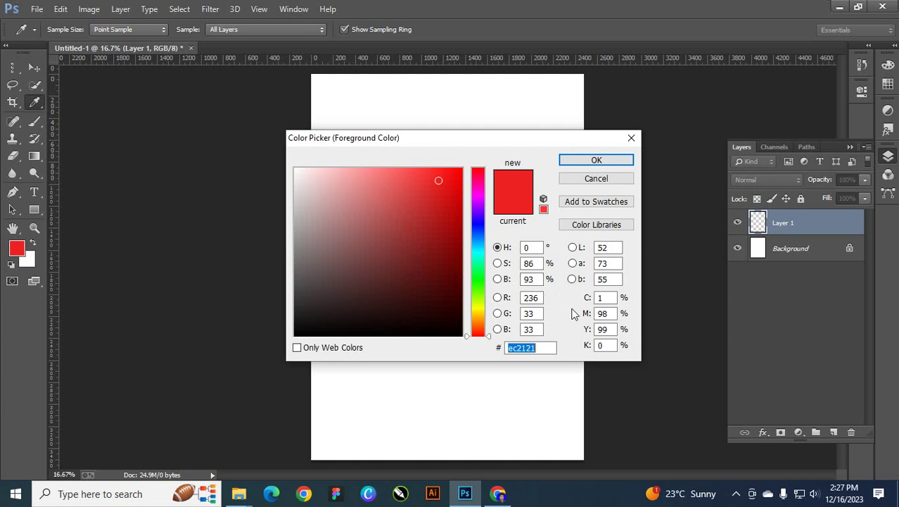
{"action": "left_click", "coordinate": [497, 298]}
{"action": "left_click", "coordinate": [499, 313]}
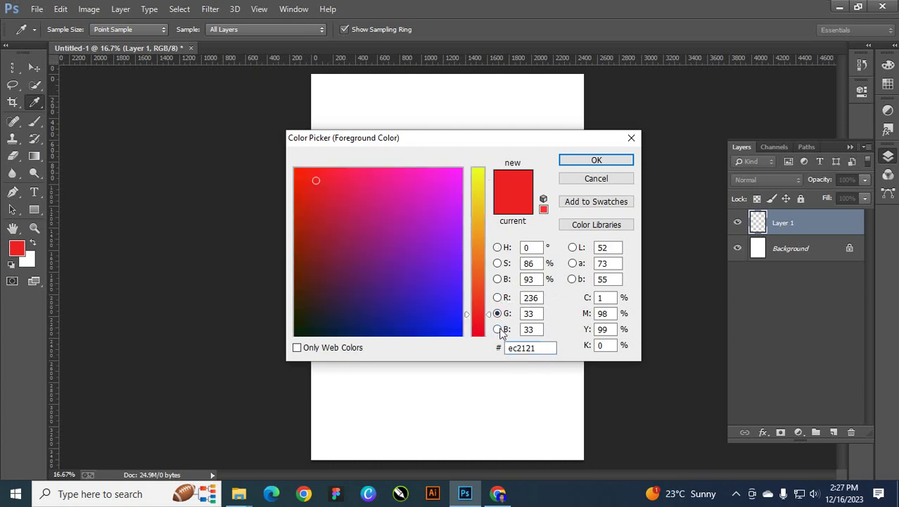
{"action": "left_click", "coordinate": [498, 328]}
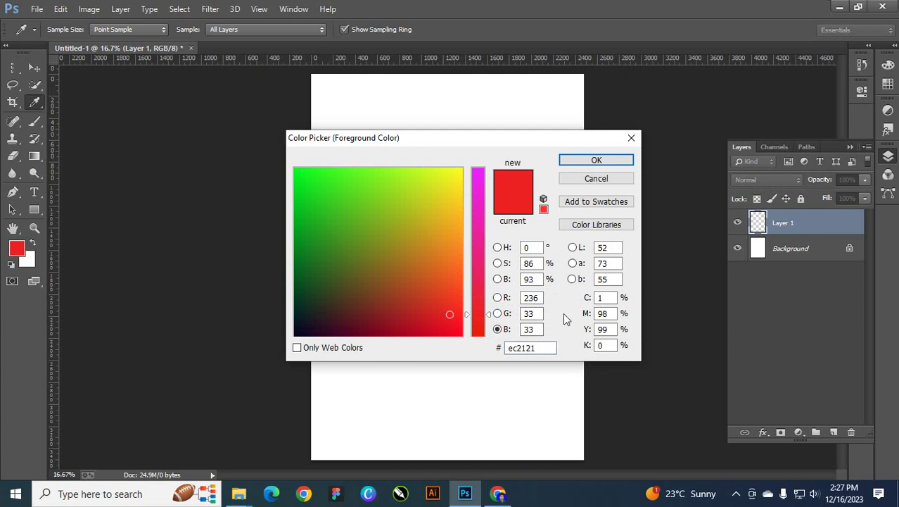
{"action": "key", "text": "m"}
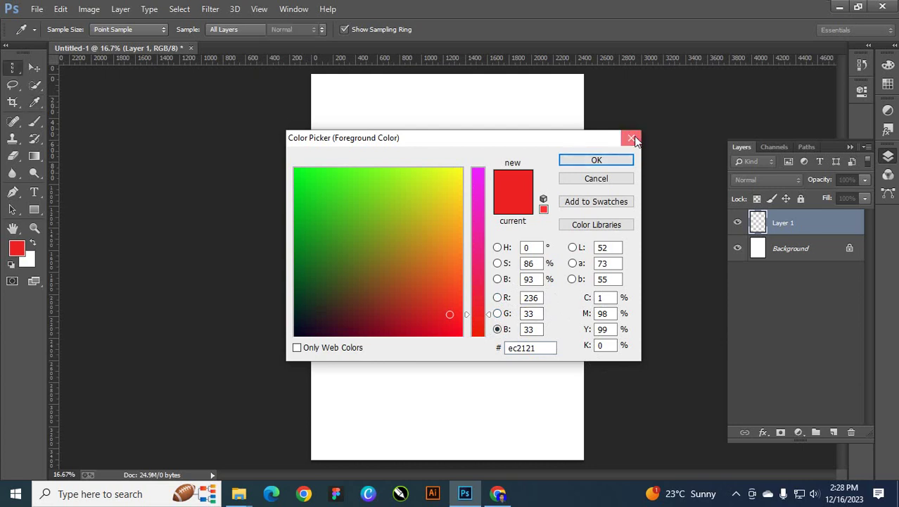
{"action": "left_click", "coordinate": [632, 138]}
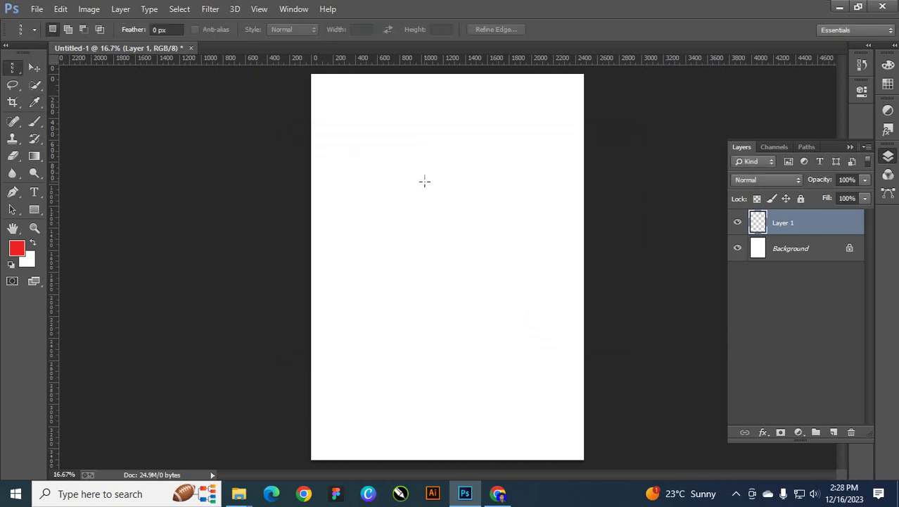
Step: Make a wide, short rectangular selection near the top of the page on Layer 1
{"action": "right_click", "coordinate": [14, 68]}
{"action": "left_click", "coordinate": [63, 66]}
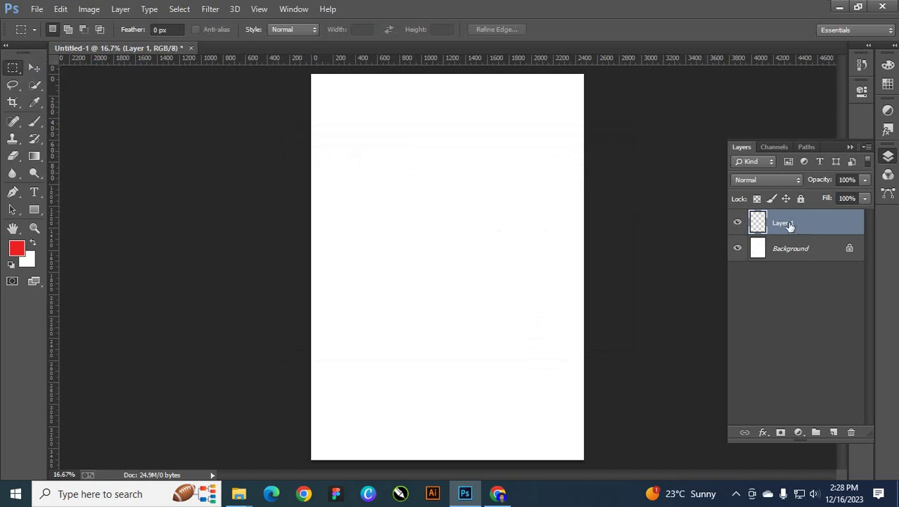
{"action": "left_click_drag", "start_coordinate": [347, 118], "coordinate": [548, 150]}
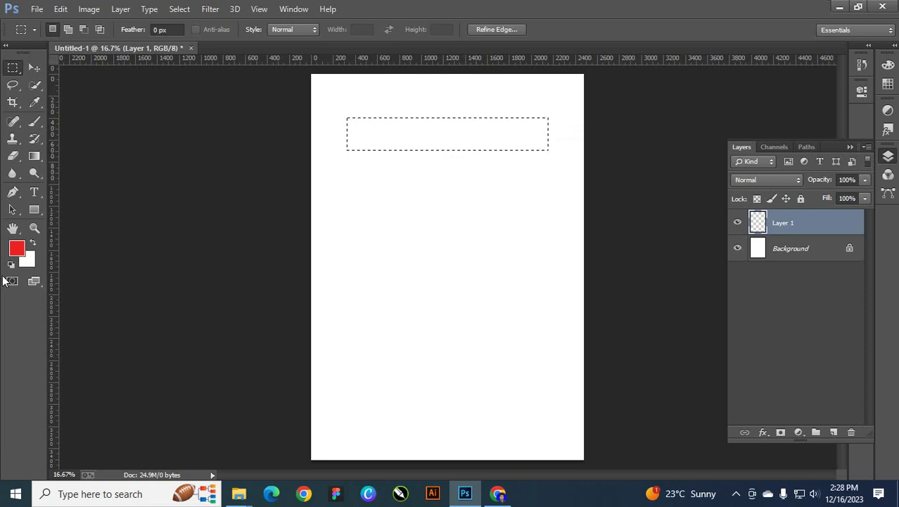
Step: Set the foreground color to R 255, G 0, B 0, fill the rectangular selection on Layer 1 with it, and deselect
{"action": "left_click", "coordinate": [17, 249]}
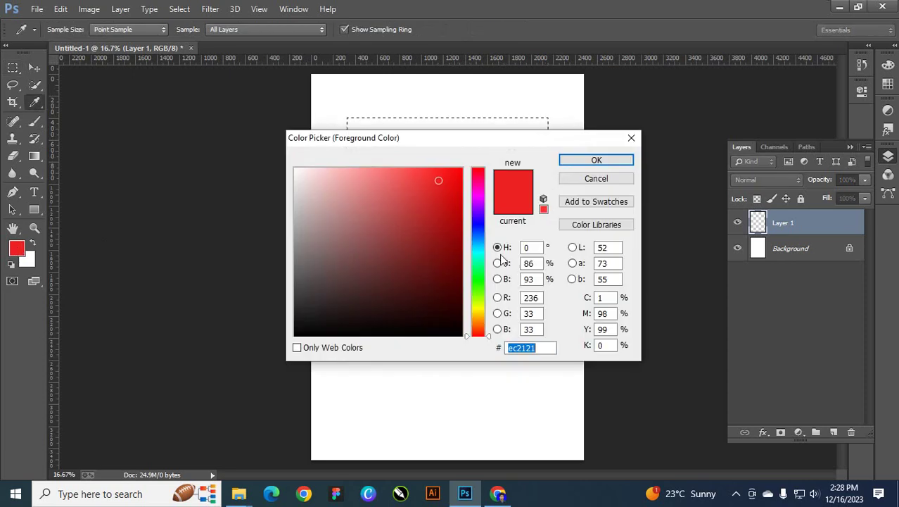
{"action": "left_click", "coordinate": [540, 297]}
{"action": "type", "text": "255"}
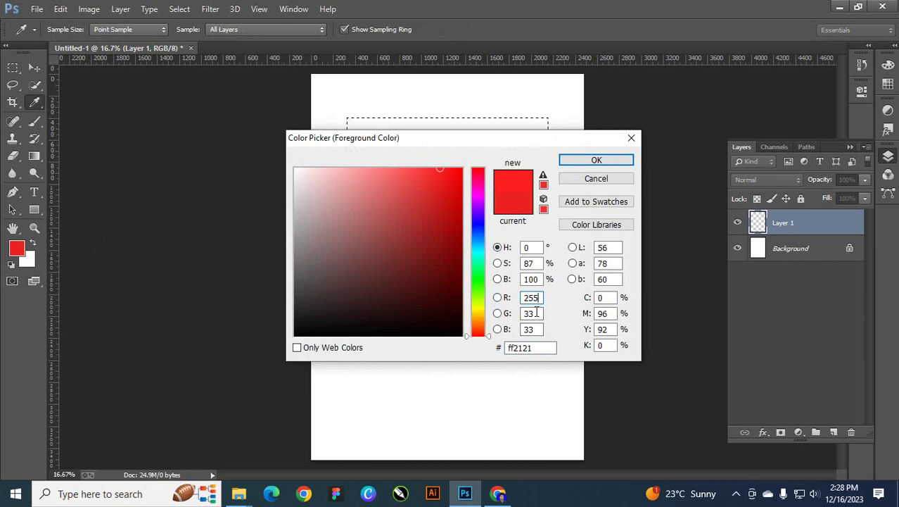
{"action": "left_click", "coordinate": [536, 312]}
{"action": "double_click", "coordinate": [531, 313]}
{"action": "type", "text": "0"}
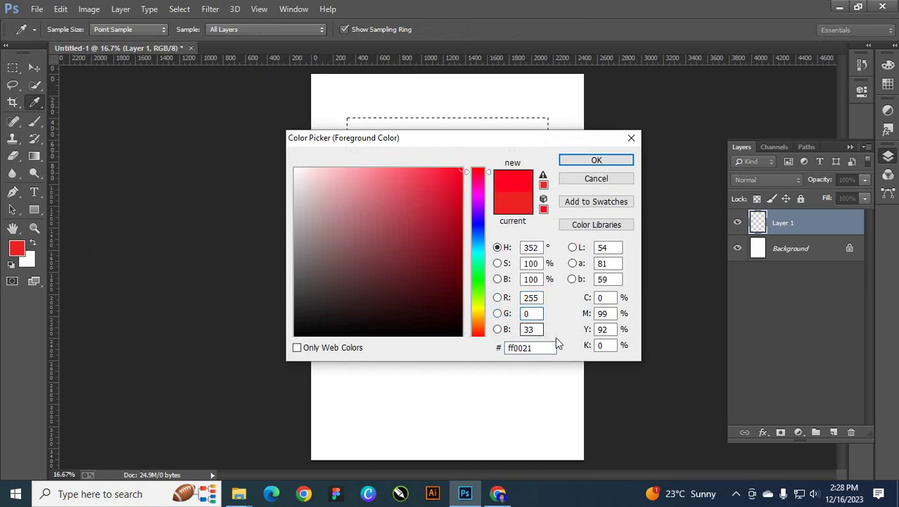
{"action": "double_click", "coordinate": [534, 330]}
{"action": "type", "text": "0"}
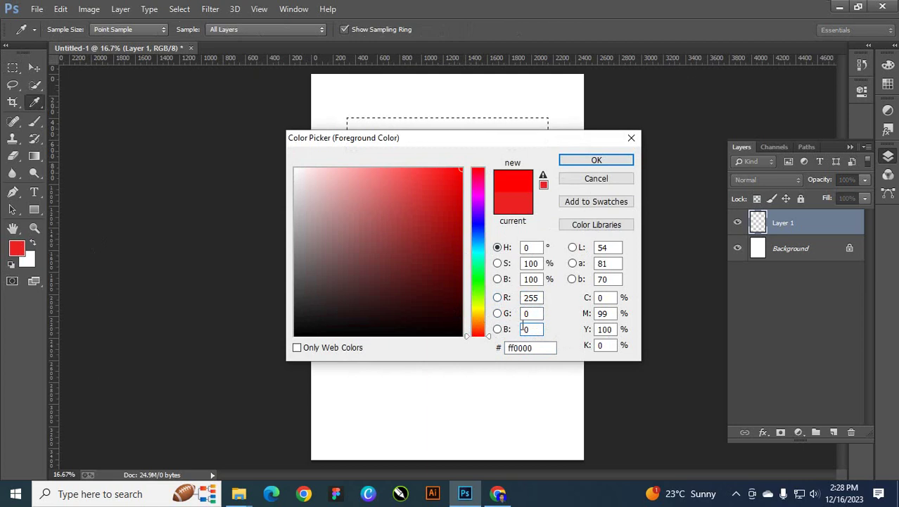
{"action": "left_click", "coordinate": [614, 160]}
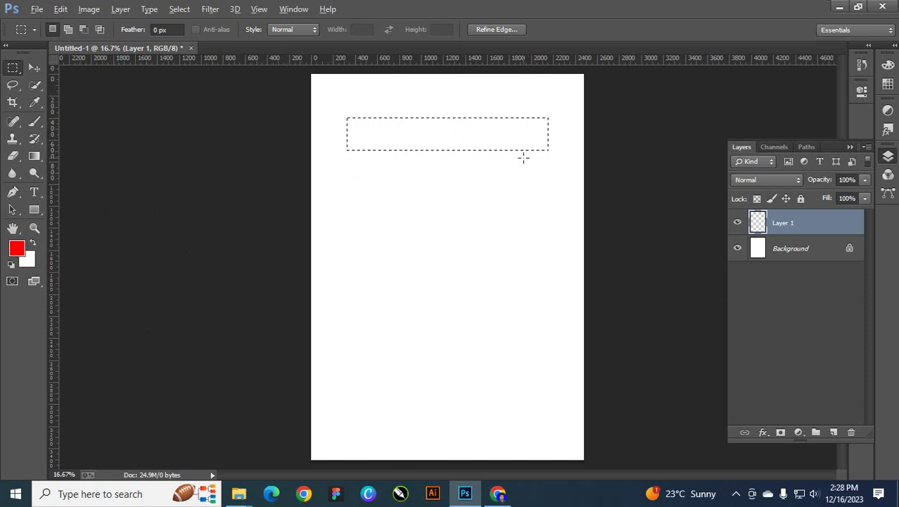
{"action": "key", "text": "alt+BackSpace"}
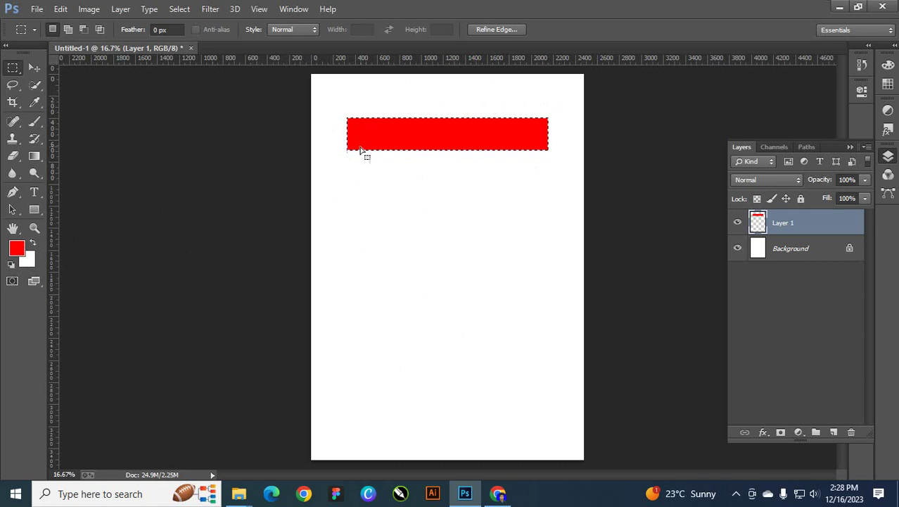
{"action": "key", "text": "ctrl+d"}
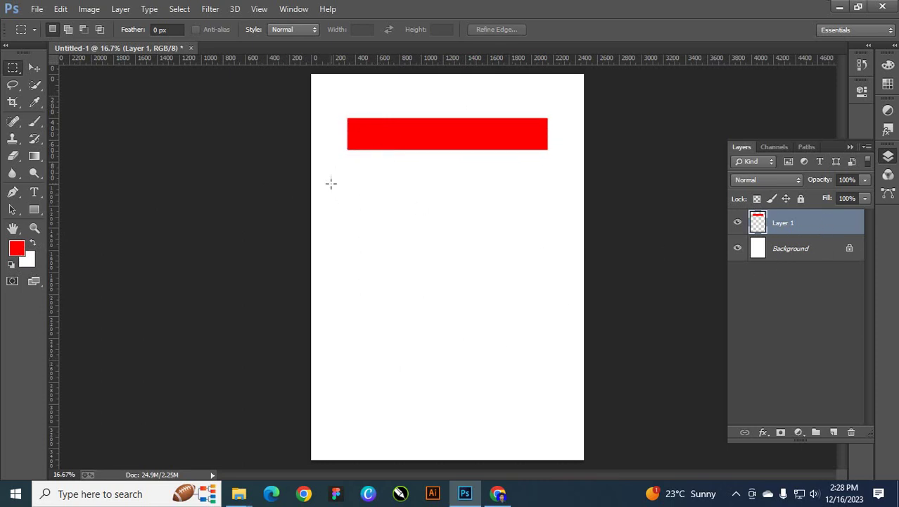
Step: Add a wide, thin rectangle below the red bar on Layer 1, filled with foreground color R 0, G 255, B 0
{"action": "left_click_drag", "start_coordinate": [344, 161], "coordinate": [549, 182]}
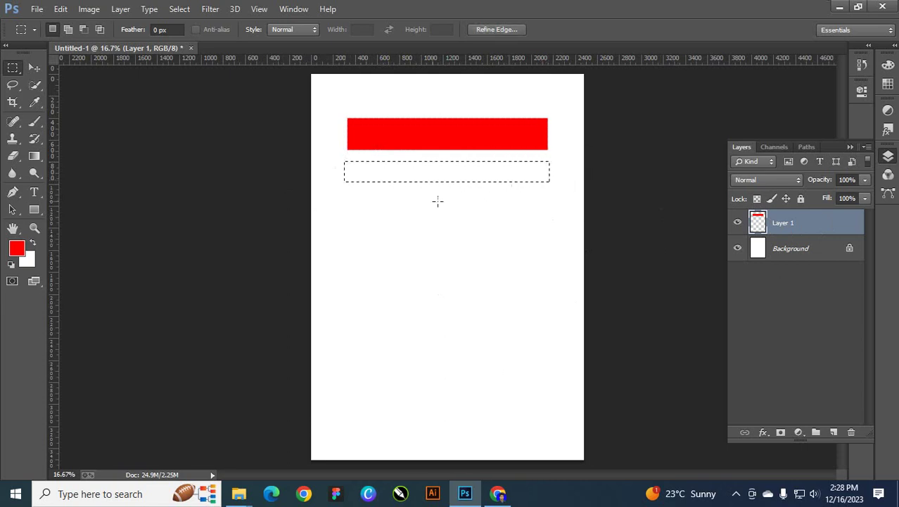
{"action": "left_click", "coordinate": [21, 255]}
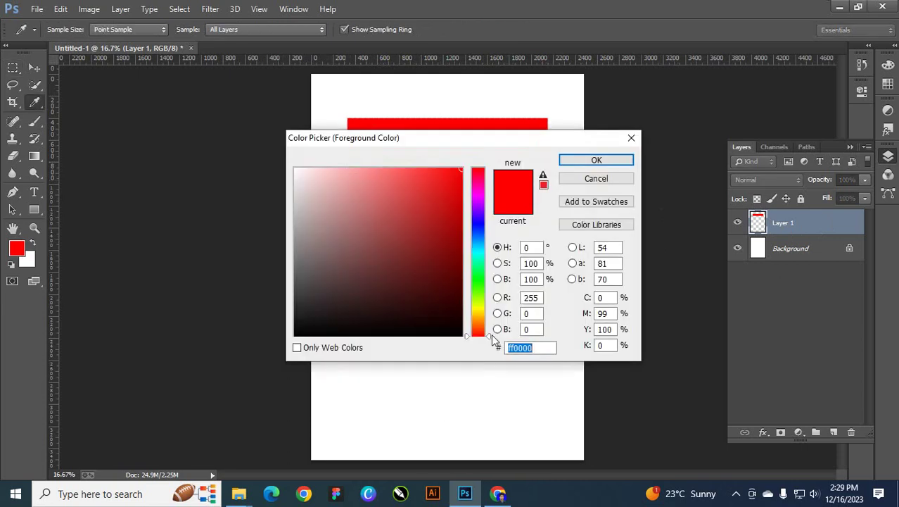
{"action": "left_click", "coordinate": [529, 313]}
{"action": "type", "text": "255"}
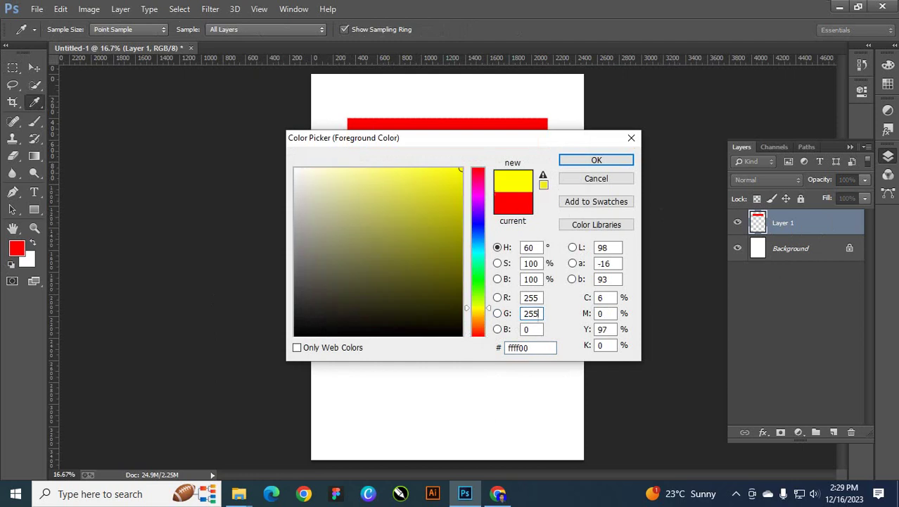
{"action": "double_click", "coordinate": [533, 297]}
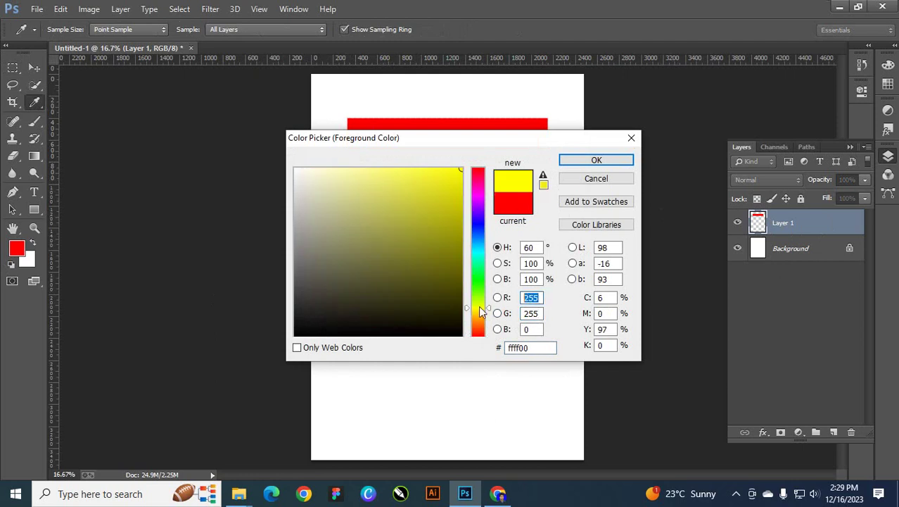
{"action": "type", "text": "0"}
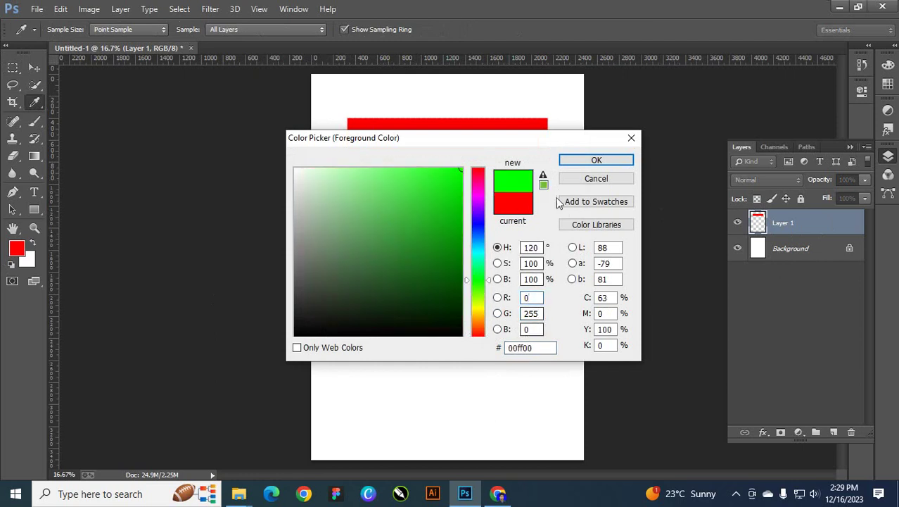
{"action": "key", "text": "Return"}
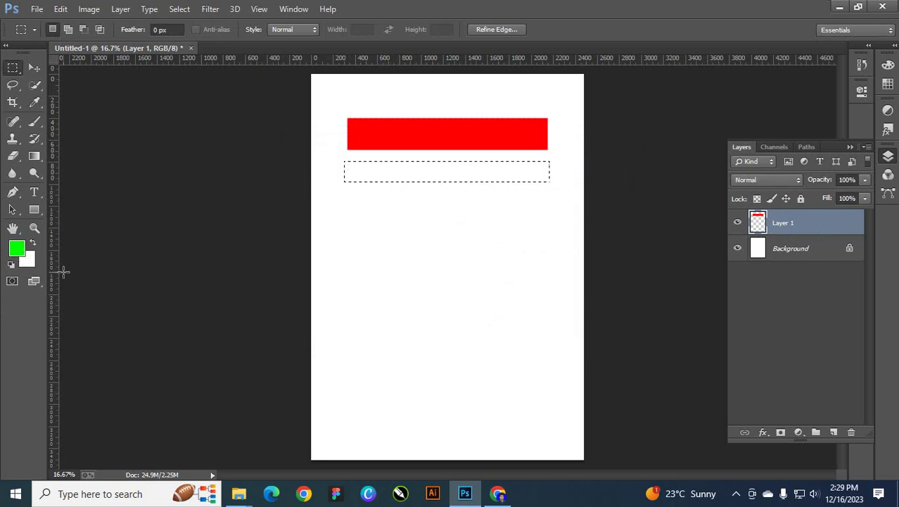
{"action": "key", "text": "alt+BackSpace"}
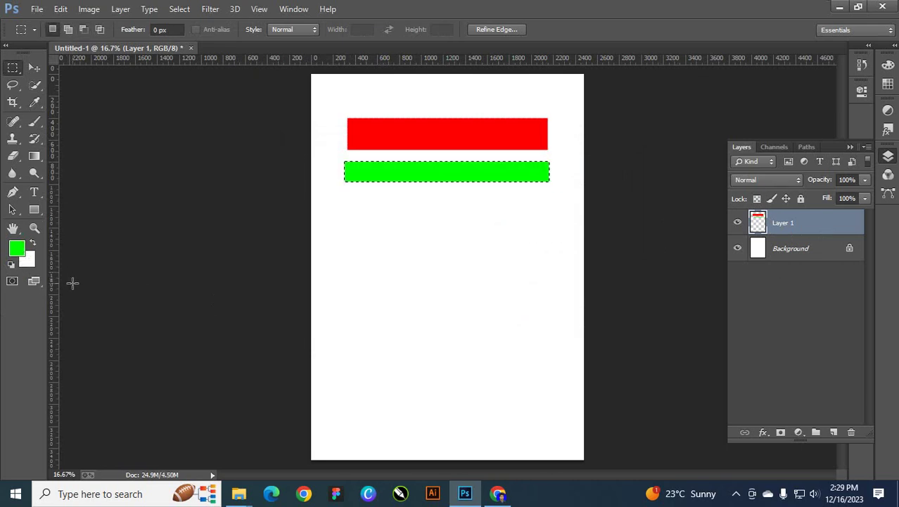
{"action": "key", "text": "ctrl+d"}
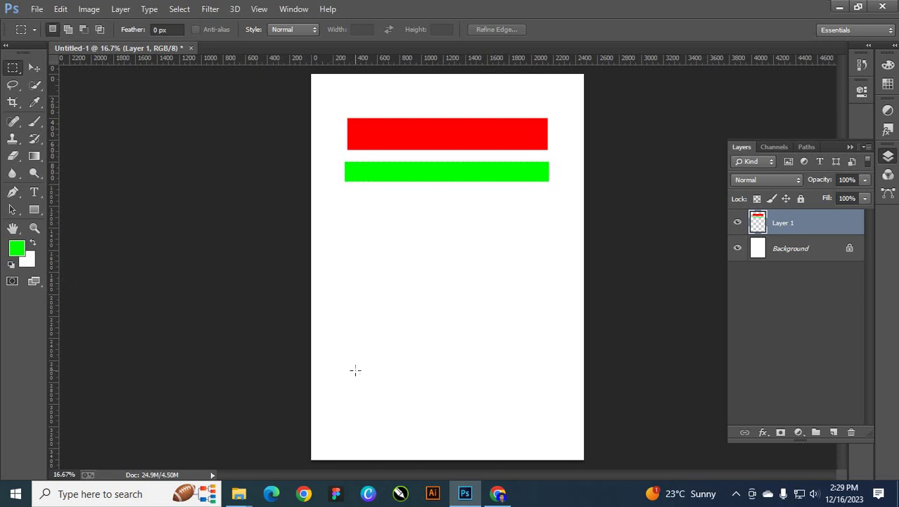
Step: Add a new layer above Layer 1 and make a wide, thin rectangular selection below the green bar
{"action": "left_click", "coordinate": [834, 432]}
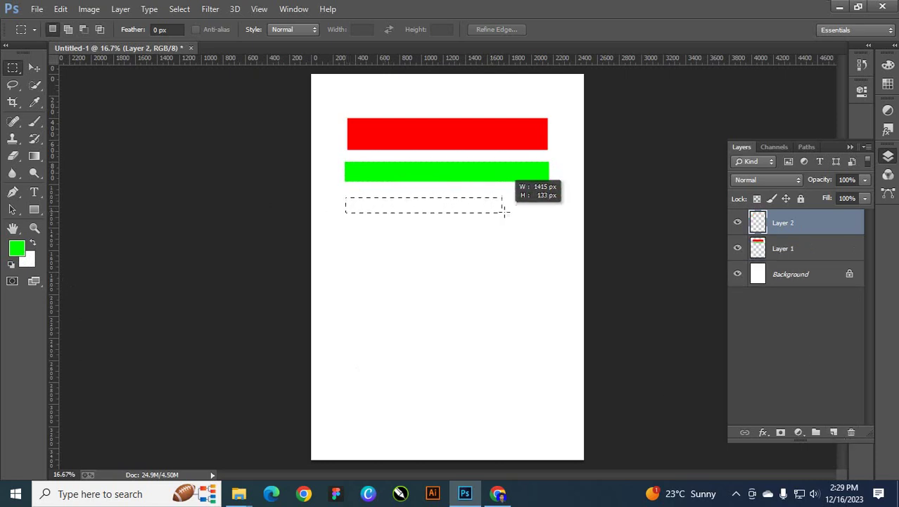
{"action": "left_click_drag", "start_coordinate": [504, 212], "coordinate": [548, 219]}
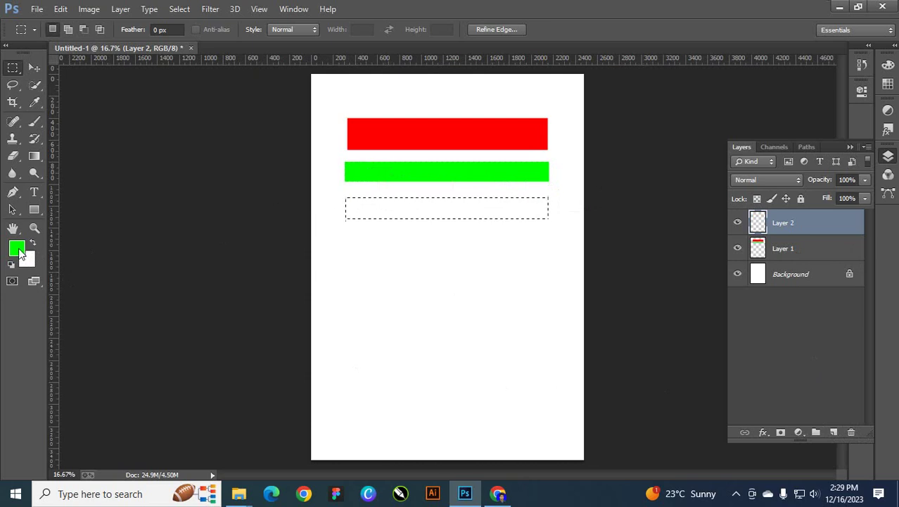
Step: Set the background color to R 0, G 0, B 255 and fill the selection on Layer 2 with it
{"action": "left_click", "coordinate": [29, 259]}
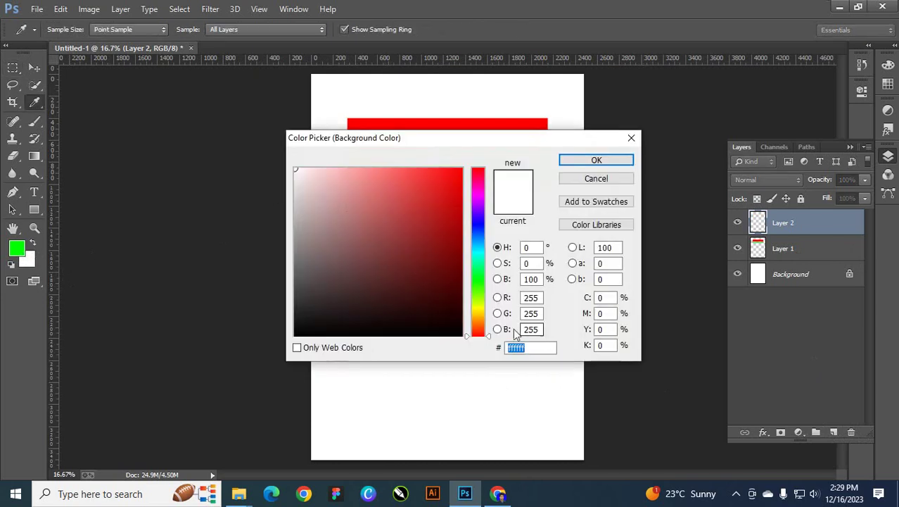
{"action": "double_click", "coordinate": [532, 313]}
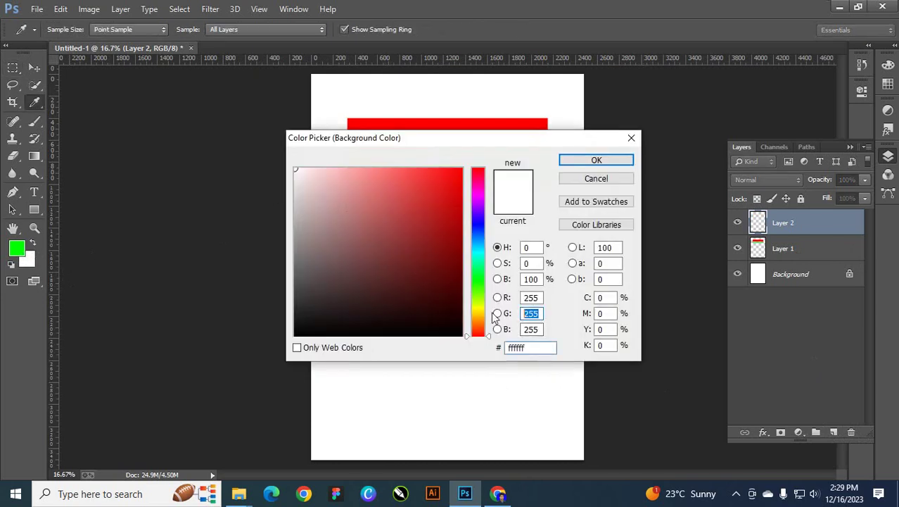
{"action": "type", "text": "0"}
{"action": "double_click", "coordinate": [537, 298]}
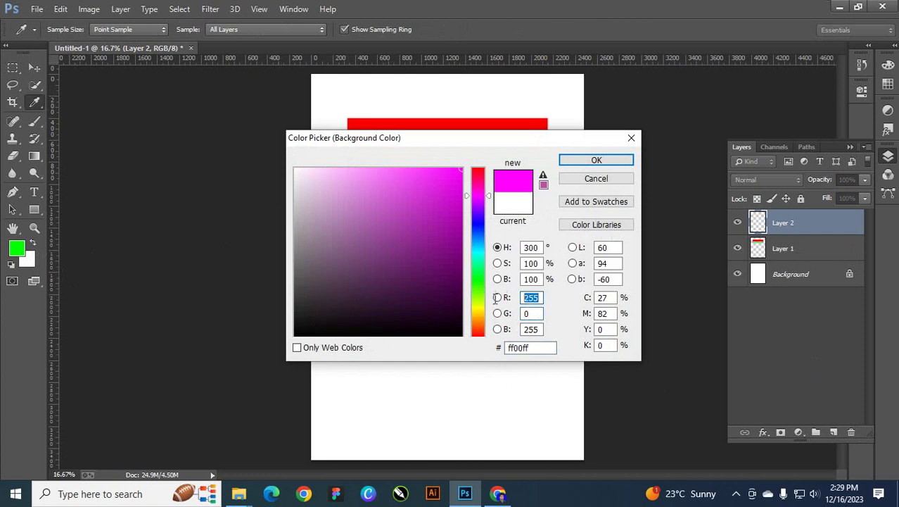
{"action": "type", "text": "0"}
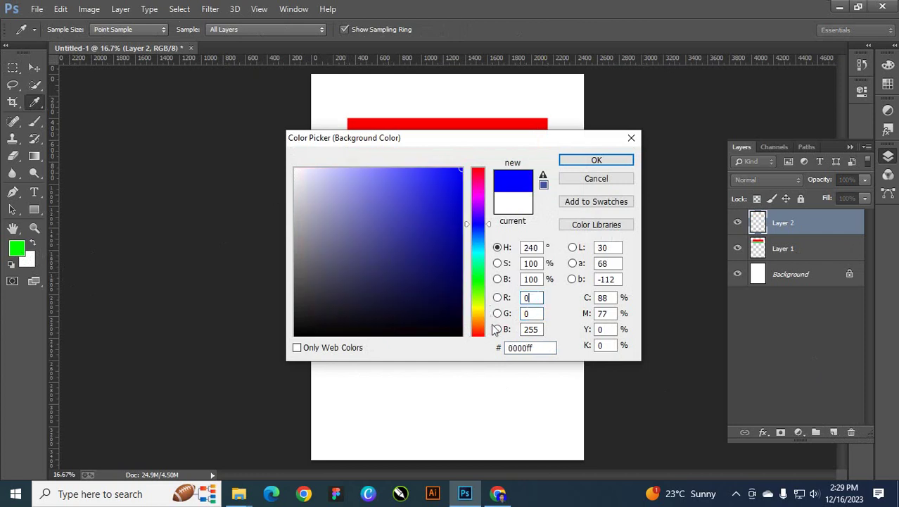
{"action": "left_click", "coordinate": [596, 161]}
{"action": "key", "text": "m"}
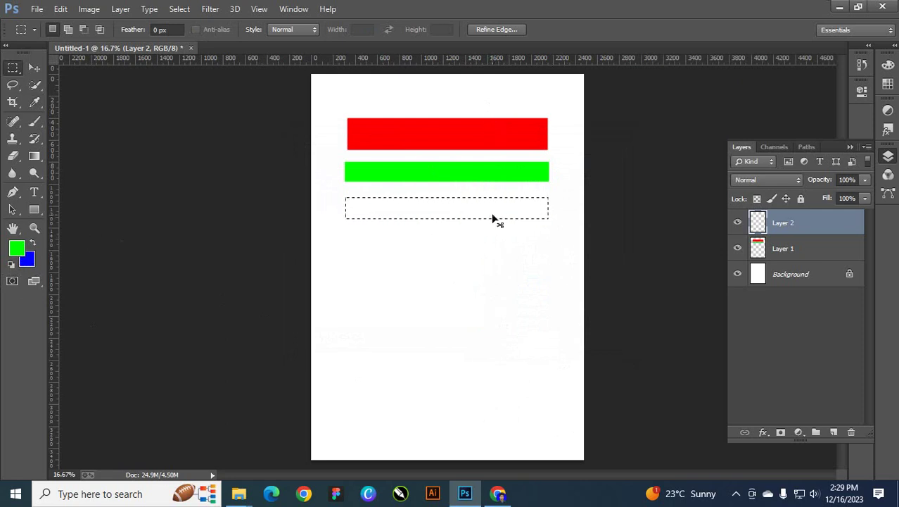
{"action": "key", "text": "ctrl+BackSpace"}
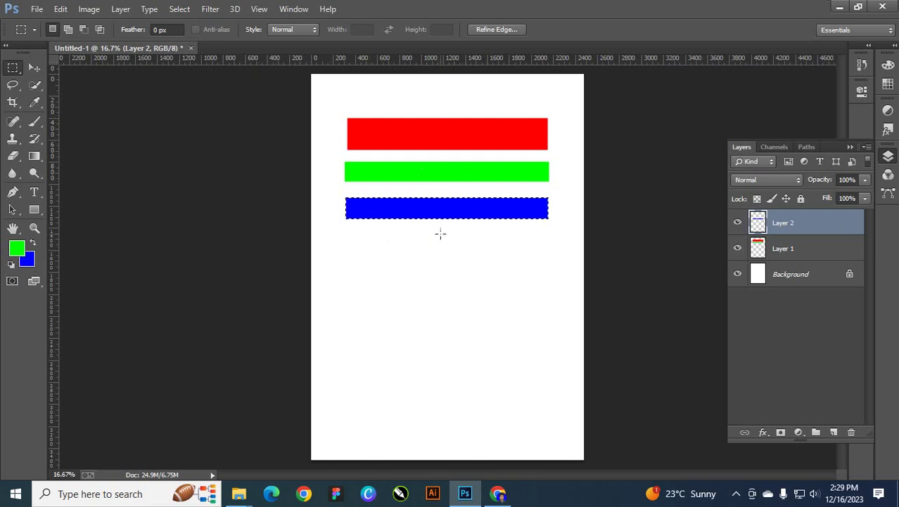
Step: Review the foreground and background colors in their Color Pickers, closing each without changes
{"action": "left_click", "coordinate": [16, 249]}
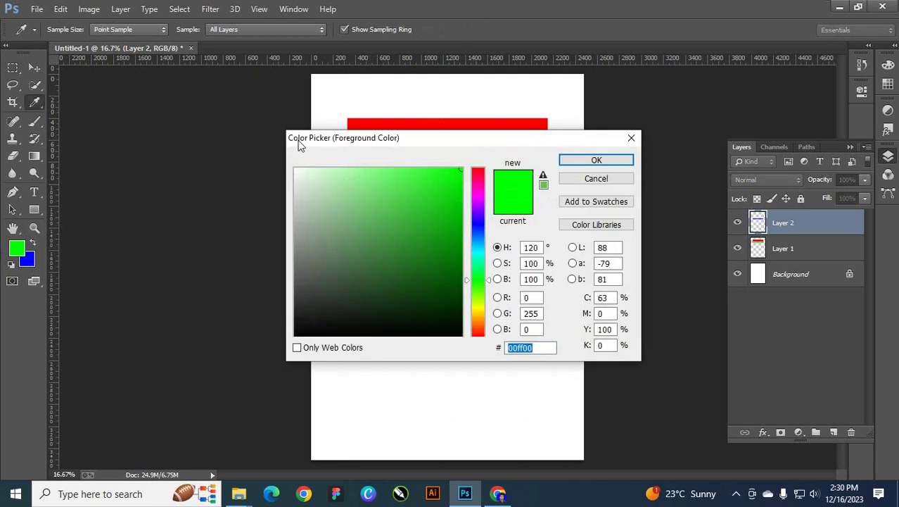
{"action": "left_click", "coordinate": [631, 138]}
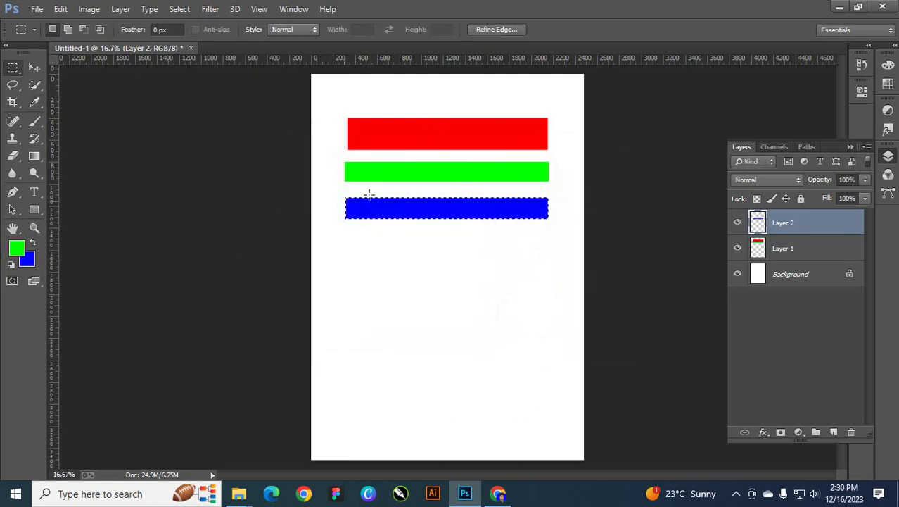
{"action": "left_click", "coordinate": [29, 263]}
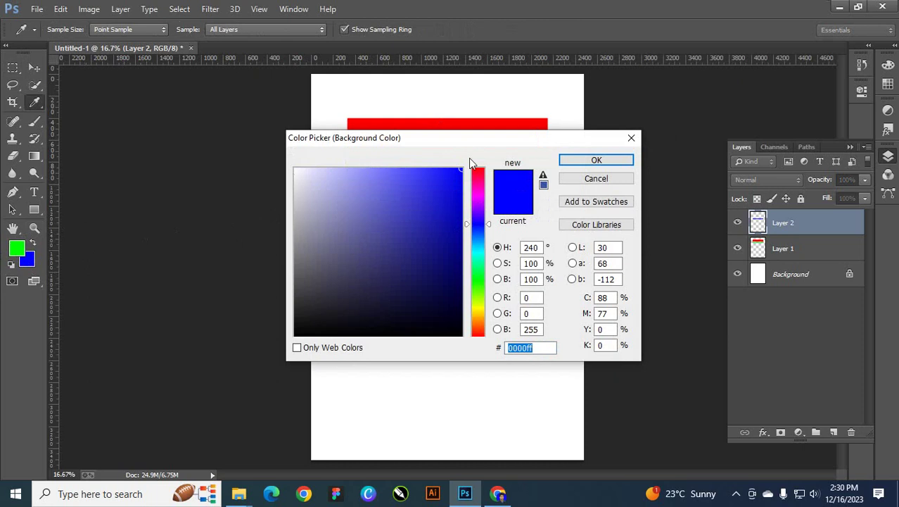
{"action": "left_click", "coordinate": [630, 139]}
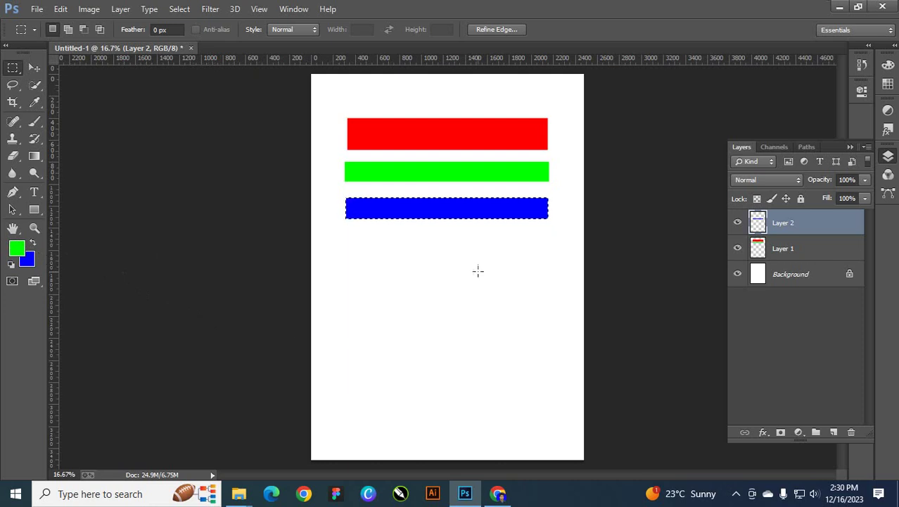
Step: Clear the selection and move the red and green bars on Layer 1 together slightly upward with the Move tool
{"action": "key", "text": "ctrl+d"}
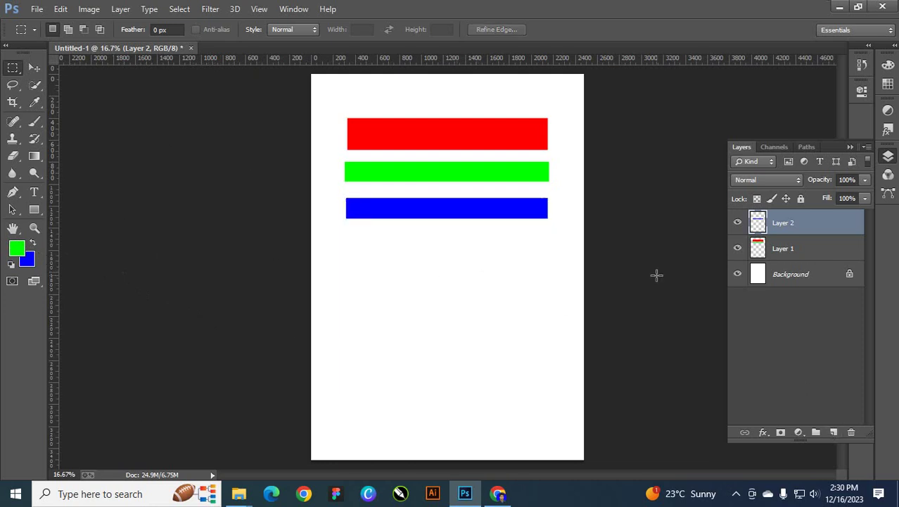
{"action": "left_click", "coordinate": [33, 67]}
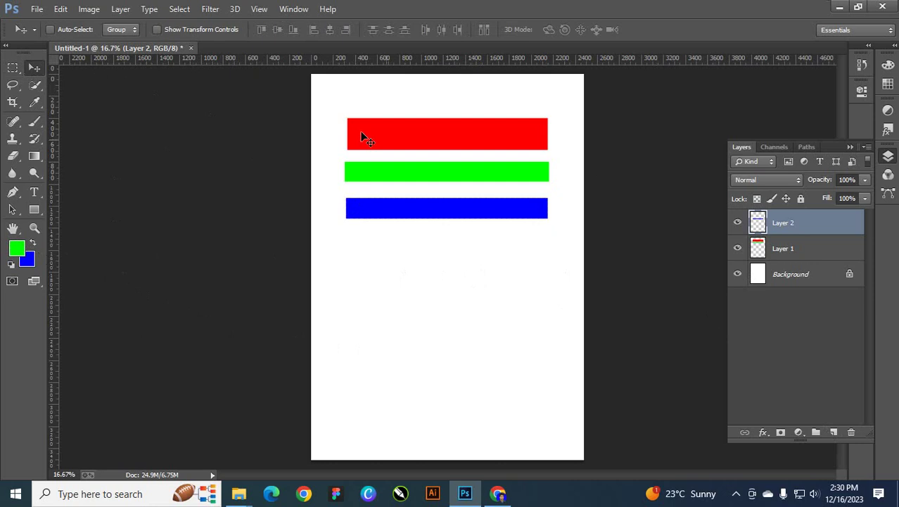
{"action": "left_click", "coordinate": [793, 253]}
{"action": "left_click", "coordinate": [795, 233]}
{"action": "left_click", "coordinate": [797, 255]}
{"action": "left_click", "coordinate": [788, 222]}
{"action": "left_click", "coordinate": [807, 253]}
{"action": "mouse_move", "coordinate": [468, 141]}
{"action": "left_mouse_down"}
{"action": "mouse_move", "coordinate": [498, 137]}
{"action": "mouse_move", "coordinate": [456, 131]}
{"action": "mouse_move", "coordinate": [478, 124]}
{"action": "mouse_move", "coordinate": [461, 115]}
{"action": "mouse_move", "coordinate": [462, 129]}
{"action": "left_mouse_up"}
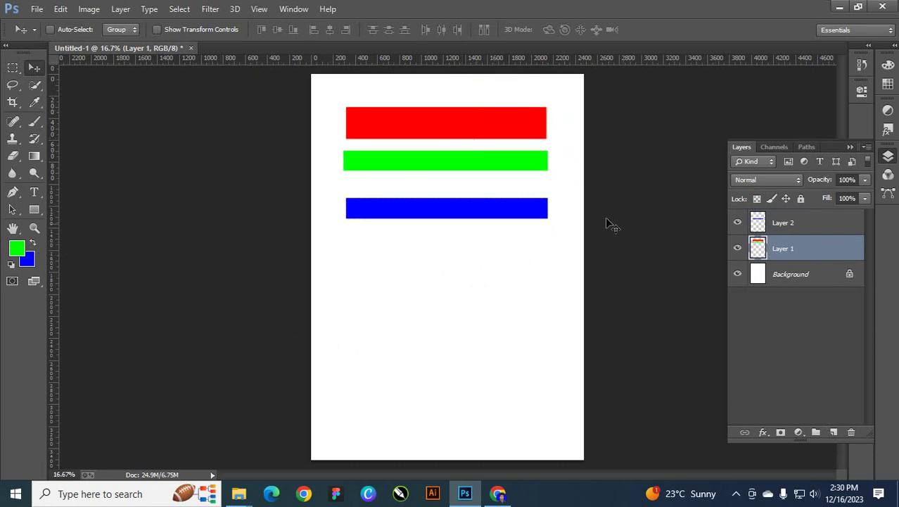
Step: Move the blue bar on Layer 2 down to mid-page, and shift the red and green bars on Layer 1 slightly up and right
{"action": "left_click", "coordinate": [779, 225]}
{"action": "left_click_drag", "start_coordinate": [496, 227], "coordinate": [492, 308]}
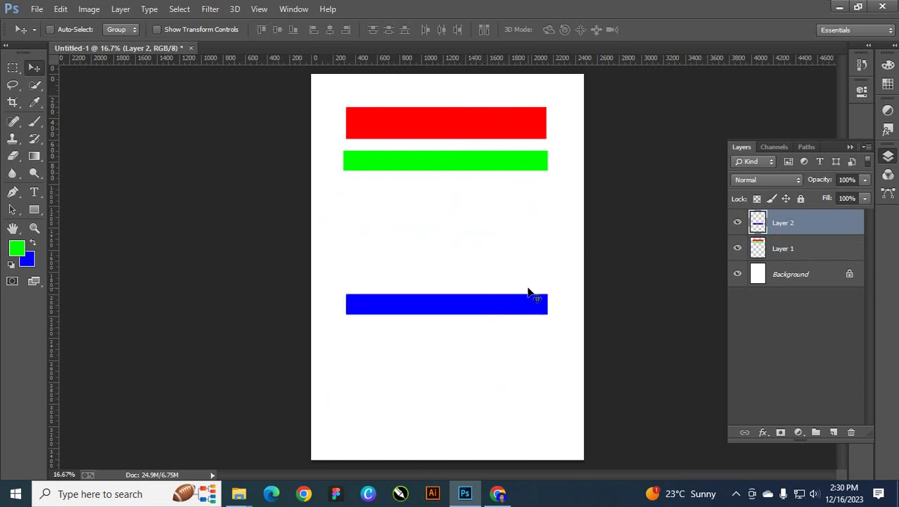
{"action": "left_click", "coordinate": [789, 252]}
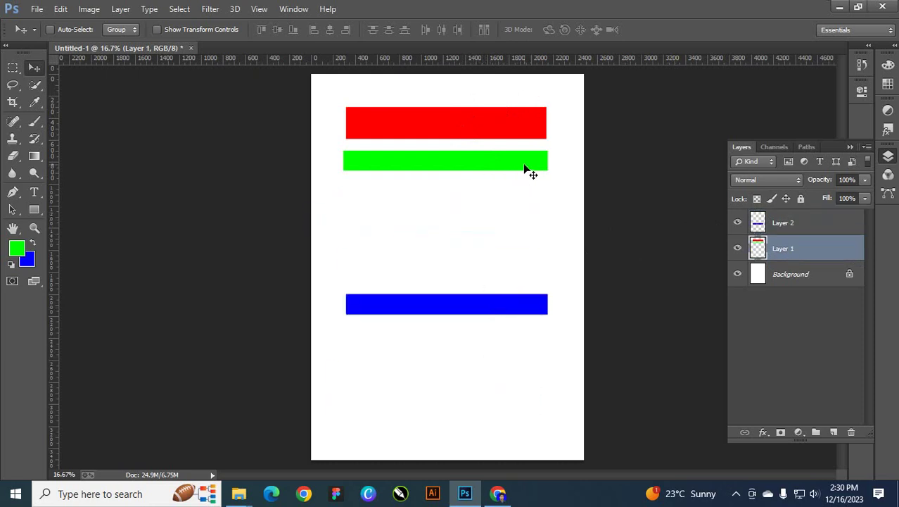
{"action": "mouse_move", "coordinate": [525, 166]}
{"action": "left_mouse_down"}
{"action": "mouse_move", "coordinate": [525, 209]}
{"action": "mouse_move", "coordinate": [528, 163]}
{"action": "left_mouse_up"}
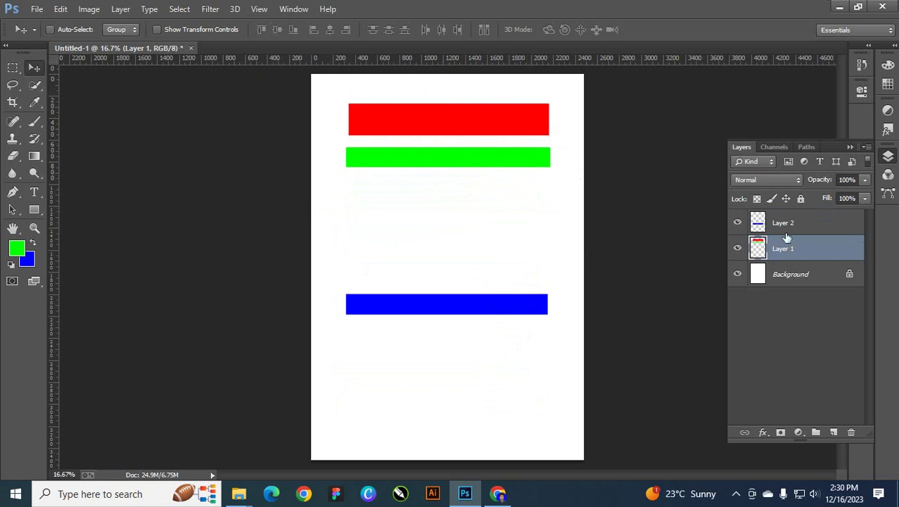
Step: Move the blue bar on Layer 2 back up to a short distance below the green bar
{"action": "left_click", "coordinate": [790, 225]}
{"action": "left_click_drag", "start_coordinate": [521, 308], "coordinate": [515, 234]}
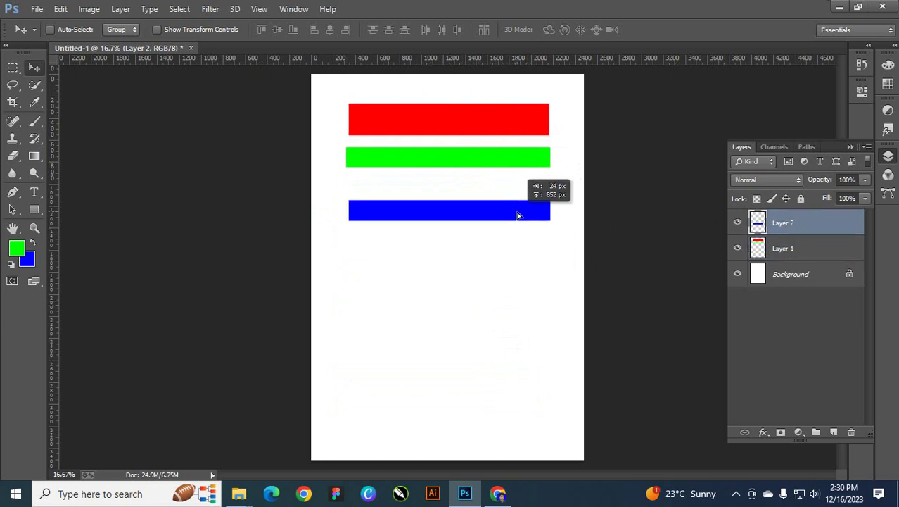
{"action": "left_click_drag", "start_coordinate": [518, 215], "coordinate": [518, 214]}
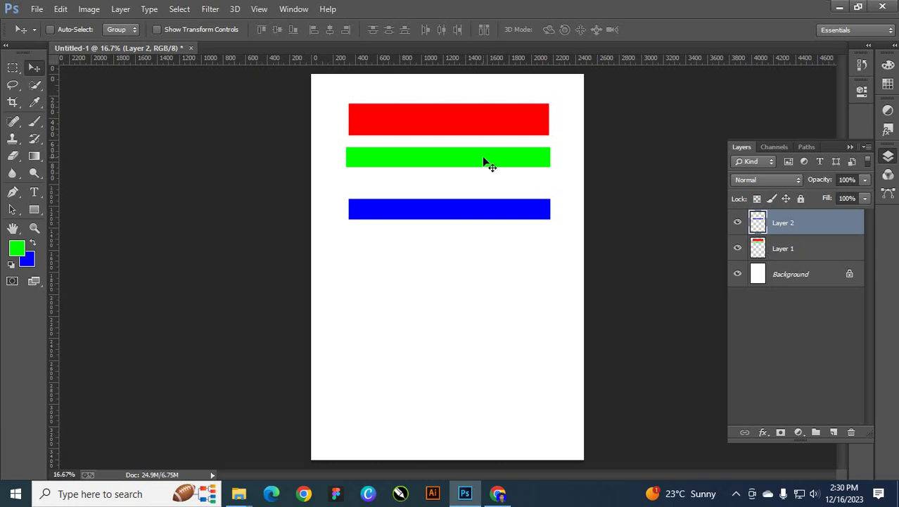
Step: Move the red and green bars on Layer 1 slightly down, closer to the blue bar, with the Move tool
{"action": "left_click", "coordinate": [787, 259]}
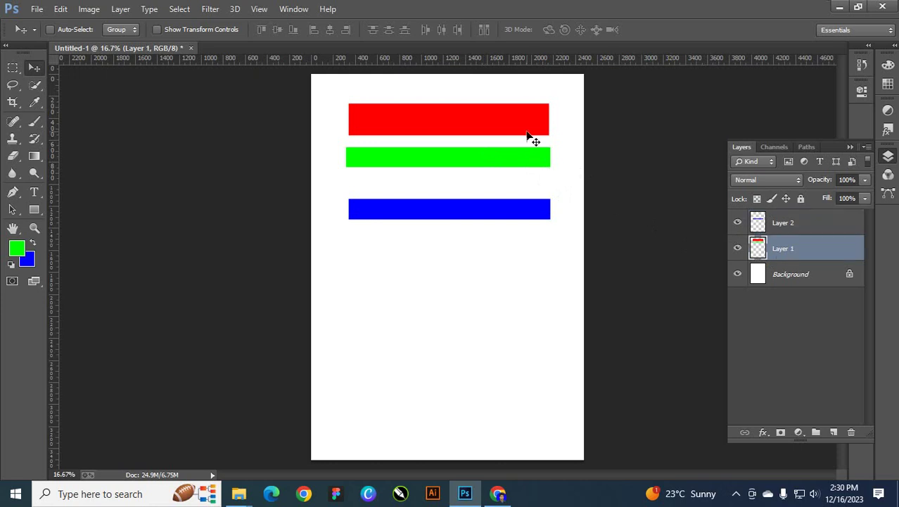
{"action": "mouse_move", "coordinate": [518, 124]}
{"action": "left_mouse_down"}
{"action": "mouse_move", "coordinate": [521, 155]}
{"action": "mouse_move", "coordinate": [512, 124]}
{"action": "mouse_move", "coordinate": [520, 133]}
{"action": "left_mouse_up"}
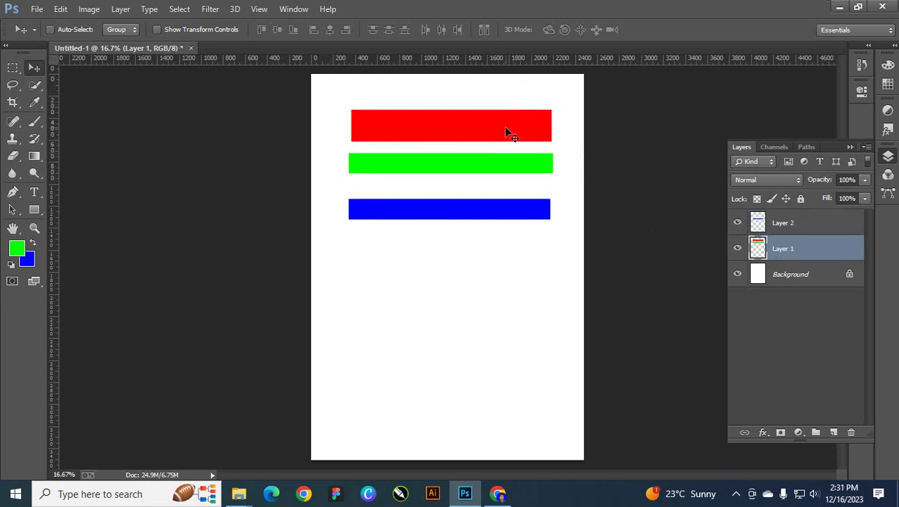
{"action": "mouse_move", "coordinate": [512, 219]}
{"action": "left_mouse_down"}
{"action": "mouse_move", "coordinate": [506, 240]}
{"action": "mouse_move", "coordinate": [504, 219]}
{"action": "left_mouse_up"}
{"action": "mouse_move", "coordinate": [508, 170]}
{"action": "left_mouse_down"}
{"action": "mouse_move", "coordinate": [518, 411]}
{"action": "mouse_move", "coordinate": [509, 155]}
{"action": "mouse_move", "coordinate": [520, 420]}
{"action": "mouse_move", "coordinate": [522, 144]}
{"action": "mouse_move", "coordinate": [518, 169]}
{"action": "left_mouse_up"}
{"action": "mouse_move", "coordinate": [486, 220]}
{"action": "left_mouse_down"}
{"action": "mouse_move", "coordinate": [473, 260]}
{"action": "mouse_move", "coordinate": [473, 225]}
{"action": "mouse_move", "coordinate": [496, 253]}
{"action": "mouse_move", "coordinate": [499, 211]}
{"action": "mouse_move", "coordinate": [495, 247]}
{"action": "mouse_move", "coordinate": [492, 216]}
{"action": "left_mouse_up"}
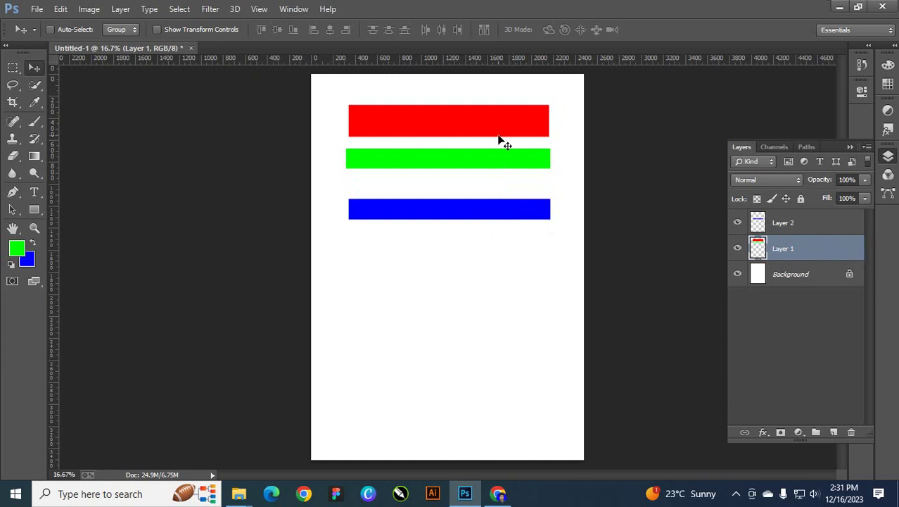
{"action": "mouse_move", "coordinate": [499, 139]}
{"action": "left_mouse_down"}
{"action": "mouse_move", "coordinate": [508, 146]}
{"action": "mouse_move", "coordinate": [499, 149]}
{"action": "left_mouse_up"}
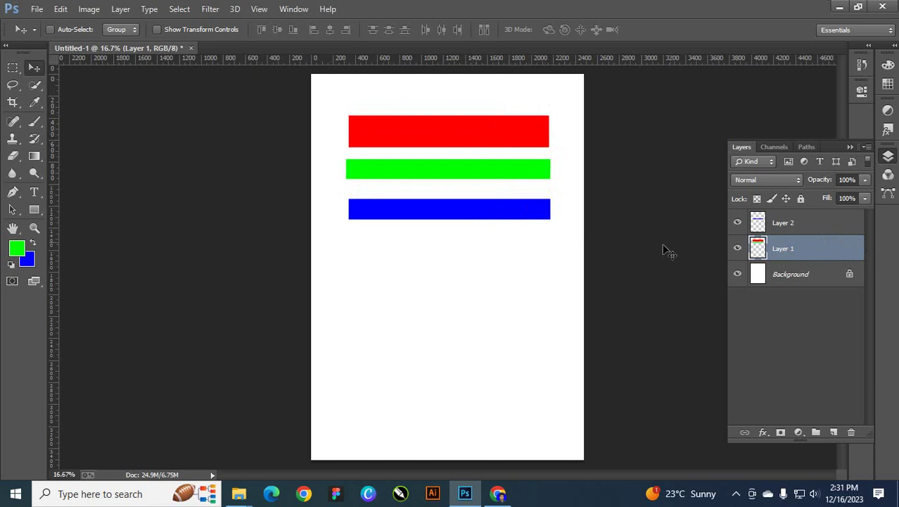
Step: Move the blue bar on Layer 2 down to below the middle of the page
{"action": "left_click", "coordinate": [800, 225]}
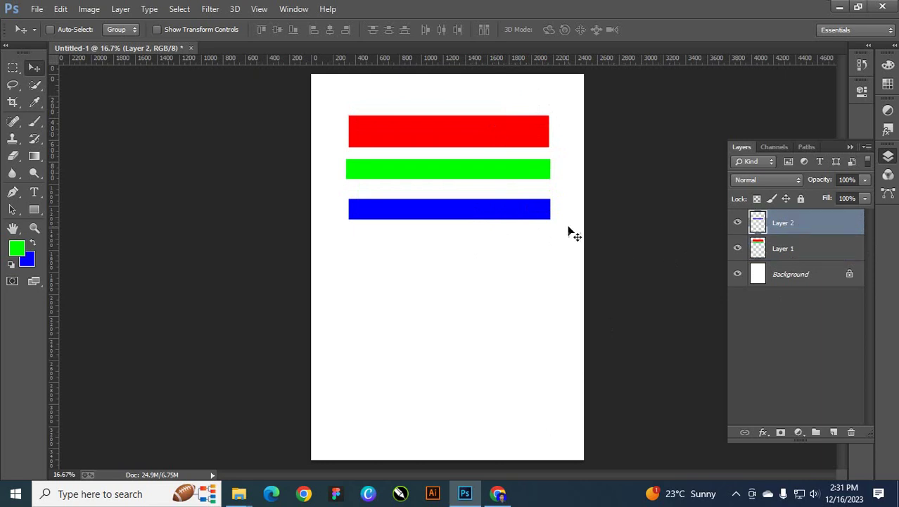
{"action": "left_click_drag", "start_coordinate": [522, 214], "coordinate": [534, 277]}
{"action": "mouse_move", "coordinate": [509, 175]}
{"action": "left_mouse_down"}
{"action": "mouse_move", "coordinate": [504, 203]}
{"action": "mouse_move", "coordinate": [503, 172]}
{"action": "mouse_move", "coordinate": [475, 239]}
{"action": "mouse_move", "coordinate": [496, 172]}
{"action": "left_mouse_up"}
Step: Move the red and green bars on Layer 1 slightly up, and raise the blue bar on Layer 2 by a similar amount
{"action": "left_click", "coordinate": [789, 251]}
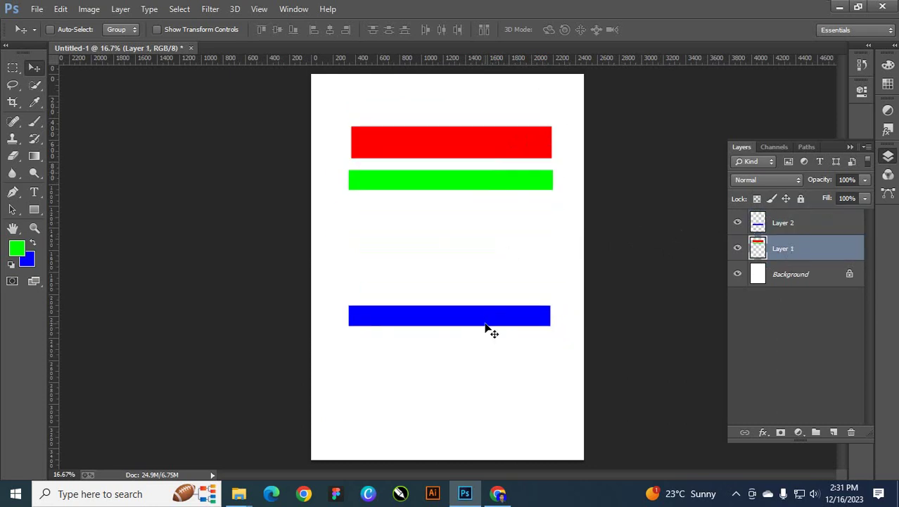
{"action": "left_click_drag", "start_coordinate": [485, 325], "coordinate": [488, 304]}
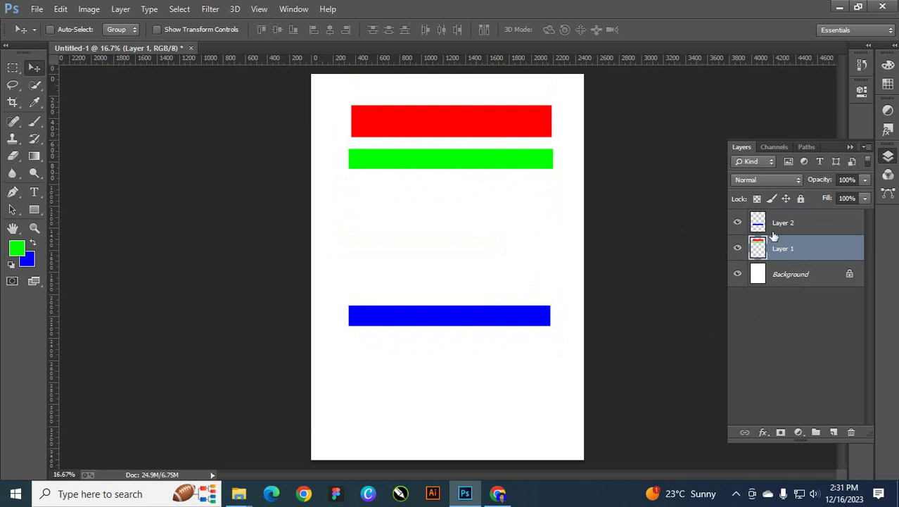
{"action": "left_click", "coordinate": [807, 231]}
{"action": "left_click_drag", "start_coordinate": [525, 133], "coordinate": [531, 111]}
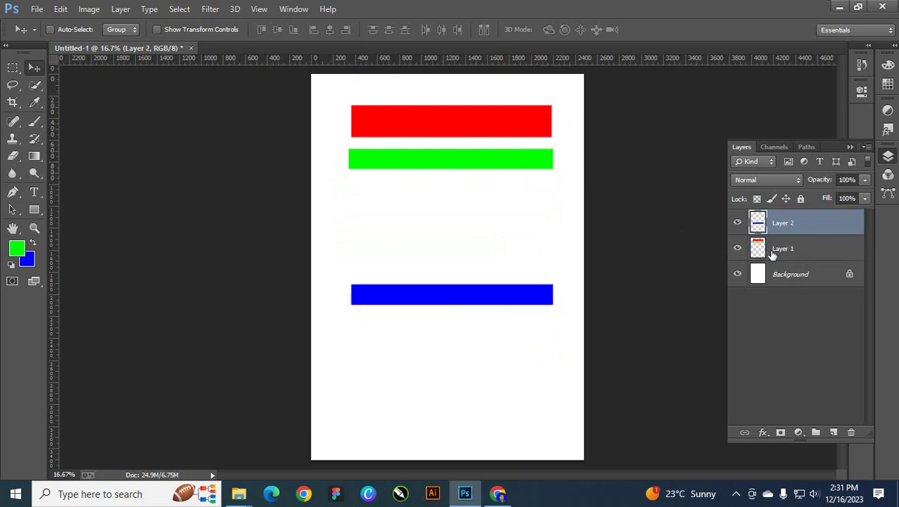
Step: Hide and reshow Layer 1 and Layer 2 separately, and move the blue bar on Layer 2 up toward the green bar
{"action": "left_click", "coordinate": [737, 248]}
{"action": "left_click", "coordinate": [737, 248]}
{"action": "left_click", "coordinate": [738, 223]}
{"action": "left_click", "coordinate": [737, 223]}
{"action": "left_click", "coordinate": [737, 224]}
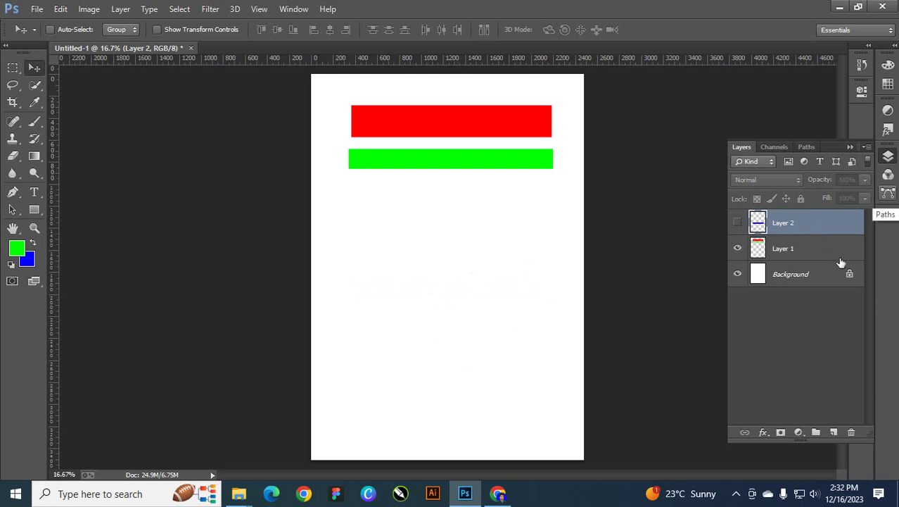
{"action": "left_click", "coordinate": [738, 226]}
{"action": "left_click_drag", "start_coordinate": [476, 303], "coordinate": [480, 255]}
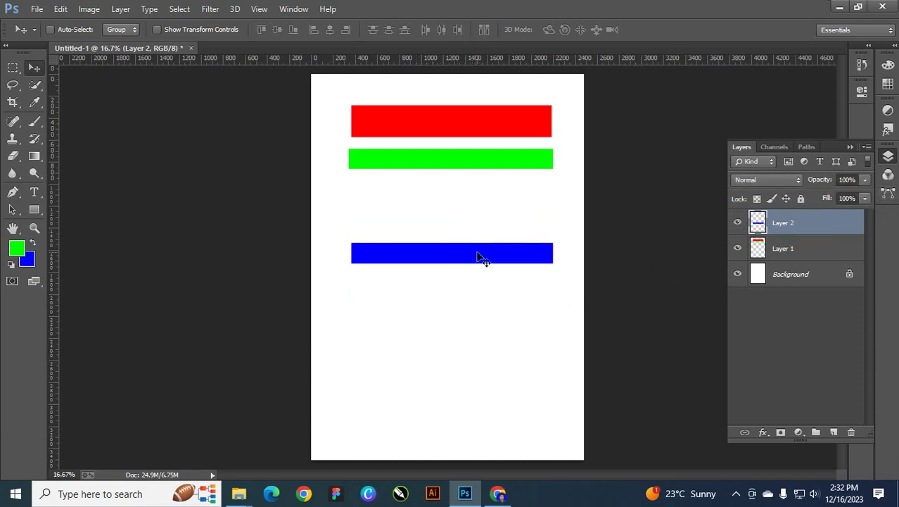
Step: Toggle the visibility of Layer 1 and repeatedly that of Layer 2, and shift the blue bar slightly down and left
{"action": "left_click", "coordinate": [738, 251]}
{"action": "left_click", "coordinate": [738, 251]}
{"action": "left_click", "coordinate": [736, 224]}
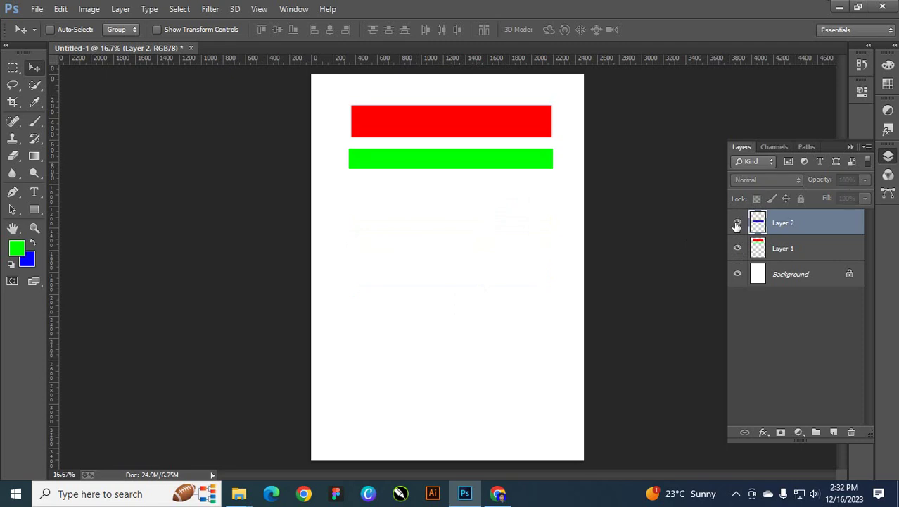
{"action": "left_click", "coordinate": [737, 223]}
{"action": "left_click", "coordinate": [737, 224]}
{"action": "left_click", "coordinate": [736, 224]}
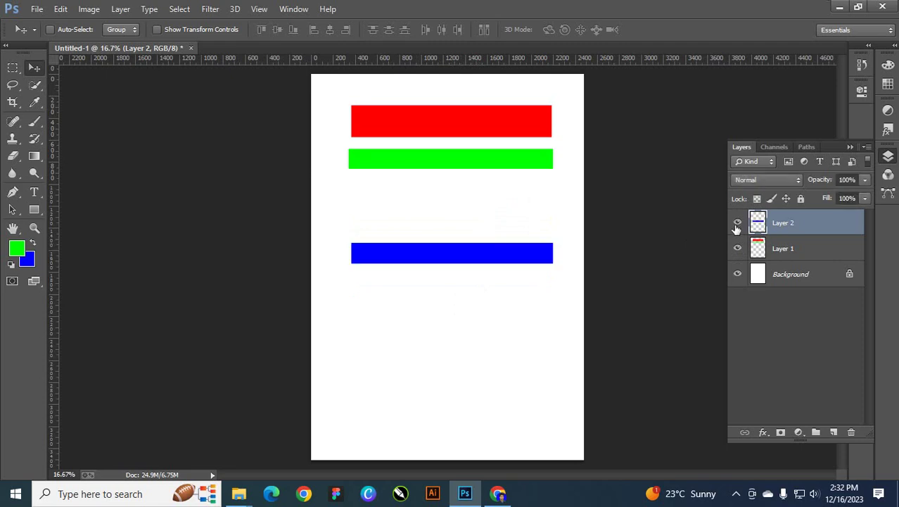
{"action": "left_click", "coordinate": [737, 224]}
{"action": "left_click", "coordinate": [737, 224]}
{"action": "left_click", "coordinate": [737, 224]}
{"action": "left_click", "coordinate": [737, 224]}
{"action": "left_click", "coordinate": [737, 224]}
{"action": "left_click", "coordinate": [736, 223]}
{"action": "left_click_drag", "start_coordinate": [479, 253], "coordinate": [463, 267]}
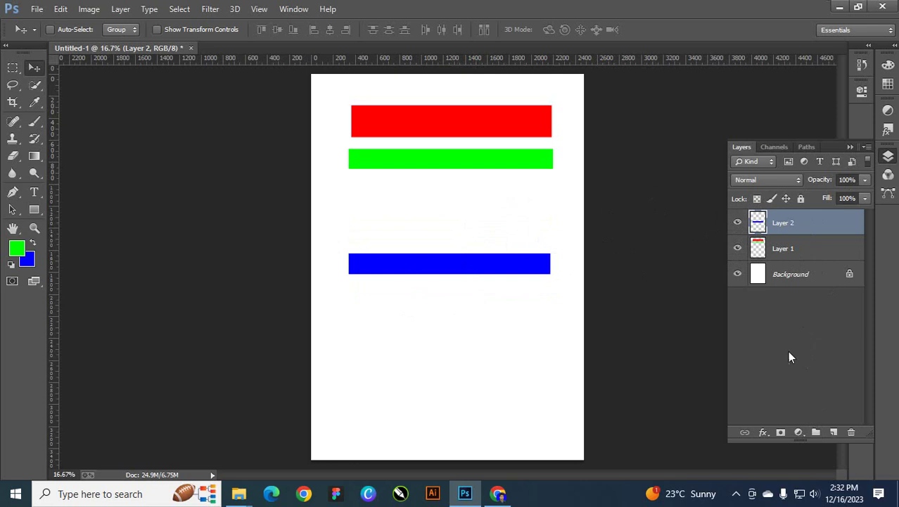
Step: Hide and reshow Layer 1, and move its red and green bars slightly down the page
{"action": "left_click", "coordinate": [738, 249]}
{"action": "left_click", "coordinate": [737, 250]}
{"action": "left_click", "coordinate": [776, 256]}
{"action": "mouse_move", "coordinate": [464, 111]}
{"action": "left_mouse_down"}
{"action": "mouse_move", "coordinate": [480, 173]}
{"action": "mouse_move", "coordinate": [463, 127]}
{"action": "left_mouse_up"}
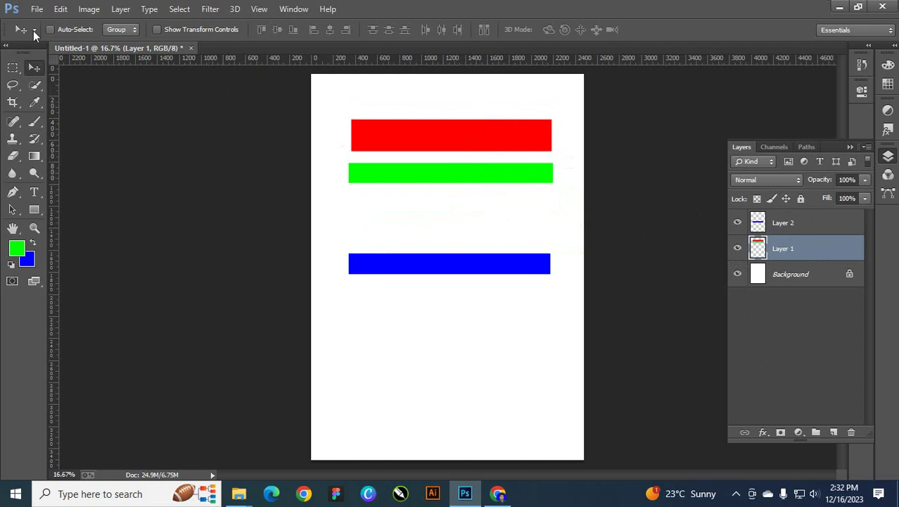
{"action": "left_click", "coordinate": [12, 67]}
{"action": "key", "text": "ctrl+a"}
{"action": "left_click", "coordinate": [34, 121]}
{"action": "left_click", "coordinate": [13, 174]}
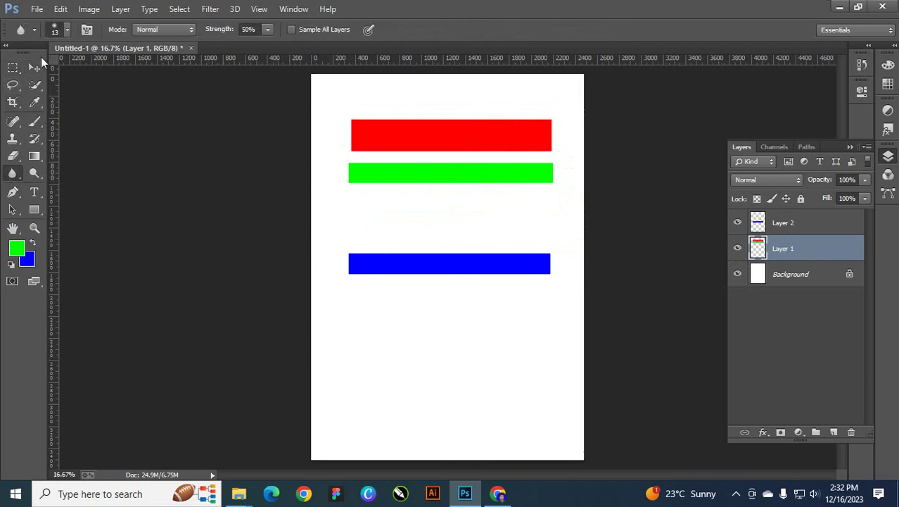
Step: Turn on Auto-Select for the Move tool, and select Layer 2 and Layer 1 alternately by their bars on the canvas
{"action": "left_click", "coordinate": [33, 69]}
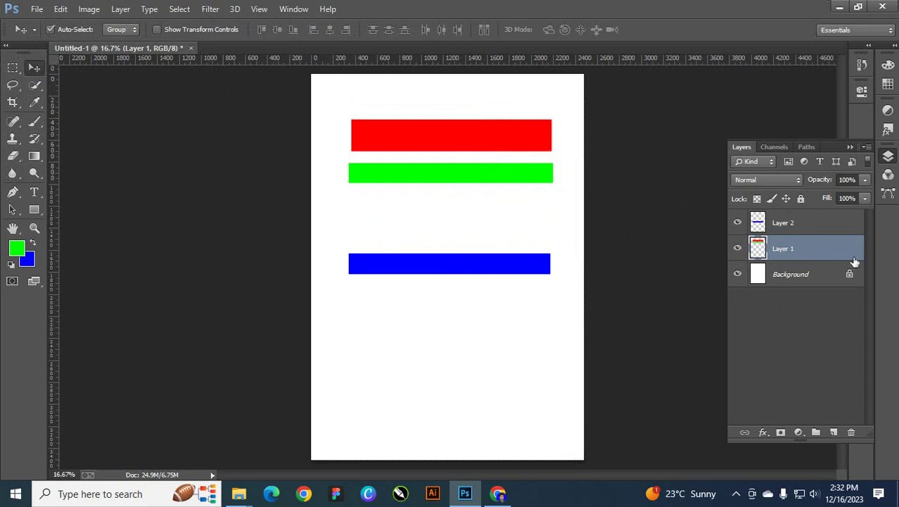
{"action": "left_click", "coordinate": [500, 263]}
{"action": "left_click", "coordinate": [487, 181]}
{"action": "left_click", "coordinate": [498, 266]}
{"action": "left_click", "coordinate": [477, 175]}
{"action": "left_click", "coordinate": [491, 259]}
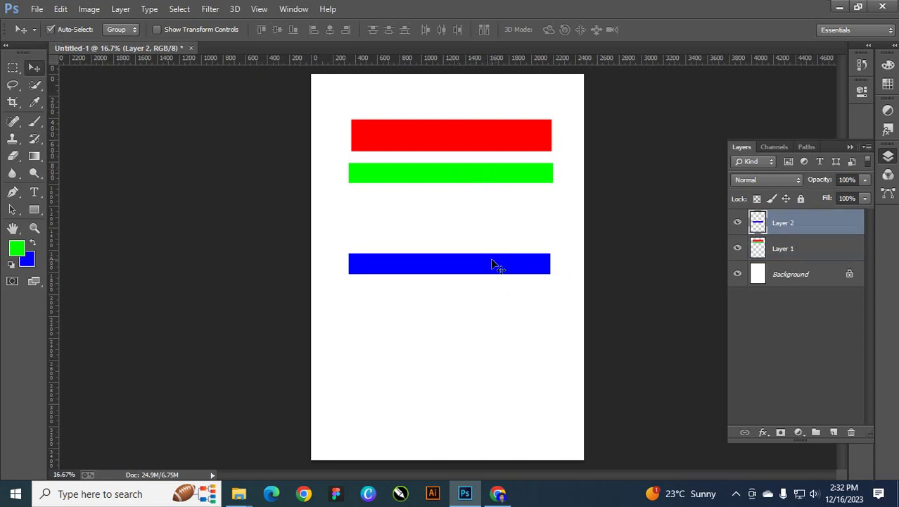
Step: Move the blue bar down and slightly left, and the red and green bars slightly right, picking each layer from the canvas
{"action": "left_click_drag", "start_coordinate": [526, 265], "coordinate": [517, 311]}
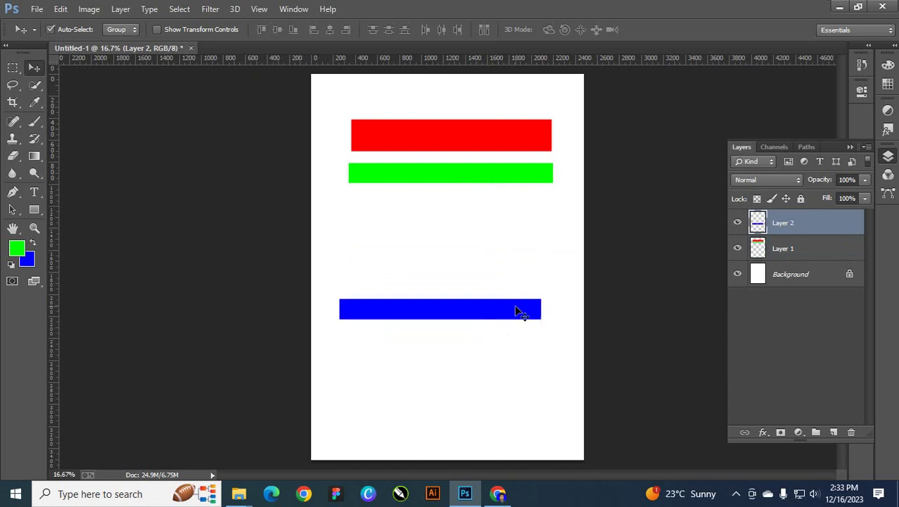
{"action": "left_click", "coordinate": [511, 136]}
{"action": "mouse_move", "coordinate": [503, 133]}
{"action": "left_mouse_down"}
{"action": "mouse_move", "coordinate": [482, 227]}
{"action": "mouse_move", "coordinate": [515, 136]}
{"action": "left_mouse_up"}
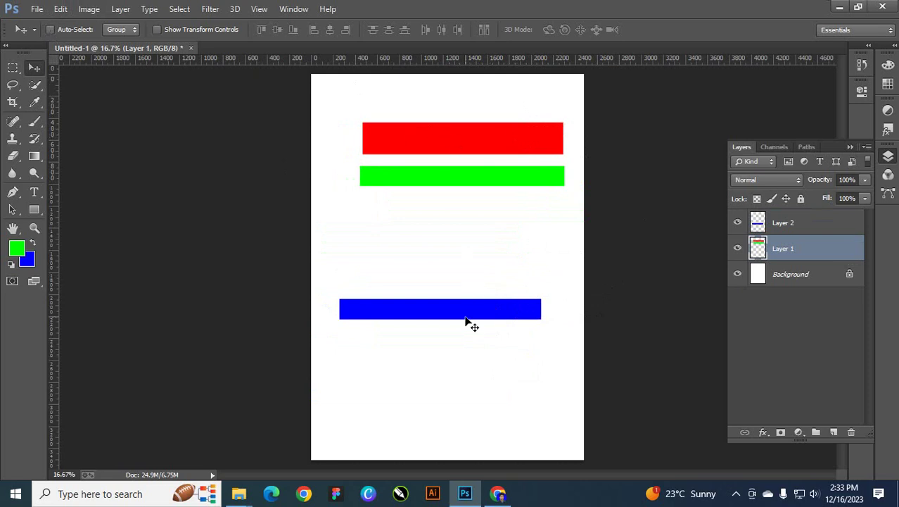
Step: Try moving the blue bar with Auto-Select off, and reposition the blue bar and the red and green bars with Auto-Select on
{"action": "mouse_move", "coordinate": [470, 321]}
{"action": "left_mouse_down"}
{"action": "mouse_move", "coordinate": [461, 346]}
{"action": "mouse_move", "coordinate": [471, 315]}
{"action": "mouse_move", "coordinate": [455, 311]}
{"action": "left_mouse_up"}
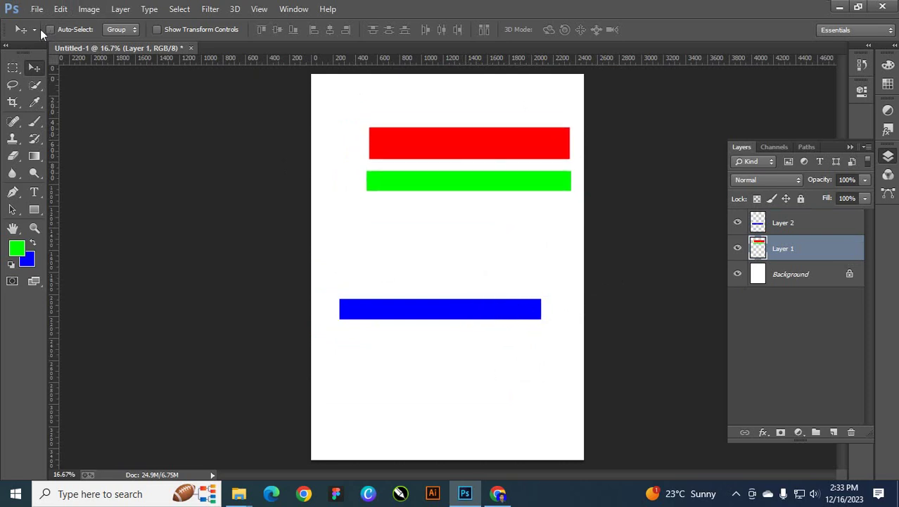
{"action": "left_click_drag", "start_coordinate": [402, 318], "coordinate": [414, 302]}
{"action": "left_click_drag", "start_coordinate": [425, 190], "coordinate": [417, 201]}
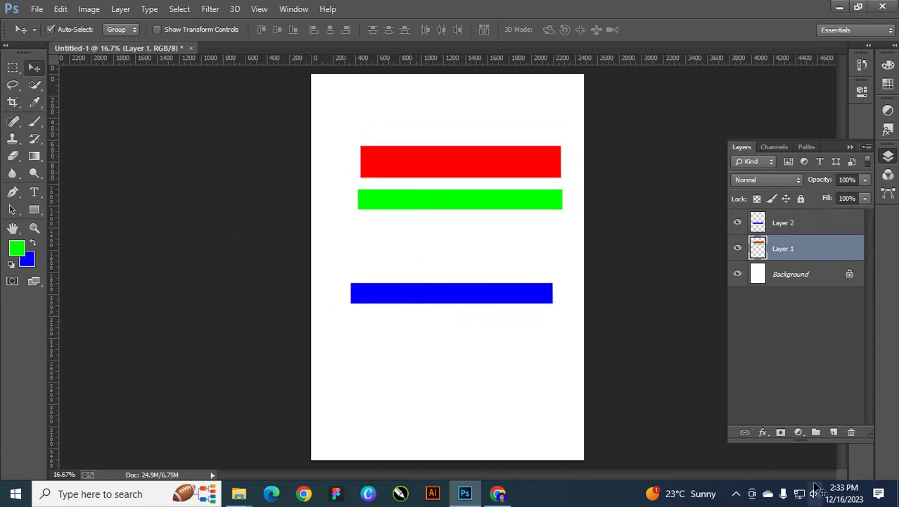
Step: Move the blue bar further down, and switch between Layer 1 and Layer 2 by selecting their bars on the canvas
{"action": "left_click", "coordinate": [517, 304]}
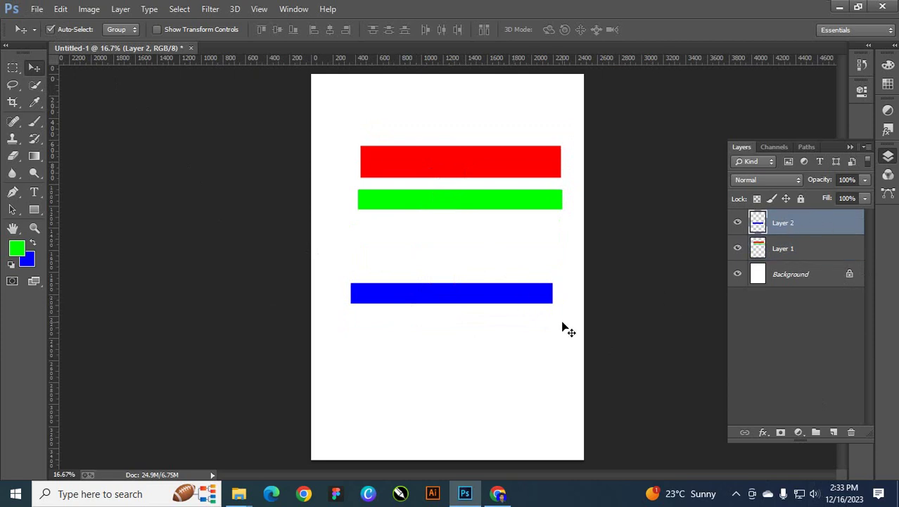
{"action": "left_click_drag", "start_coordinate": [537, 299], "coordinate": [526, 332]}
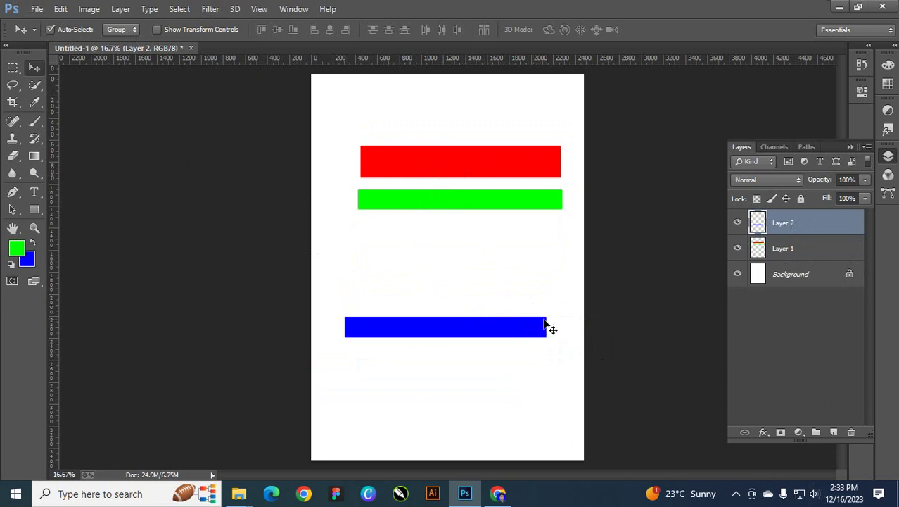
{"action": "left_click", "coordinate": [512, 173]}
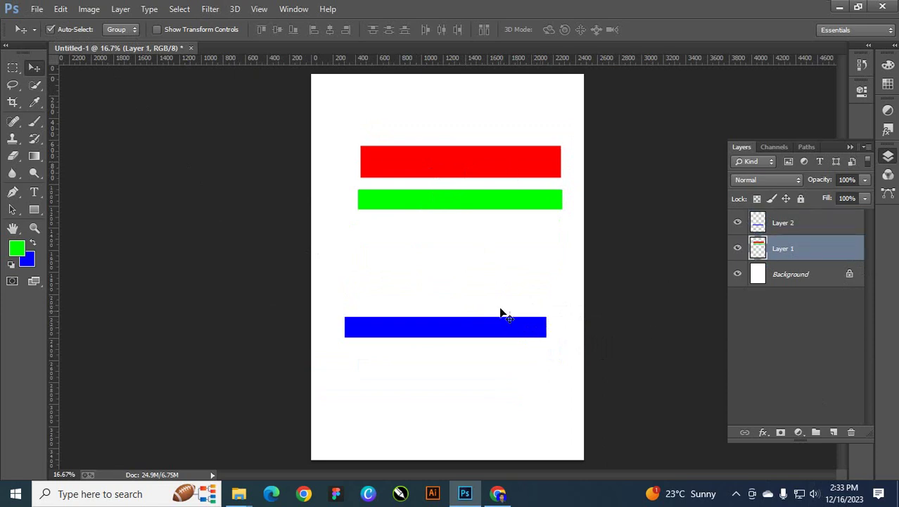
{"action": "left_click", "coordinate": [506, 327]}
{"action": "left_click", "coordinate": [491, 191]}
Step: Move the blue bar up to a short distance below the green bar, roughly aligned with its ends
{"action": "left_click_drag", "start_coordinate": [473, 328], "coordinate": [484, 235]}
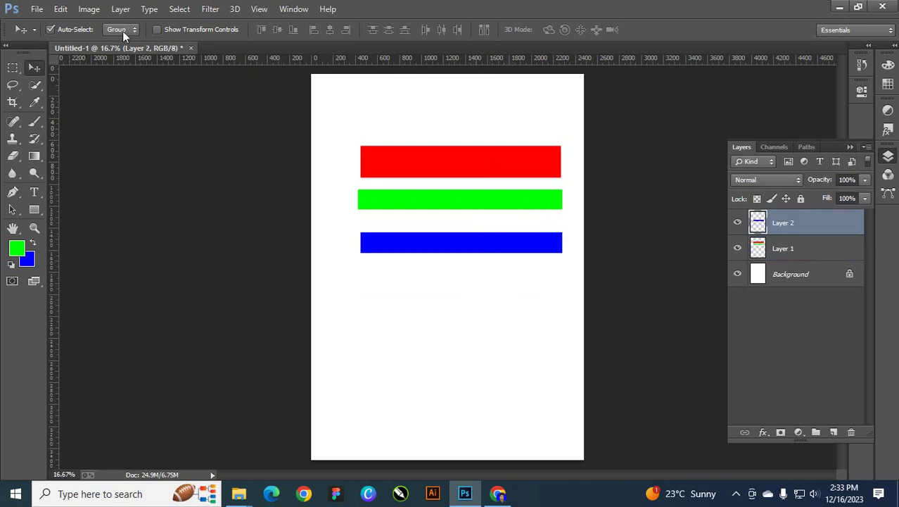
{"action": "left_click_drag", "start_coordinate": [441, 237], "coordinate": [439, 269]}
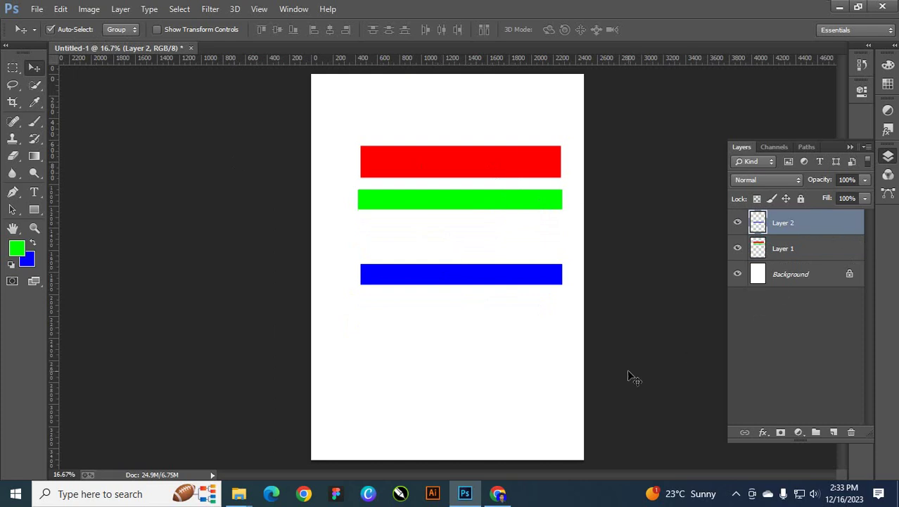
{"action": "left_click_drag", "start_coordinate": [487, 283], "coordinate": [482, 255]}
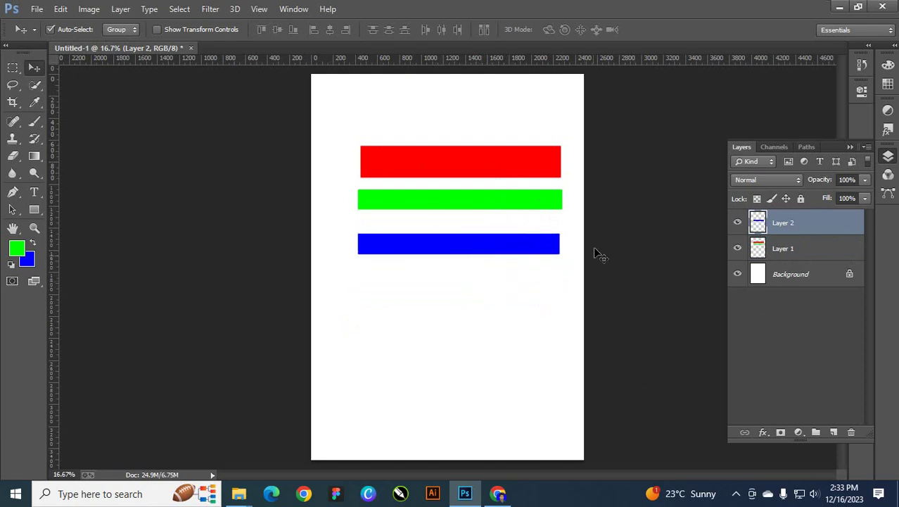
Step: Select Layer 1 and Layer 2 together, and review the options available for the selected layers
{"action": "left_click", "coordinate": [803, 252], "text": "ctrl"}
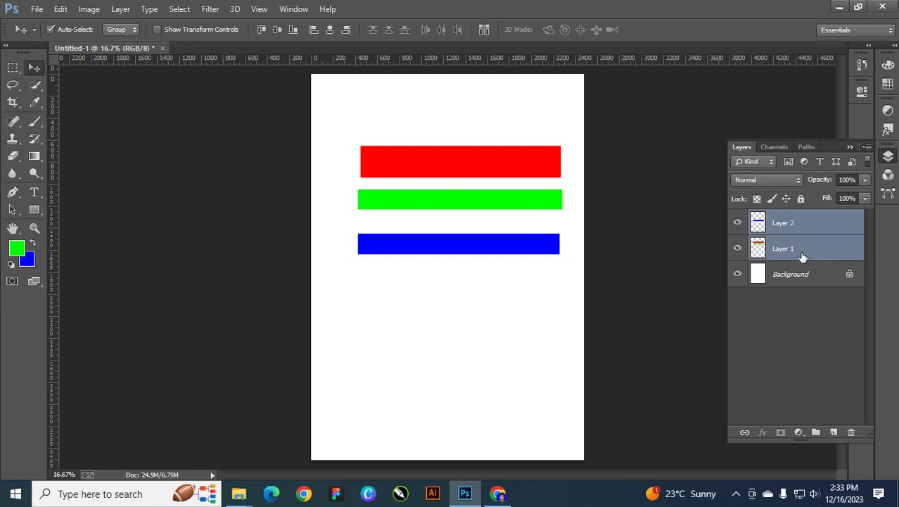
{"action": "left_click", "coordinate": [815, 233]}
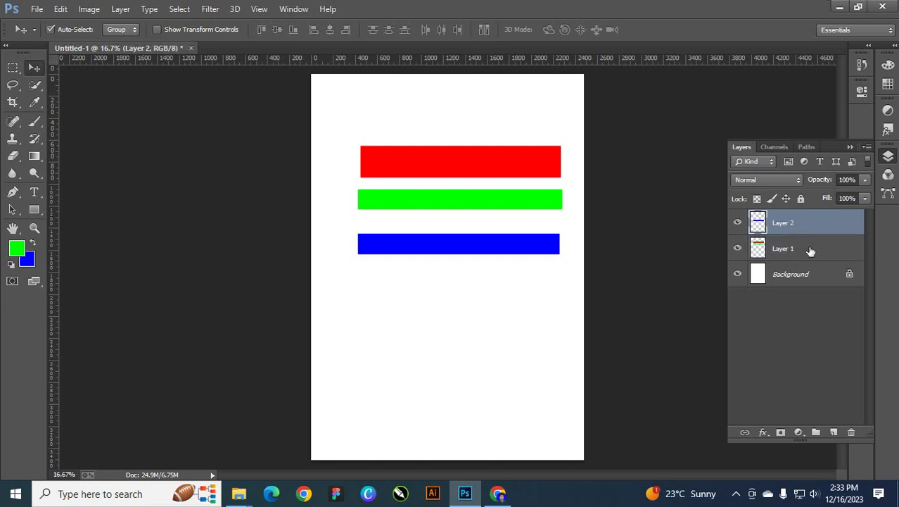
{"action": "left_click", "coordinate": [811, 251], "text": "ctrl"}
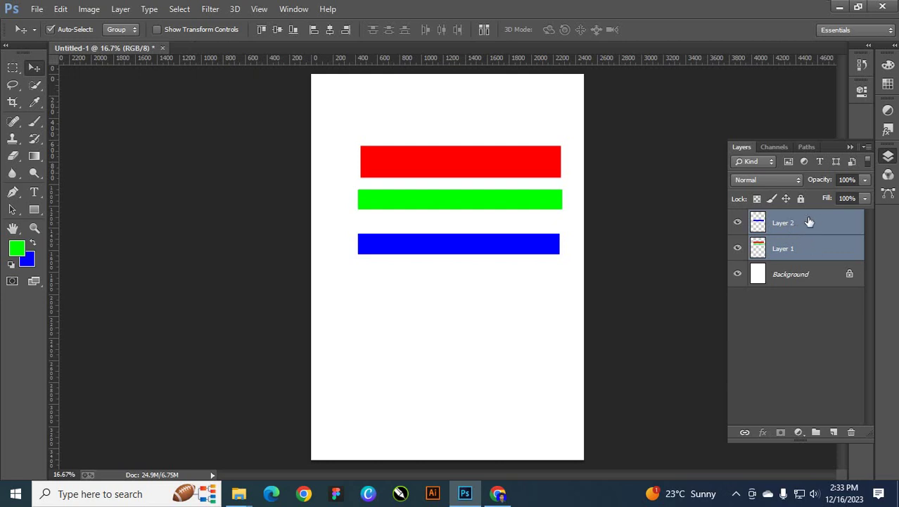
{"action": "right_click", "coordinate": [810, 222]}
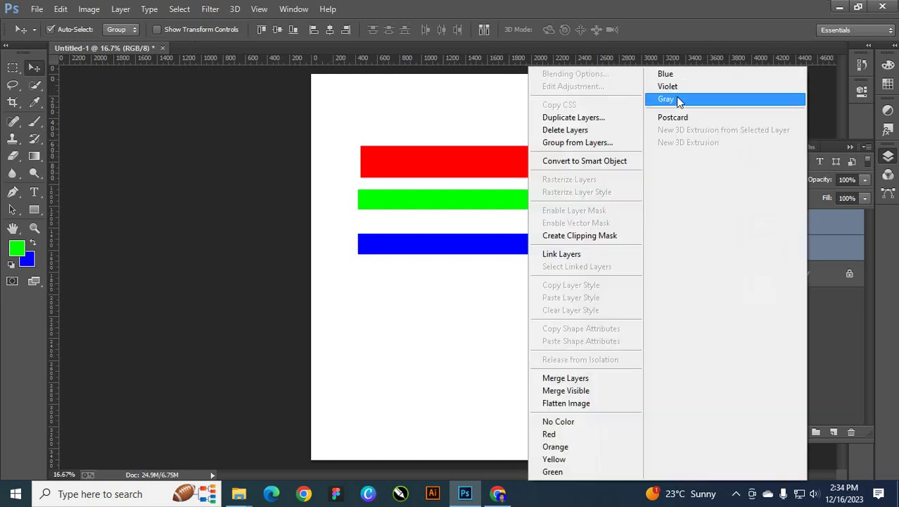
{"action": "left_click", "coordinate": [825, 235]}
Step: Create a new layer group named Group 1 with no color, Pass Through mode and 100% opacity
{"action": "left_click", "coordinate": [867, 147]}
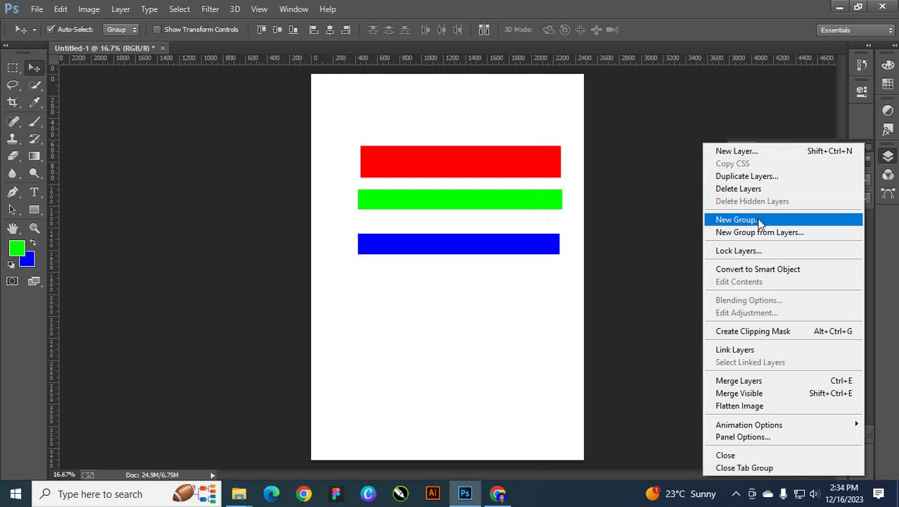
{"action": "left_click", "coordinate": [737, 219]}
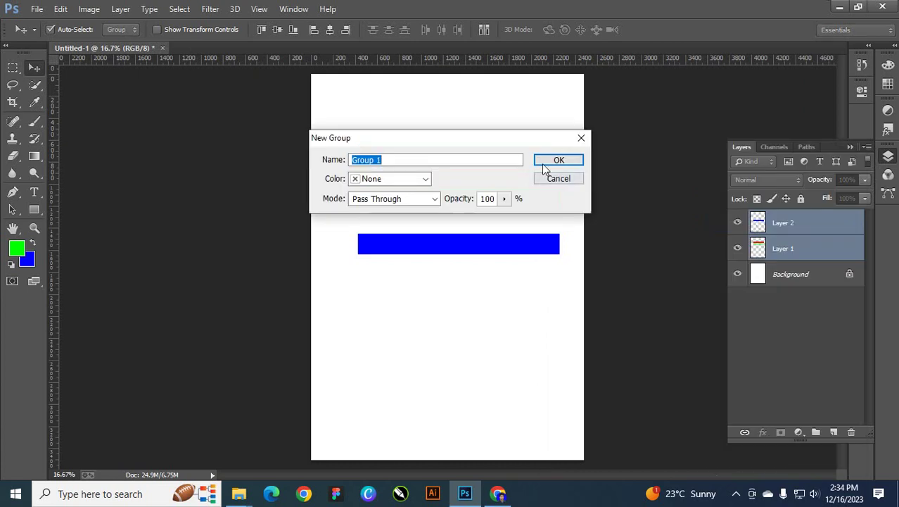
{"action": "left_click", "coordinate": [568, 159]}
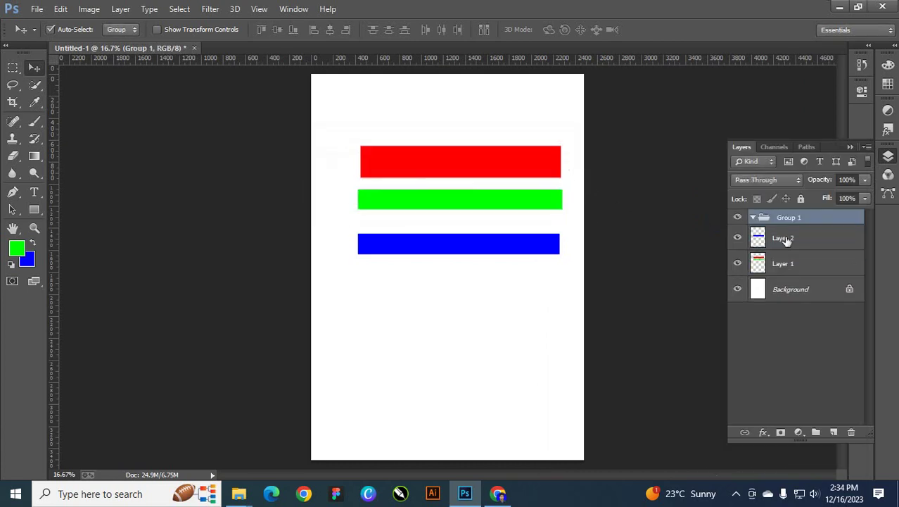
Step: Place Layer 2 and Layer 1 inside Group 1 and collapse the group
{"action": "left_click_drag", "start_coordinate": [785, 240], "coordinate": [791, 226]}
{"action": "left_click_drag", "start_coordinate": [766, 266], "coordinate": [756, 218]}
{"action": "left_click", "coordinate": [754, 217]}
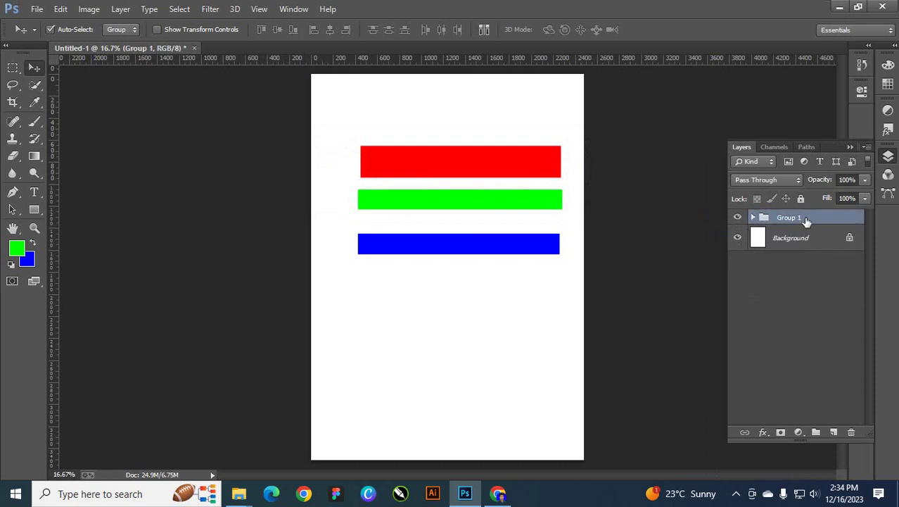
Step: Move the bars of Group 1 down the page, expand the group, and move all the bars further down and slightly left
{"action": "left_click_drag", "start_coordinate": [509, 162], "coordinate": [512, 189]}
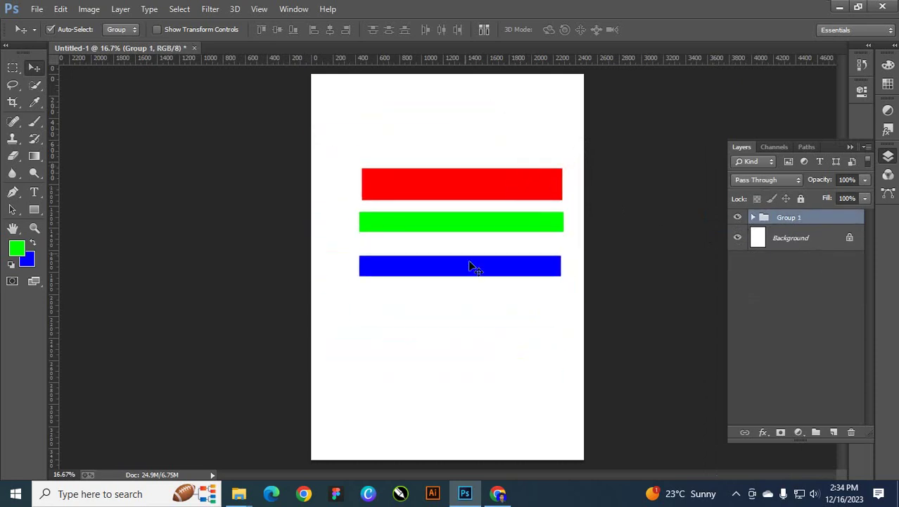
{"action": "left_click", "coordinate": [753, 218]}
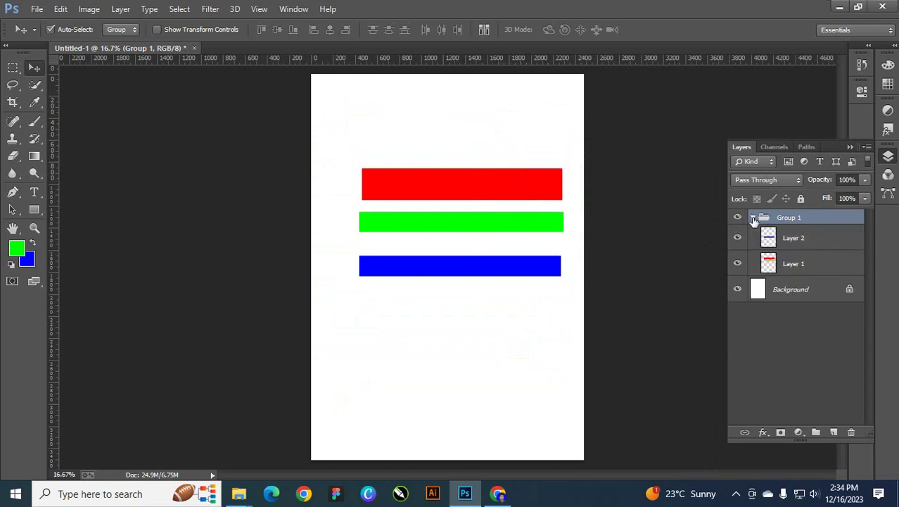
{"action": "left_click", "coordinate": [791, 241]}
{"action": "left_click_drag", "start_coordinate": [518, 266], "coordinate": [502, 312]}
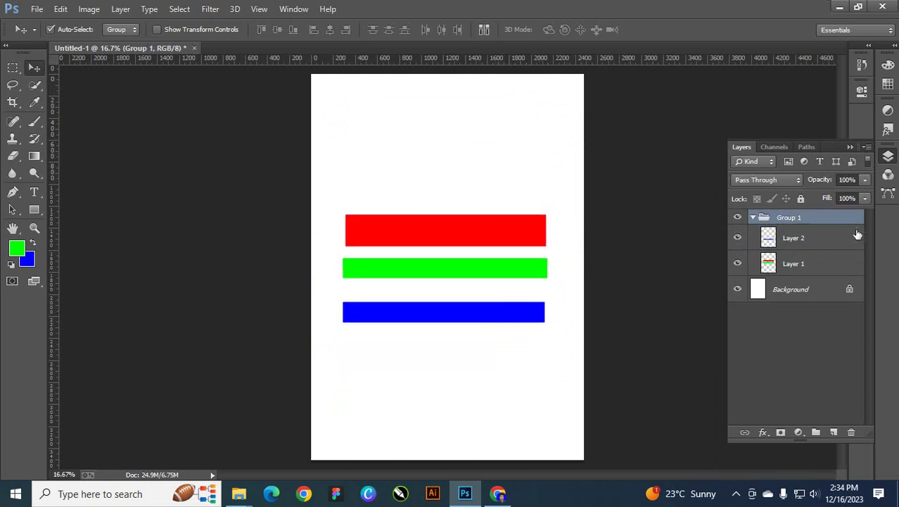
Step: Load the outline of the blue bar on Layer 2 as a selection
{"action": "left_click", "coordinate": [768, 242]}
{"action": "left_click", "coordinate": [770, 244], "text": "ctrl"}
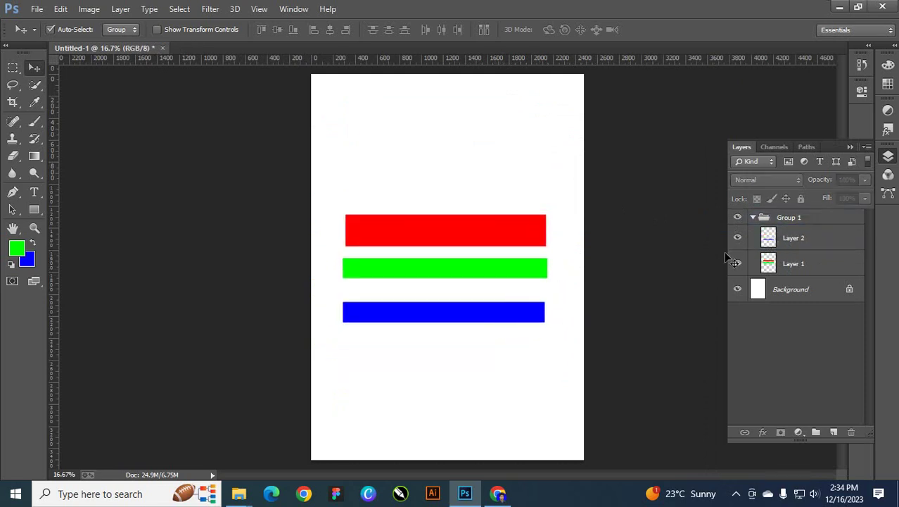
{"action": "left_click", "coordinate": [768, 240], "text": "ctrl"}
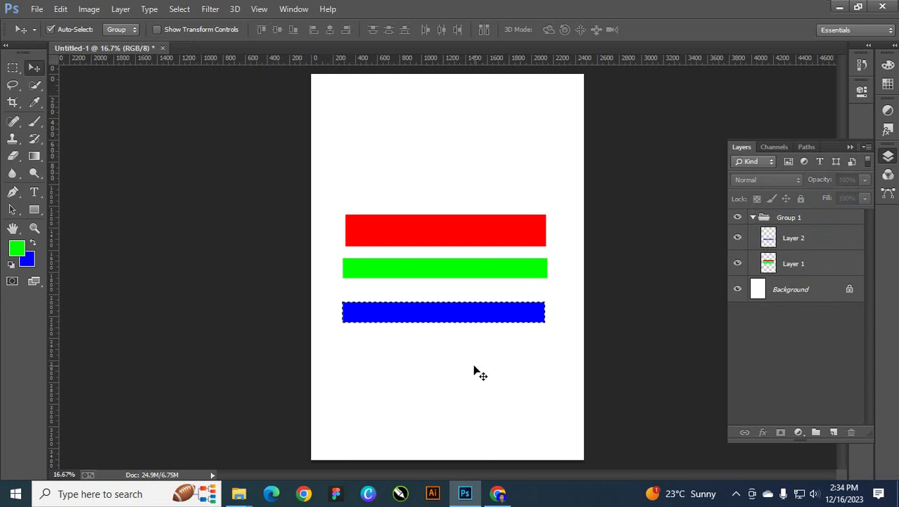
Step: Set the foreground color to dark green, hex 002200
{"action": "key", "text": "i"}
{"action": "left_click", "coordinate": [17, 248]}
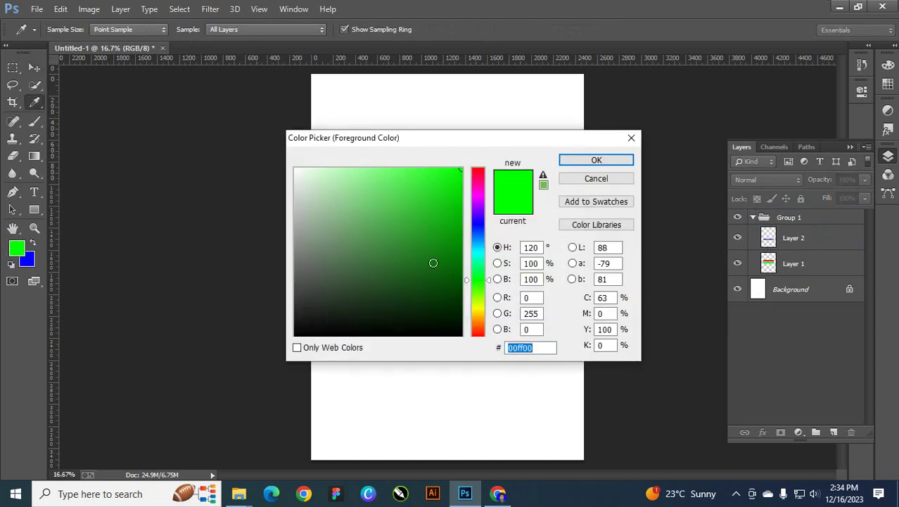
{"action": "type", "text": "002200"}
{"action": "left_click", "coordinate": [596, 160]}
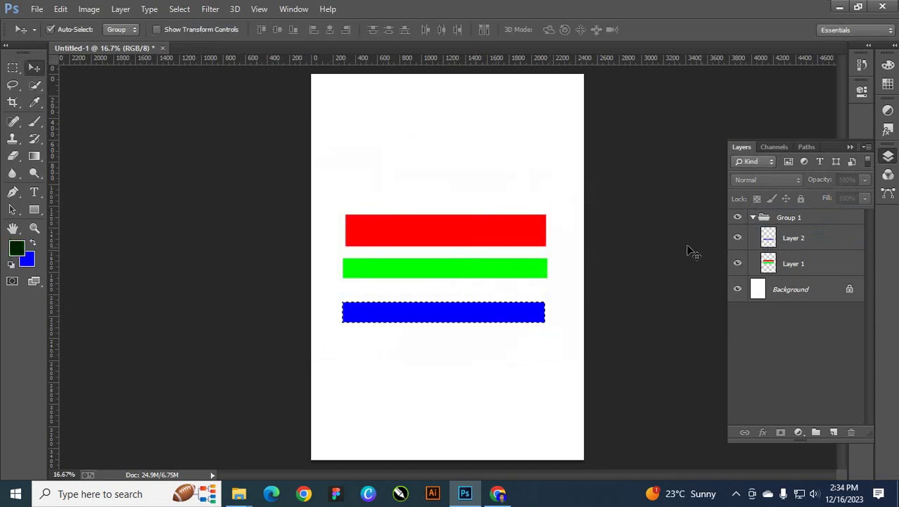
Step: Try to fill the selected blue bar with the foreground color while no layer is active
{"action": "key", "text": "alt"}
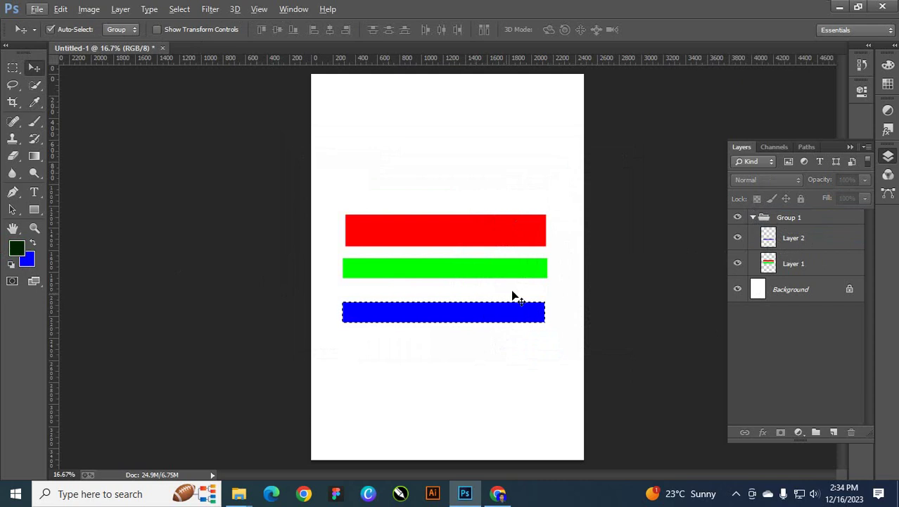
{"action": "left_click", "coordinate": [486, 316]}
{"action": "left_click", "coordinate": [452, 196]}
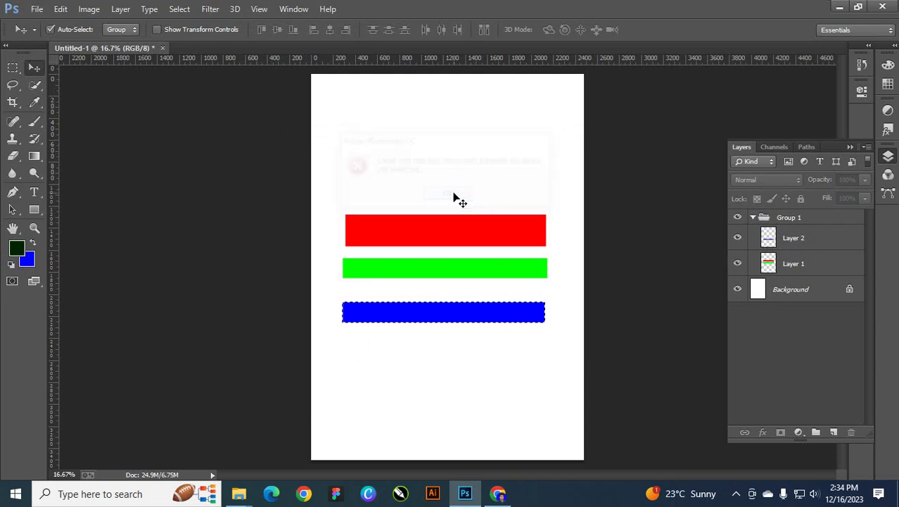
Step: Ungroup Group 1 into separate layers
{"action": "left_click", "coordinate": [767, 219]}
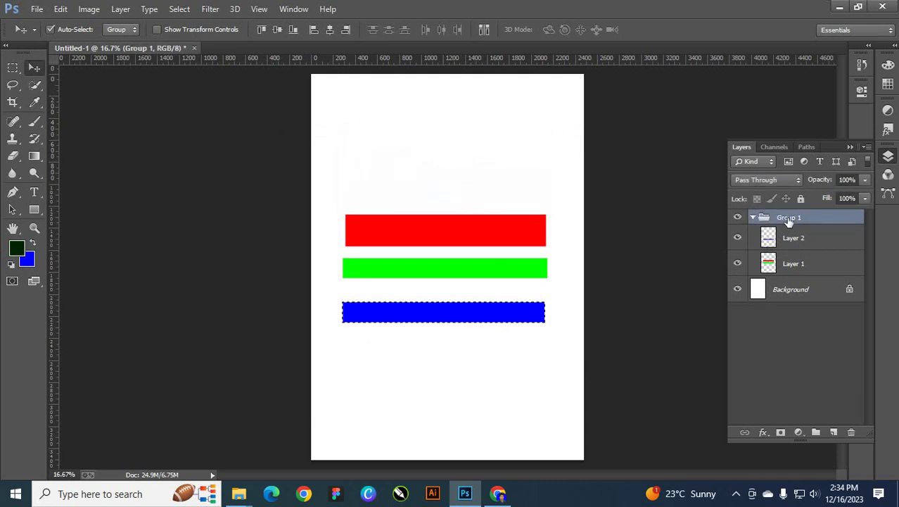
{"action": "right_click", "coordinate": [783, 220]}
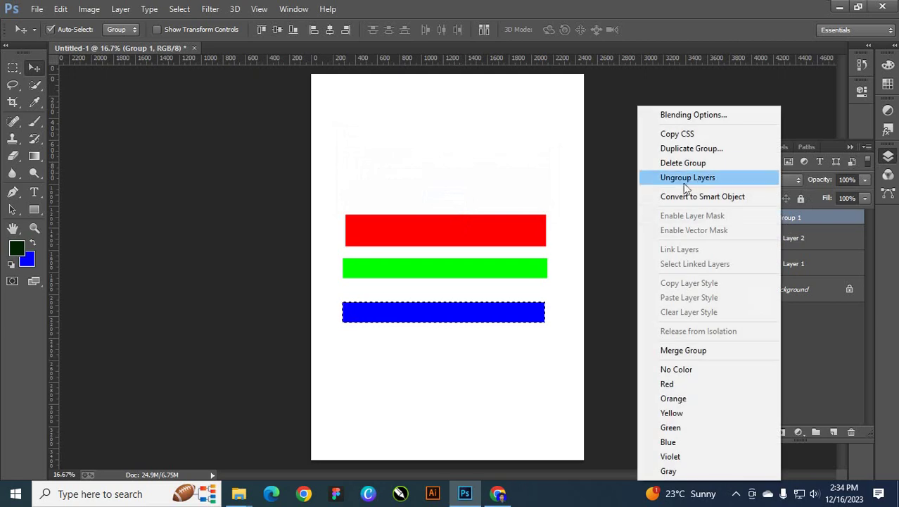
{"action": "left_click", "coordinate": [687, 179]}
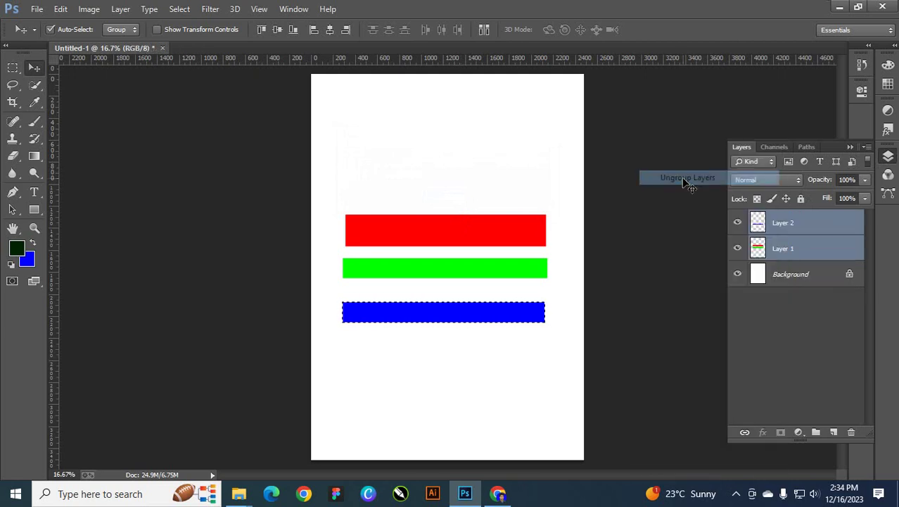
Step: Fill the selected bar on Layer 2 with the dark green foreground color and clear the selection
{"action": "left_click", "coordinate": [783, 224]}
{"action": "key", "text": "alt+BackSpace"}
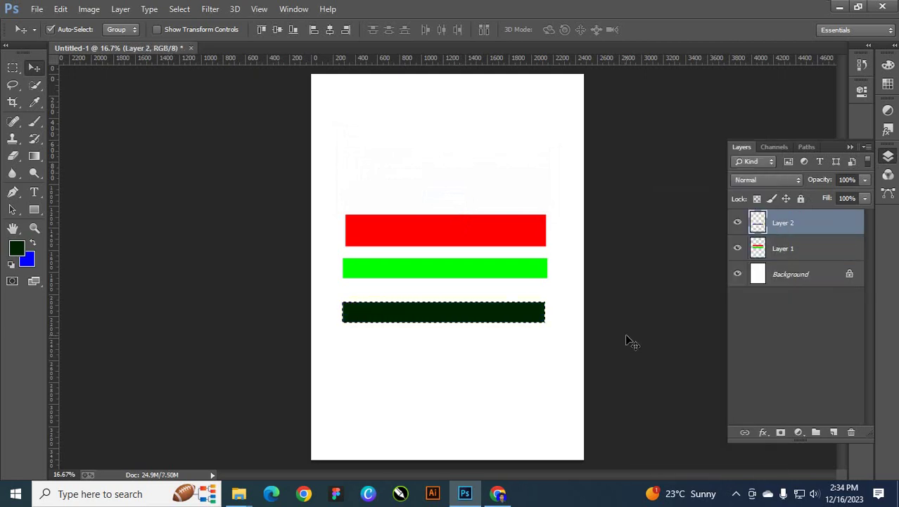
{"action": "key", "text": "ctrl+d"}
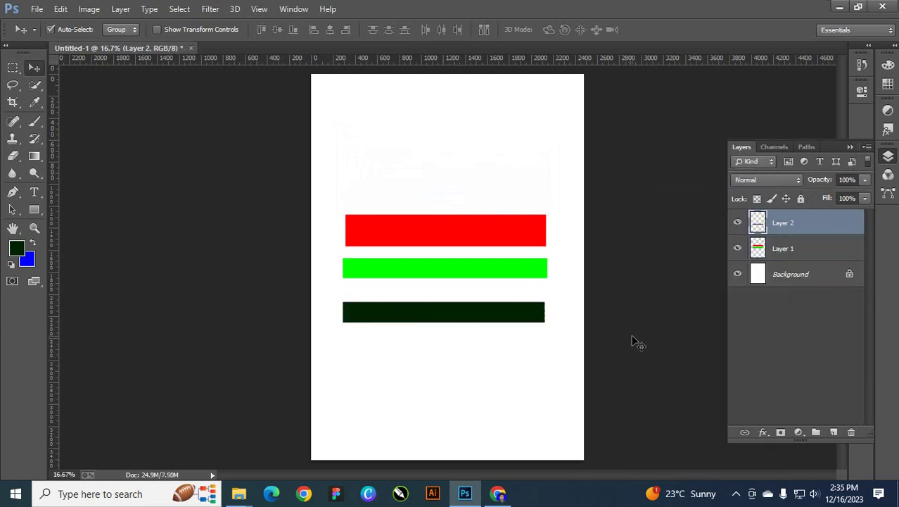
Step: Group Layer 1 and Layer 2 together, and move the grouped bars up the page
{"action": "left_click", "coordinate": [794, 254], "text": "shift"}
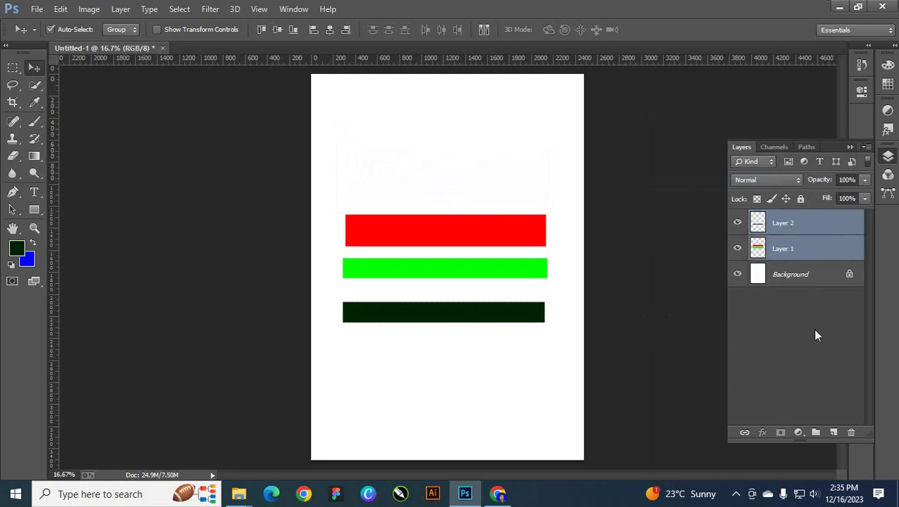
{"action": "key", "text": "ctrl+g"}
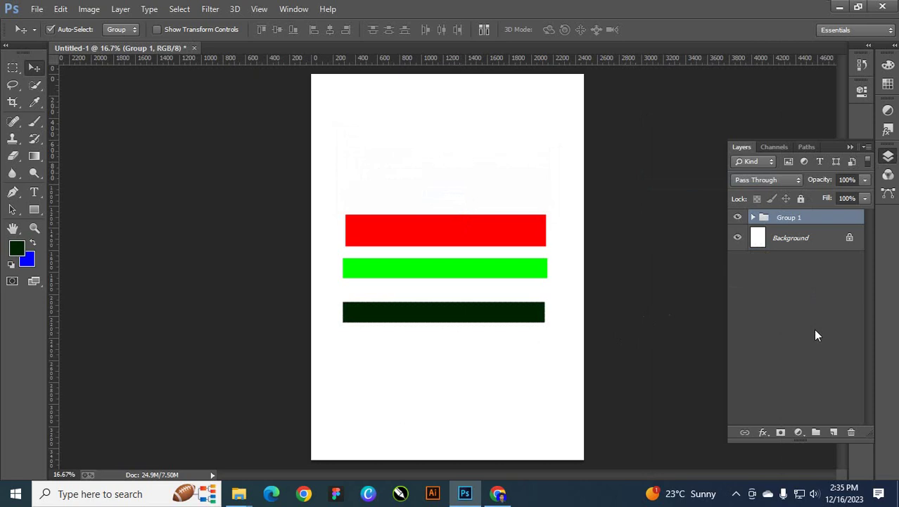
{"action": "left_click", "coordinate": [753, 218]}
{"action": "left_click", "coordinate": [753, 218]}
{"action": "left_click_drag", "start_coordinate": [472, 237], "coordinate": [475, 202]}
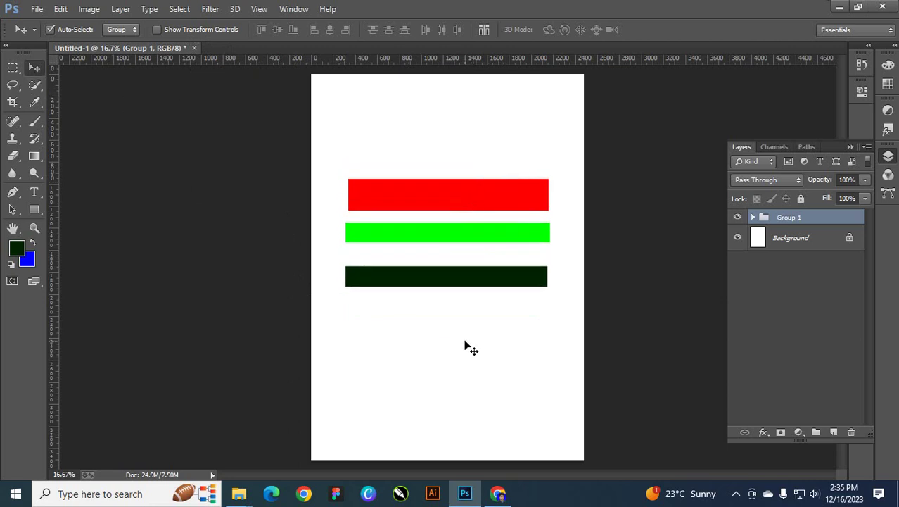
{"action": "mouse_move", "coordinate": [462, 281]}
{"action": "left_mouse_down"}
{"action": "mouse_move", "coordinate": [460, 311]}
{"action": "mouse_move", "coordinate": [459, 290]}
{"action": "mouse_move", "coordinate": [488, 328]}
{"action": "mouse_move", "coordinate": [446, 264]}
{"action": "mouse_move", "coordinate": [456, 274]}
{"action": "left_mouse_up"}
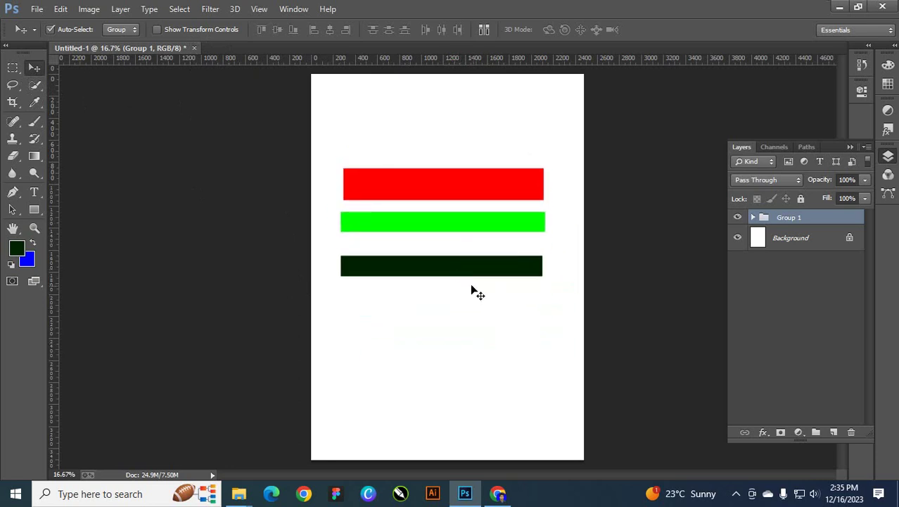
Step: Ungroup Group 1, and pick first the red bar and finally the dark green bar on the canvas to activate Layer 2
{"action": "right_click", "coordinate": [774, 222]}
{"action": "left_click", "coordinate": [679, 178]}
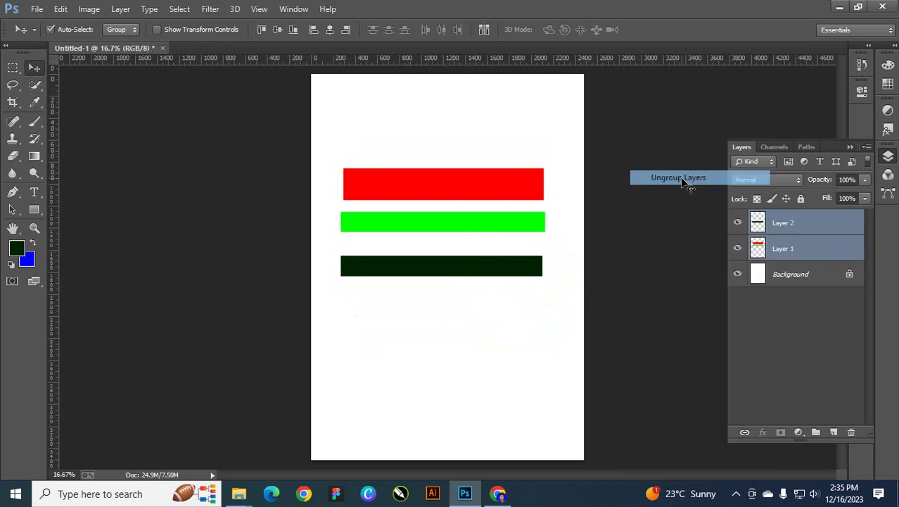
{"action": "left_click", "coordinate": [806, 354]}
{"action": "left_click", "coordinate": [411, 191]}
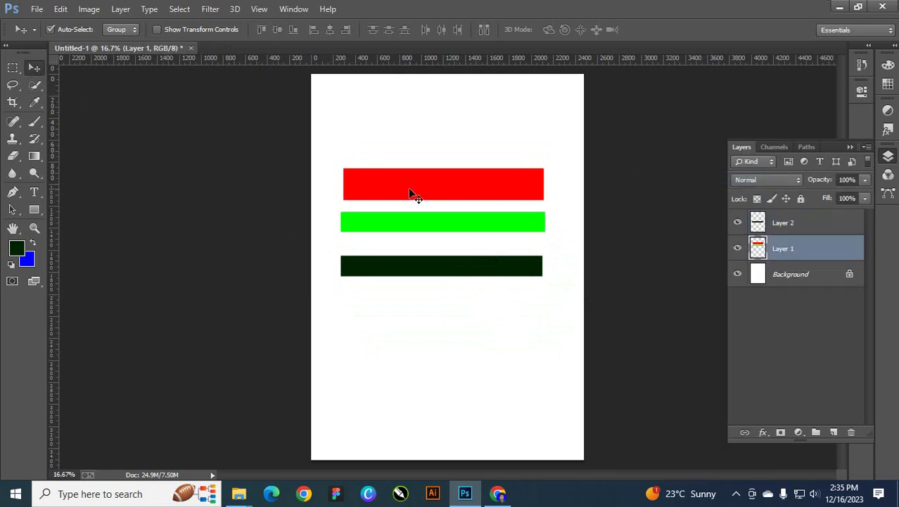
{"action": "left_click", "coordinate": [472, 270]}
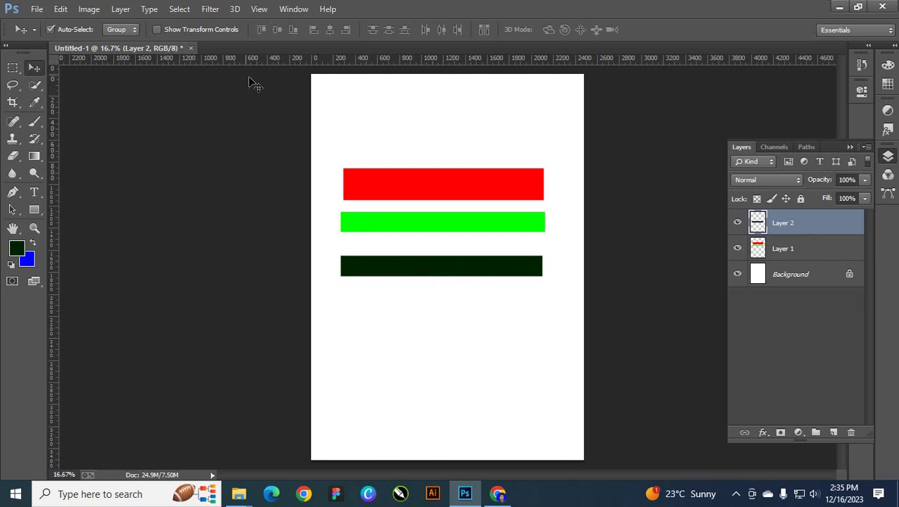
Step: Show the transform controls, scale the dark green bar about its center to about 83% width and height, and hide the controls again
{"action": "left_click", "coordinate": [157, 30]}
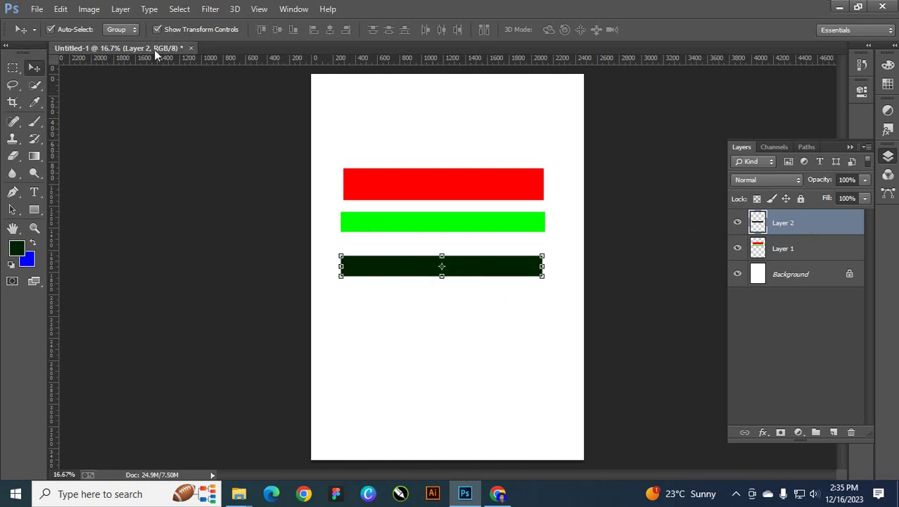
{"action": "left_click", "coordinate": [157, 31]}
{"action": "left_click", "coordinate": [157, 31]}
{"action": "mouse_move", "coordinate": [541, 278]}
{"action": "left_mouse_down"}
{"action": "mouse_move", "coordinate": [548, 334]}
{"action": "mouse_move", "coordinate": [526, 411]}
{"action": "mouse_move", "coordinate": [598, 346]}
{"action": "mouse_move", "coordinate": [536, 428]}
{"action": "mouse_move", "coordinate": [556, 388]}
{"action": "mouse_move", "coordinate": [464, 375]}
{"action": "mouse_move", "coordinate": [433, 336]}
{"action": "mouse_move", "coordinate": [542, 338]}
{"action": "mouse_move", "coordinate": [543, 292]}
{"action": "mouse_move", "coordinate": [559, 293]}
{"action": "mouse_move", "coordinate": [572, 354]}
{"action": "mouse_move", "coordinate": [532, 303]}
{"action": "mouse_move", "coordinate": [541, 341]}
{"action": "mouse_move", "coordinate": [572, 442]}
{"action": "mouse_move", "coordinate": [611, 486]}
{"action": "mouse_move", "coordinate": [605, 445]}
{"action": "mouse_move", "coordinate": [525, 257]}
{"action": "mouse_move", "coordinate": [524, 280]}
{"action": "left_mouse_up"}
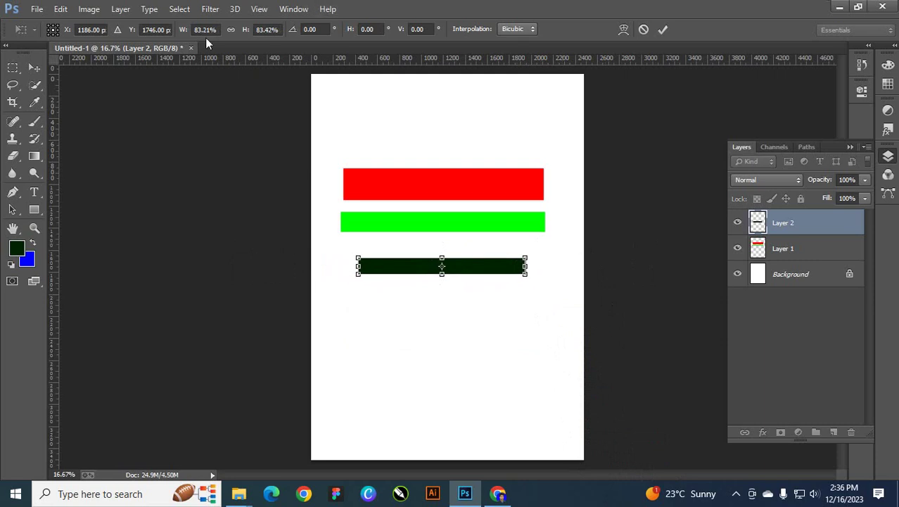
{"action": "left_click", "coordinate": [662, 29]}
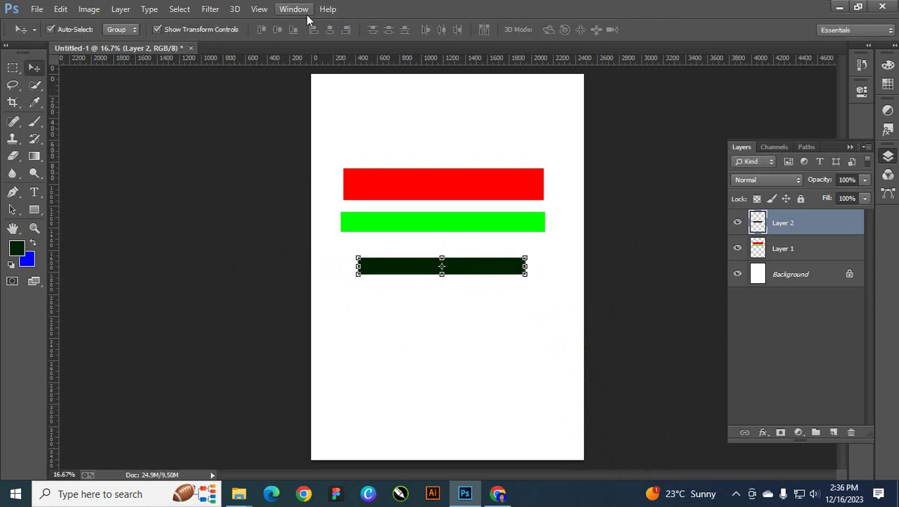
{"action": "left_click", "coordinate": [158, 29]}
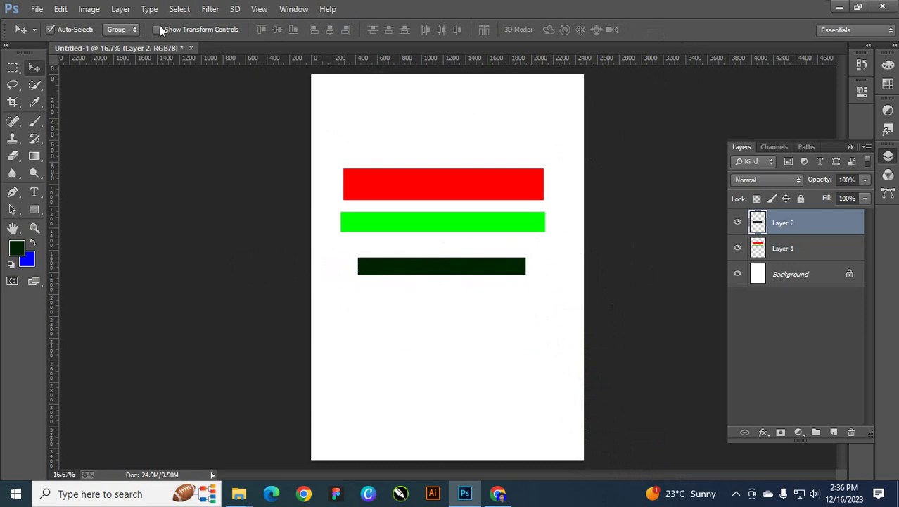
Step: Move the dark green bar slightly up toward the green bar, and start and accept a Free Transform without scaling it
{"action": "mouse_move", "coordinate": [454, 275]}
{"action": "left_mouse_down"}
{"action": "mouse_move", "coordinate": [456, 283]}
{"action": "mouse_move", "coordinate": [456, 269]}
{"action": "left_mouse_up"}
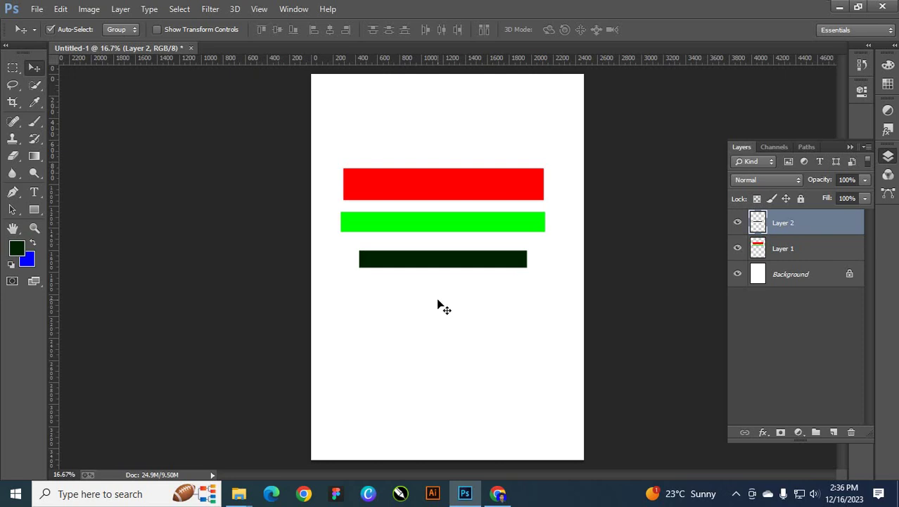
{"action": "key", "text": "ctrl+t"}
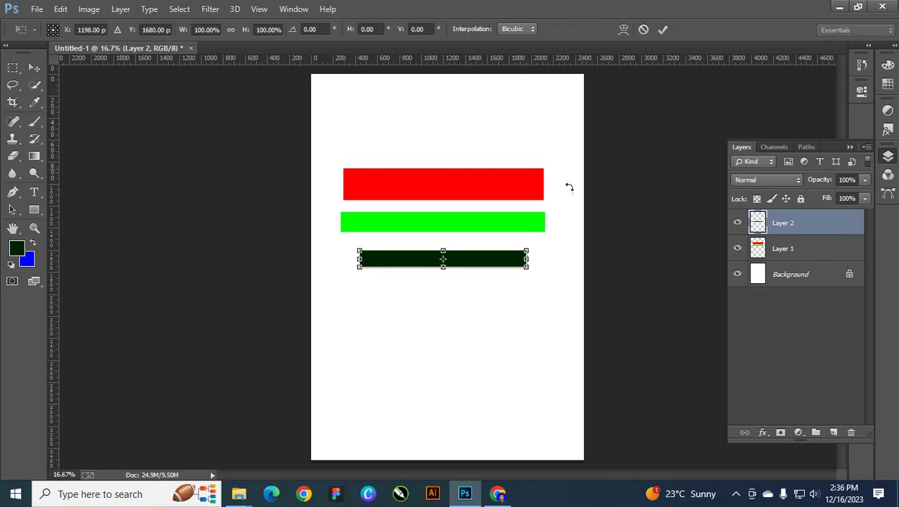
{"action": "left_click", "coordinate": [663, 28]}
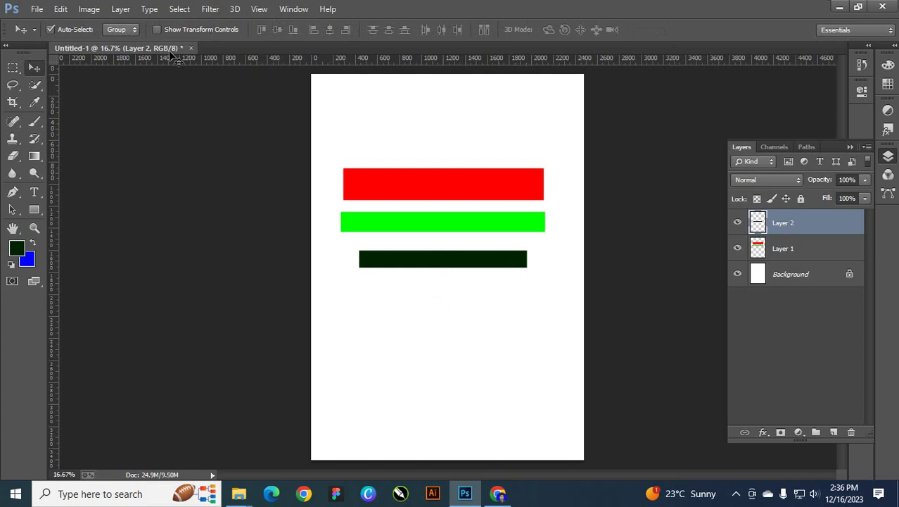
Step: Stretch the dark green bar to the right with Free Transform, and move it left until its left end lines up with the green bar
{"action": "key", "text": "ctrl+t"}
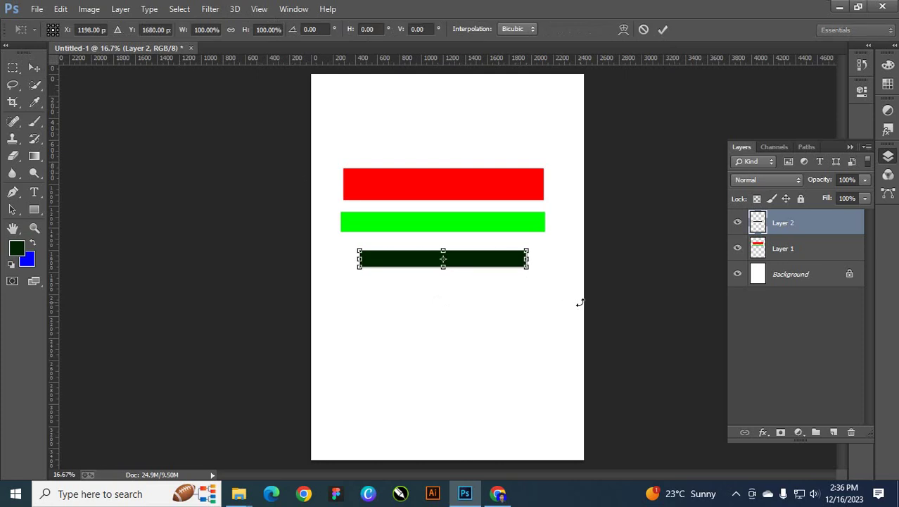
{"action": "left_click_drag", "start_coordinate": [527, 267], "coordinate": [541, 302]}
{"action": "left_click", "coordinate": [663, 30]}
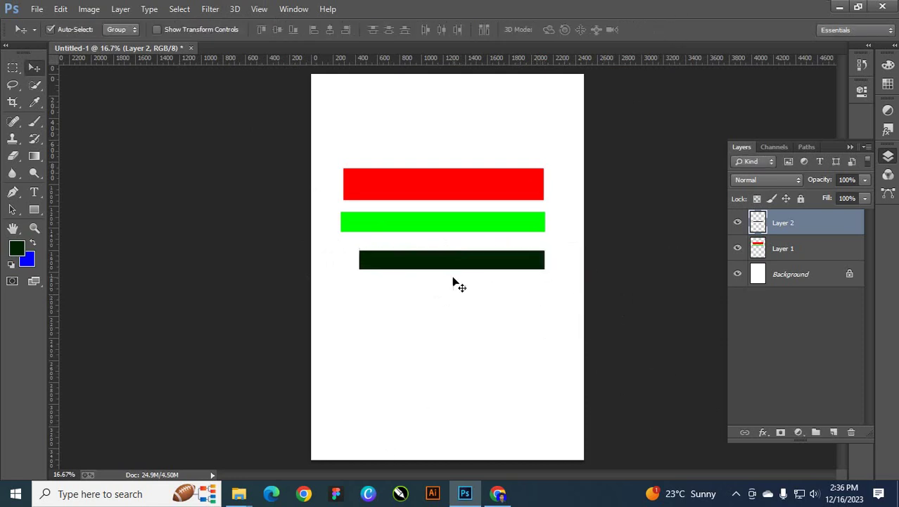
{"action": "left_click_drag", "start_coordinate": [472, 267], "coordinate": [450, 264]}
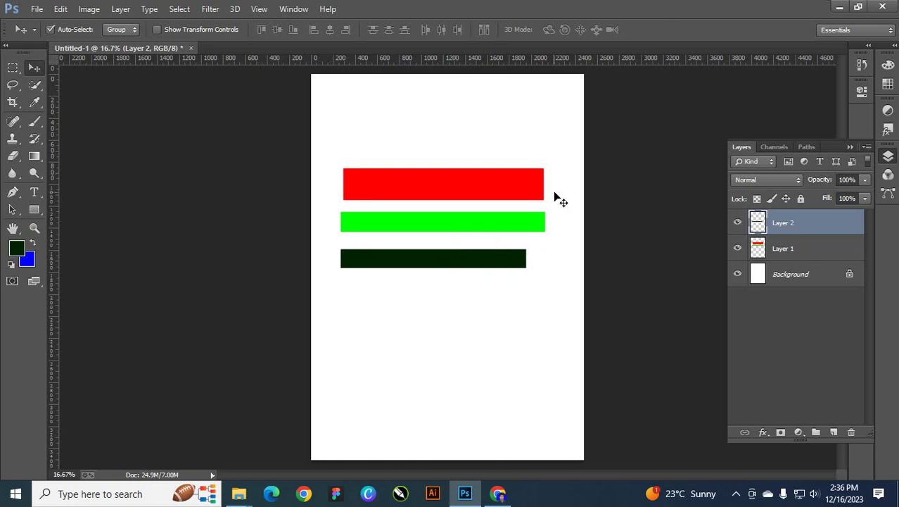
{"action": "key", "text": "ctrl+t"}
{"action": "left_click_drag", "start_coordinate": [526, 267], "coordinate": [564, 297]}
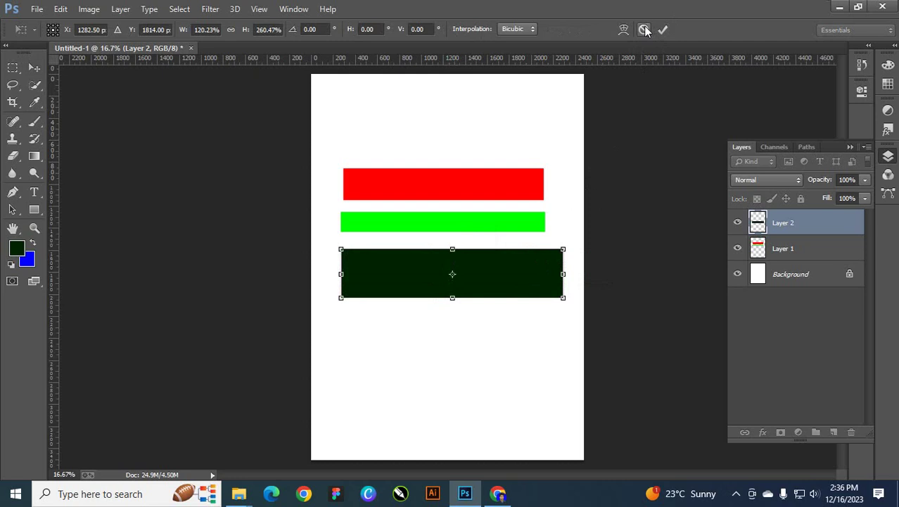
{"action": "left_click", "coordinate": [644, 29]}
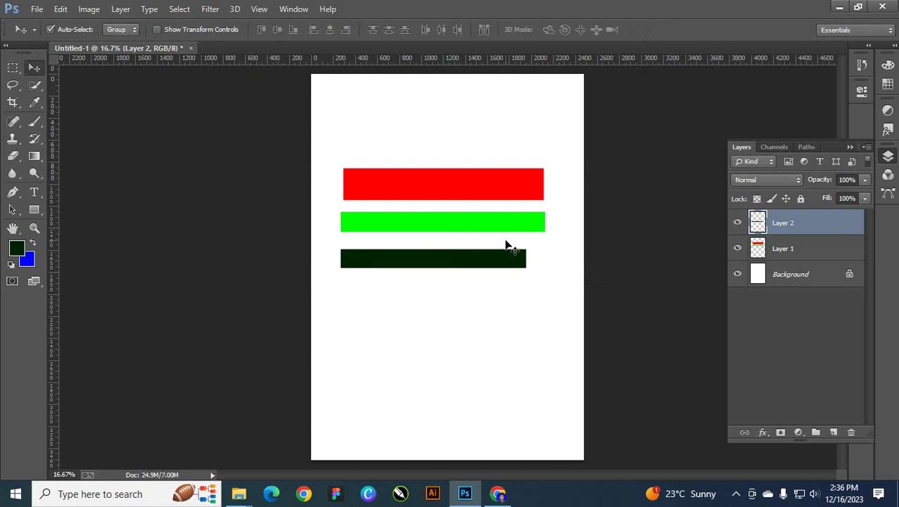
Step: Scale the dark green bar to about 121% width and 320% height with Free Transform, and move it slightly up
{"action": "key", "text": "ctrl+t"}
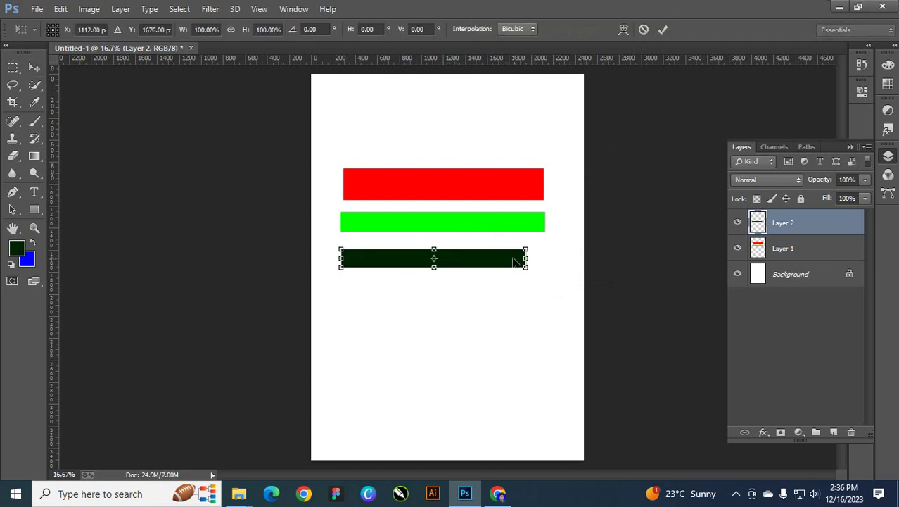
{"action": "left_click_drag", "start_coordinate": [530, 269], "coordinate": [566, 309]}
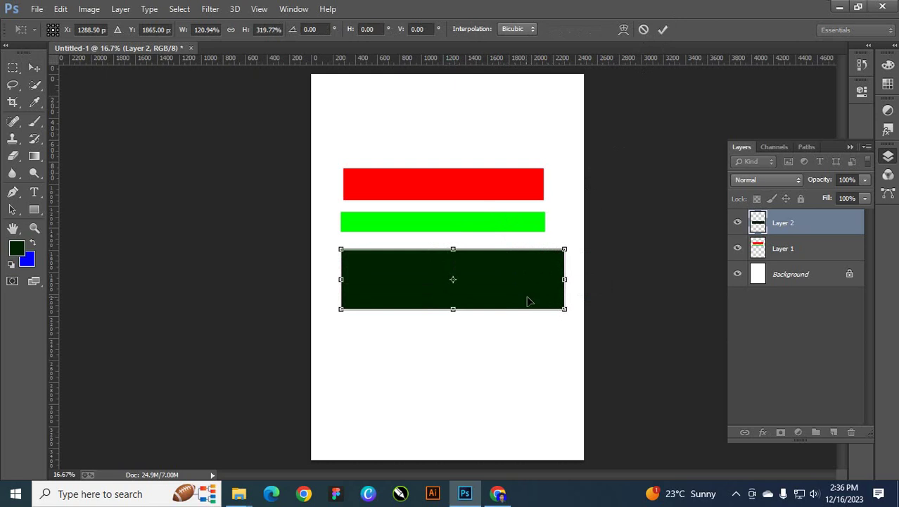
{"action": "left_click", "coordinate": [663, 29]}
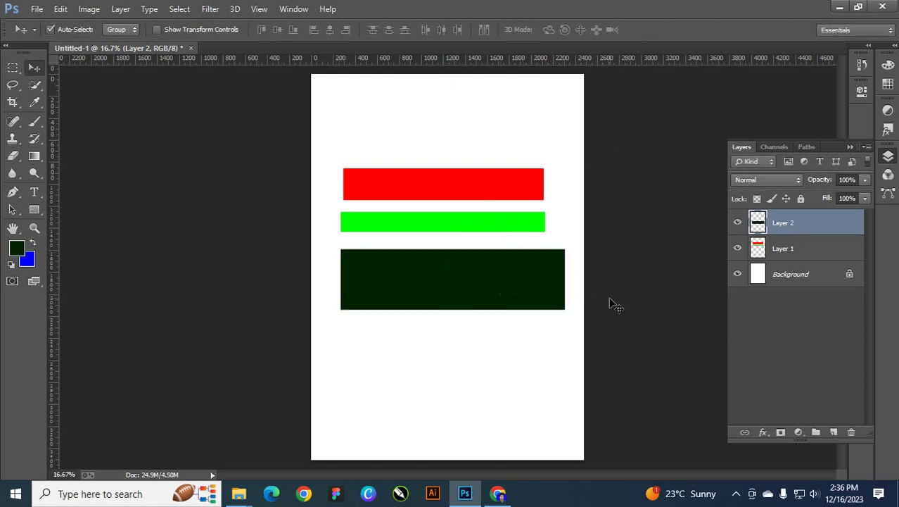
{"action": "key", "text": "ctrl+t"}
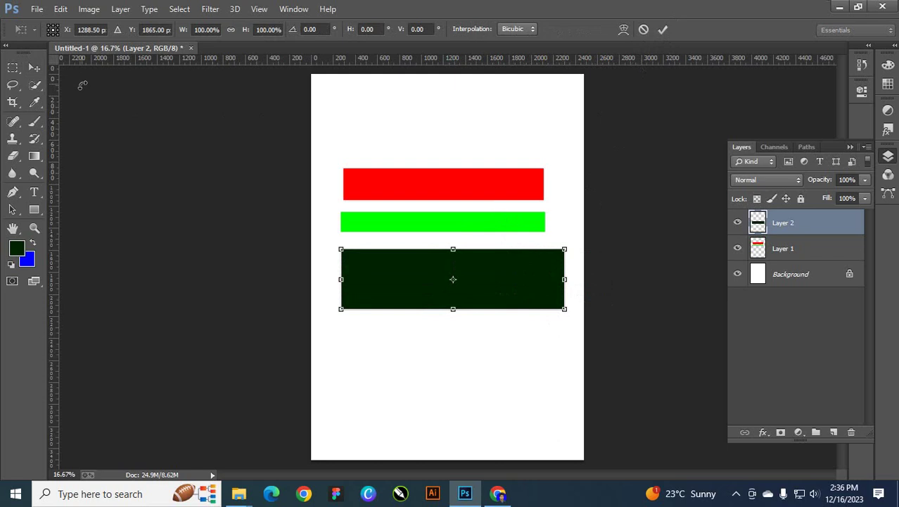
{"action": "left_click", "coordinate": [30, 70]}
{"action": "mouse_move", "coordinate": [445, 295]}
{"action": "left_mouse_down"}
{"action": "mouse_move", "coordinate": [438, 285]}
{"action": "mouse_move", "coordinate": [446, 290]}
{"action": "left_mouse_up"}
Step: Try shrinking the dark green bar with Free Transform from its lower right corner, and cancel the transform
{"action": "key", "text": "ctrl+t"}
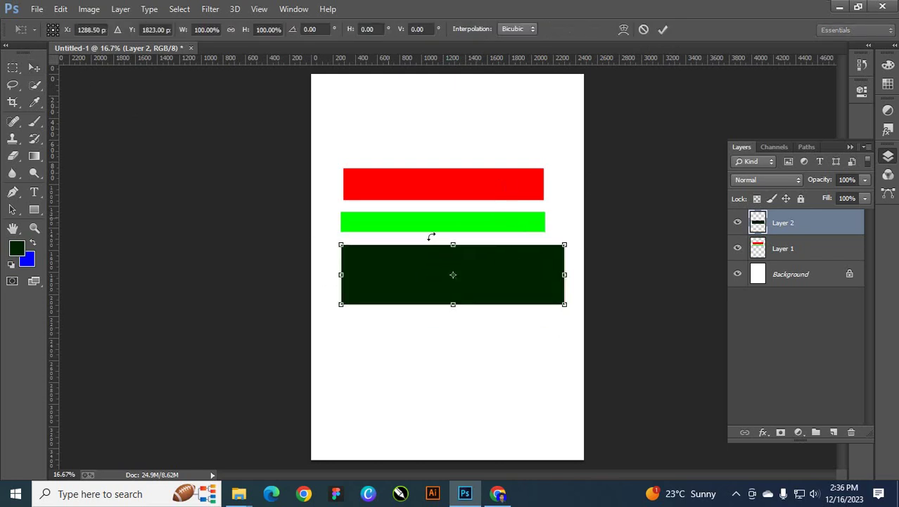
{"action": "left_click", "coordinate": [34, 121]}
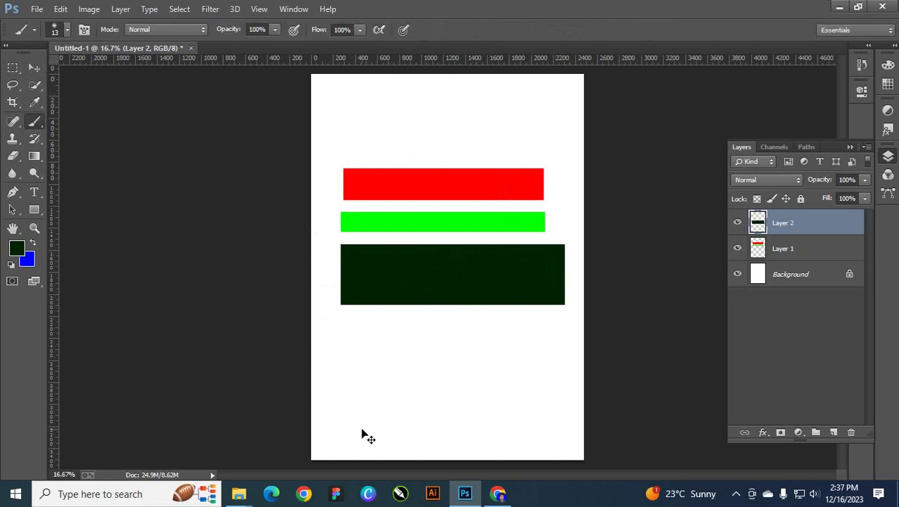
{"action": "key", "text": "ctrl+t"}
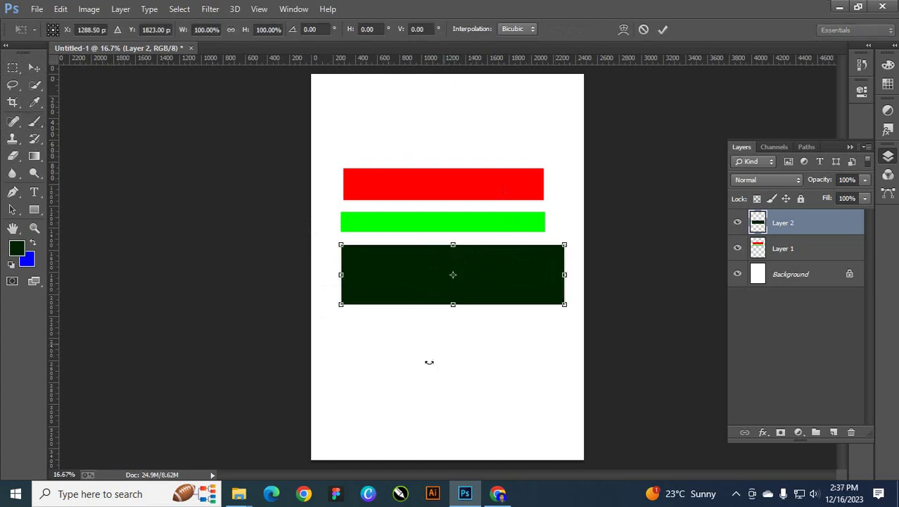
{"action": "left_click", "coordinate": [642, 31]}
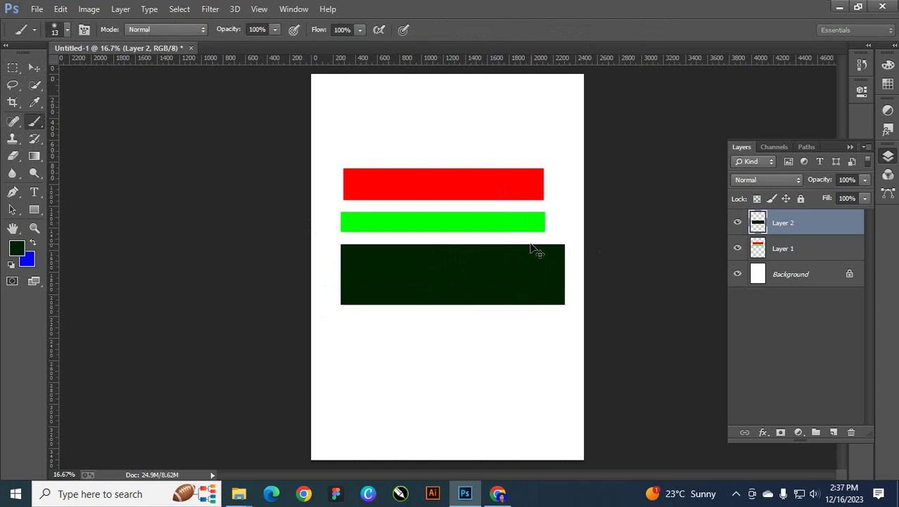
{"action": "key", "text": "ctrl+t"}
{"action": "left_click_drag", "start_coordinate": [567, 306], "coordinate": [520, 287]}
{"action": "left_click", "coordinate": [644, 29]}
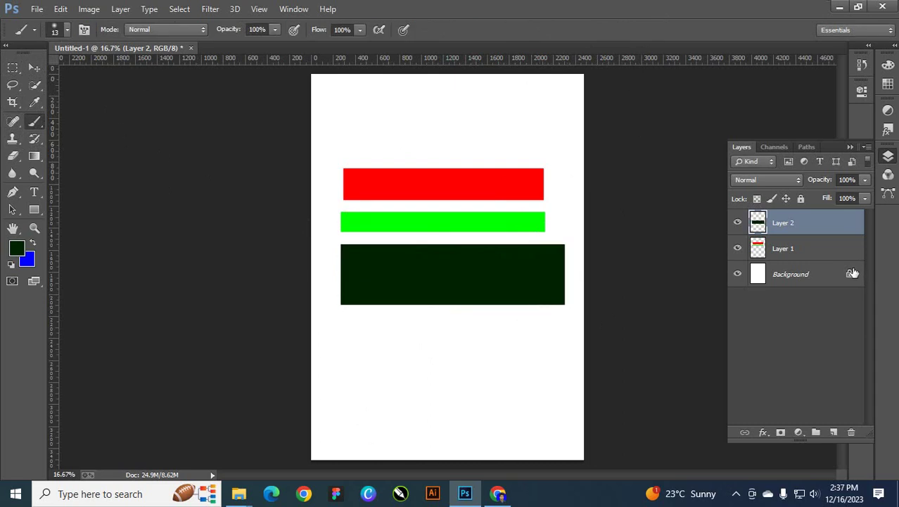
Step: Switch the active layer to Layer 1, to Layer 2, and finally back to Layer 1
{"action": "left_click", "coordinate": [787, 255]}
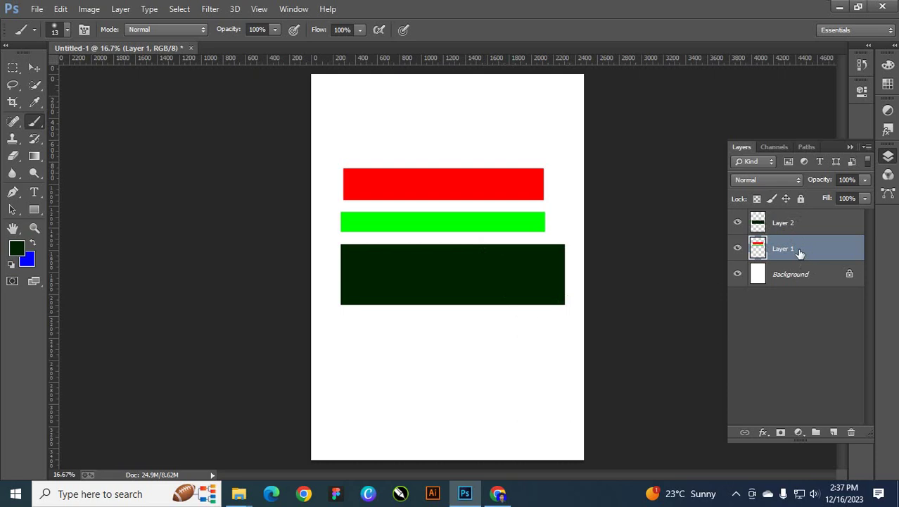
{"action": "left_click", "coordinate": [795, 224]}
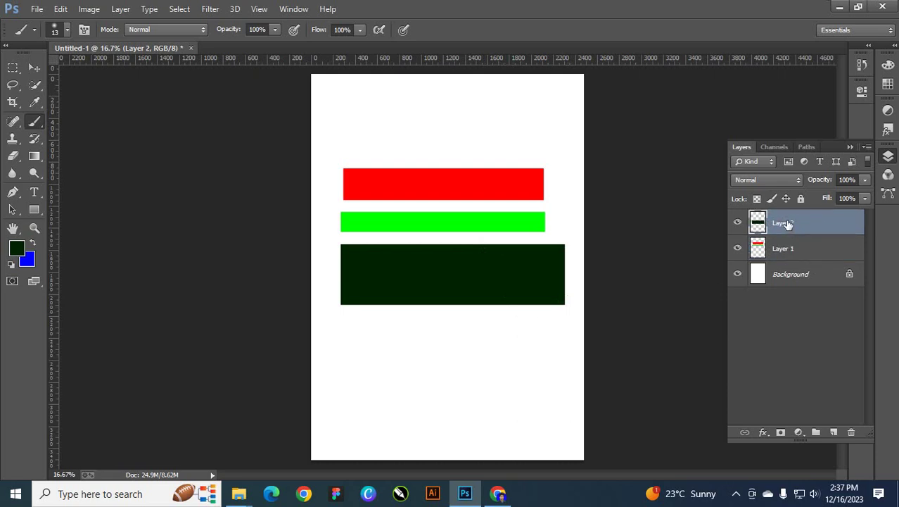
{"action": "left_click", "coordinate": [792, 252]}
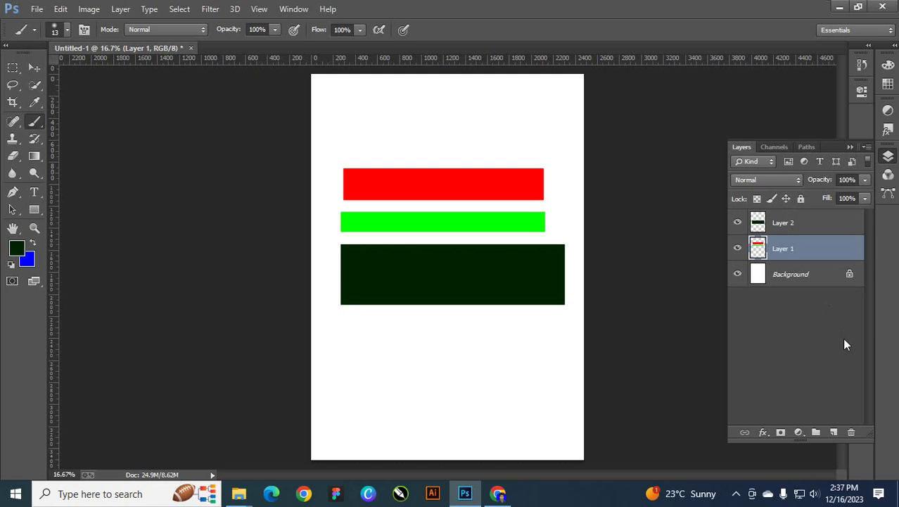
{"action": "key", "text": "ctrl+n"}
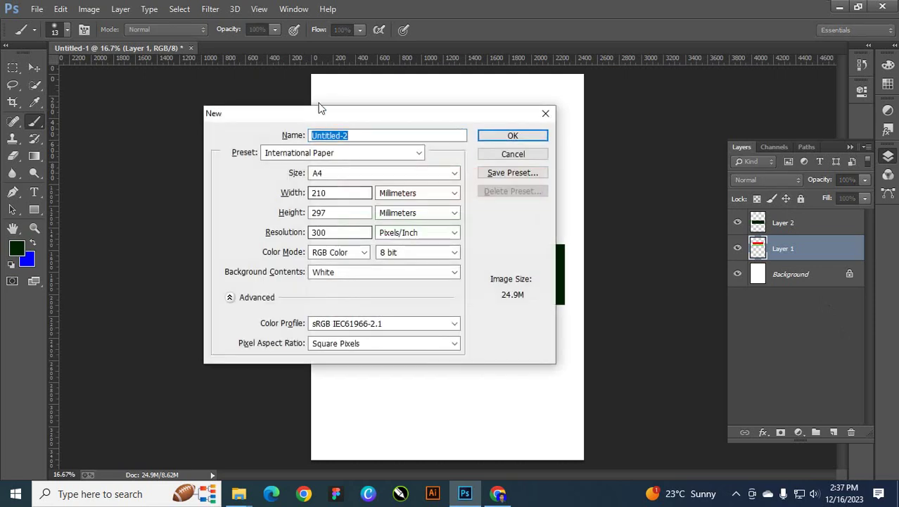
{"action": "left_click_drag", "start_coordinate": [343, 118], "coordinate": [491, 133]}
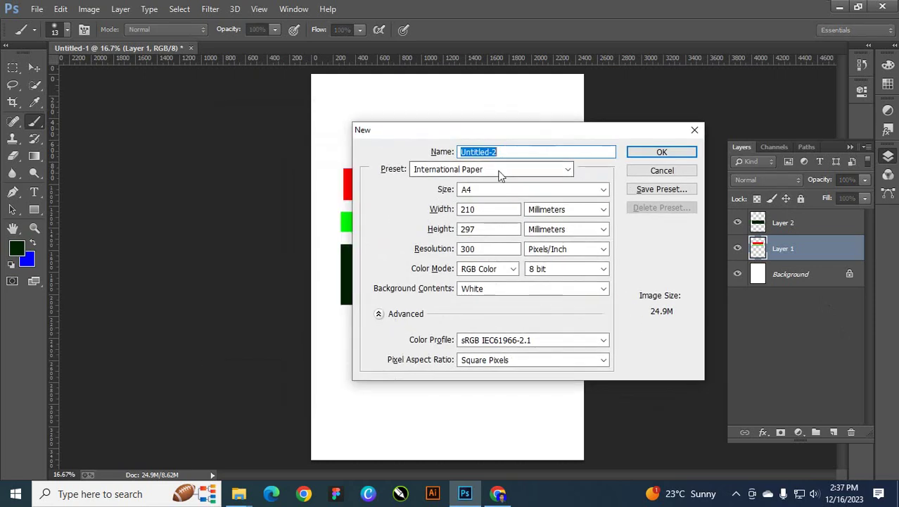
{"action": "left_click", "coordinate": [695, 130]}
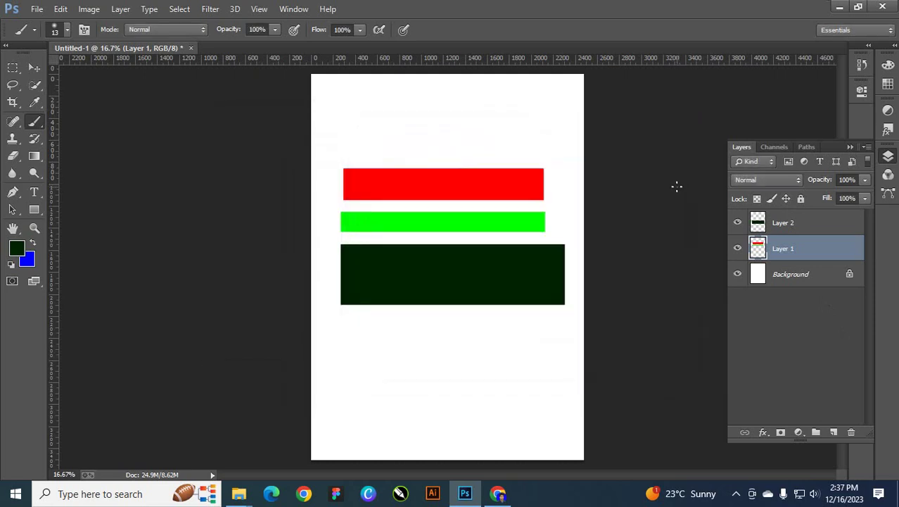
Step: Add a new layer named 3 directly above Layer 1
{"action": "key", "text": "ctrl+shift+n"}
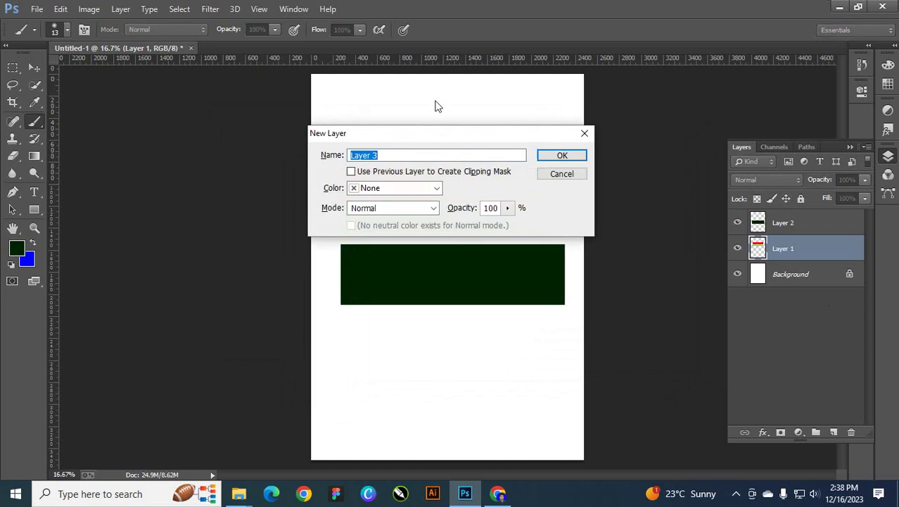
{"action": "left_click_drag", "start_coordinate": [439, 138], "coordinate": [494, 160]}
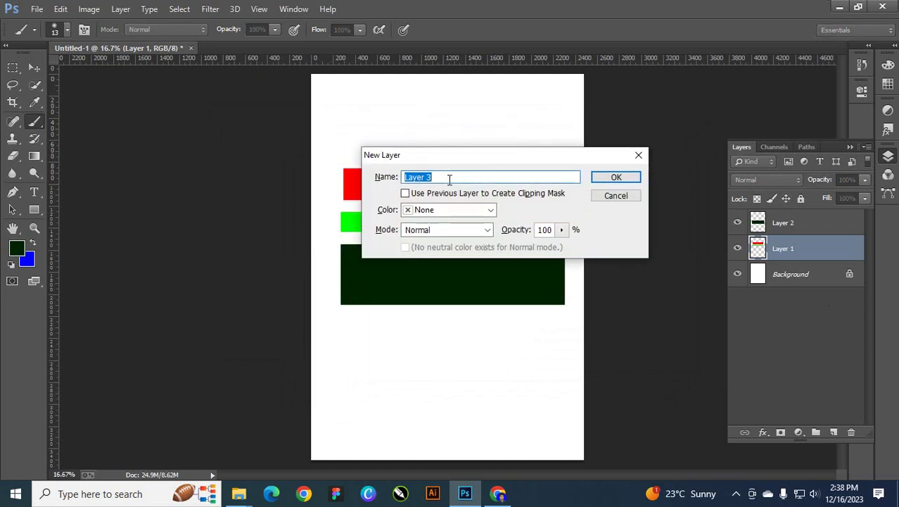
{"action": "type", "text": "3"}
{"action": "left_click", "coordinate": [618, 177]}
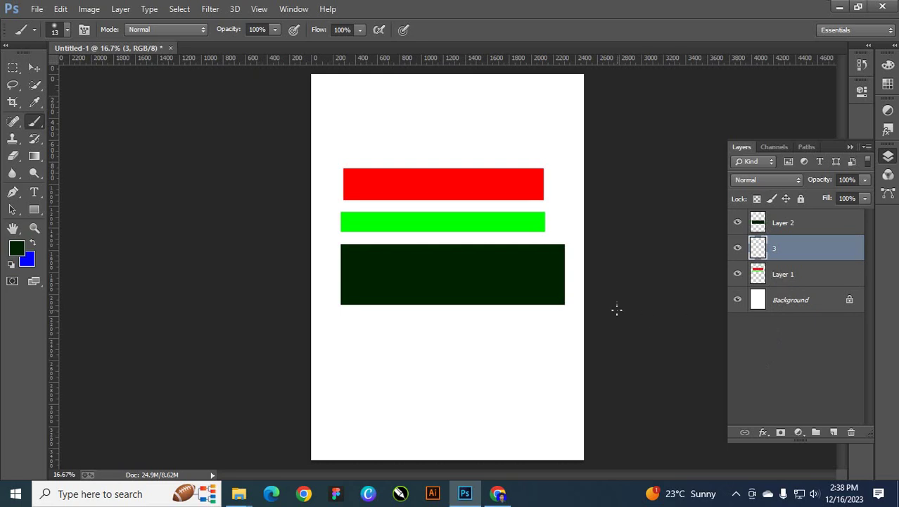
Step: Activate Layer 1, the Background and Layer 2 in turn
{"action": "left_click", "coordinate": [779, 275]}
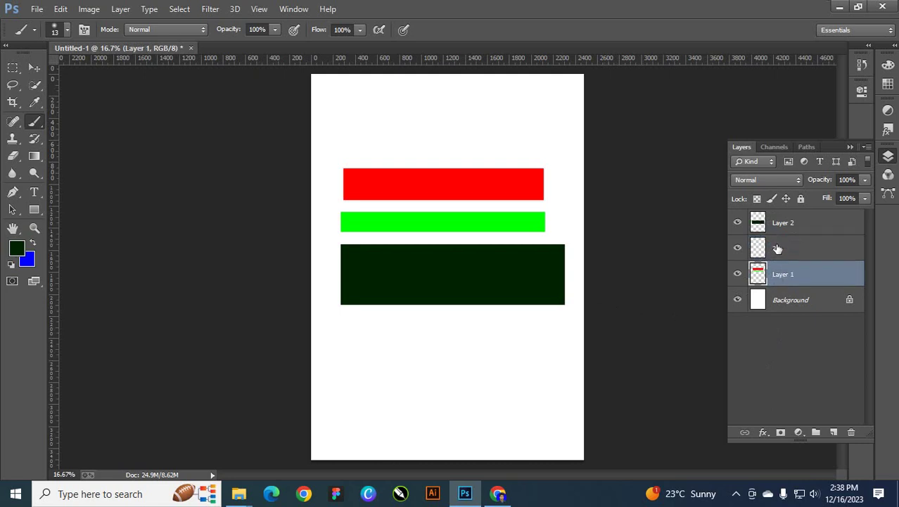
{"action": "left_click", "coordinate": [780, 298]}
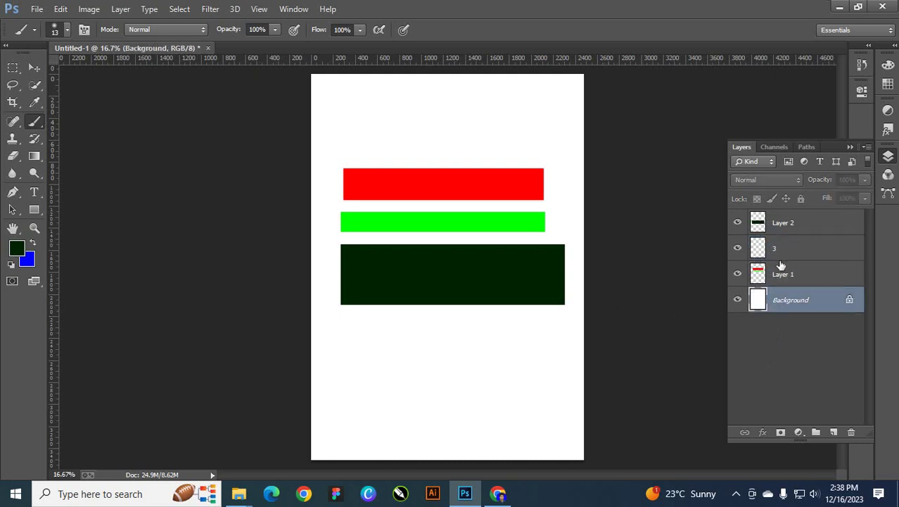
{"action": "left_click", "coordinate": [780, 226]}
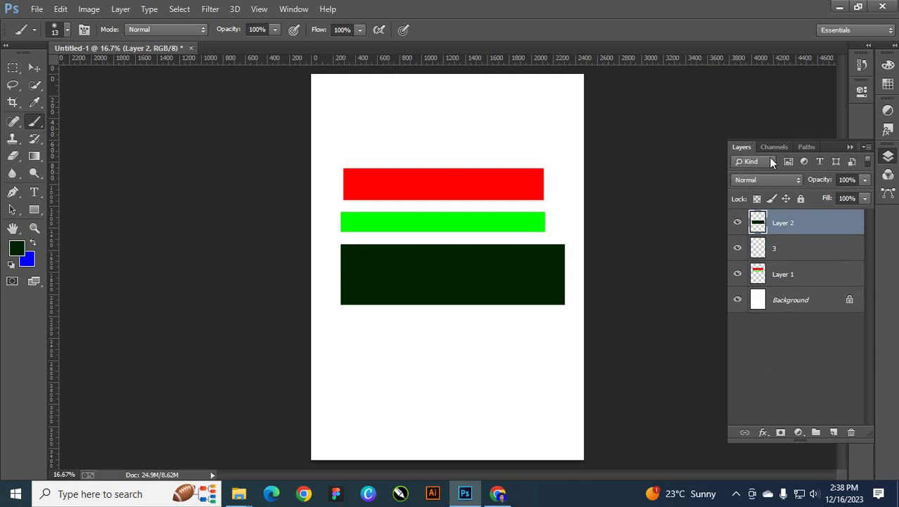
Step: On layer 3, fill a rectangular marquee below the dark green bar with the blue background color, and deselect
{"action": "left_click", "coordinate": [783, 250]}
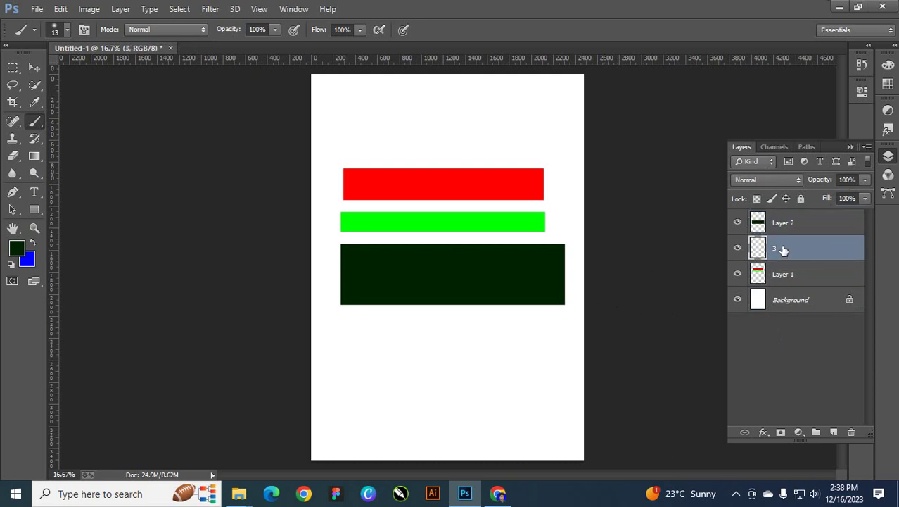
{"action": "left_click", "coordinate": [13, 68]}
{"action": "left_click_drag", "start_coordinate": [363, 322], "coordinate": [481, 396]}
{"action": "key", "text": "ctrl+BackSpace"}
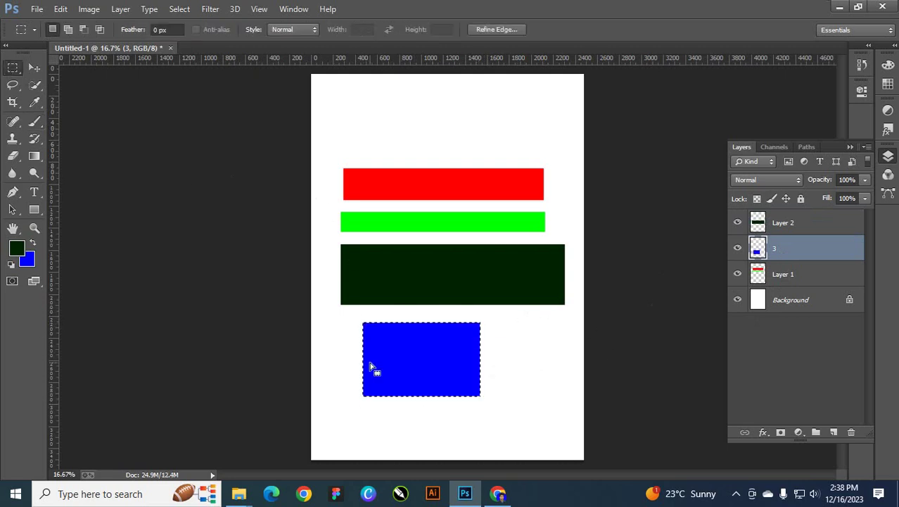
{"action": "key", "text": "ctrl+d"}
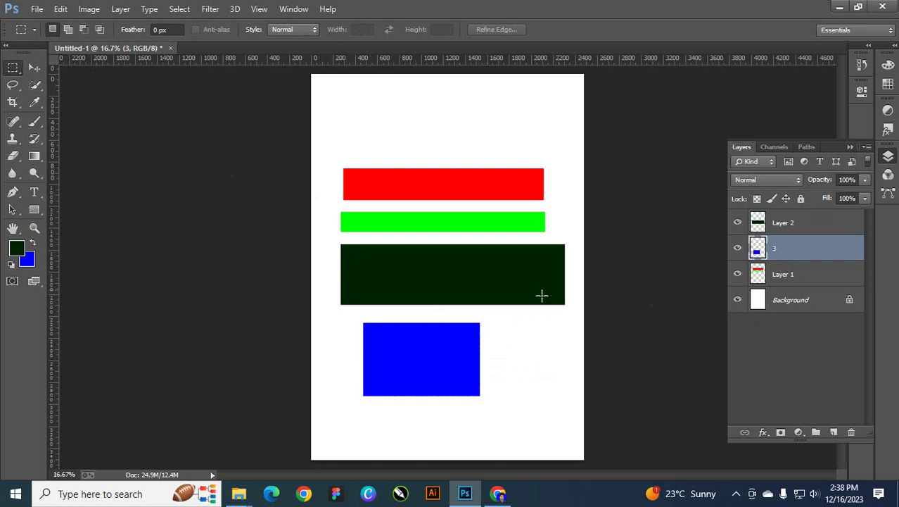
Step: Activate Layer 2, switch to the Move tool, and hide and show the layer again
{"action": "left_click", "coordinate": [774, 224]}
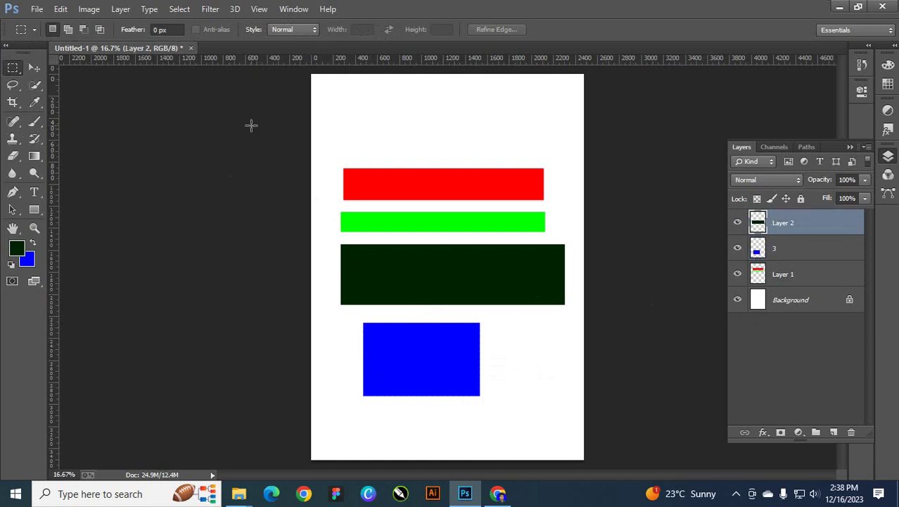
{"action": "left_click", "coordinate": [36, 68]}
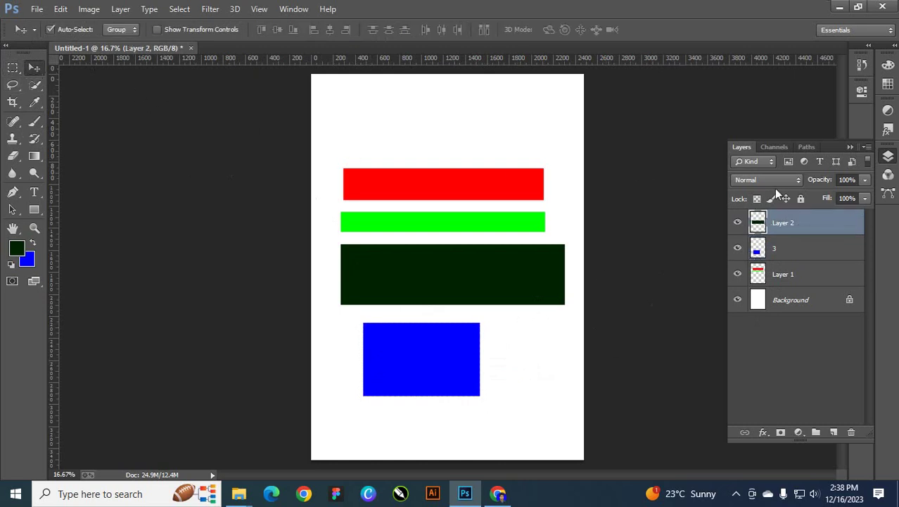
{"action": "left_click", "coordinate": [738, 223]}
{"action": "left_click", "coordinate": [738, 223]}
Step: Move the dark green bar slightly down and right, and the blue rectangle about 195 px right and 735 px up behind it
{"action": "left_click_drag", "start_coordinate": [491, 287], "coordinate": [499, 292]}
{"action": "left_click_drag", "start_coordinate": [446, 374], "coordinate": [469, 295]}
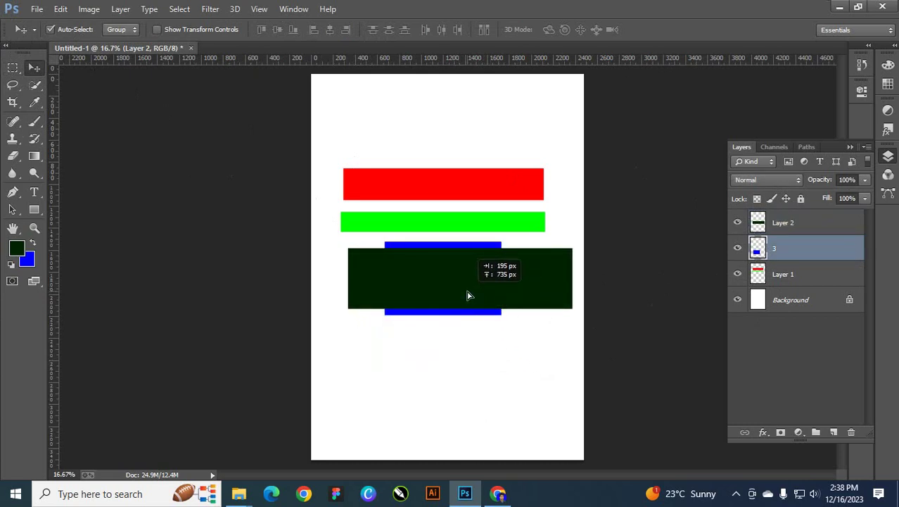
{"action": "left_click", "coordinate": [486, 387]}
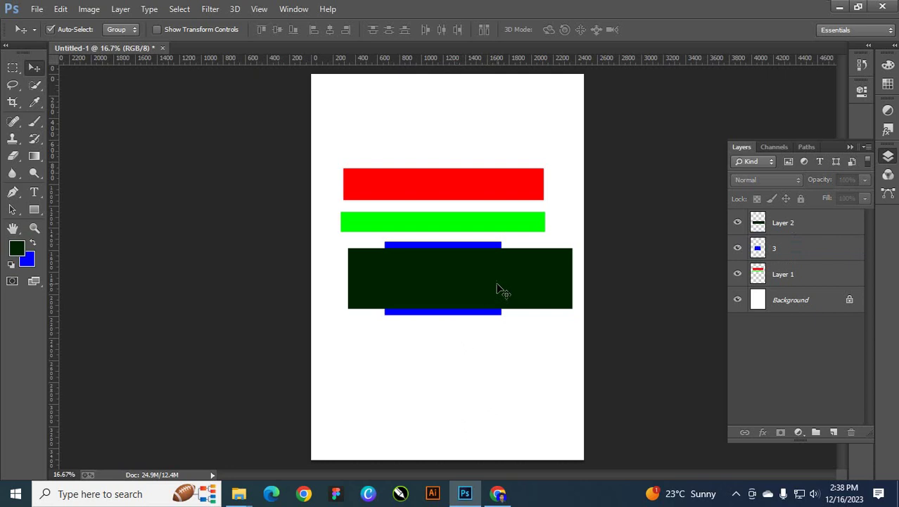
Step: Move the dark green bar up over the red and green bars
{"action": "left_click", "coordinate": [531, 294]}
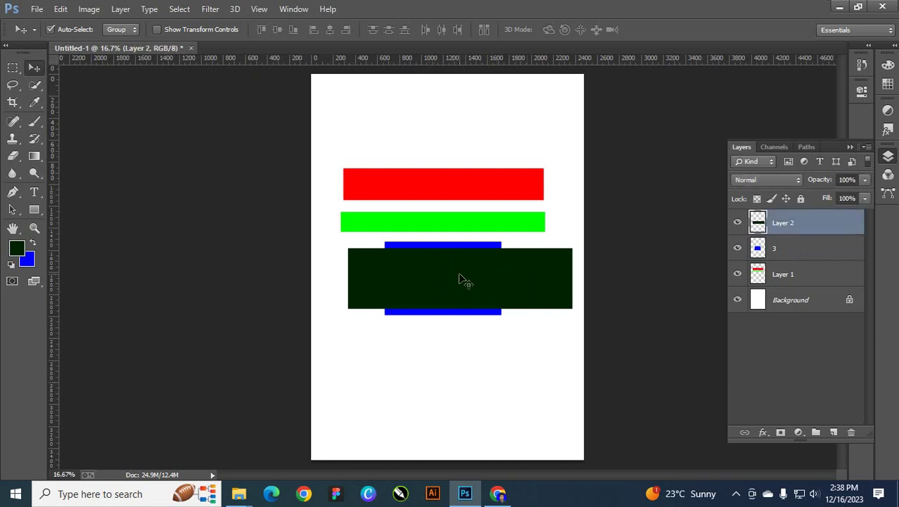
{"action": "left_click_drag", "start_coordinate": [491, 287], "coordinate": [480, 206]}
{"action": "mouse_move", "coordinate": [466, 491]}
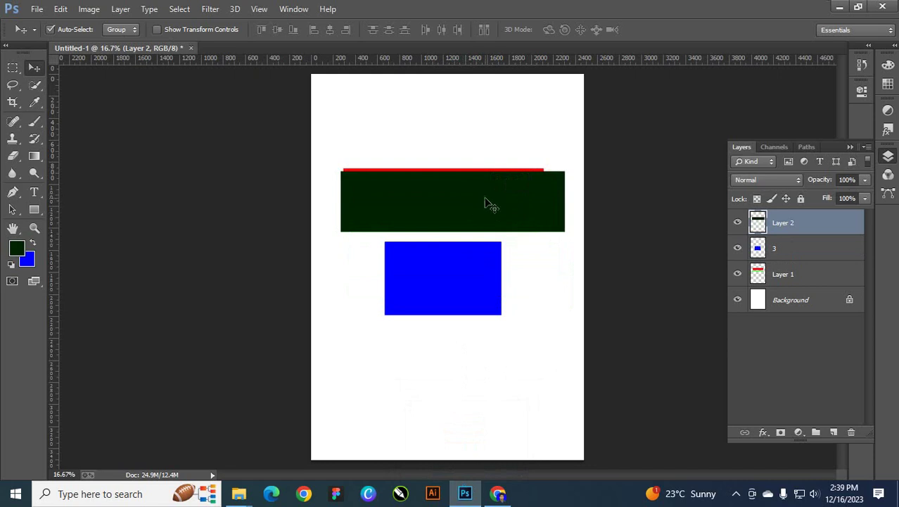
Step: Hide and show Layer 2 again, and reorder it below Layer 1, directly above the Background
{"action": "left_click", "coordinate": [738, 223]}
{"action": "left_click", "coordinate": [738, 223]}
{"action": "left_click_drag", "start_coordinate": [793, 231], "coordinate": [797, 286]}
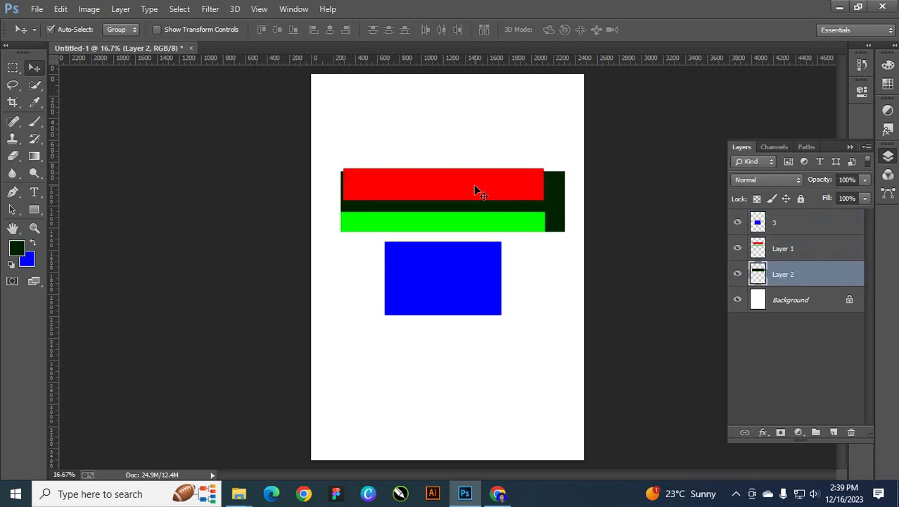
Step: Shift the red and green bars slightly right, and move the dark green bar down behind the blue rectangle
{"action": "left_click_drag", "start_coordinate": [475, 186], "coordinate": [484, 191]}
{"action": "left_click_drag", "start_coordinate": [555, 203], "coordinate": [553, 278]}
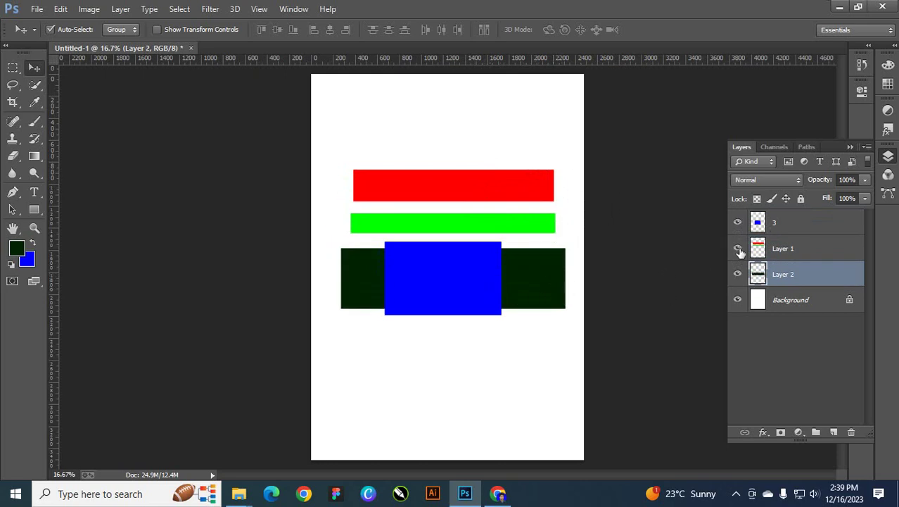
Step: Reorder layer 3 below Layer 2, and move the dark green bar down near the bottom of the page
{"action": "left_click_drag", "start_coordinate": [787, 225], "coordinate": [781, 281]}
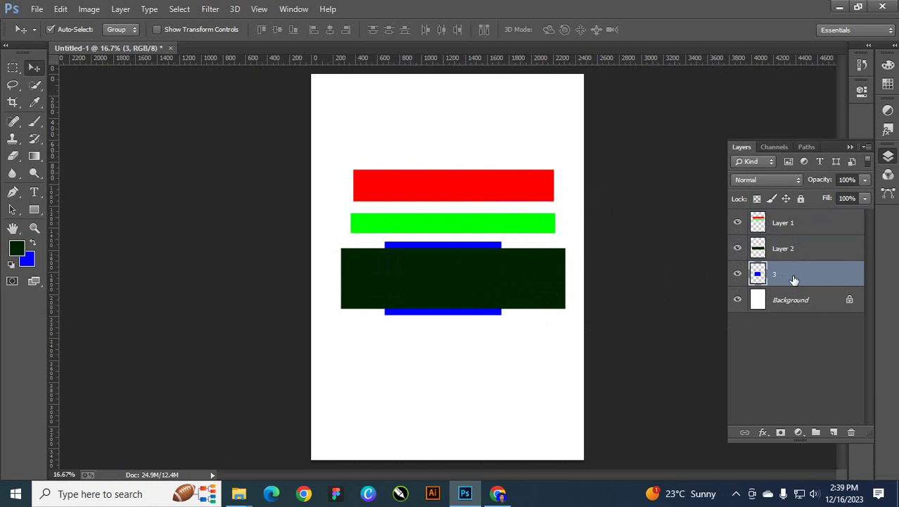
{"action": "mouse_move", "coordinate": [793, 280]}
{"action": "left_mouse_down"}
{"action": "mouse_move", "coordinate": [785, 245]}
{"action": "mouse_move", "coordinate": [780, 286]}
{"action": "left_mouse_up"}
{"action": "left_click_drag", "start_coordinate": [524, 299], "coordinate": [518, 424]}
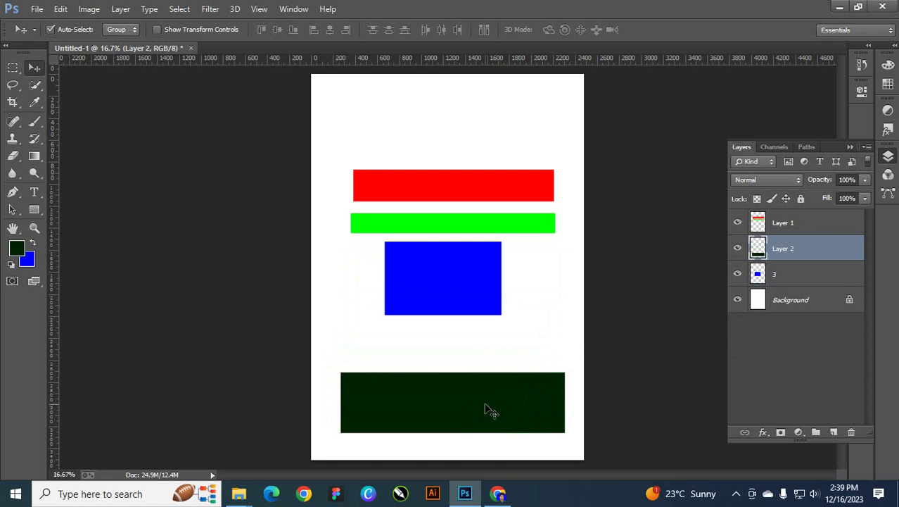
Step: Lock all of Layer 2, and try to move the dark green bar on the canvas
{"action": "left_click", "coordinate": [801, 198]}
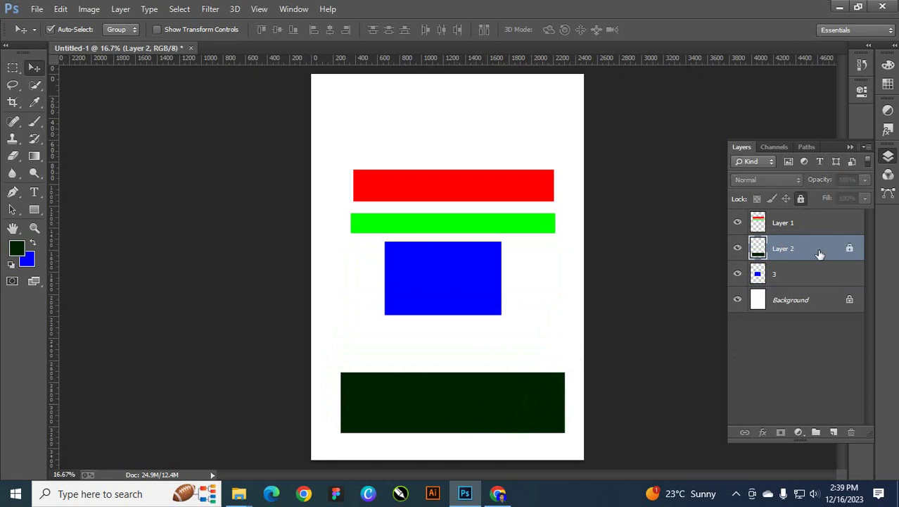
{"action": "mouse_move", "coordinate": [493, 421]}
{"action": "left_mouse_down"}
{"action": "mouse_move", "coordinate": [422, 375]}
{"action": "mouse_move", "coordinate": [482, 415]}
{"action": "left_mouse_up"}
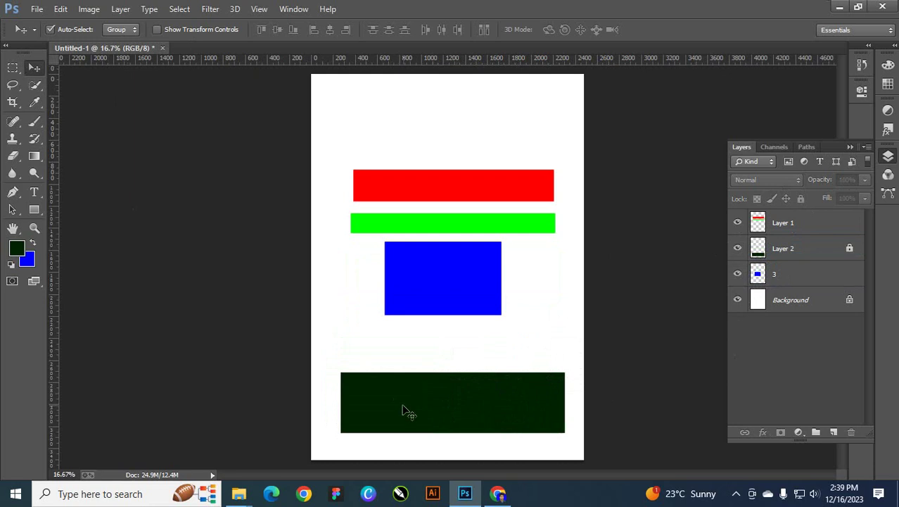
Step: Try to move the dark green rectangle on the locked Layer 2
{"action": "left_click_drag", "start_coordinate": [419, 410], "coordinate": [412, 380]}
{"action": "left_click_drag", "start_coordinate": [494, 406], "coordinate": [539, 313]}
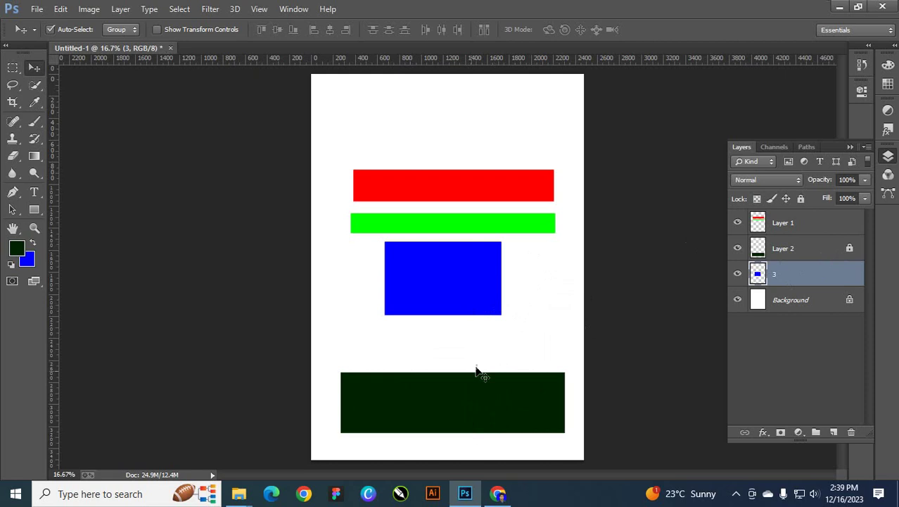
{"action": "left_click", "coordinate": [461, 415]}
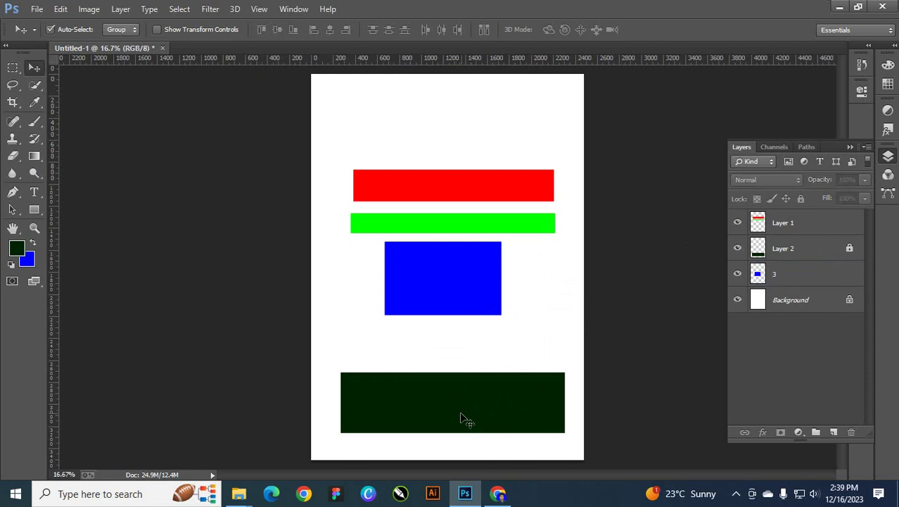
Step: Select Layer 2 and toggle its full lock off and on repeatedly, leaving the layer unlocked
{"action": "left_click", "coordinate": [822, 253]}
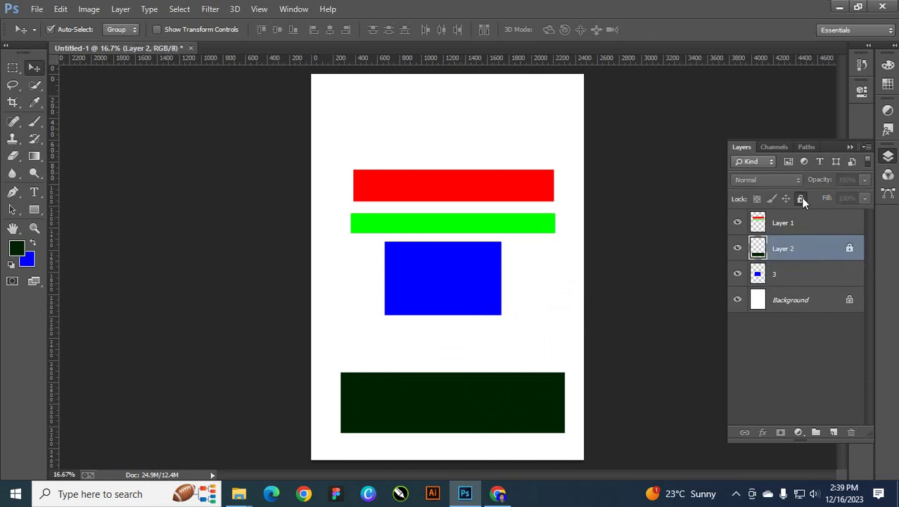
{"action": "left_click", "coordinate": [801, 199]}
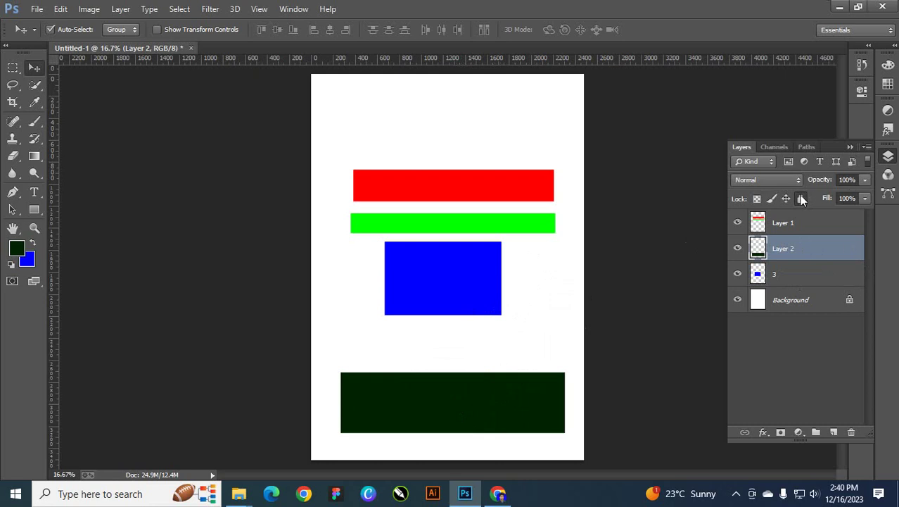
{"action": "left_click", "coordinate": [801, 199]}
{"action": "left_click", "coordinate": [800, 200]}
{"action": "left_click", "coordinate": [800, 200]}
{"action": "left_click", "coordinate": [800, 200]}
Step: Lock only the position of Layer 2 and try to select the dark green rectangle on the canvas
{"action": "left_click", "coordinate": [786, 198]}
{"action": "left_click", "coordinate": [498, 365]}
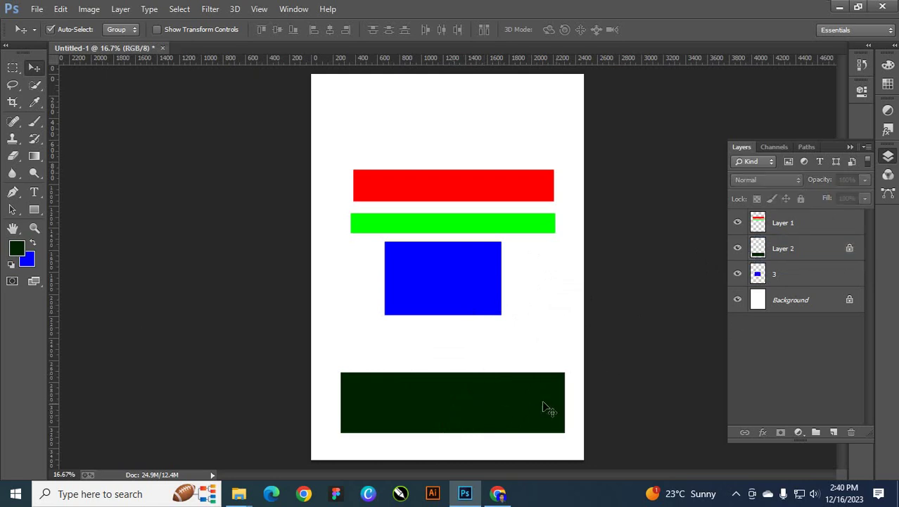
{"action": "left_click", "coordinate": [809, 247]}
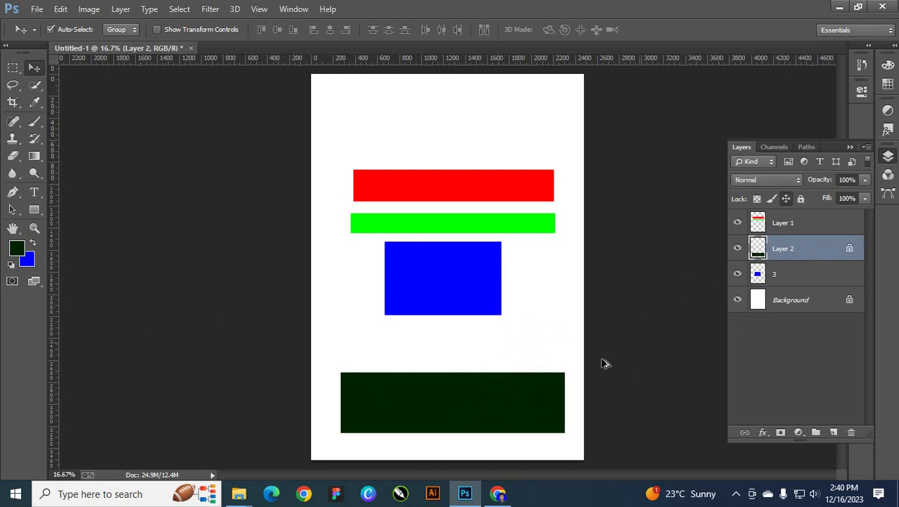
{"action": "left_click", "coordinate": [549, 421]}
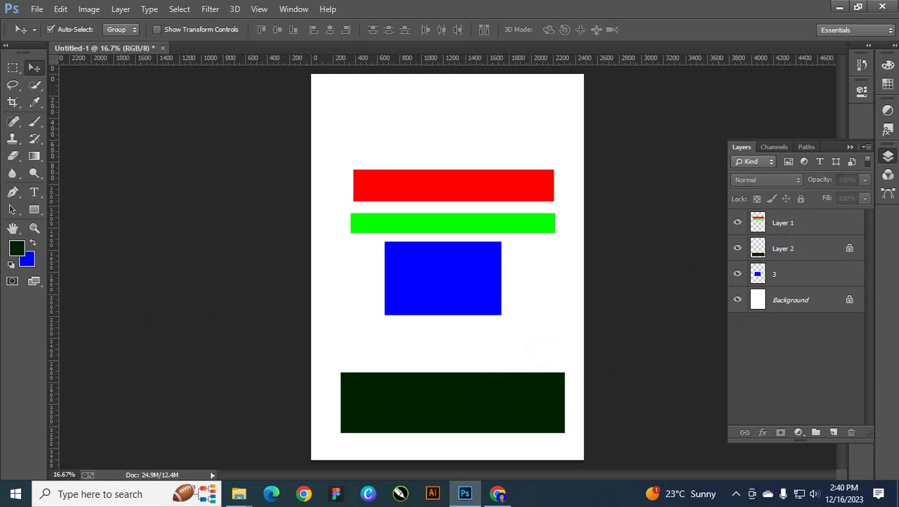
Step: Switch Layer 2 from a position lock to an image pixels lock
{"action": "left_click", "coordinate": [816, 246]}
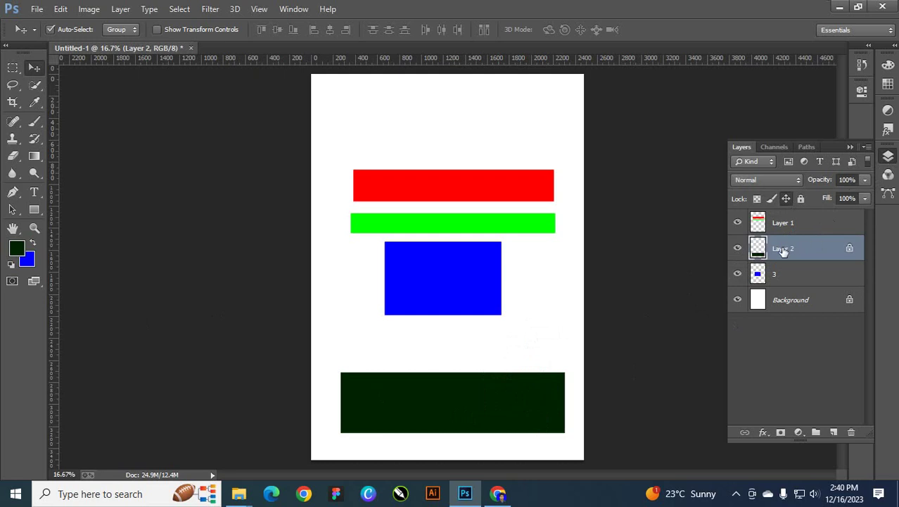
{"action": "left_click", "coordinate": [786, 199]}
{"action": "left_click", "coordinate": [771, 198]}
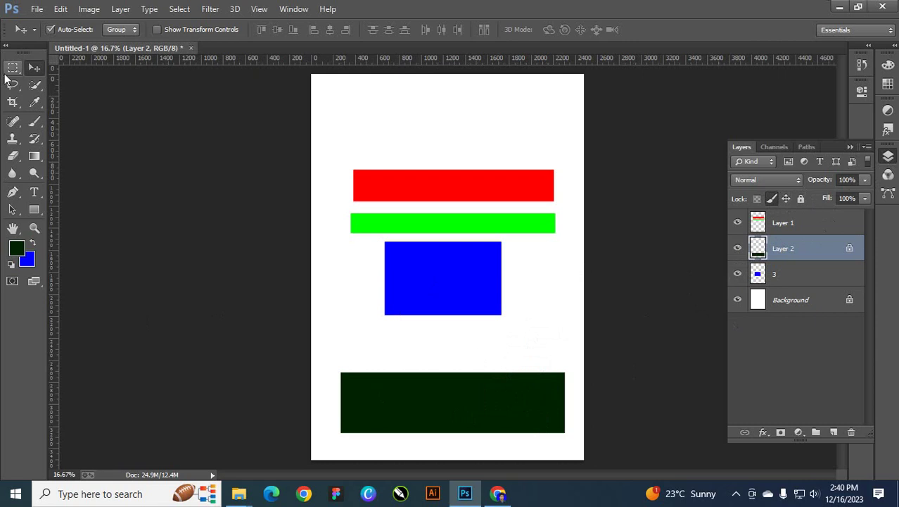
Step: With only Layer 2's position locked, paint dark green strokes around the rectangle using a brush of size 400
{"action": "left_click", "coordinate": [34, 121]}
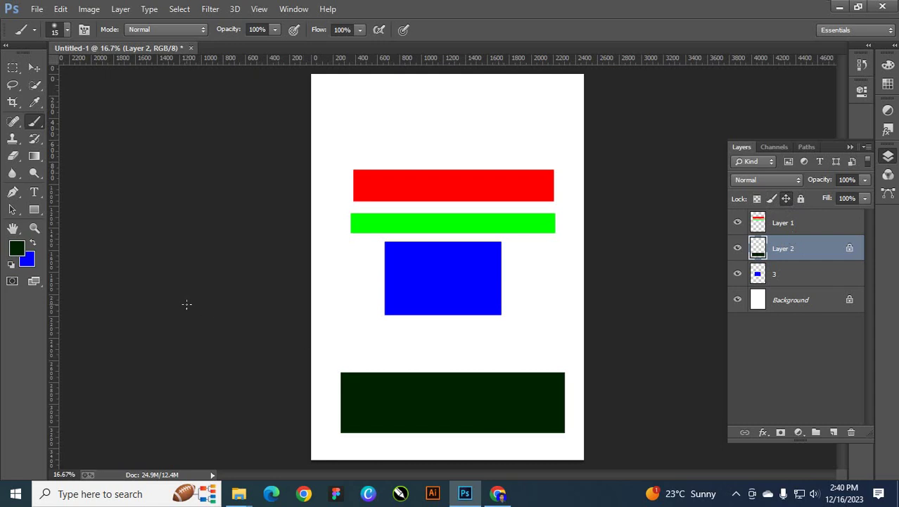
{"action": "key", "text": "bracketright"}
{"action": "key", "text": "bracketright"}
{"action": "key", "text": "bracketright"}
{"action": "key", "text": "bracketright"}
{"action": "key", "text": "bracketright"}
{"action": "key", "text": "bracketright"}
{"action": "key", "text": "bracketright"}
{"action": "key", "text": "bracketright"}
{"action": "key", "text": "bracketright"}
{"action": "key", "text": "bracketright"}
{"action": "key", "text": "bracketright"}
{"action": "key", "text": "bracketright"}
{"action": "key", "text": "bracketright"}
{"action": "mouse_move", "coordinate": [388, 398]}
{"action": "left_mouse_down"}
{"action": "mouse_move", "coordinate": [384, 347]}
{"action": "mouse_move", "coordinate": [380, 365]}
{"action": "mouse_move", "coordinate": [425, 372]}
{"action": "mouse_move", "coordinate": [476, 360]}
{"action": "mouse_move", "coordinate": [472, 378]}
{"action": "mouse_move", "coordinate": [536, 386]}
{"action": "mouse_move", "coordinate": [552, 377]}
{"action": "mouse_move", "coordinate": [554, 342]}
{"action": "mouse_move", "coordinate": [533, 366]}
{"action": "mouse_move", "coordinate": [347, 372]}
{"action": "mouse_move", "coordinate": [454, 359]}
{"action": "left_mouse_up"}
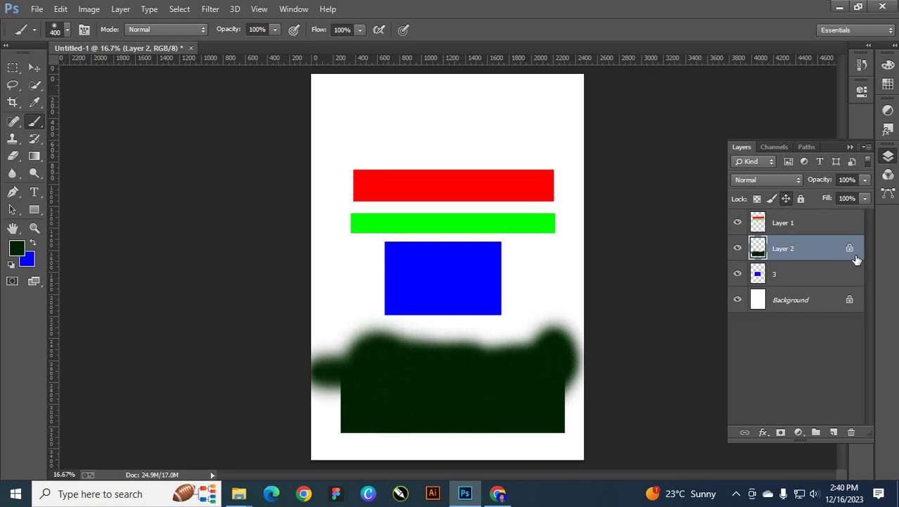
{"action": "left_click_drag", "start_coordinate": [392, 348], "coordinate": [321, 385]}
{"action": "left_click_drag", "start_coordinate": [339, 416], "coordinate": [346, 399]}
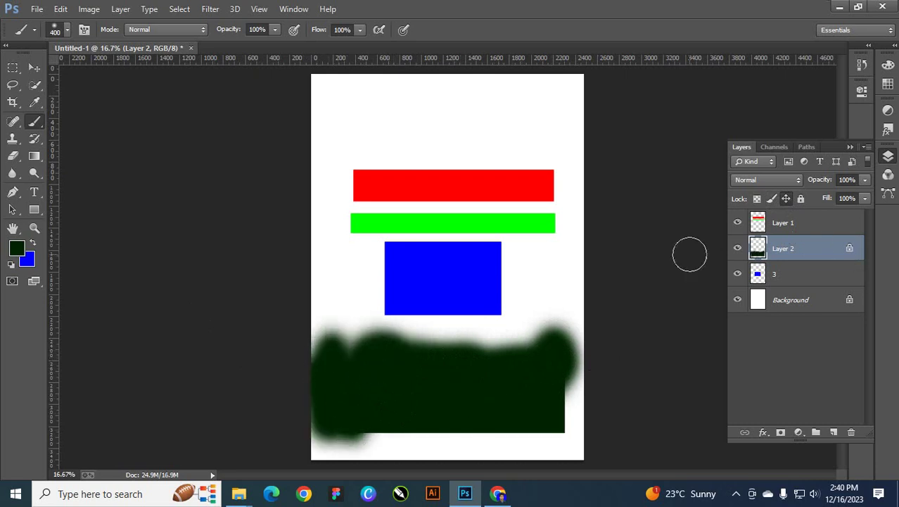
Step: Lock the image pixels of Layer 2 and try to paint on it with the brush
{"action": "left_click", "coordinate": [785, 199]}
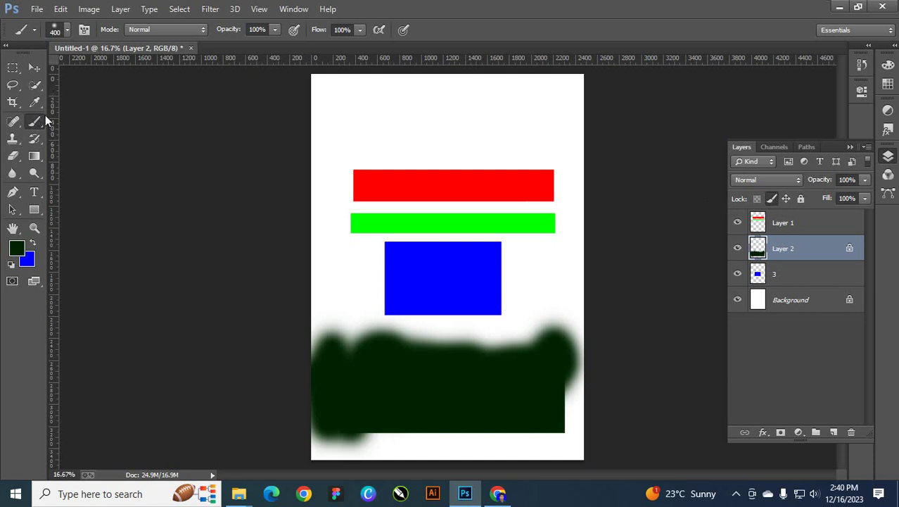
{"action": "left_click", "coordinate": [478, 383]}
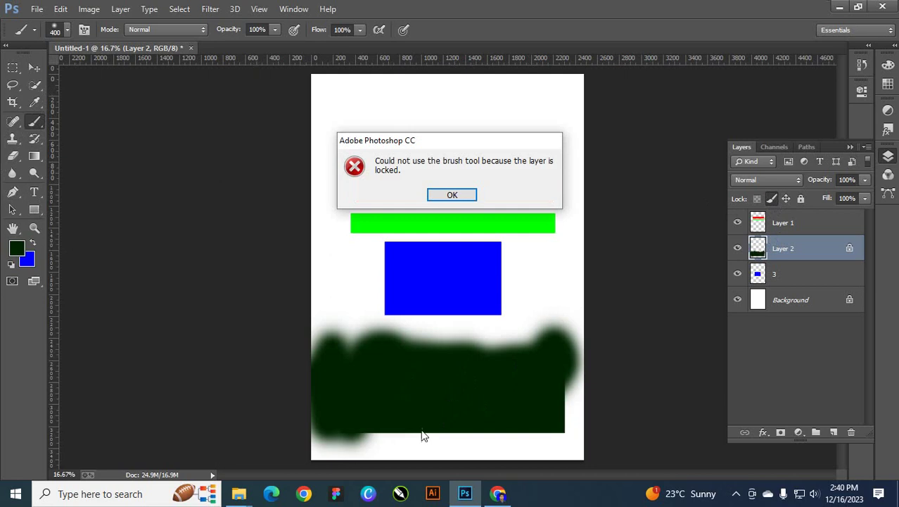
{"action": "left_click", "coordinate": [452, 196]}
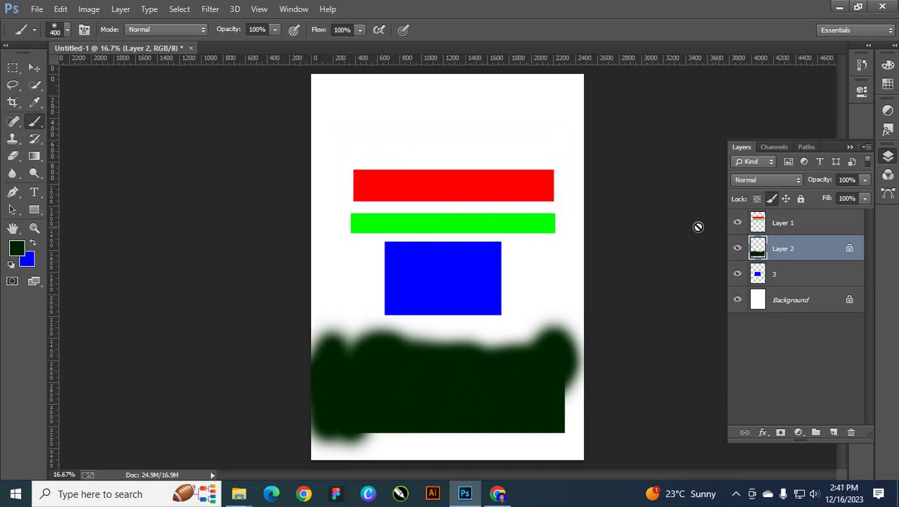
Step: Return Layer 2 to a position lock and brush dark green up to the blue rectangle's lower edge
{"action": "left_click", "coordinate": [786, 198]}
{"action": "mouse_move", "coordinate": [409, 346]}
{"action": "left_mouse_down"}
{"action": "mouse_move", "coordinate": [526, 341]}
{"action": "mouse_move", "coordinate": [456, 356]}
{"action": "mouse_move", "coordinate": [401, 339]}
{"action": "mouse_move", "coordinate": [219, 364]}
{"action": "left_mouse_up"}
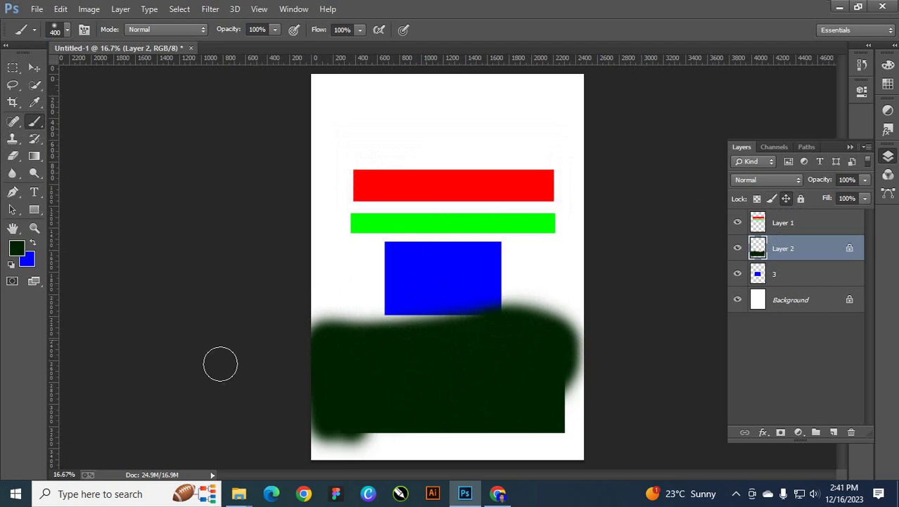
Step: Remove the locks from Layer 2 and move its painted dark green shape slightly down and to the right
{"action": "left_click", "coordinate": [34, 68]}
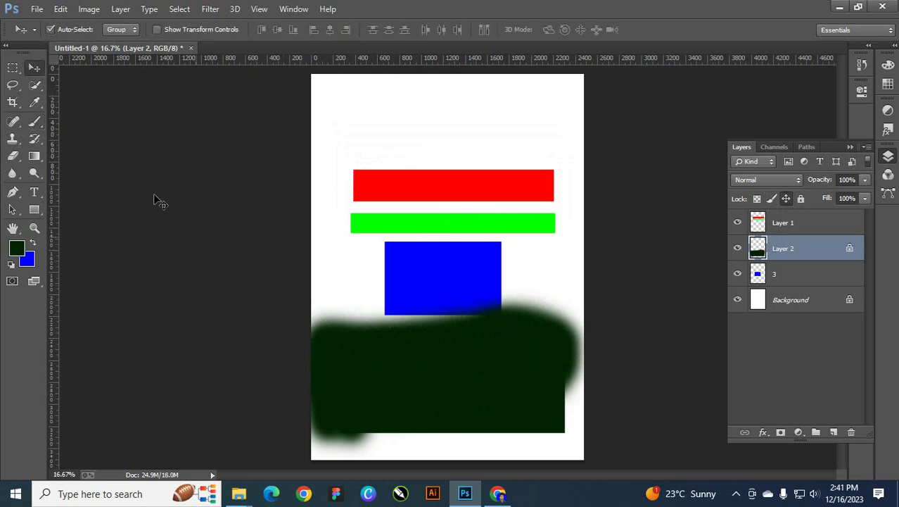
{"action": "left_click_drag", "start_coordinate": [405, 348], "coordinate": [426, 370]}
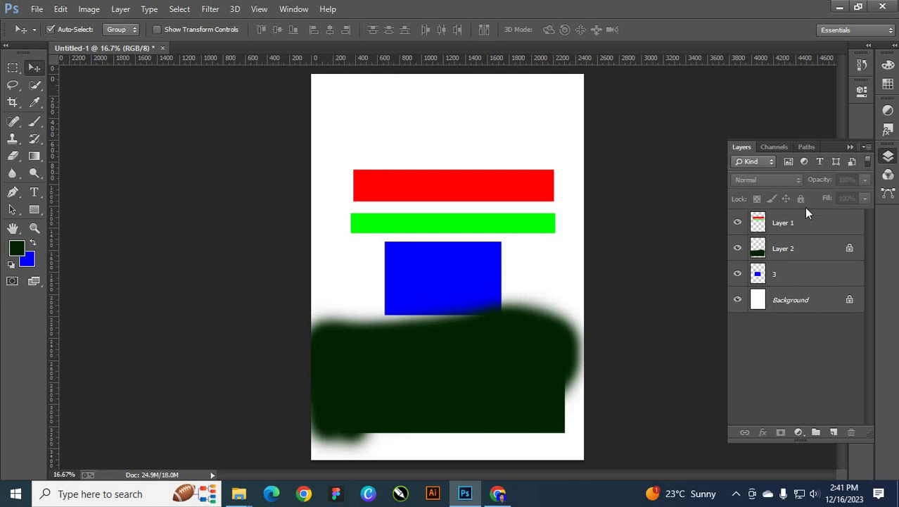
{"action": "left_click", "coordinate": [802, 251]}
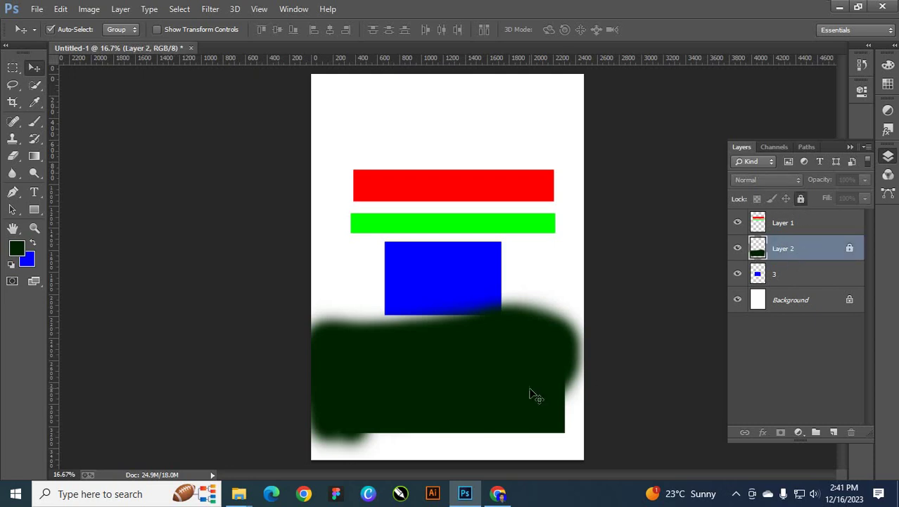
{"action": "left_click", "coordinate": [800, 199]}
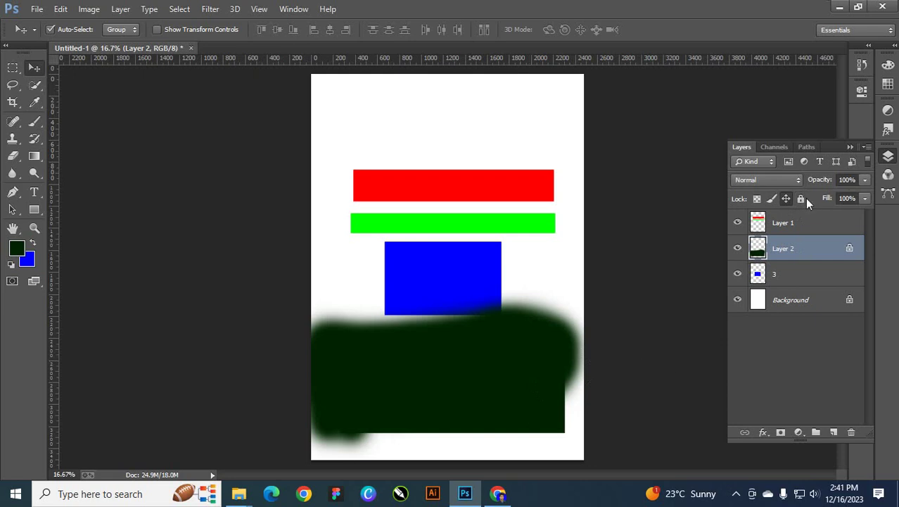
{"action": "mouse_move", "coordinate": [517, 390]}
{"action": "left_mouse_down"}
{"action": "mouse_move", "coordinate": [397, 380]}
{"action": "mouse_move", "coordinate": [514, 413]}
{"action": "mouse_move", "coordinate": [538, 393]}
{"action": "mouse_move", "coordinate": [524, 400]}
{"action": "left_mouse_up"}
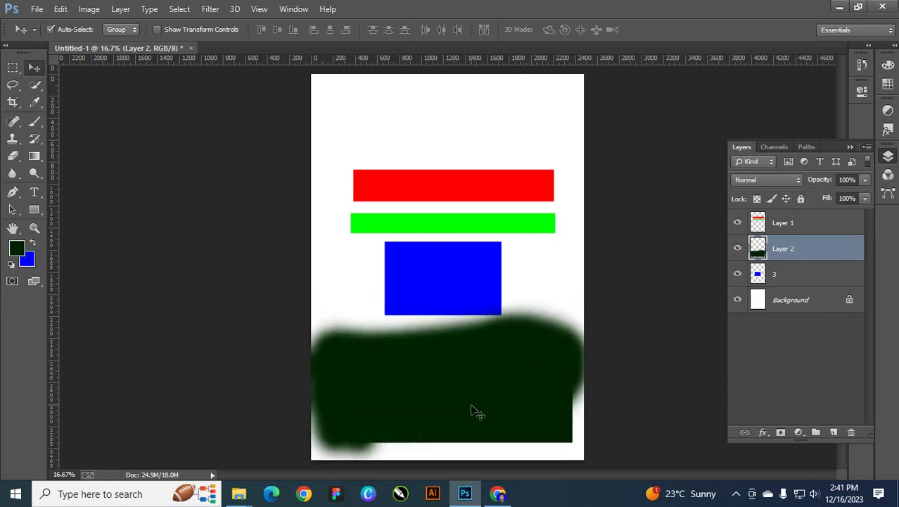
Step: Step back through the history past the brush strokes on Layer 2, and redo one state to recover the rectangle's lower placement
{"action": "key", "text": "ctrl+alt+z"}
{"action": "key", "text": "ctrl+alt+z"}
{"action": "key", "text": "ctrl+alt+z"}
{"action": "key", "text": "ctrl+alt+z"}
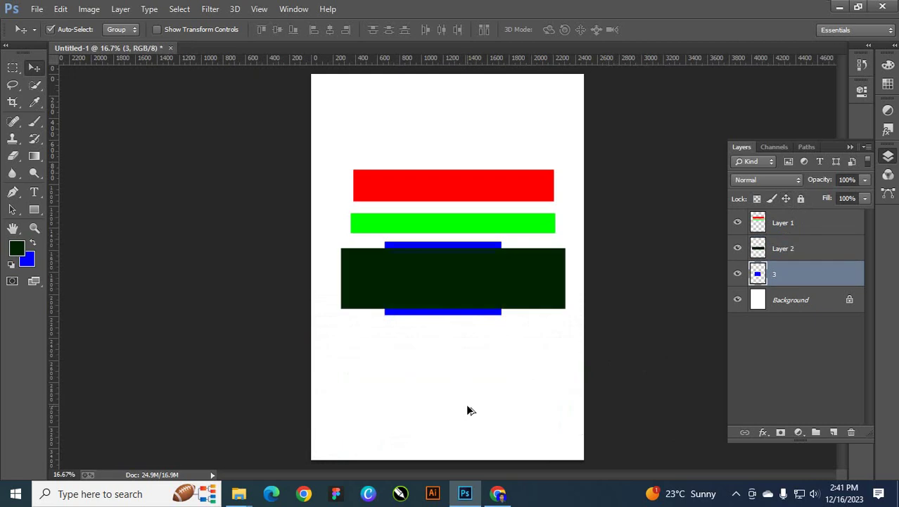
{"action": "key", "text": "ctrl+shift+z"}
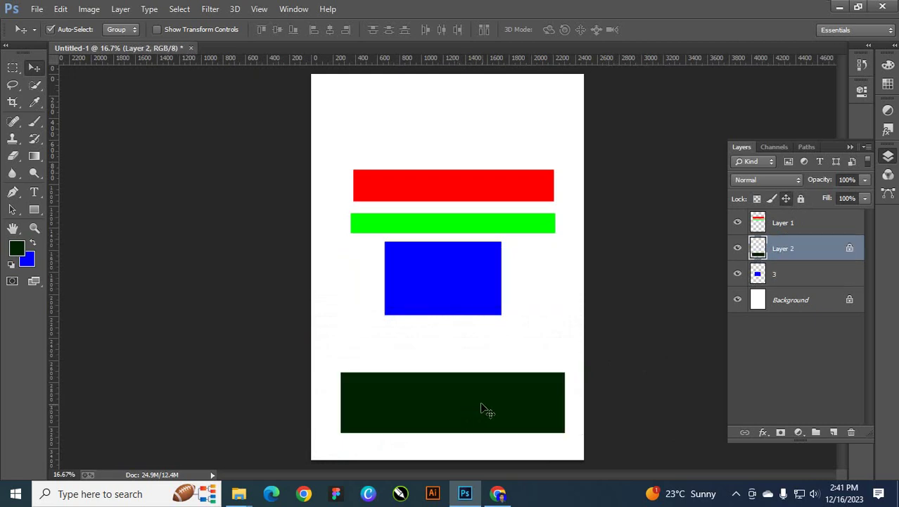
Step: Fully unlock Layer 2 and move the dark green rectangle up to just below the blue rectangle
{"action": "left_click", "coordinate": [491, 392]}
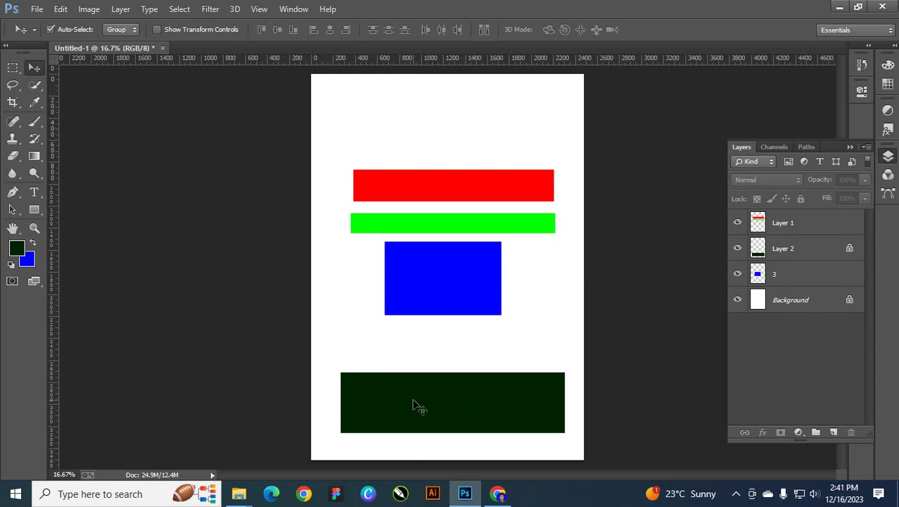
{"action": "left_click", "coordinate": [815, 250]}
{"action": "left_click", "coordinate": [801, 199]}
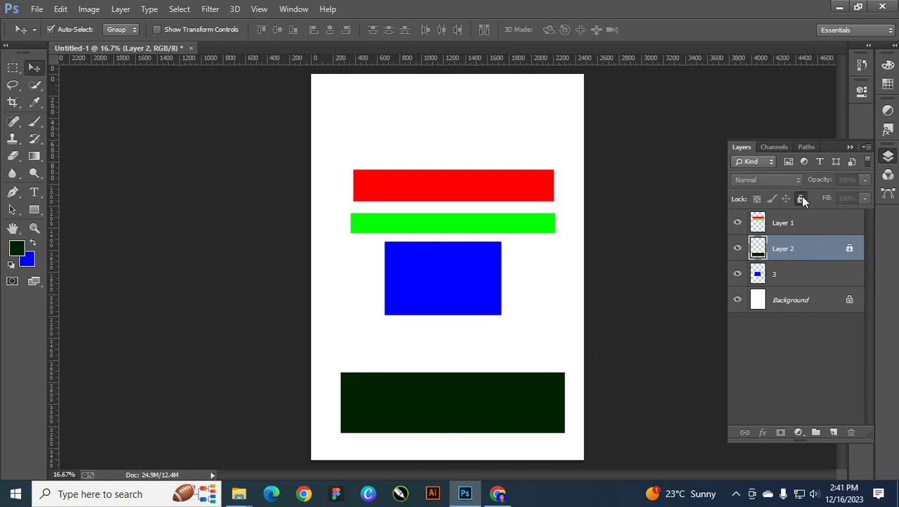
{"action": "left_click", "coordinate": [800, 199]}
{"action": "left_click_drag", "start_coordinate": [496, 406], "coordinate": [436, 366]}
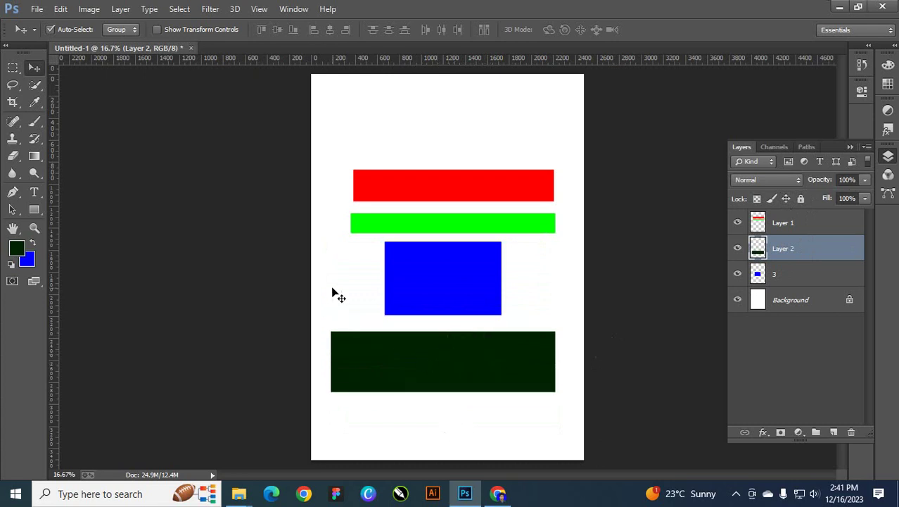
Step: Reduce Layer 2's opacity to 23% and move its rectangle above the red bar
{"action": "left_click", "coordinate": [865, 180]}
{"action": "left_click_drag", "start_coordinate": [823, 195], "coordinate": [812, 195]}
{"action": "left_click_drag", "start_coordinate": [468, 377], "coordinate": [476, 152]}
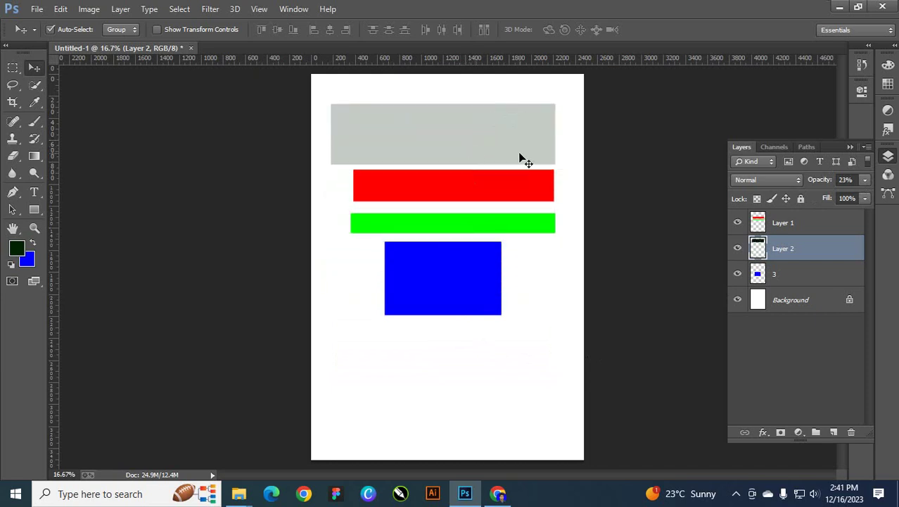
Step: Reduce Layer 2's fill to 40% and move its rectangle over the blue one and down below it
{"action": "left_click", "coordinate": [865, 200]}
{"action": "left_click_drag", "start_coordinate": [832, 211], "coordinate": [826, 213]}
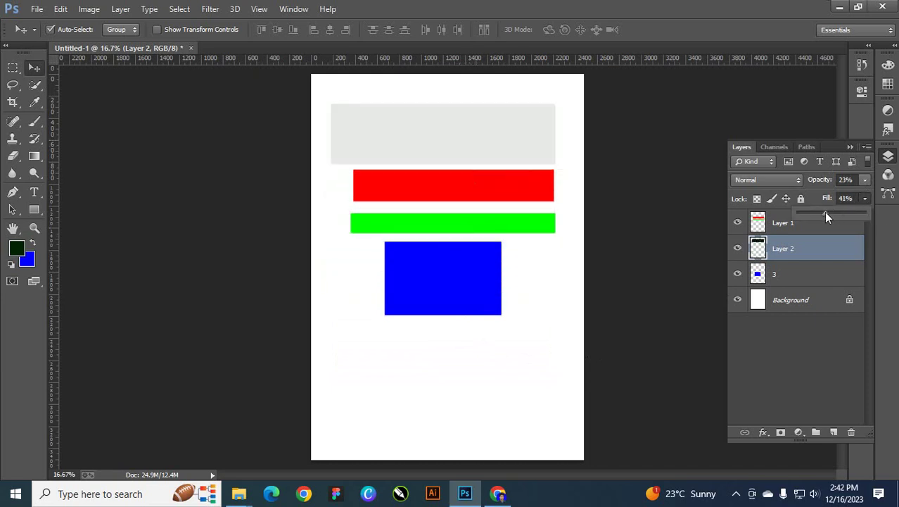
{"action": "left_click", "coordinate": [478, 367]}
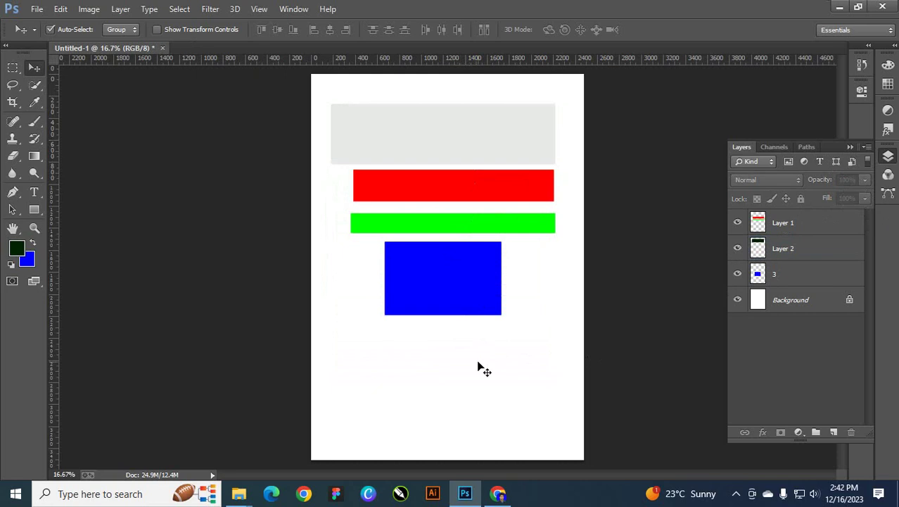
{"action": "left_click_drag", "start_coordinate": [473, 148], "coordinate": [459, 279]}
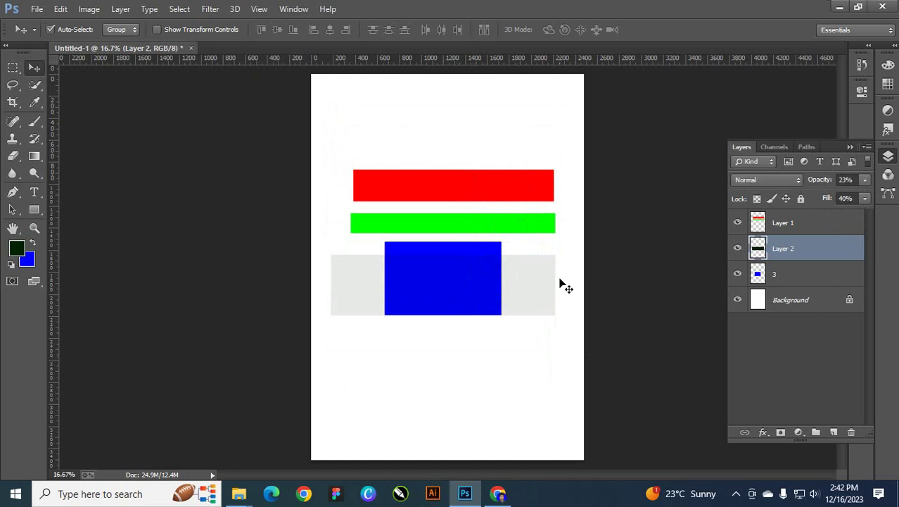
{"action": "left_click_drag", "start_coordinate": [534, 283], "coordinate": [540, 374]}
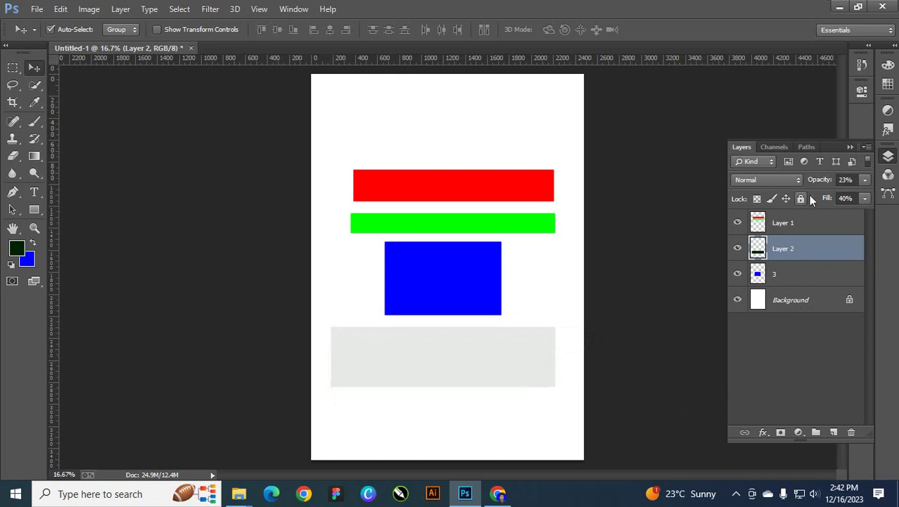
Step: Restore Layer 2's fill and opacity to 100% and move its rectangle over the lower part of the blue one
{"action": "left_click", "coordinate": [865, 198]}
{"action": "left_click_drag", "start_coordinate": [842, 213], "coordinate": [892, 198]}
{"action": "left_click", "coordinate": [866, 180]}
{"action": "mouse_move", "coordinate": [460, 363]}
{"action": "left_mouse_down"}
{"action": "mouse_move", "coordinate": [461, 396]}
{"action": "mouse_move", "coordinate": [461, 379]}
{"action": "left_mouse_up"}
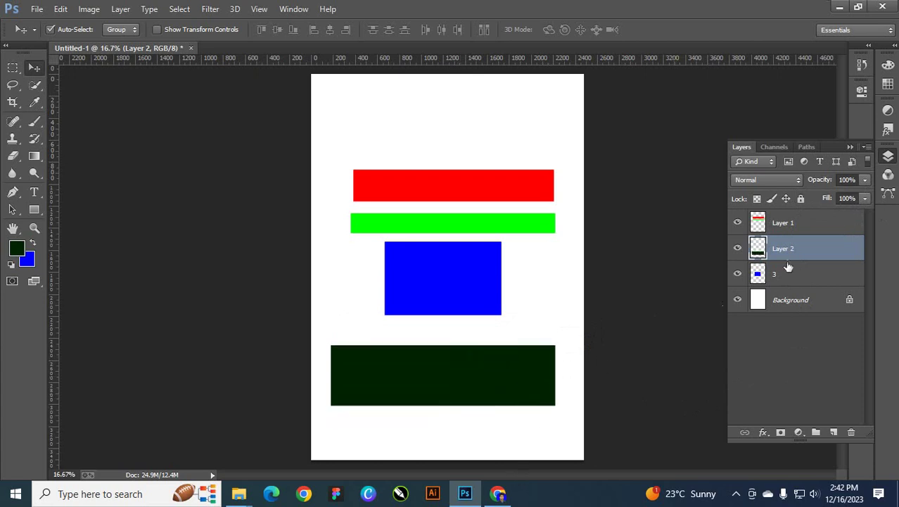
{"action": "left_click_drag", "start_coordinate": [505, 372], "coordinate": [516, 302]}
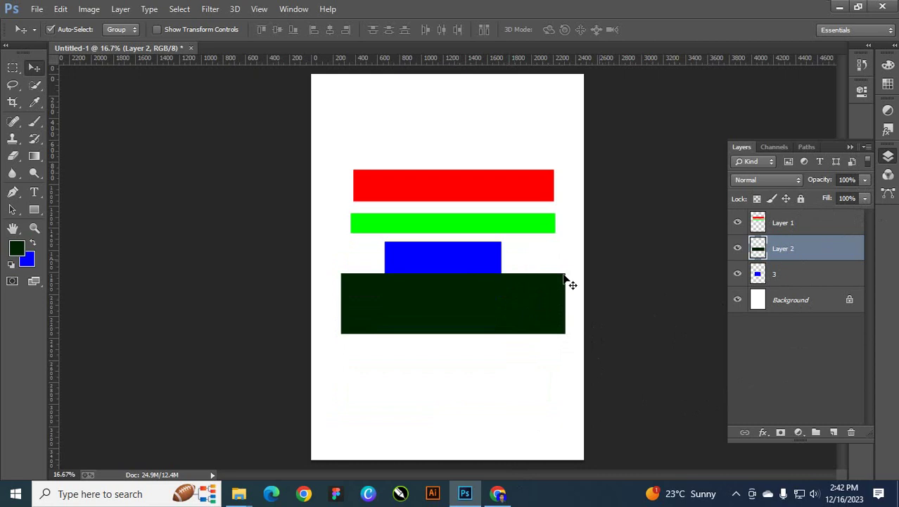
Step: View the blending modes available for Layer 2
{"action": "left_click", "coordinate": [780, 182]}
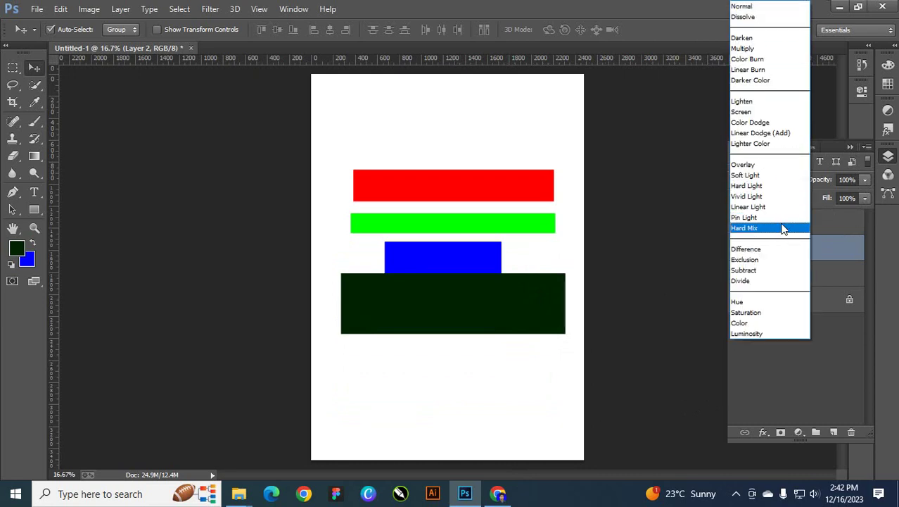
{"action": "left_click", "coordinate": [736, 494]}
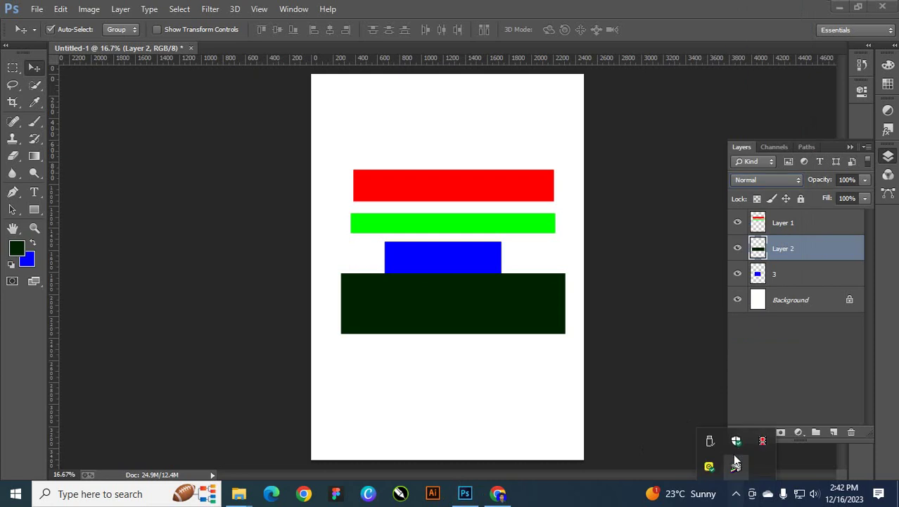
Step: Open the singer photo 360_F_326521465 from Graphic Design (E:) > Graphic Class > Class-15 and dock it as a document tab
{"action": "left_click", "coordinate": [796, 171]}
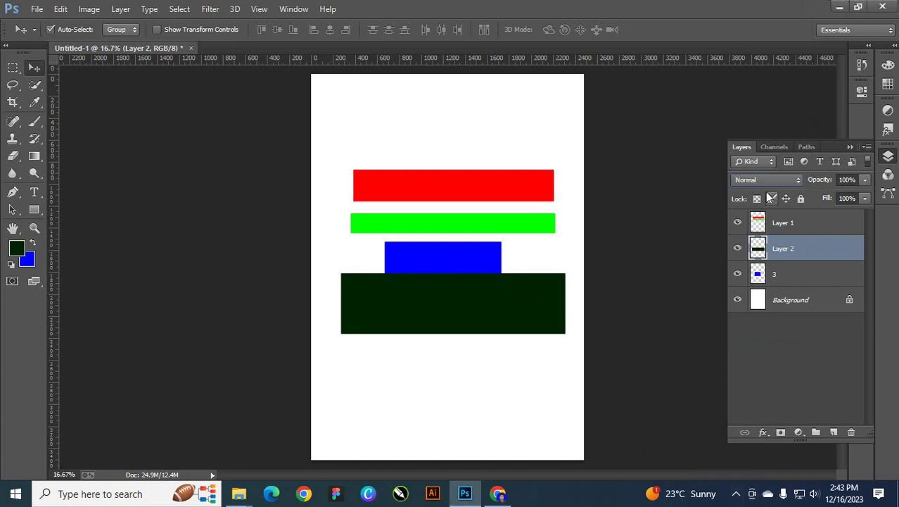
{"action": "left_click", "coordinate": [37, 8]}
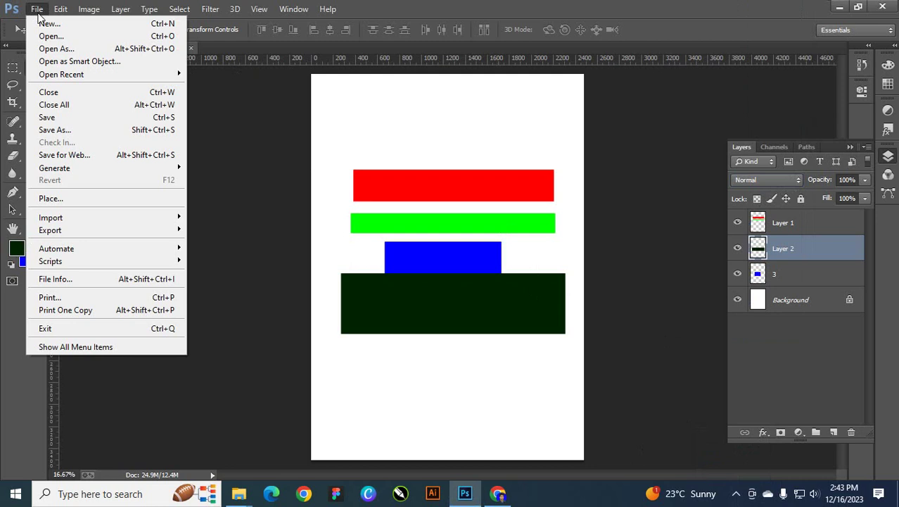
{"action": "left_click", "coordinate": [51, 33]}
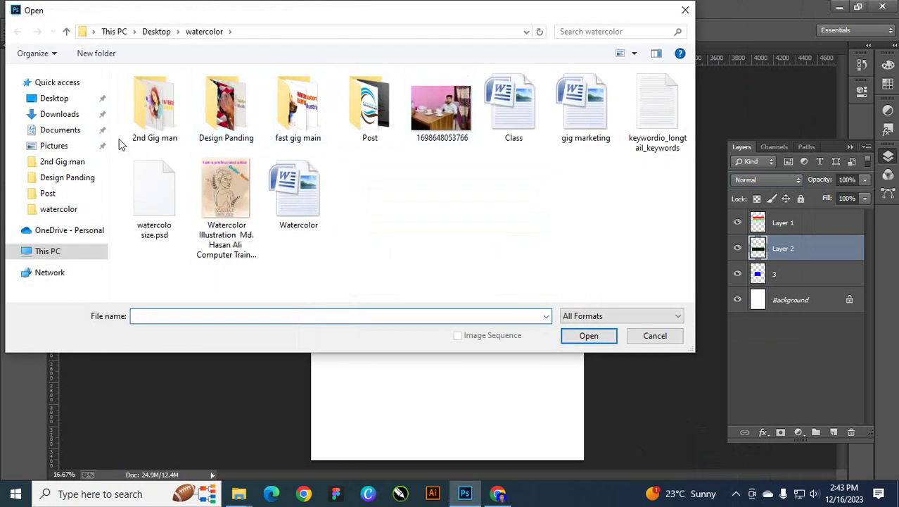
{"action": "left_click", "coordinate": [60, 253]}
{"action": "double_click", "coordinate": [533, 230]}
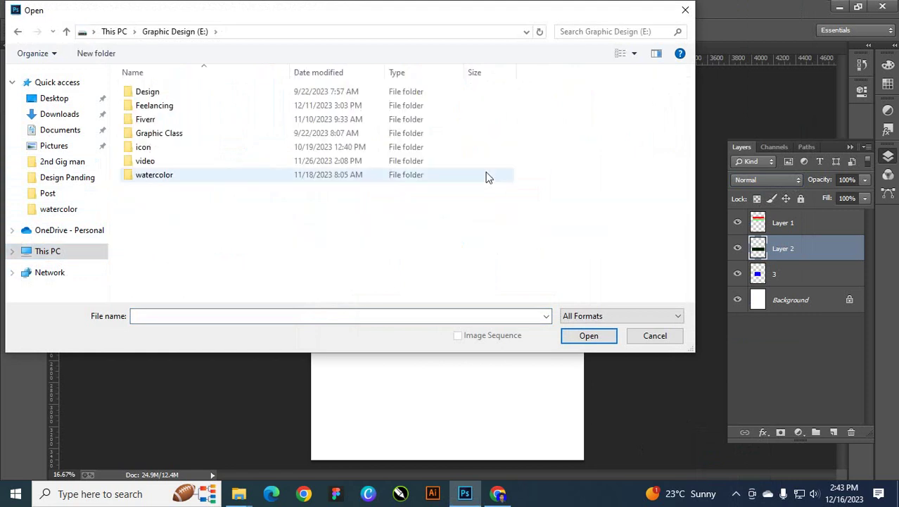
{"action": "left_click", "coordinate": [189, 133]}
{"action": "double_click", "coordinate": [189, 133]}
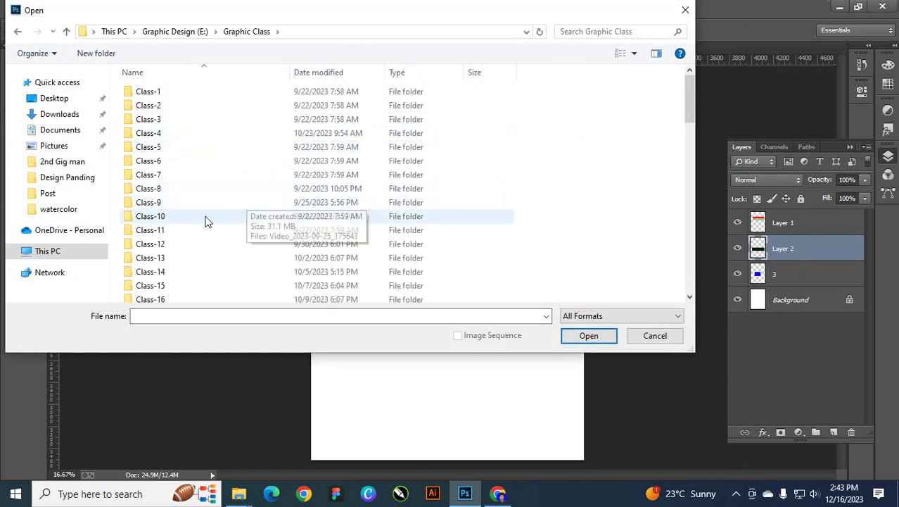
{"action": "double_click", "coordinate": [170, 286]}
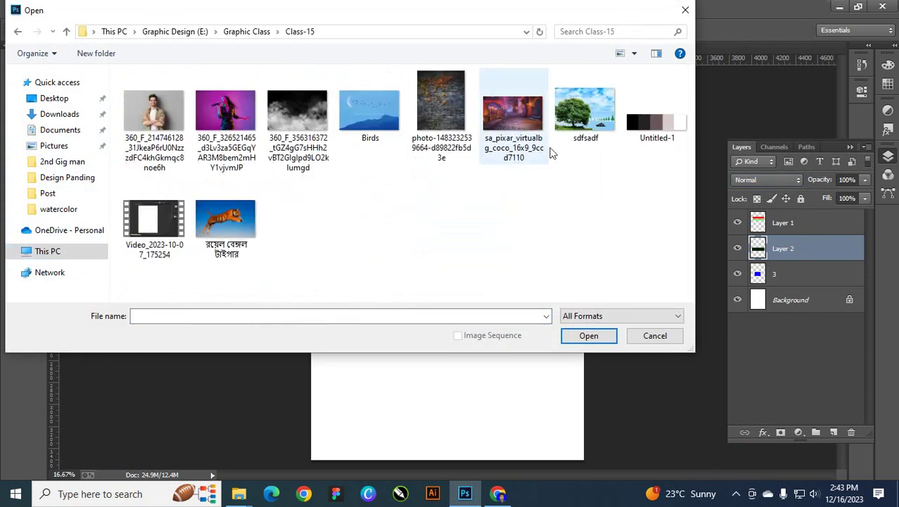
{"action": "left_click", "coordinate": [206, 123]}
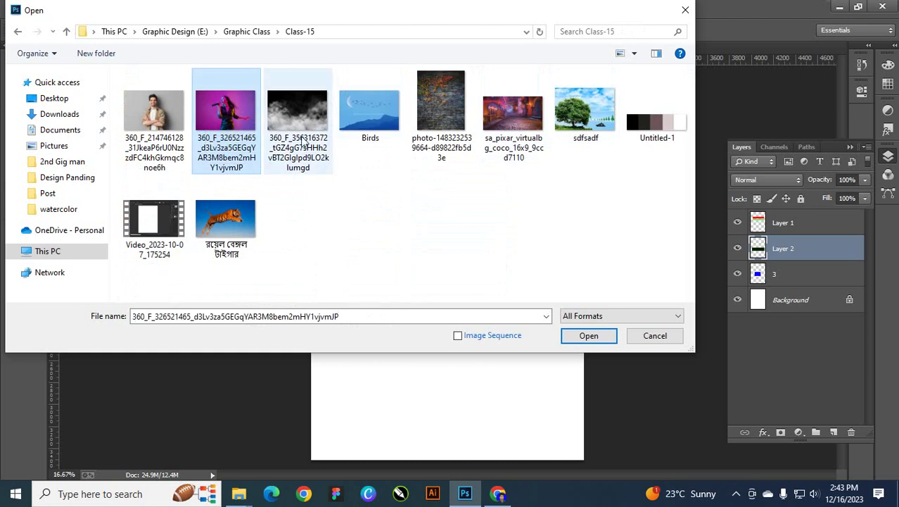
{"action": "left_click", "coordinate": [574, 337]}
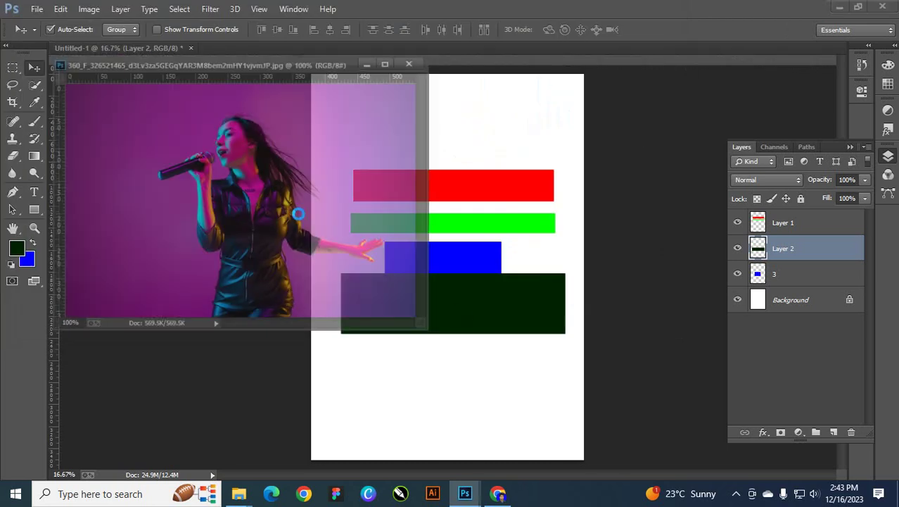
{"action": "left_click_drag", "start_coordinate": [314, 63], "coordinate": [379, 50]}
Step: Place the smoke image 360_F_356316372 from Class-15 over the singer photo at its default size
{"action": "left_click", "coordinate": [37, 9]}
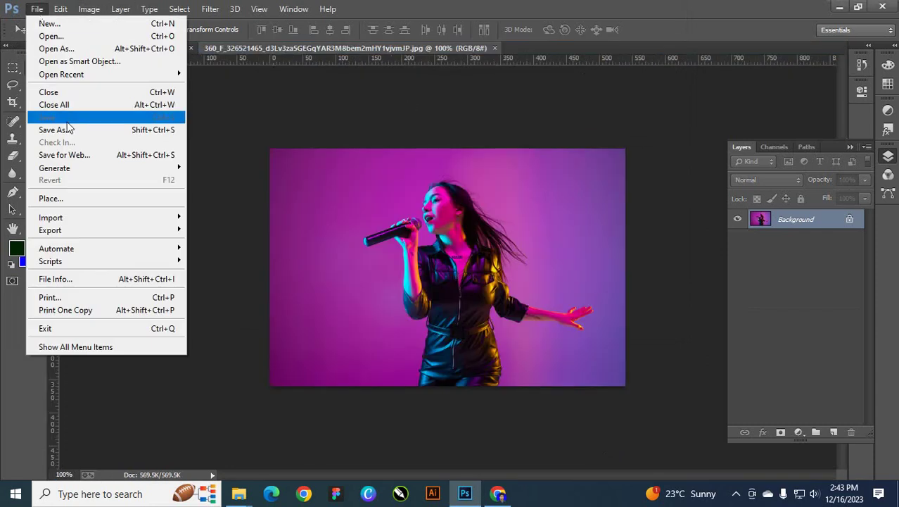
{"action": "left_click", "coordinate": [86, 200]}
{"action": "left_click", "coordinate": [305, 112]}
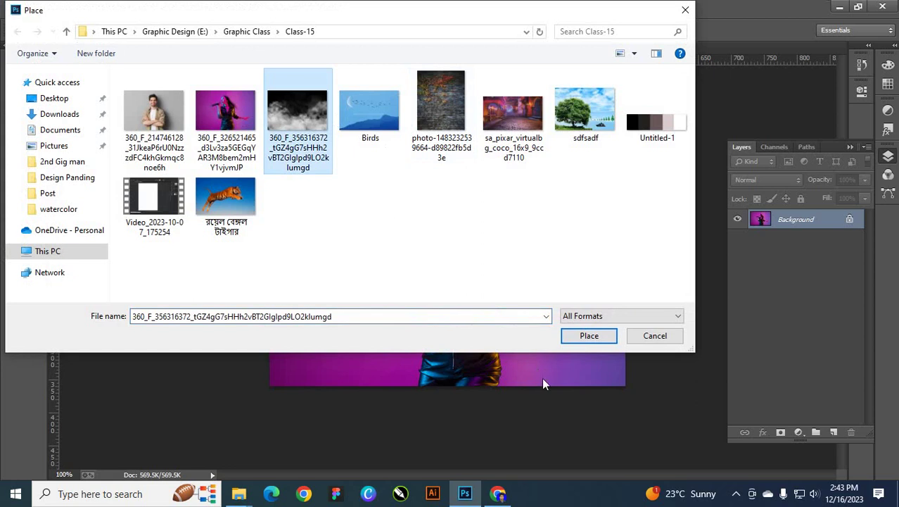
{"action": "left_click", "coordinate": [589, 335]}
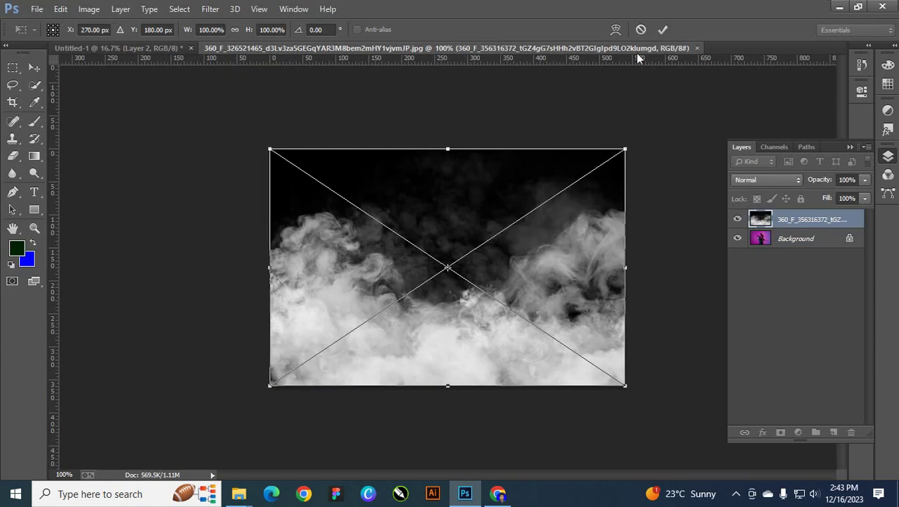
{"action": "left_click", "coordinate": [663, 29]}
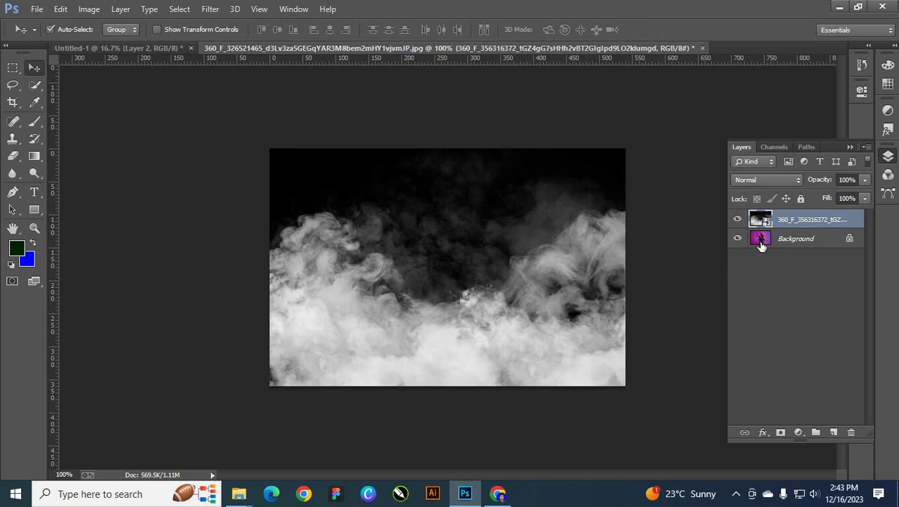
Step: Open the contents of the smoke smart object for viewing and close them without editing
{"action": "double_click", "coordinate": [809, 219]}
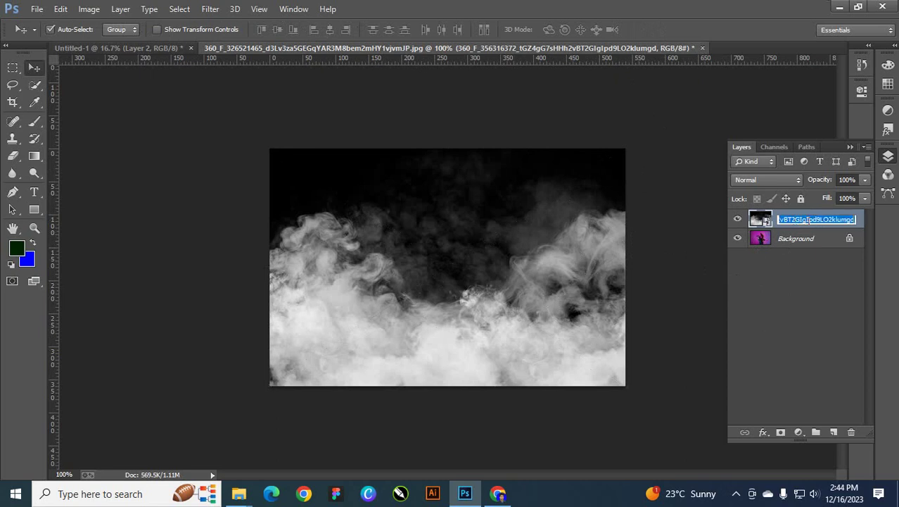
{"action": "left_click", "coordinate": [767, 221]}
{"action": "double_click", "coordinate": [767, 221]}
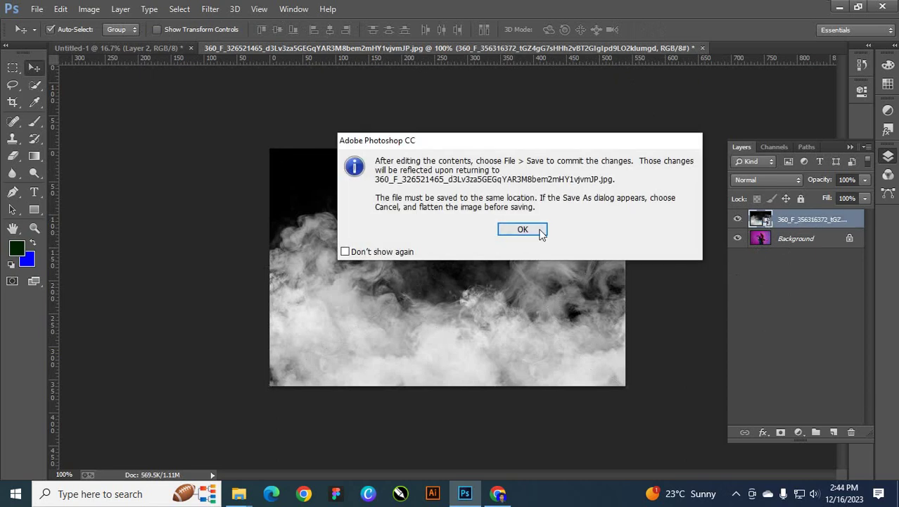
{"action": "left_click", "coordinate": [535, 226]}
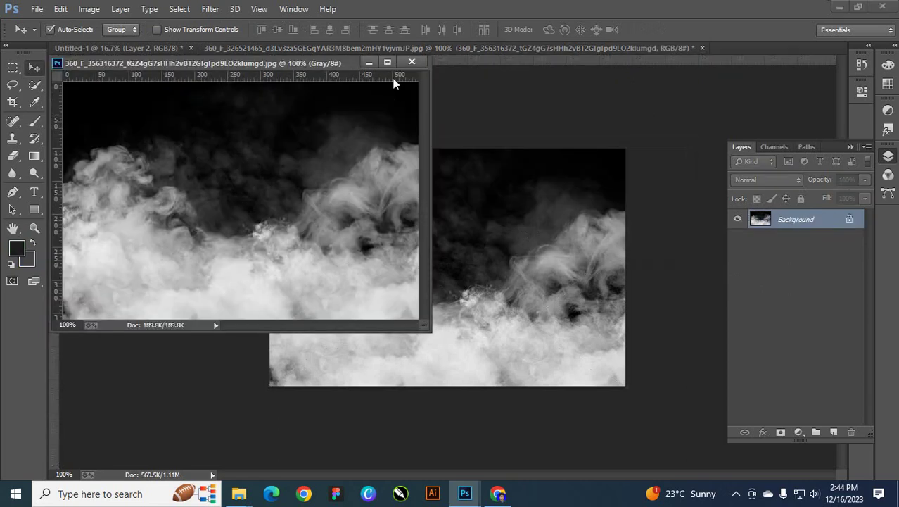
{"action": "left_click", "coordinate": [412, 62]}
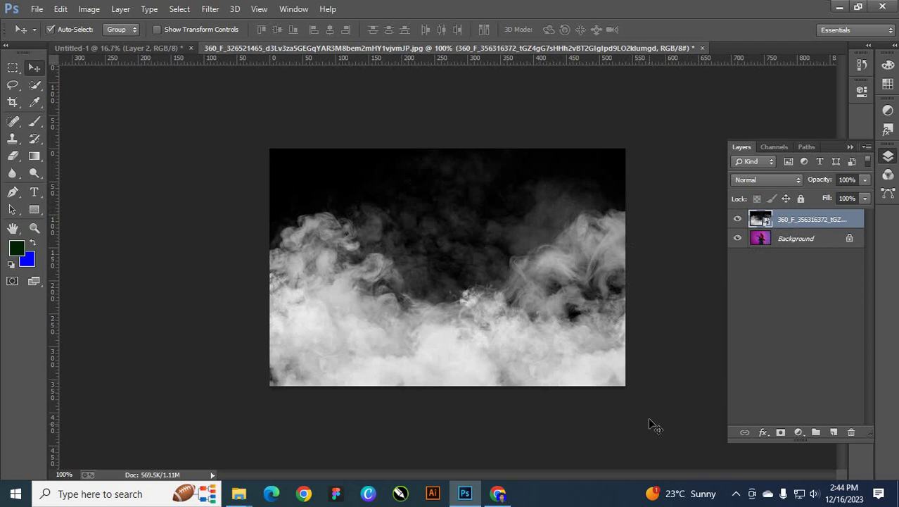
Step: Rasterize the smoke layer, and hide and show it to compare it with the photo beneath
{"action": "left_click", "coordinate": [736, 495]}
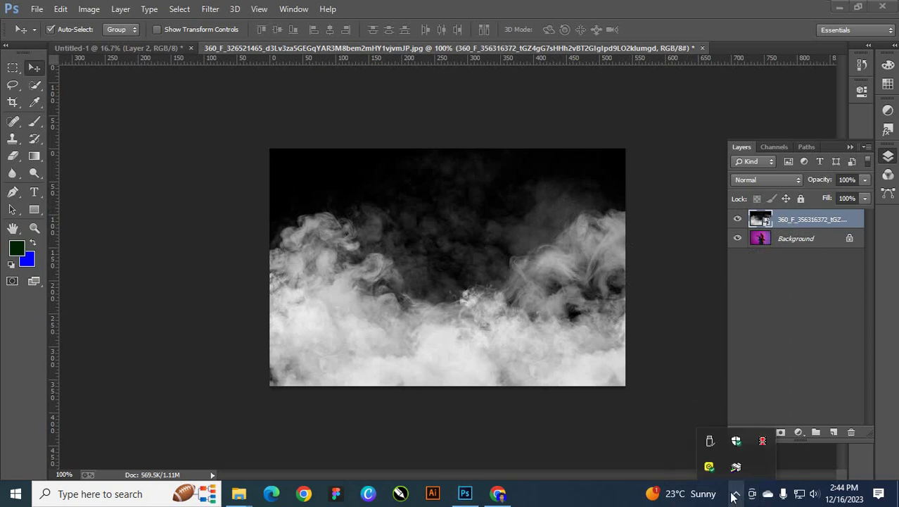
{"action": "left_click", "coordinate": [826, 223]}
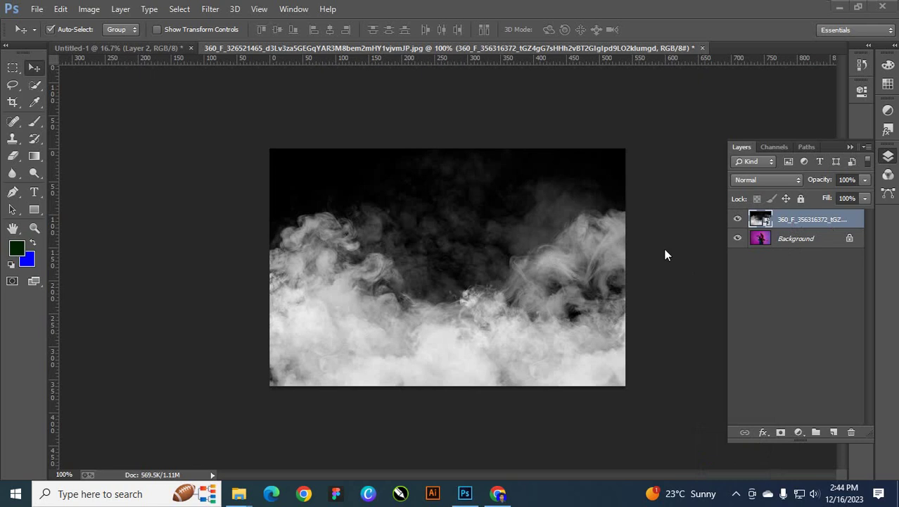
{"action": "left_click", "coordinate": [739, 215]}
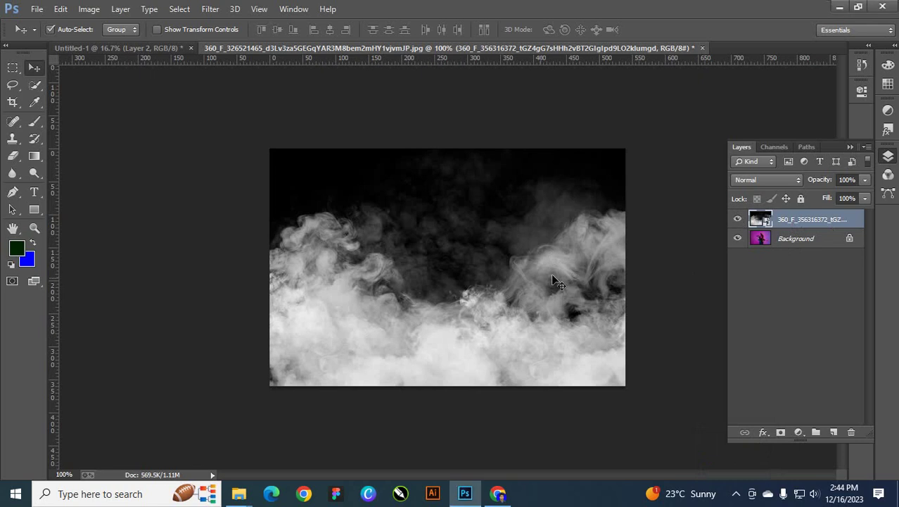
{"action": "right_click", "coordinate": [793, 218]}
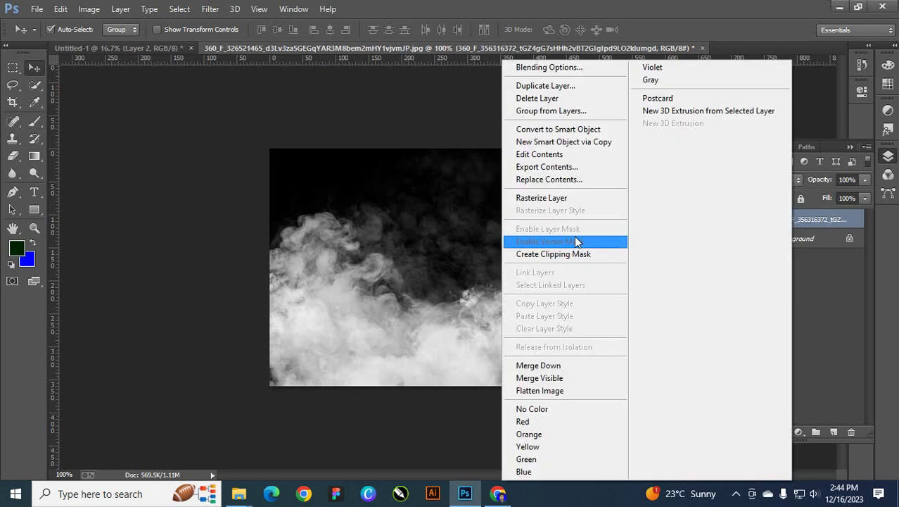
{"action": "left_click", "coordinate": [721, 248]}
{"action": "left_click", "coordinate": [738, 219]}
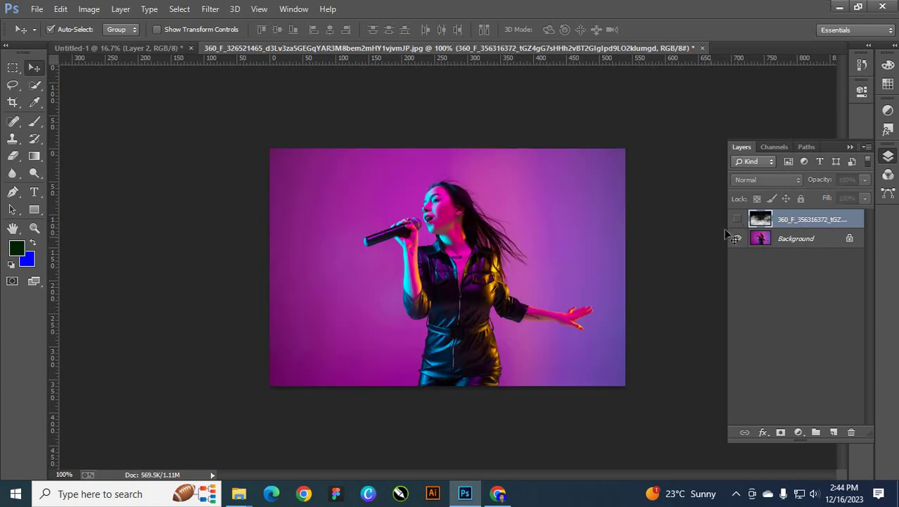
{"action": "left_click", "coordinate": [737, 219]}
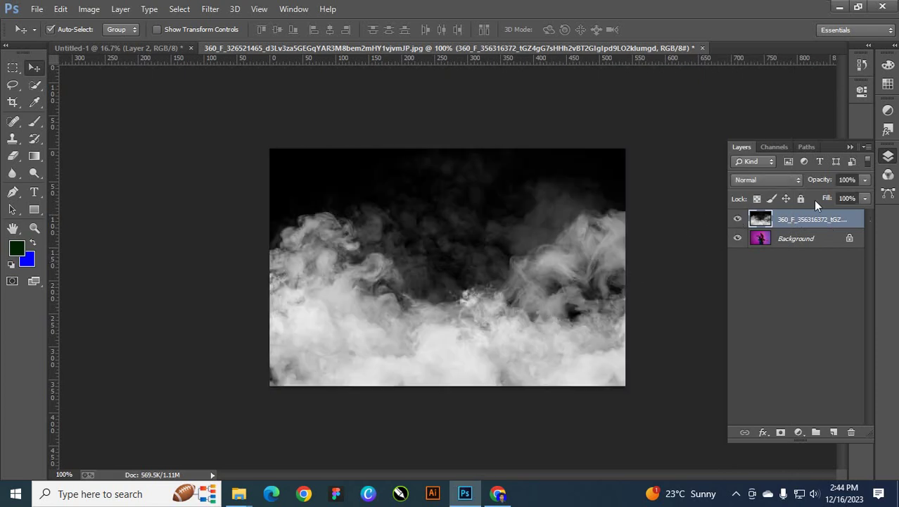
Step: Try the Multiply blending mode on the smoke layer and return it to Normal
{"action": "left_click", "coordinate": [763, 182]}
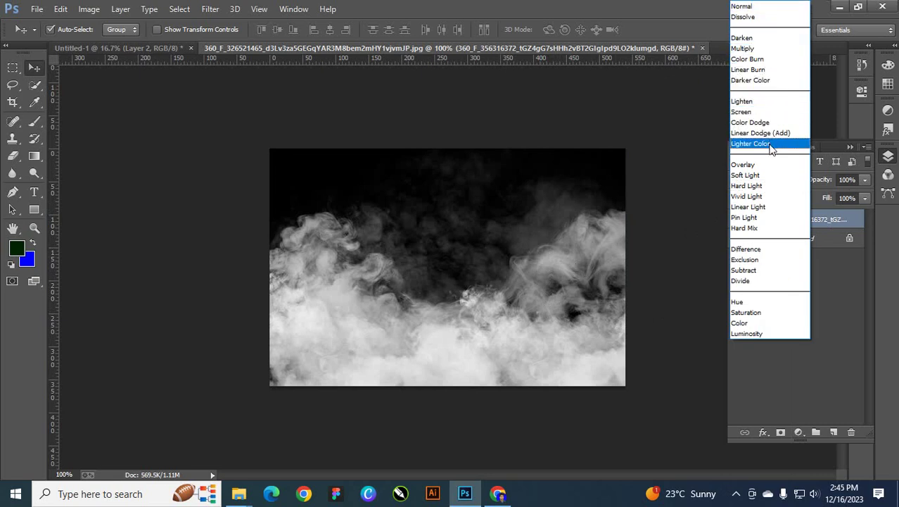
{"action": "left_click", "coordinate": [751, 49]}
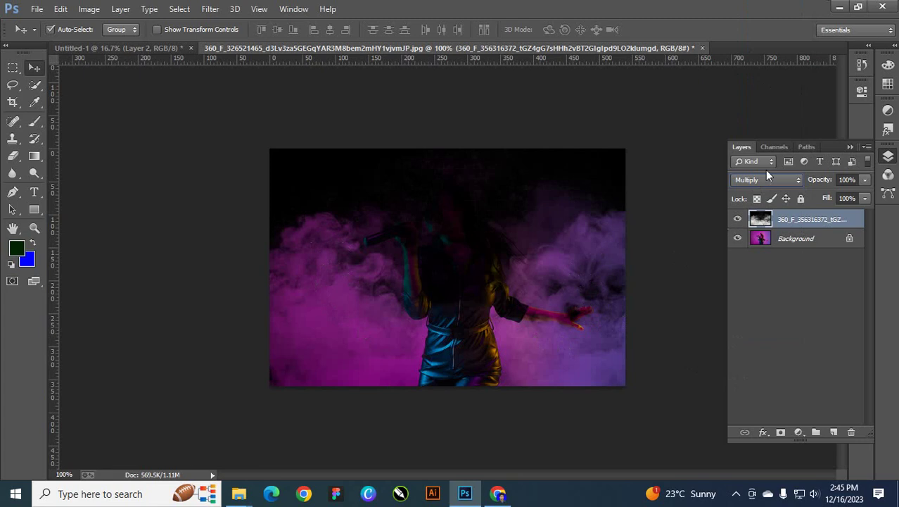
{"action": "left_click", "coordinate": [798, 182]}
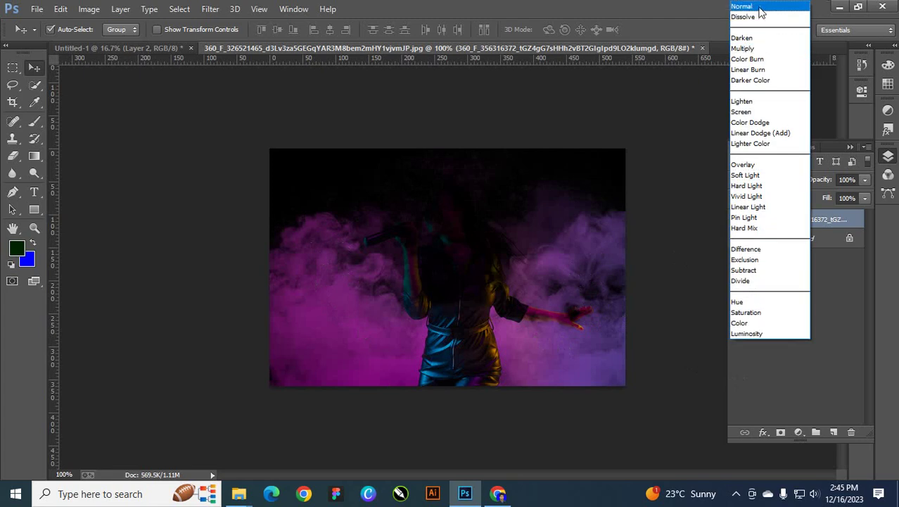
{"action": "left_click", "coordinate": [760, 7]}
{"action": "left_click", "coordinate": [793, 181]}
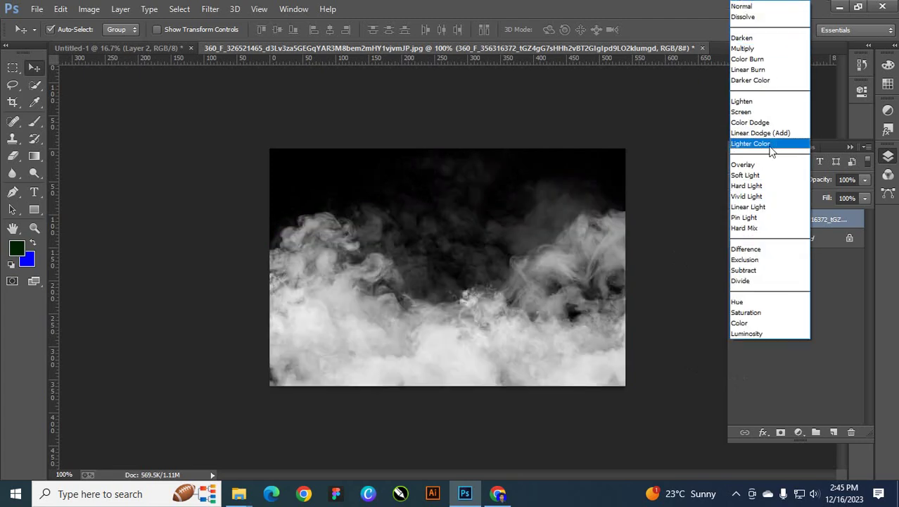
{"action": "left_click", "coordinate": [830, 358]}
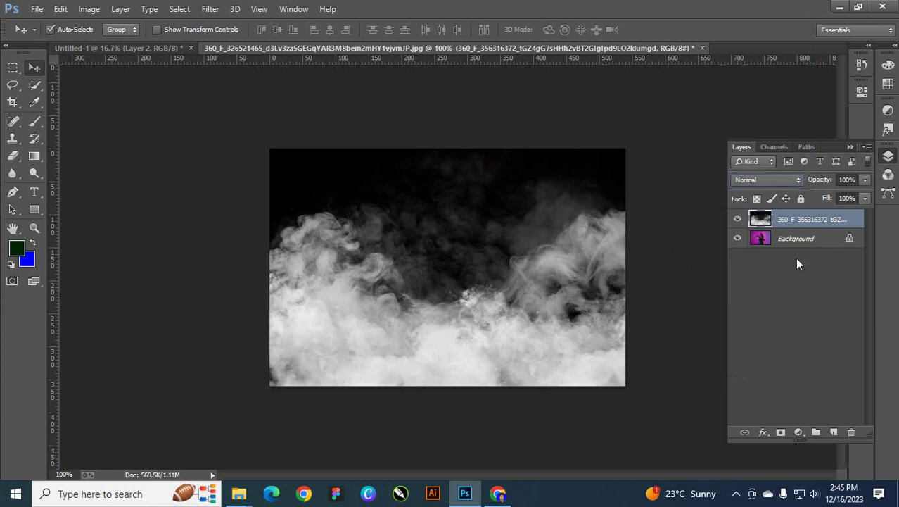
Step: Try the Soft Light, Pin Light, Color and Luminosity blending modes in turn on the smoke layer
{"action": "left_click", "coordinate": [748, 178]}
{"action": "left_click", "coordinate": [749, 175]}
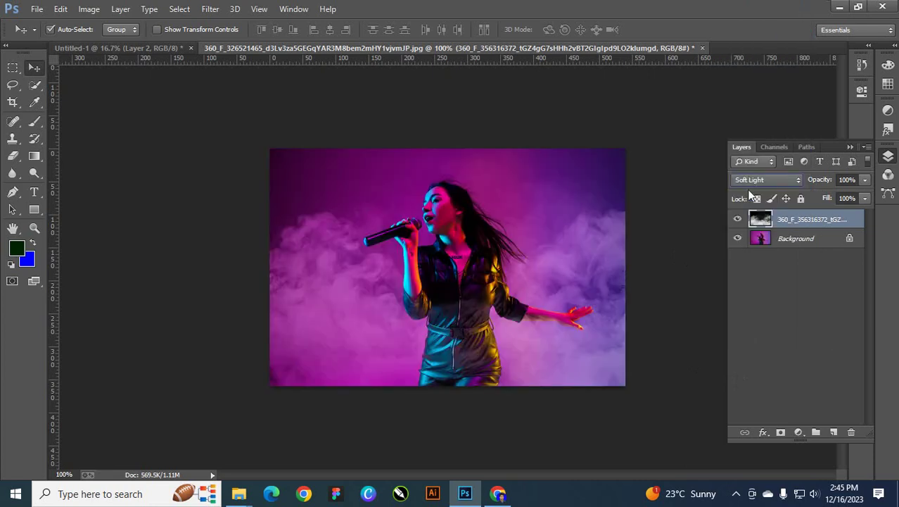
{"action": "left_click", "coordinate": [786, 182]}
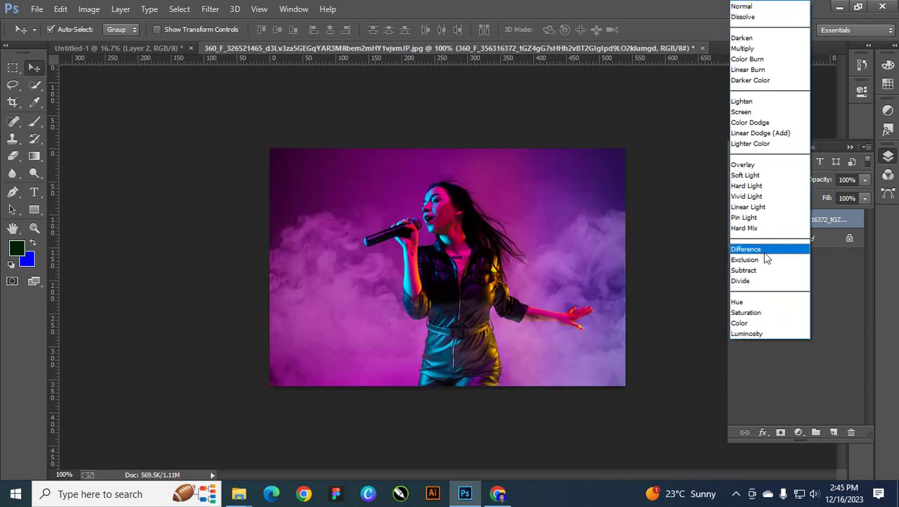
{"action": "left_click", "coordinate": [755, 222]}
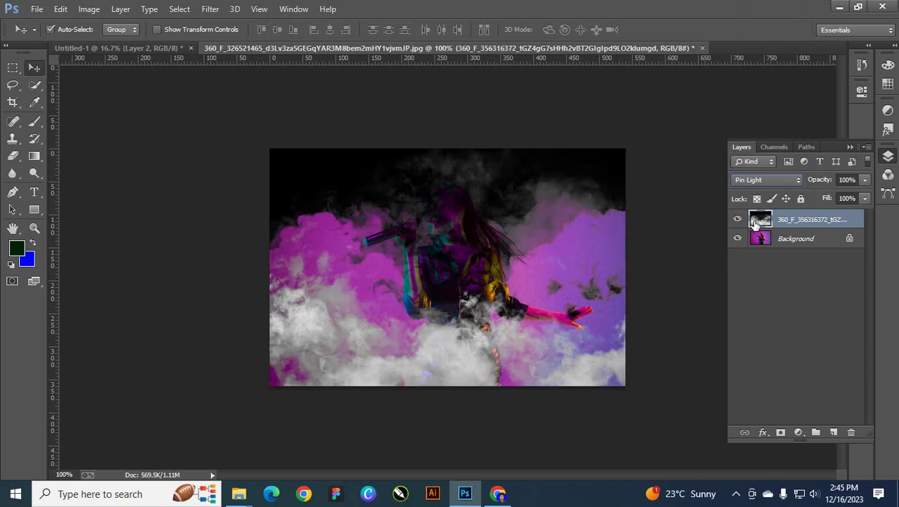
{"action": "left_click", "coordinate": [772, 183]}
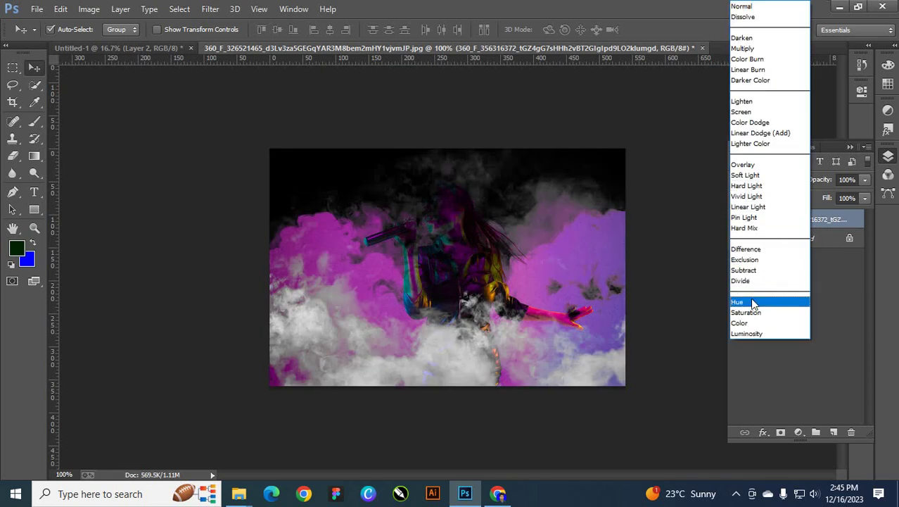
{"action": "left_click", "coordinate": [757, 325]}
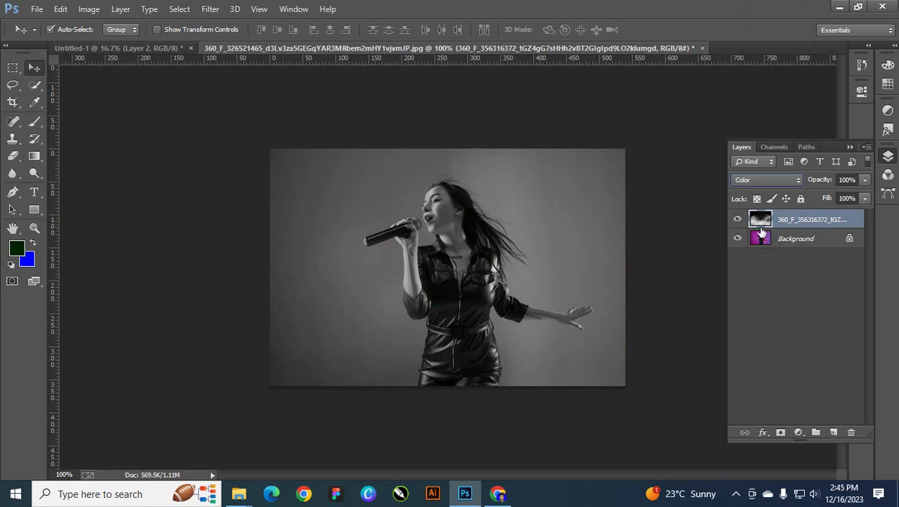
{"action": "left_click", "coordinate": [768, 183]}
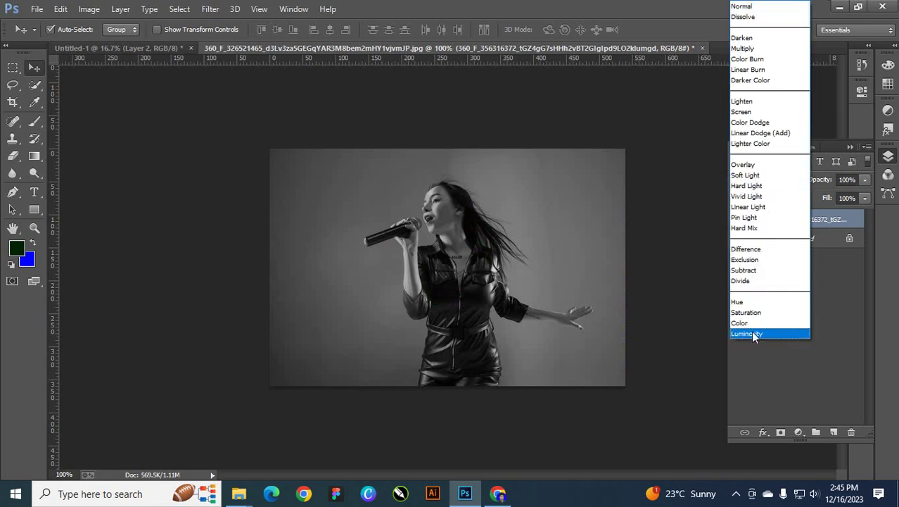
{"action": "left_click", "coordinate": [752, 331]}
Step: Set the smoke layer's blending mode to Soft Light
{"action": "left_click", "coordinate": [763, 183]}
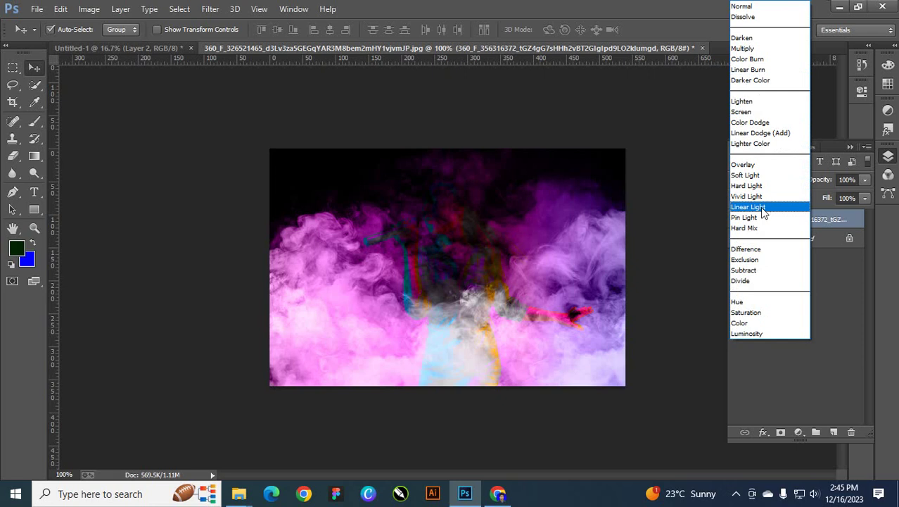
{"action": "left_click", "coordinate": [756, 175]}
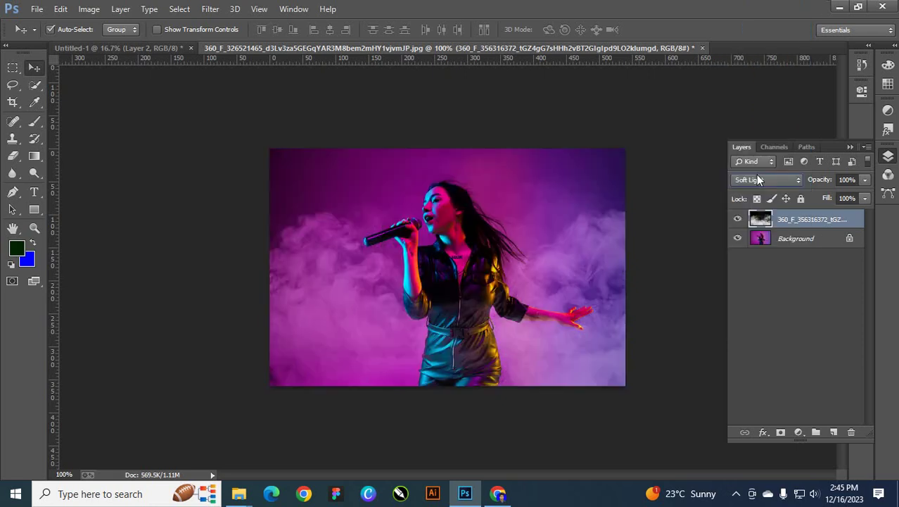
Step: Hide and show the smoke layer to compare it with the photo beneath, and view the list of blending modes
{"action": "left_click", "coordinate": [737, 222]}
{"action": "left_click", "coordinate": [737, 222]}
{"action": "left_click", "coordinate": [737, 219]}
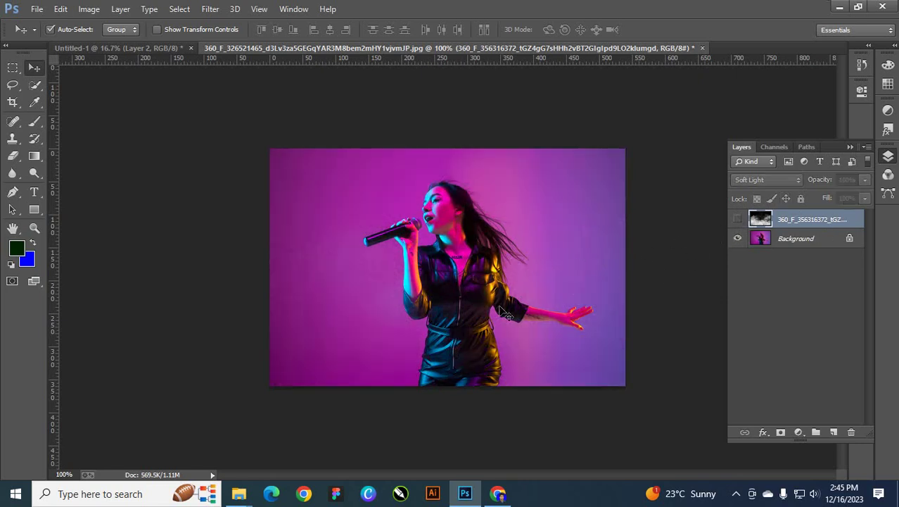
{"action": "left_click", "coordinate": [737, 219]}
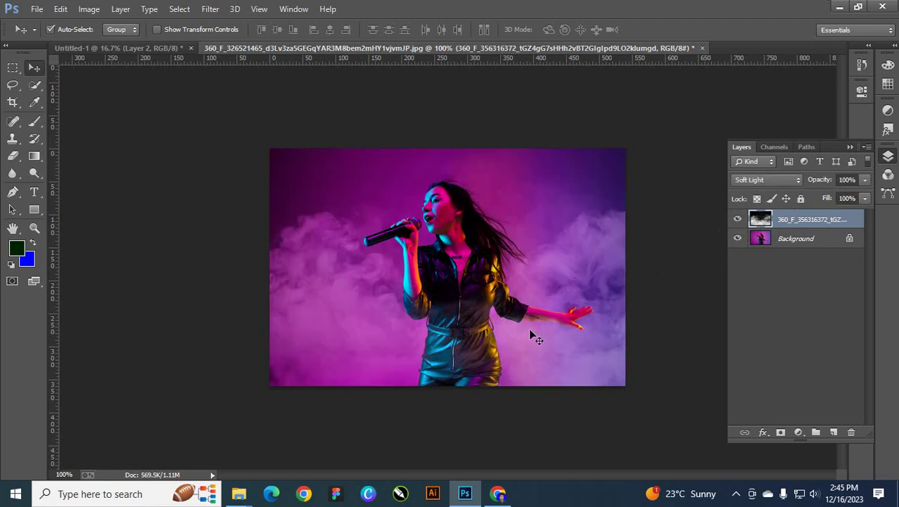
{"action": "left_click", "coordinate": [766, 181]}
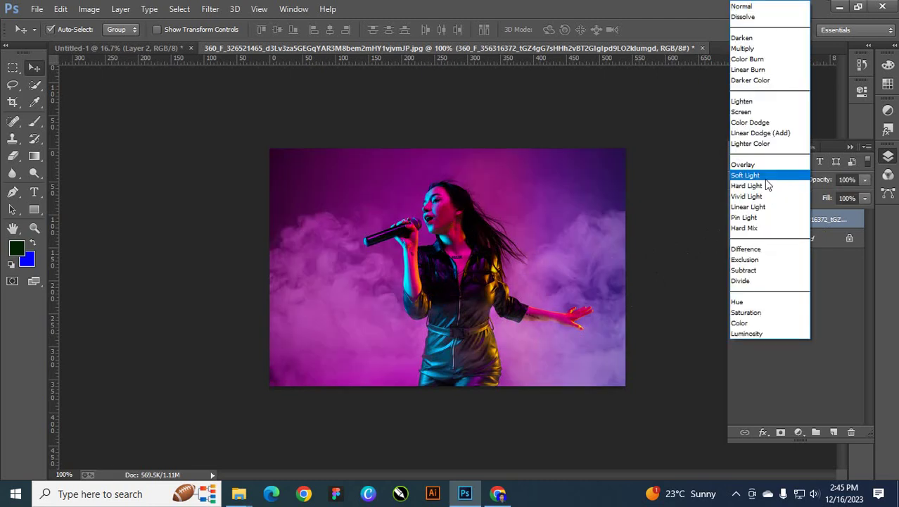
{"action": "left_click", "coordinate": [842, 242]}
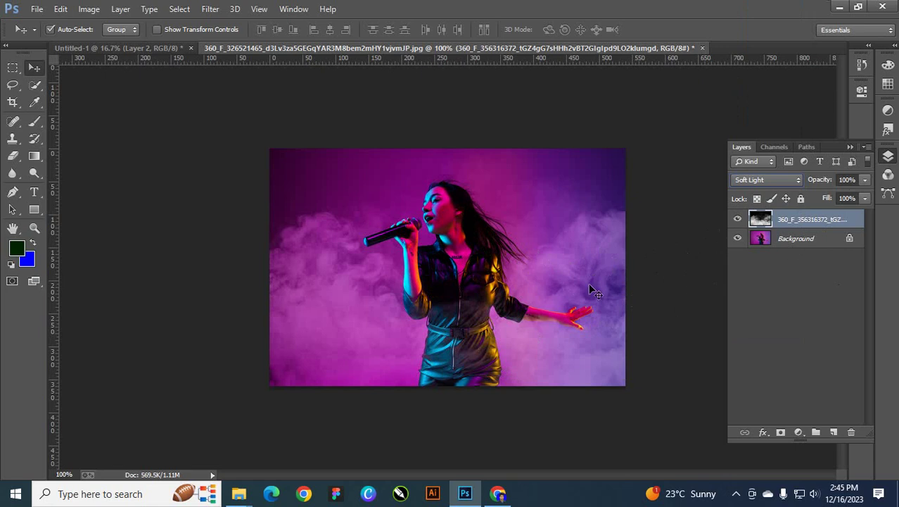
Step: Set the layer filter type to Name and add five empty layers above the smoke layer
{"action": "left_click", "coordinate": [736, 494]}
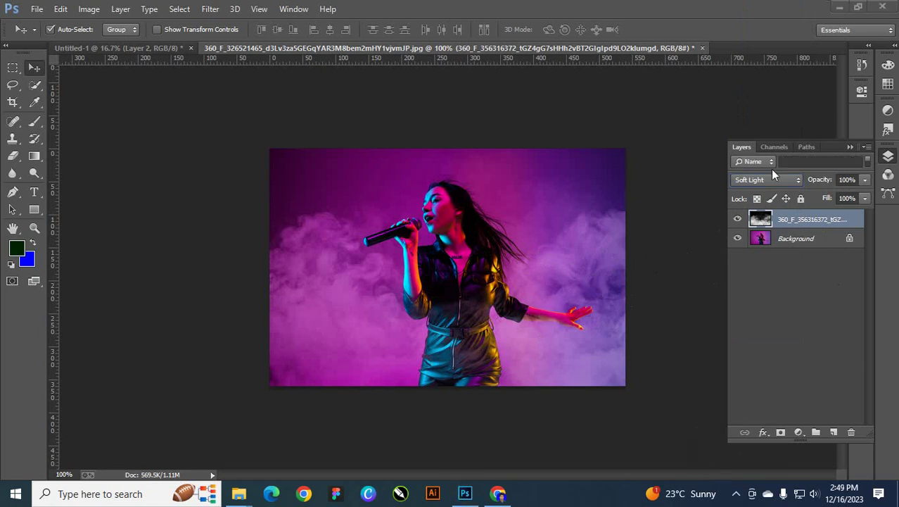
{"action": "left_click", "coordinate": [767, 165]}
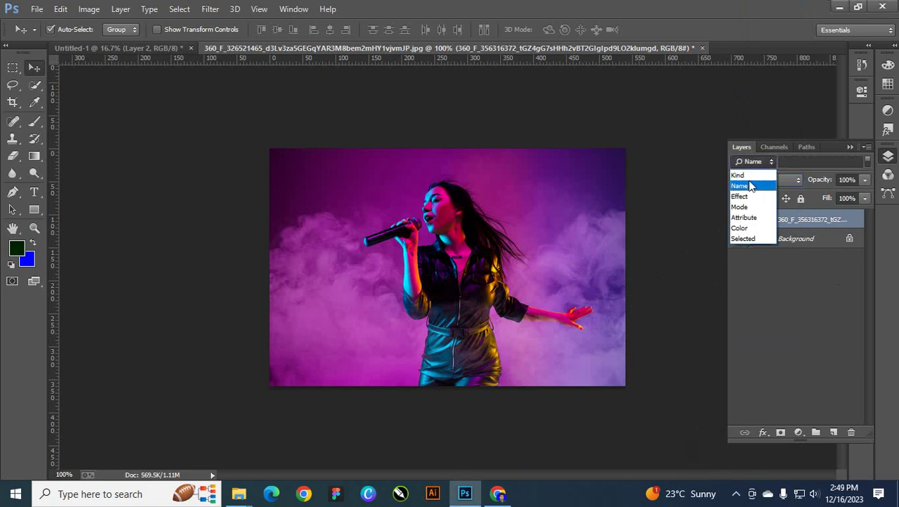
{"action": "left_click", "coordinate": [742, 185]}
{"action": "left_click", "coordinate": [834, 432]}
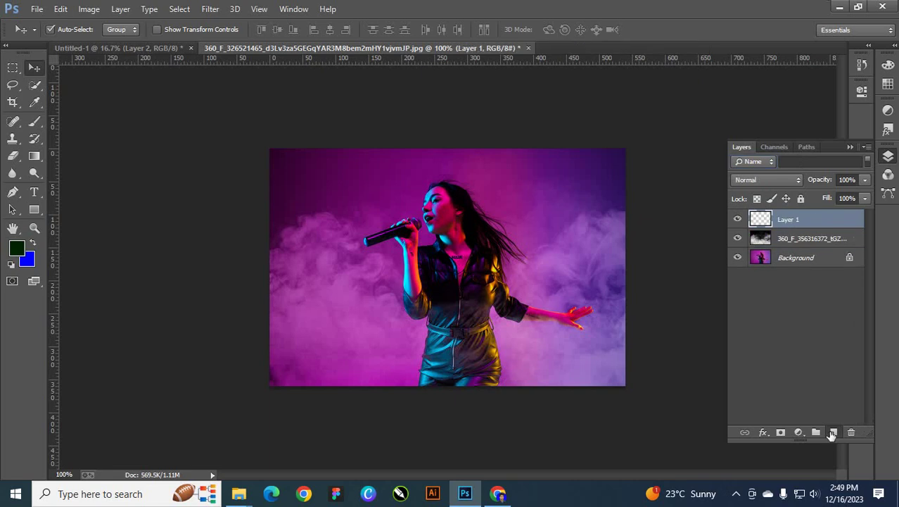
{"action": "left_click", "coordinate": [833, 432]}
{"action": "left_click", "coordinate": [833, 432]}
{"action": "left_click", "coordinate": [834, 432]}
{"action": "left_click", "coordinate": [833, 432]}
Step: Filter the layer list by the name "layer 5"
{"action": "left_click", "coordinate": [760, 163]}
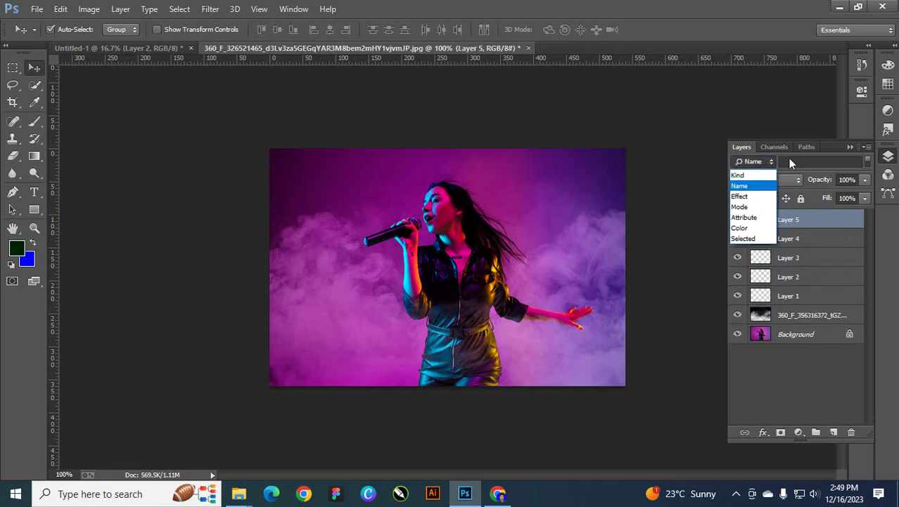
{"action": "left_click", "coordinate": [792, 162]}
{"action": "type", "text": "l"}
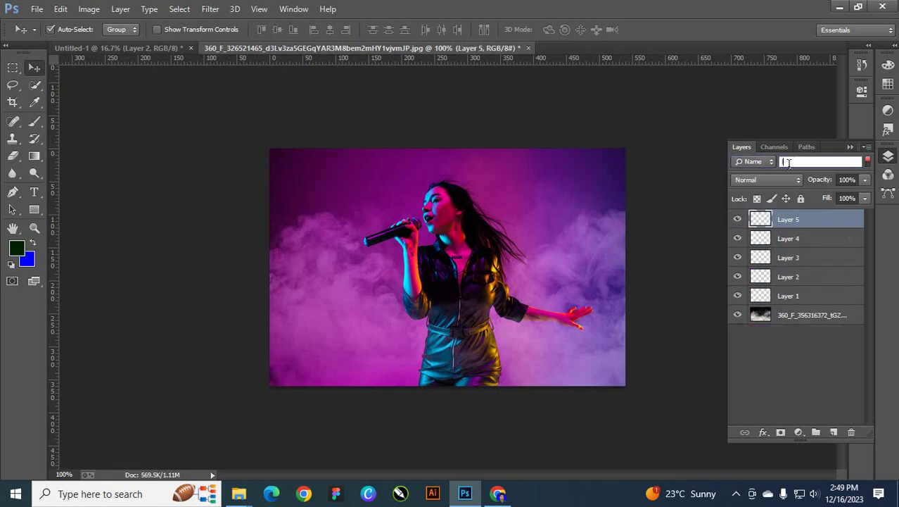
{"action": "type", "text": "ayer "}
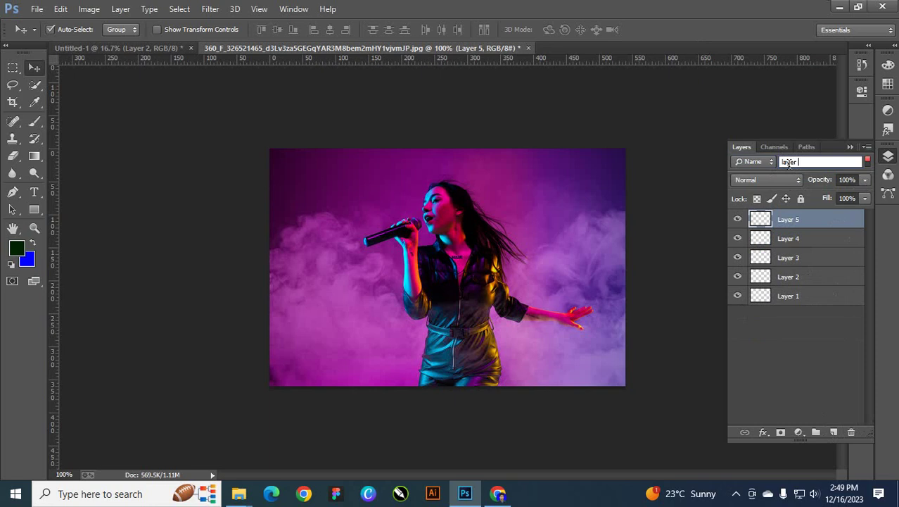
{"action": "type", "text": "5"}
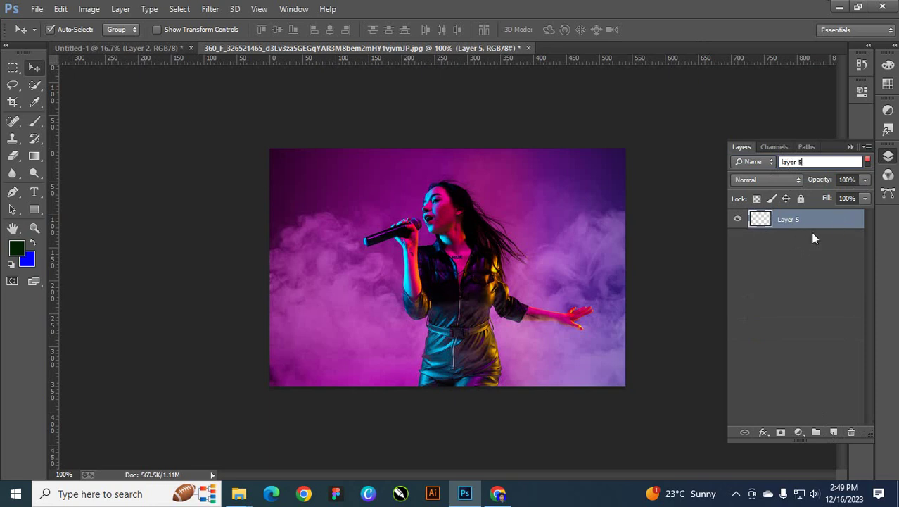
Step: Clear the name search from the layer filter and set the filter type to Kind
{"action": "key", "text": "ctrl+a"}
{"action": "left_click", "coordinate": [770, 161]}
{"action": "left_click", "coordinate": [769, 182]}
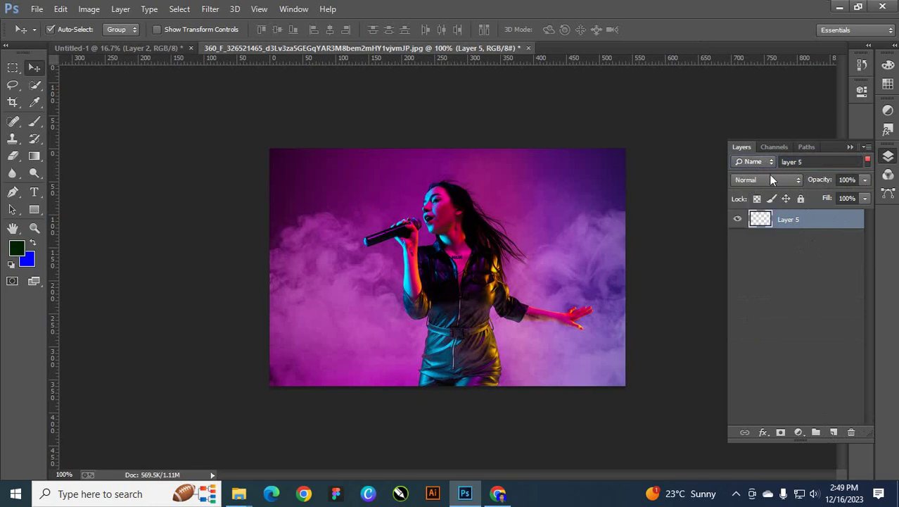
{"action": "left_click", "coordinate": [818, 164]}
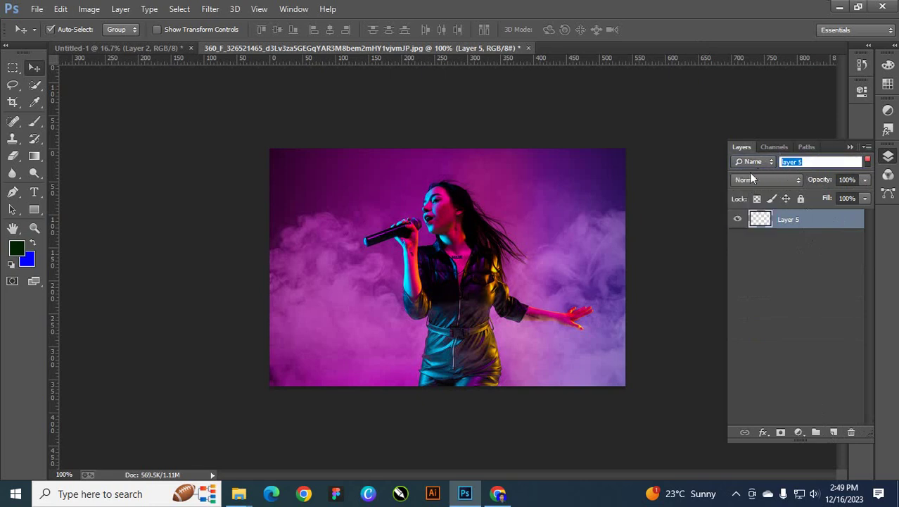
{"action": "key", "text": "BackSpace"}
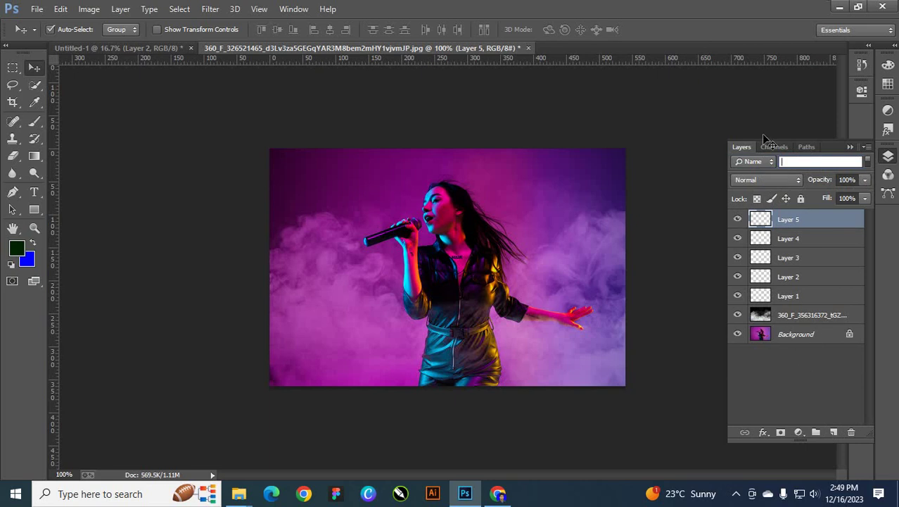
{"action": "left_click", "coordinate": [771, 168]}
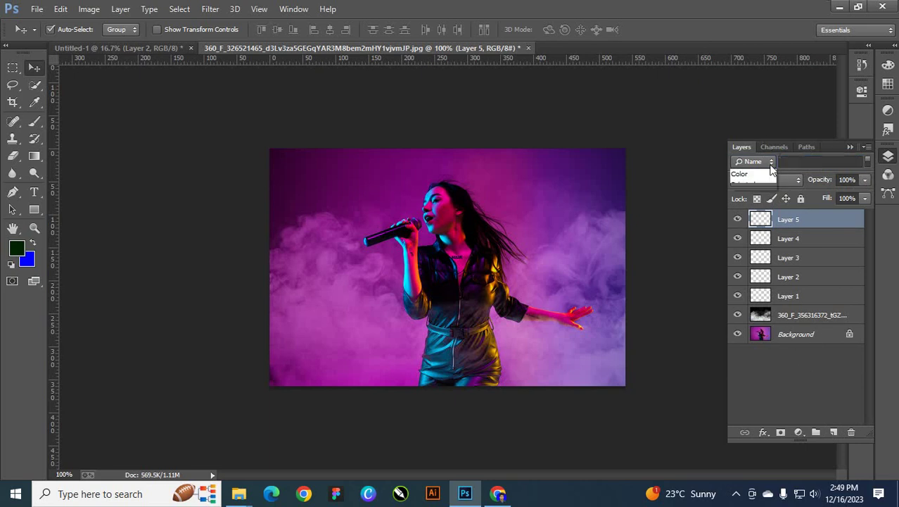
{"action": "left_click", "coordinate": [749, 177]}
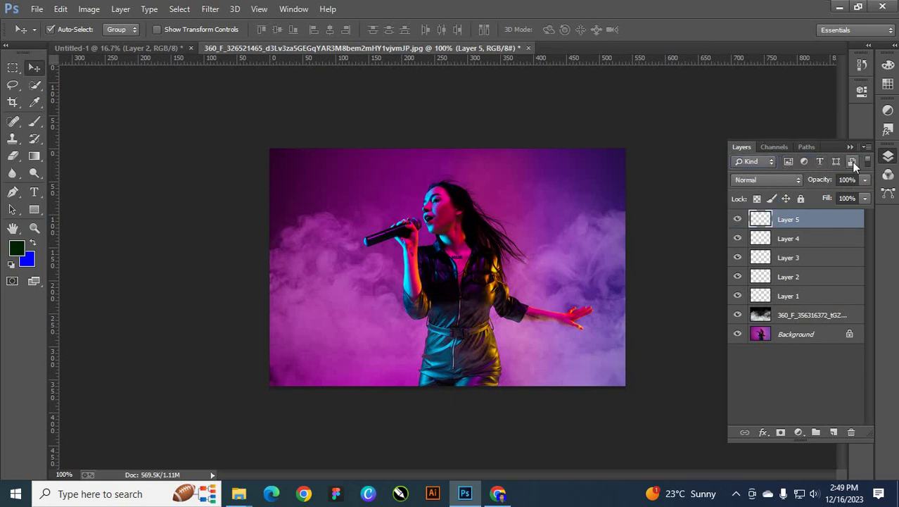
Step: Filter the layers by Effect, Mode and Color in turn, and return the filter type to Kind
{"action": "left_click", "coordinate": [761, 166]}
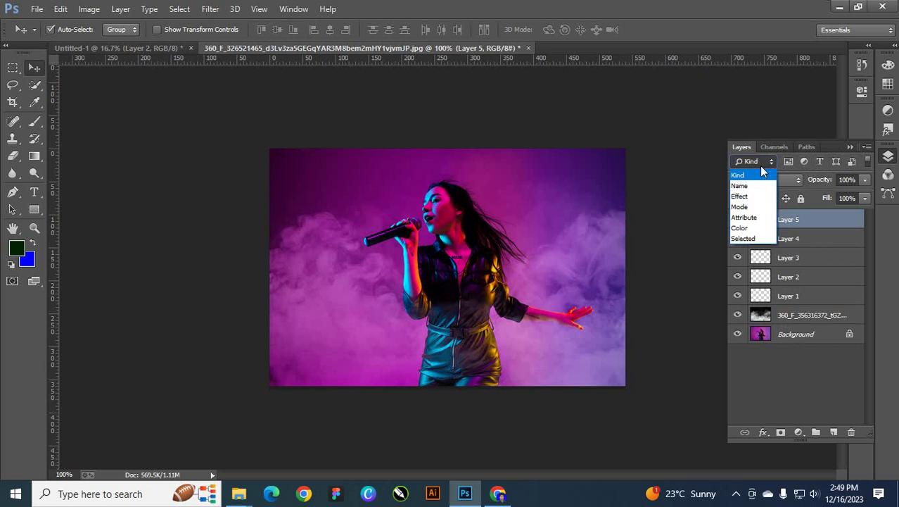
{"action": "left_click", "coordinate": [740, 197]}
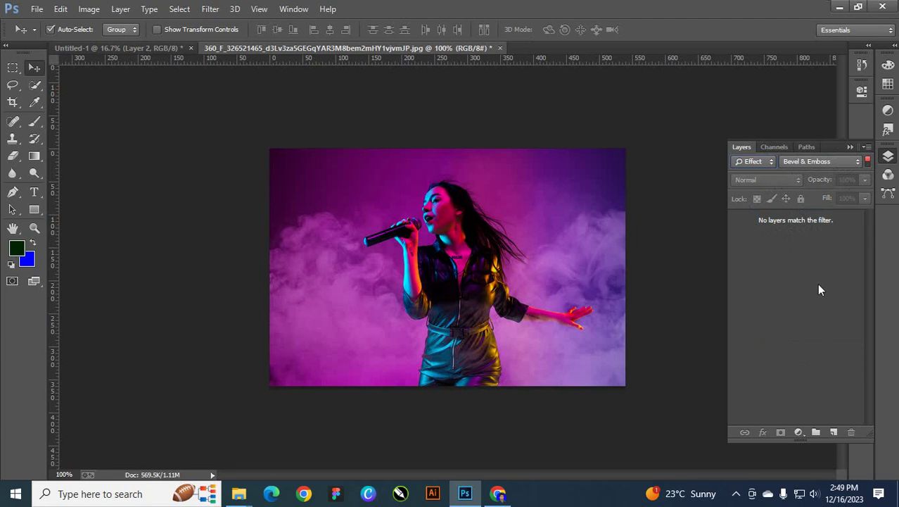
{"action": "left_click", "coordinate": [758, 167]}
{"action": "left_click", "coordinate": [742, 206]}
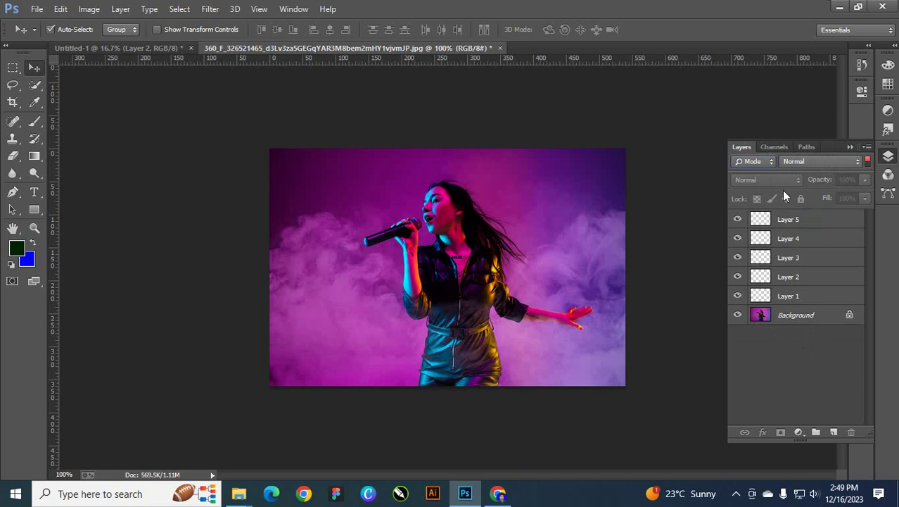
{"action": "left_click", "coordinate": [751, 161]}
{"action": "left_click", "coordinate": [750, 229]}
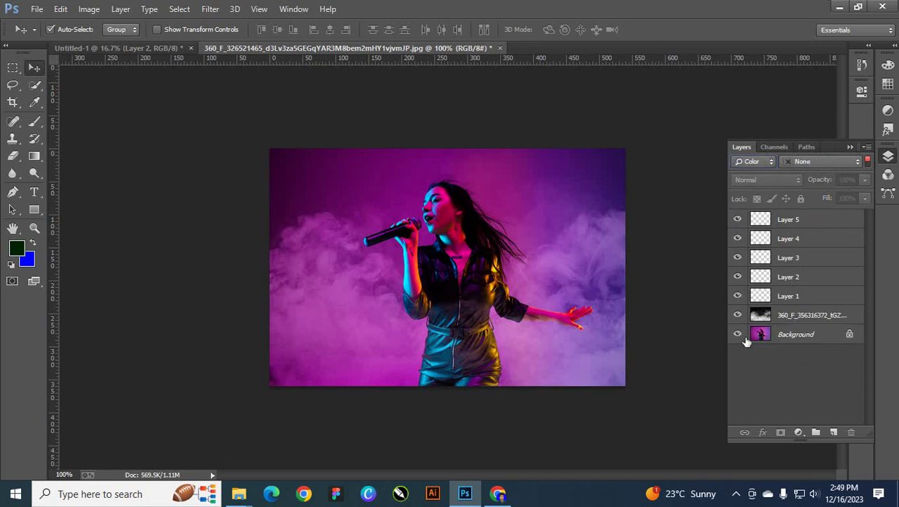
{"action": "left_click", "coordinate": [771, 162]}
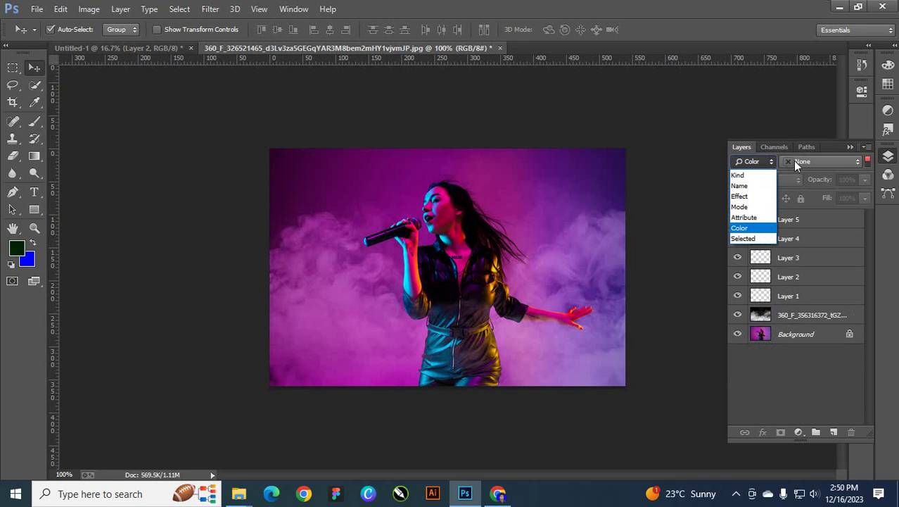
{"action": "left_click", "coordinate": [738, 174]}
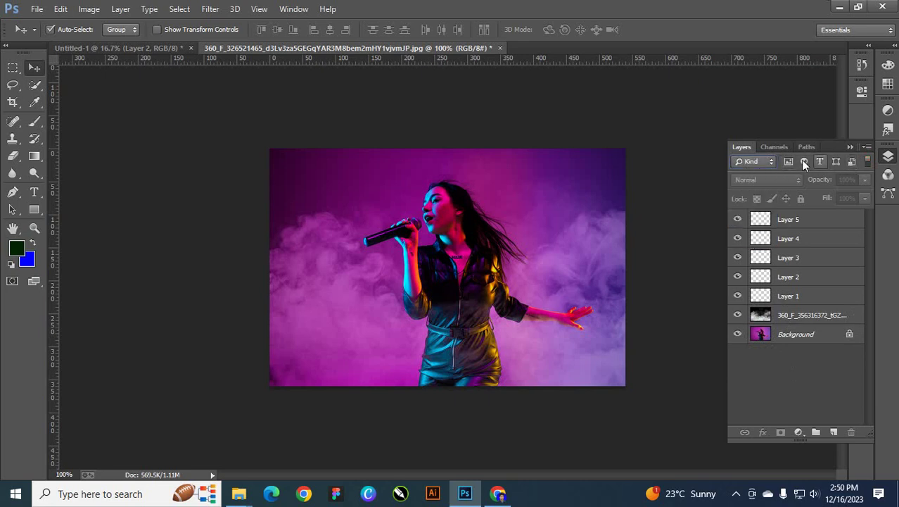
Step: Switch layer filtering off and on repeatedly, leaving it enabled
{"action": "left_click", "coordinate": [868, 163]}
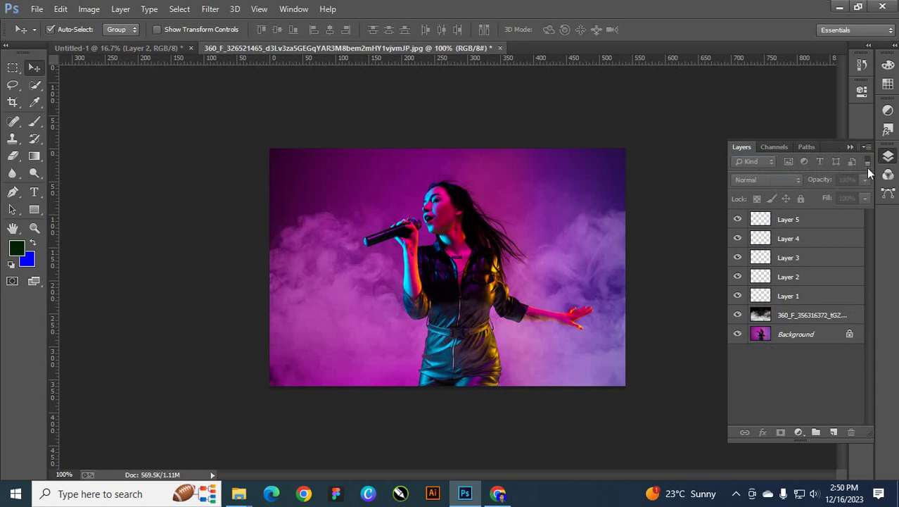
{"action": "left_click", "coordinate": [867, 165]}
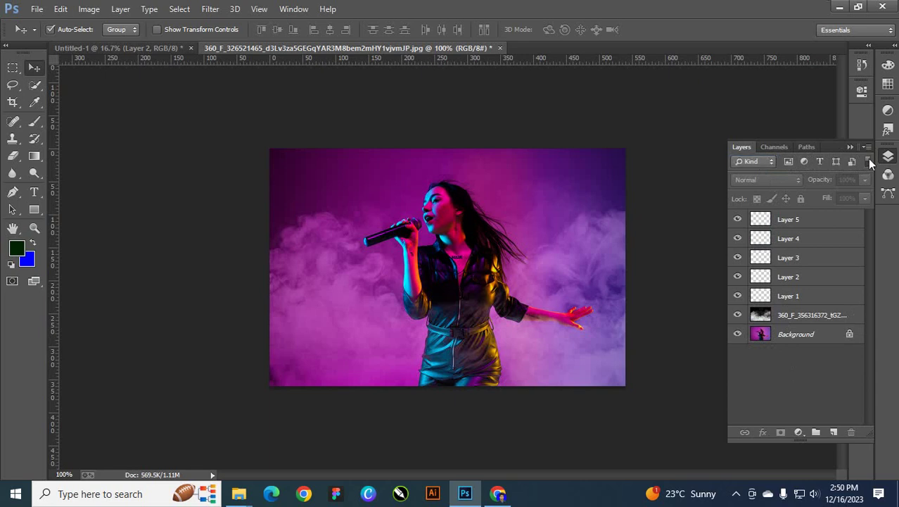
{"action": "left_click", "coordinate": [869, 163]}
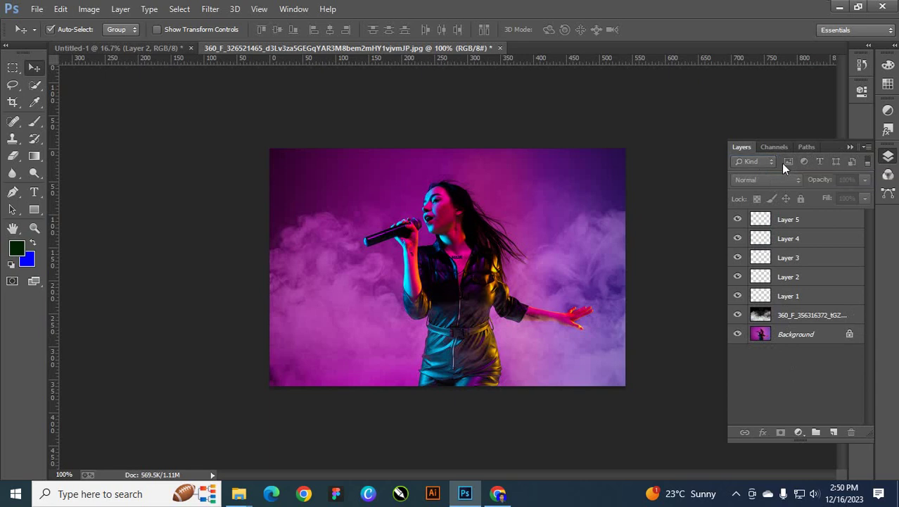
{"action": "left_click", "coordinate": [868, 163]}
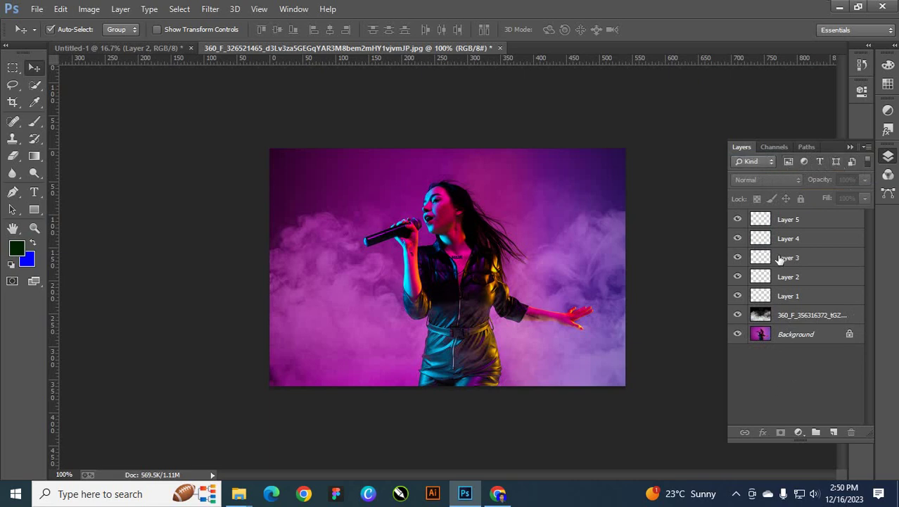
Step: Delete the five empty layers, Layer 1 through Layer 5, above the smoke layer
{"action": "left_click", "coordinate": [785, 224]}
{"action": "left_click", "coordinate": [794, 295], "text": "shift"}
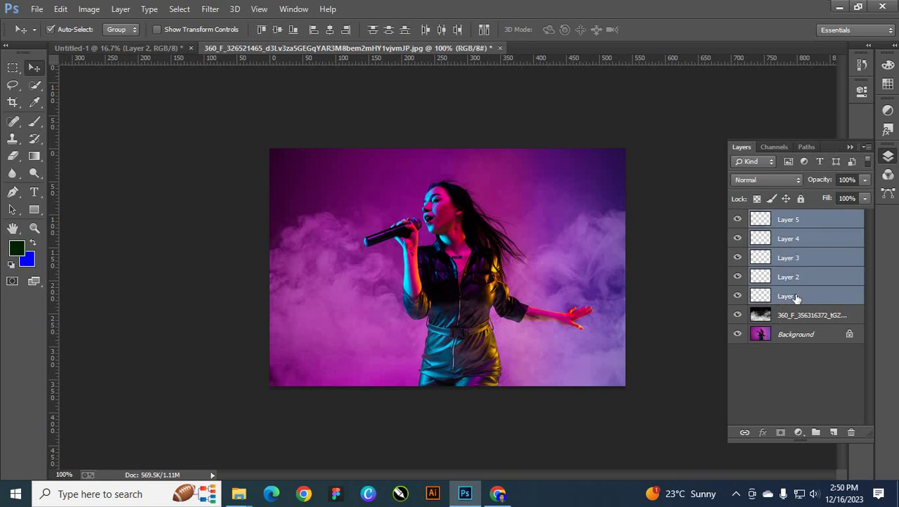
{"action": "key", "text": "Delete"}
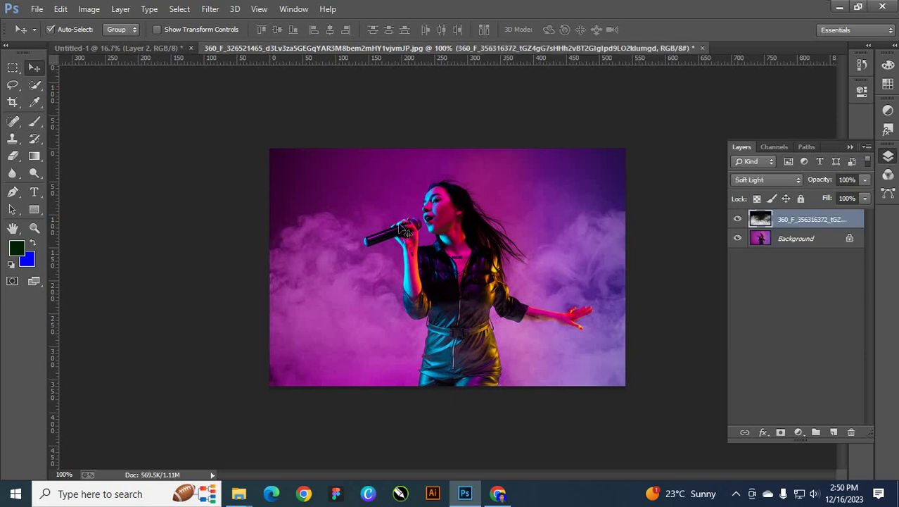
Step: In the Untitled-1 document, move the dark green rectangle above the red bar and add a new layer above Layer 2
{"action": "left_click", "coordinate": [177, 49]}
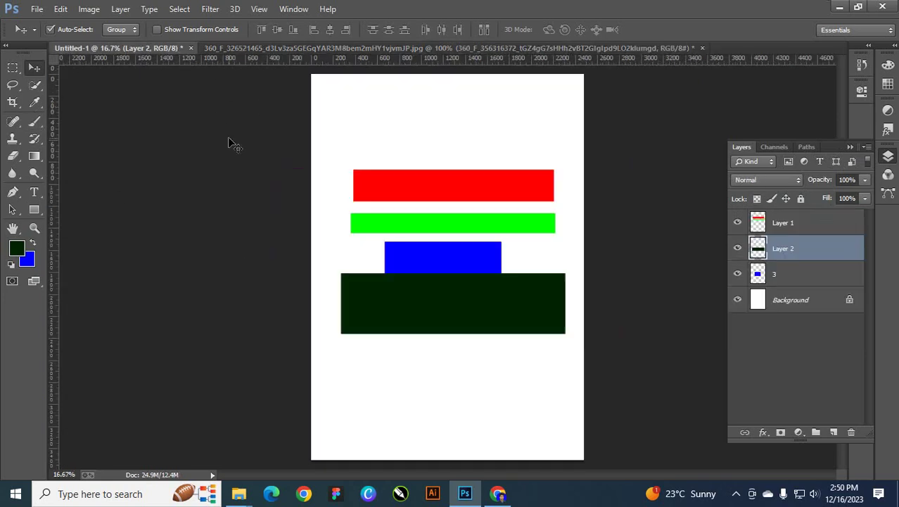
{"action": "left_click_drag", "start_coordinate": [480, 299], "coordinate": [481, 116]}
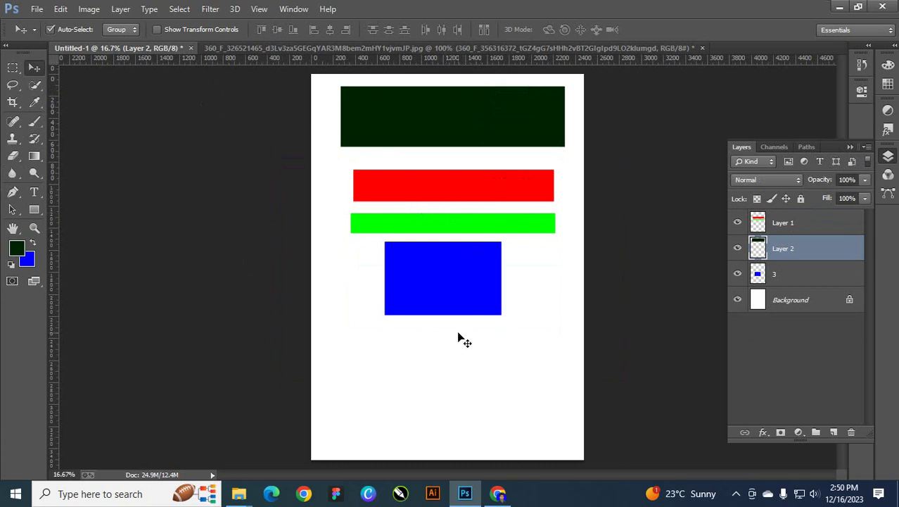
{"action": "left_click", "coordinate": [837, 429]}
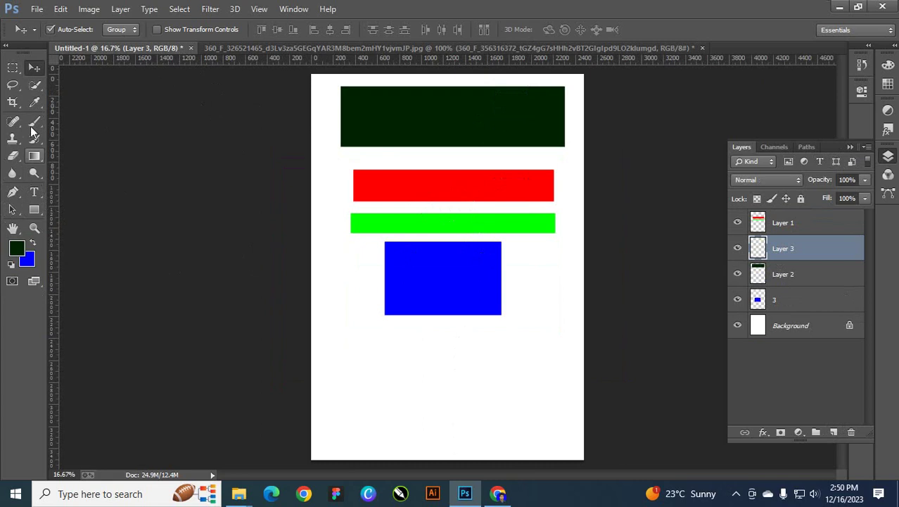
Step: Set the background color to cyan with CMYK values C 100, M 0, Y 0, K 0
{"action": "left_click", "coordinate": [29, 264]}
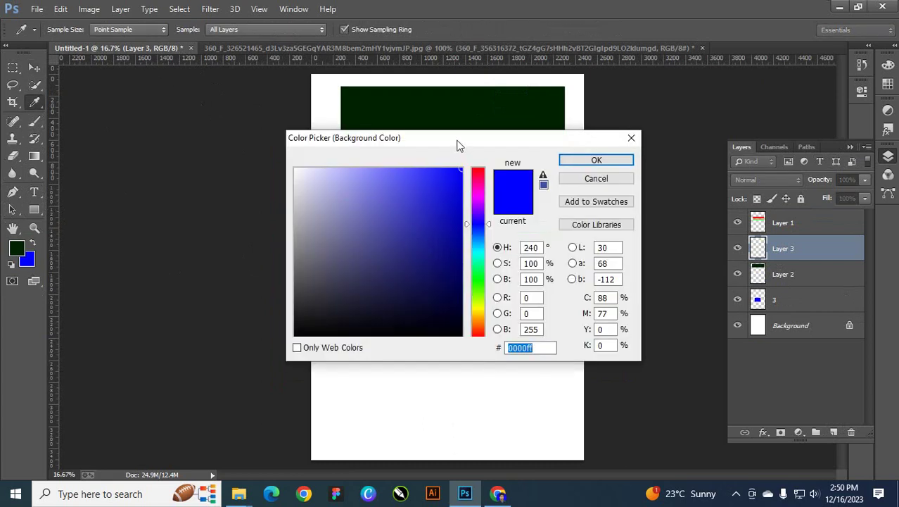
{"action": "left_click_drag", "start_coordinate": [458, 145], "coordinate": [481, 187]}
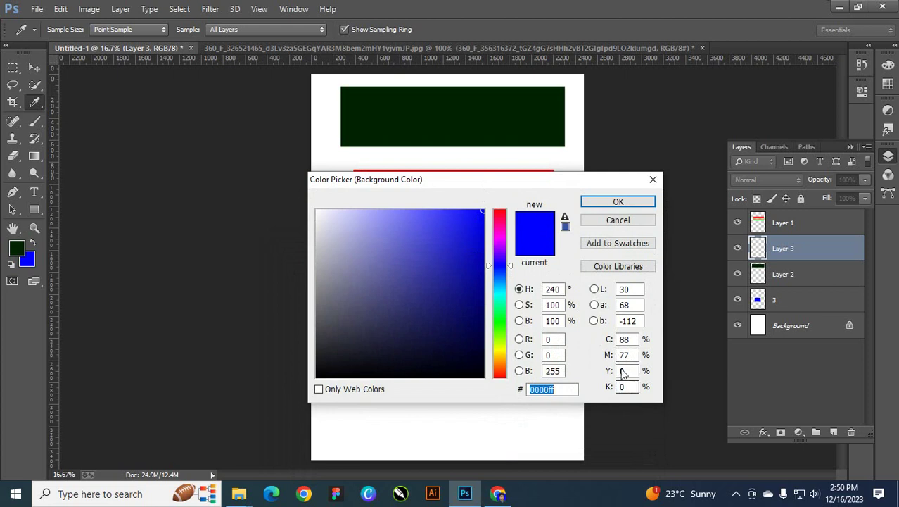
{"action": "left_click_drag", "start_coordinate": [578, 183], "coordinate": [461, 190]}
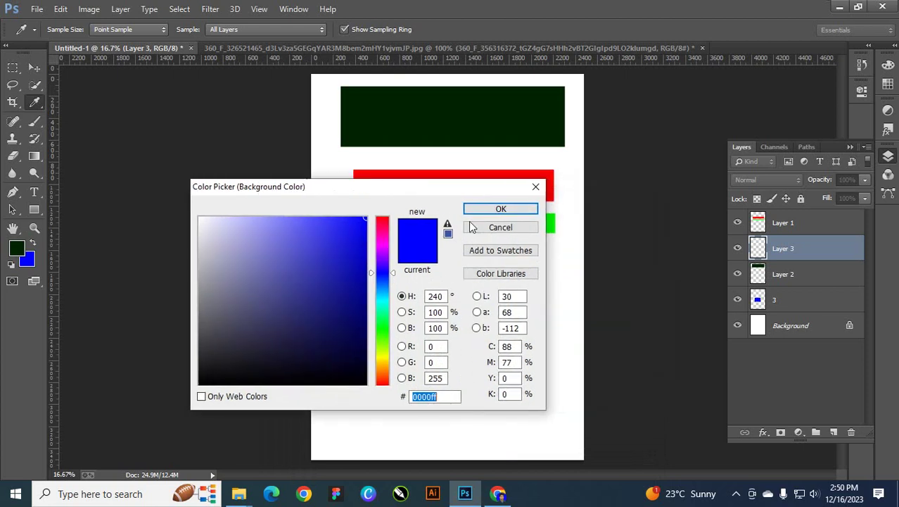
{"action": "left_click", "coordinate": [511, 351]}
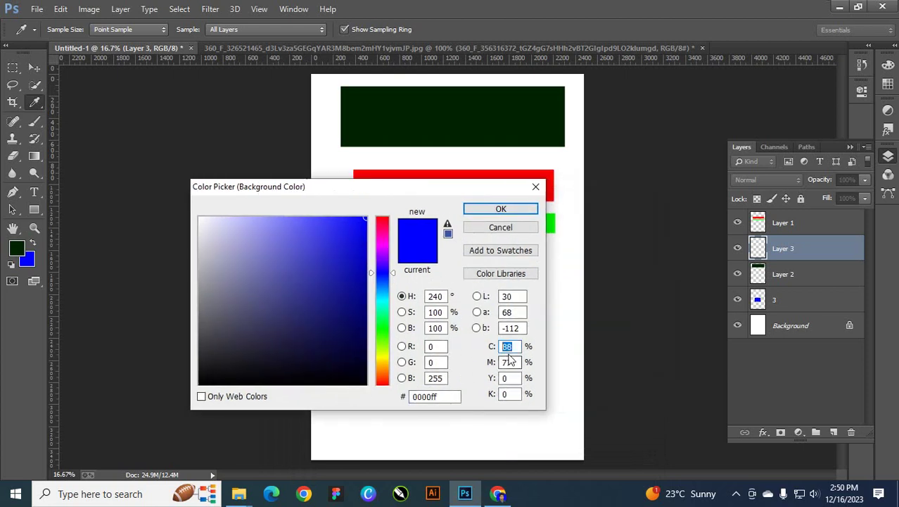
{"action": "type", "text": "100"}
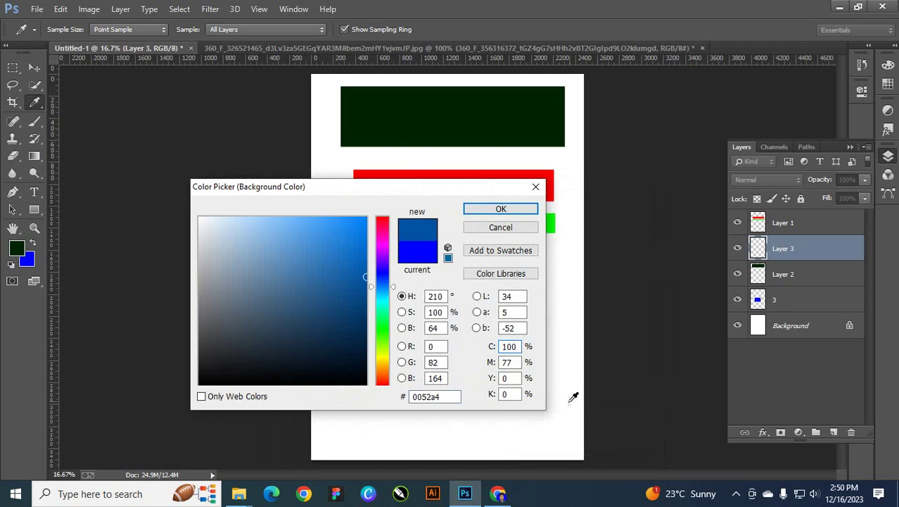
{"action": "left_click", "coordinate": [519, 362]}
{"action": "type", "text": "0"}
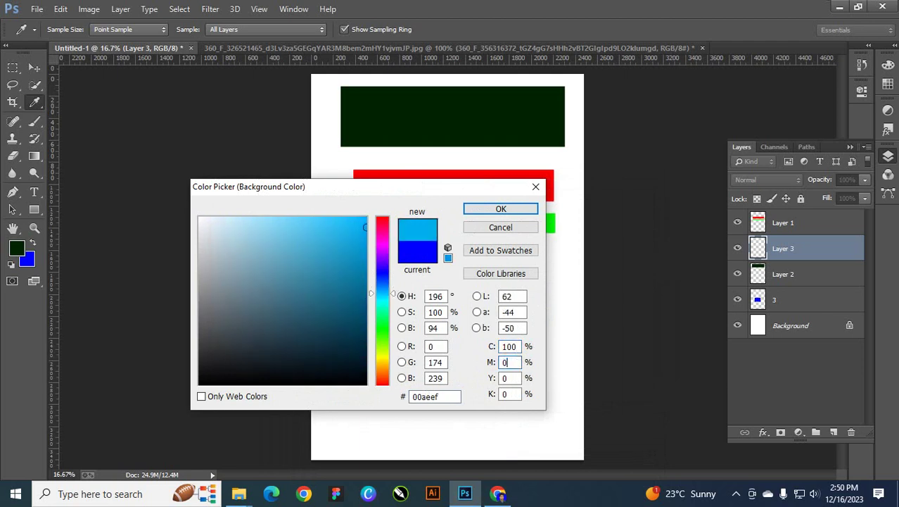
{"action": "left_click", "coordinate": [512, 210]}
{"action": "key", "text": "v"}
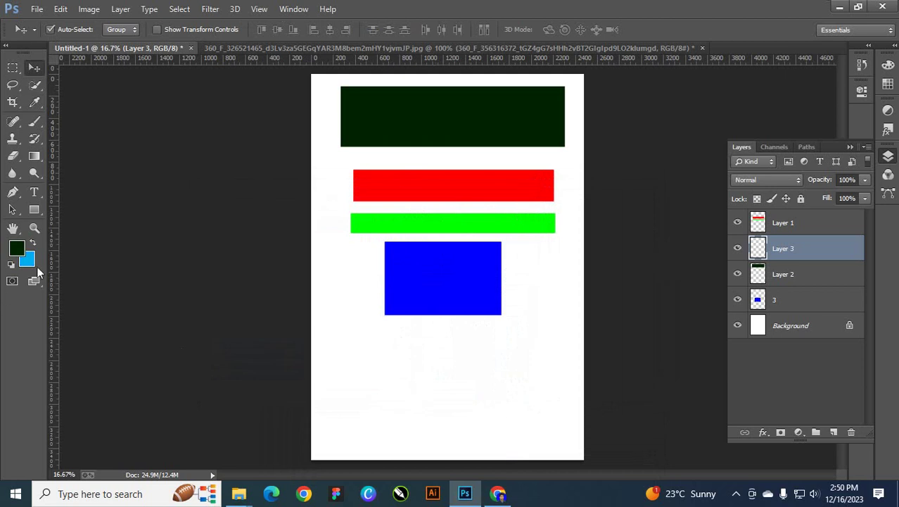
Step: On Layer 3, select a wide rectangular area below the blue rectangle, fill it with the cyan background color and deselect
{"action": "left_click", "coordinate": [12, 69]}
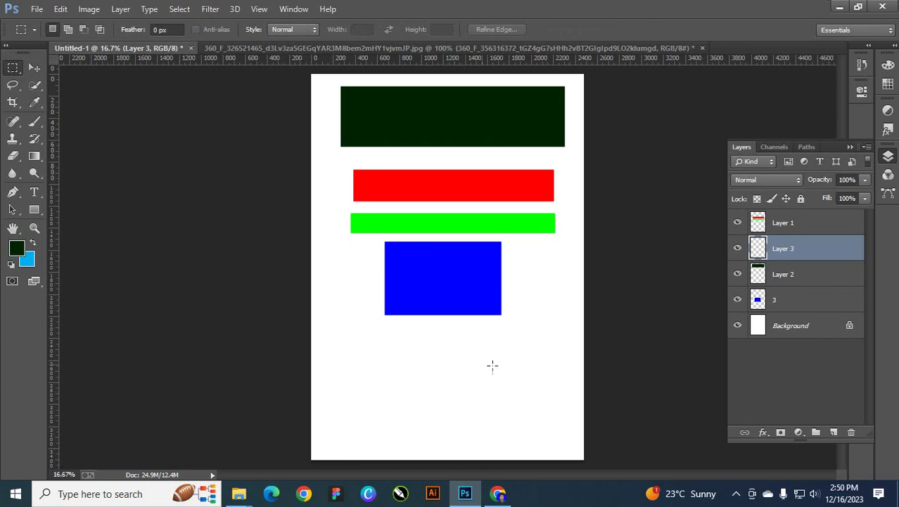
{"action": "left_click_drag", "start_coordinate": [371, 330], "coordinate": [550, 368]}
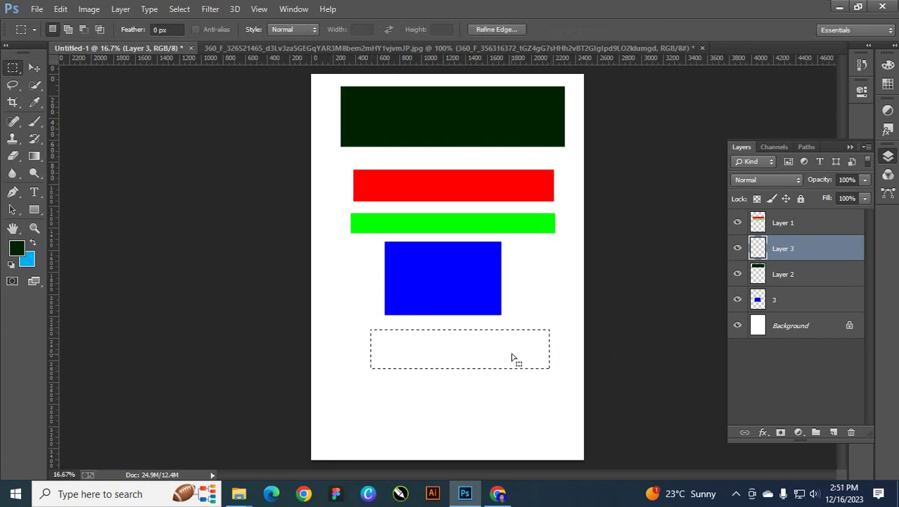
{"action": "key", "text": "ctrl+BackSpace"}
{"action": "key", "text": "ctrl+d"}
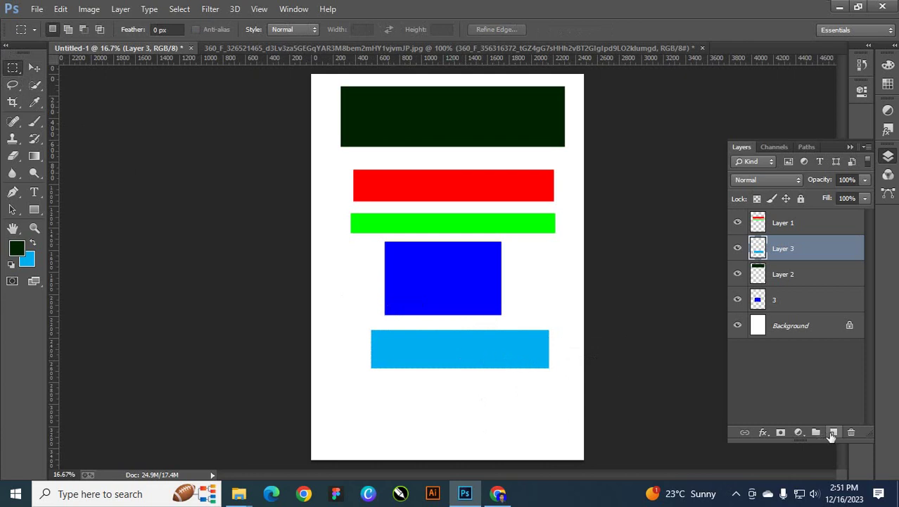
Step: Add a new layer above Layer 3 and make a rectangular selection just below the cyan bar
{"action": "left_click", "coordinate": [833, 432]}
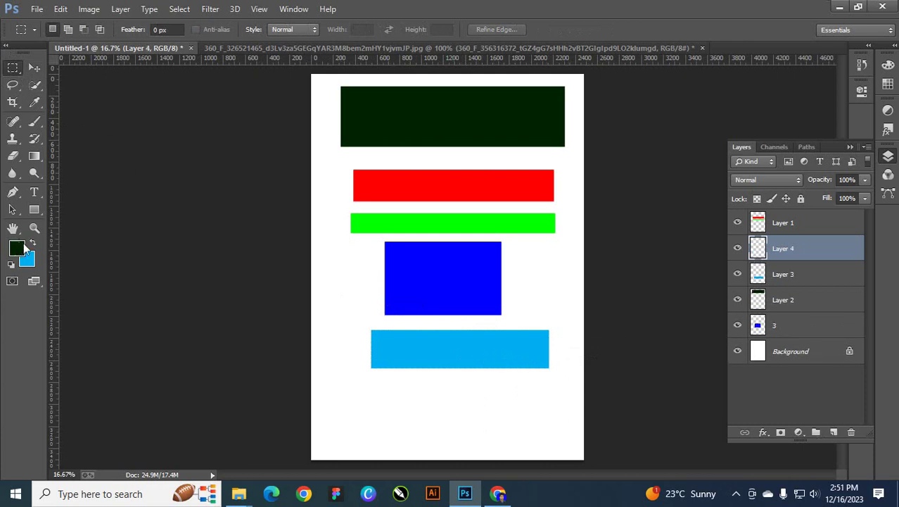
{"action": "right_click", "coordinate": [13, 68]}
{"action": "left_click", "coordinate": [71, 66]}
{"action": "left_click_drag", "start_coordinate": [374, 378], "coordinate": [548, 404]}
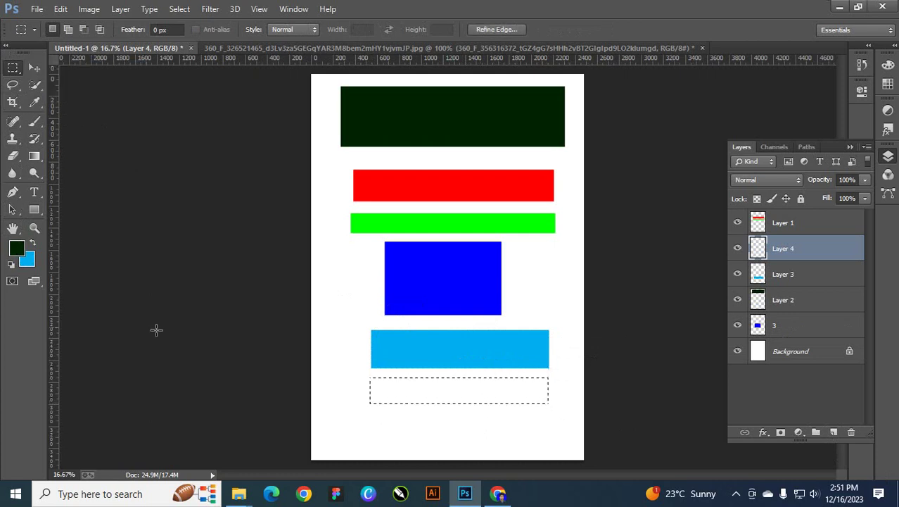
Step: Set the background color to magenta (C 0, M 100, Y 0, K 0), fill the selection below the cyan bar with it and deselect
{"action": "left_click", "coordinate": [25, 263]}
{"action": "left_click", "coordinate": [513, 362]}
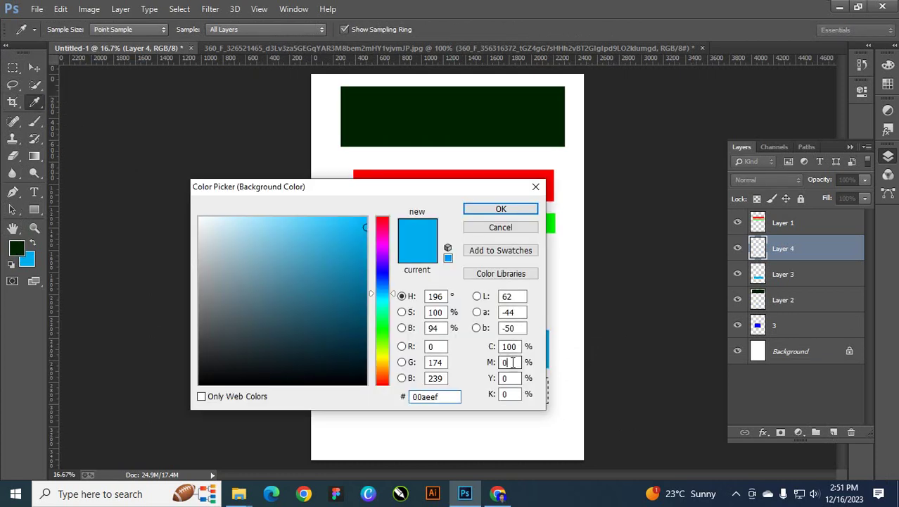
{"action": "type", "text": "100"}
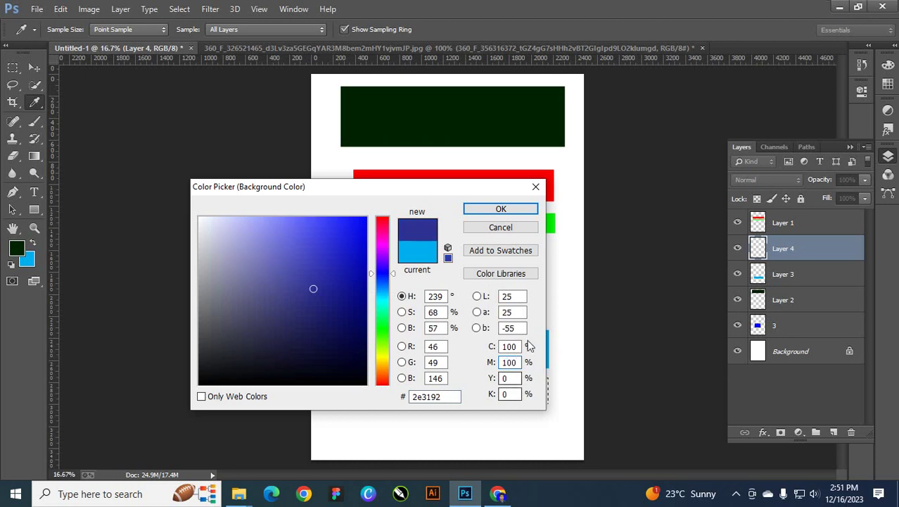
{"action": "double_click", "coordinate": [509, 346]}
{"action": "type", "text": "0"}
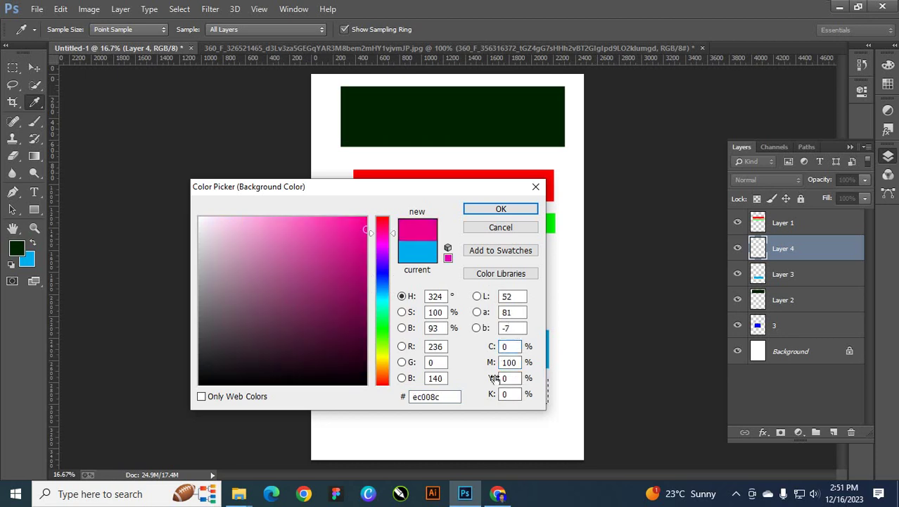
{"action": "left_click", "coordinate": [512, 209]}
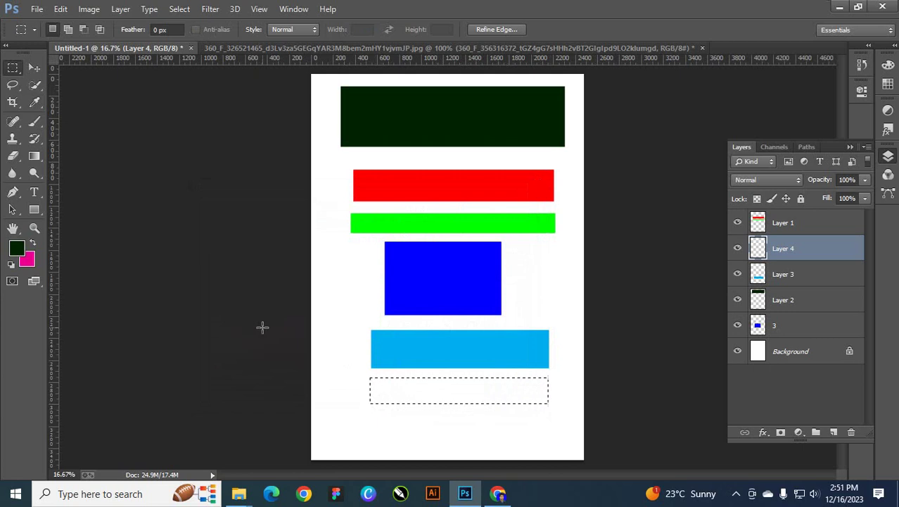
{"action": "key", "text": "ctrl+BackSpace"}
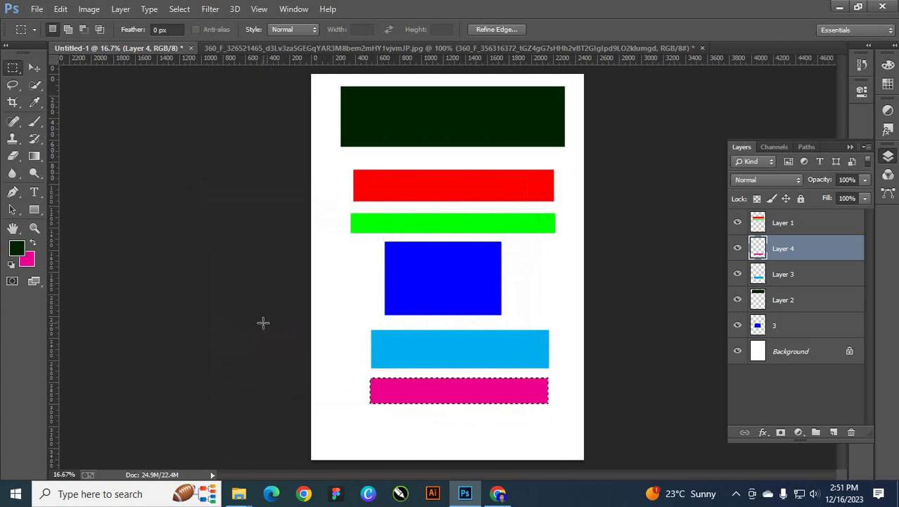
{"action": "key", "text": "ctrl+d"}
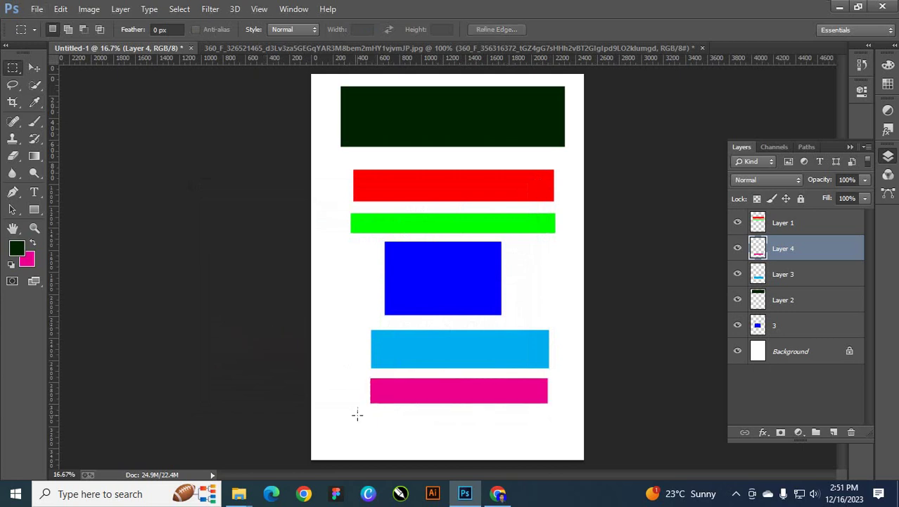
Step: Select a thin strip below the magenta bar and set the background color to yellow (C 0, M 0, Y 100, K 0)
{"action": "left_click_drag", "start_coordinate": [555, 429], "coordinate": [547, 423]}
{"action": "left_click", "coordinate": [27, 260]}
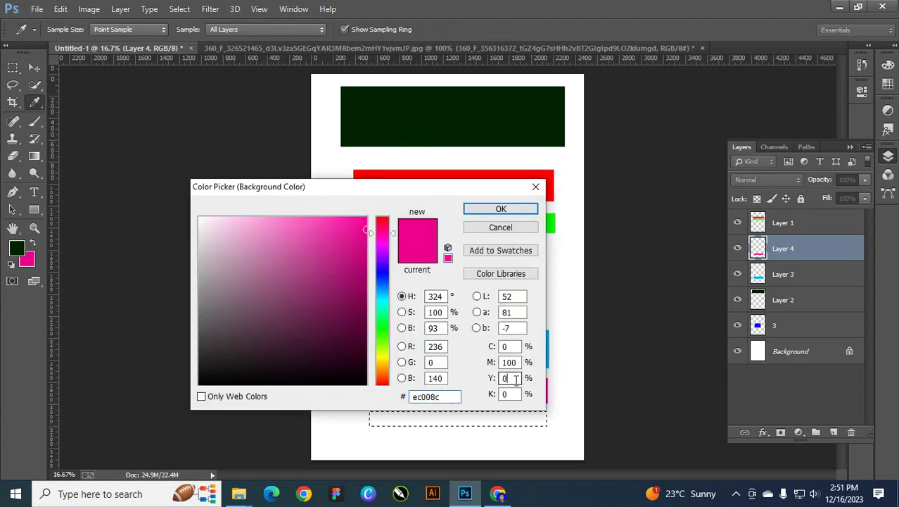
{"action": "double_click", "coordinate": [516, 380]}
{"action": "type", "text": "100"}
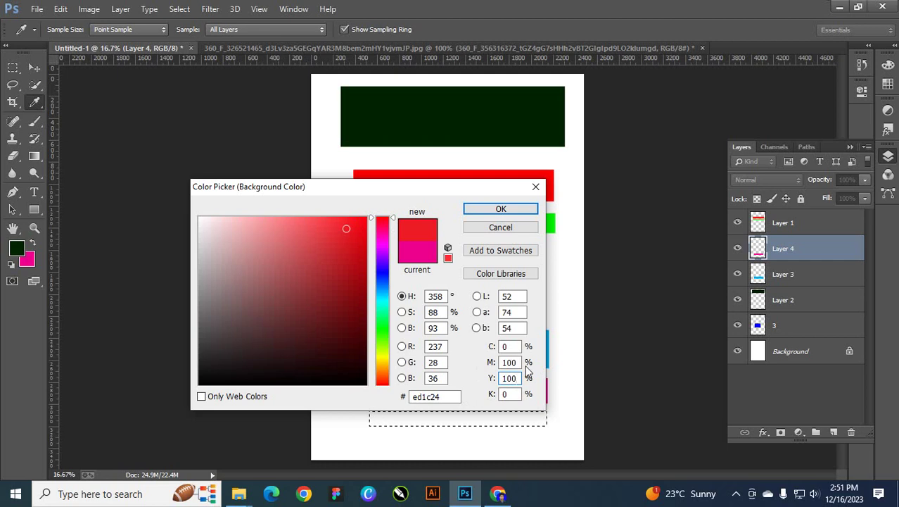
{"action": "double_click", "coordinate": [510, 362]}
{"action": "type", "text": "0"}
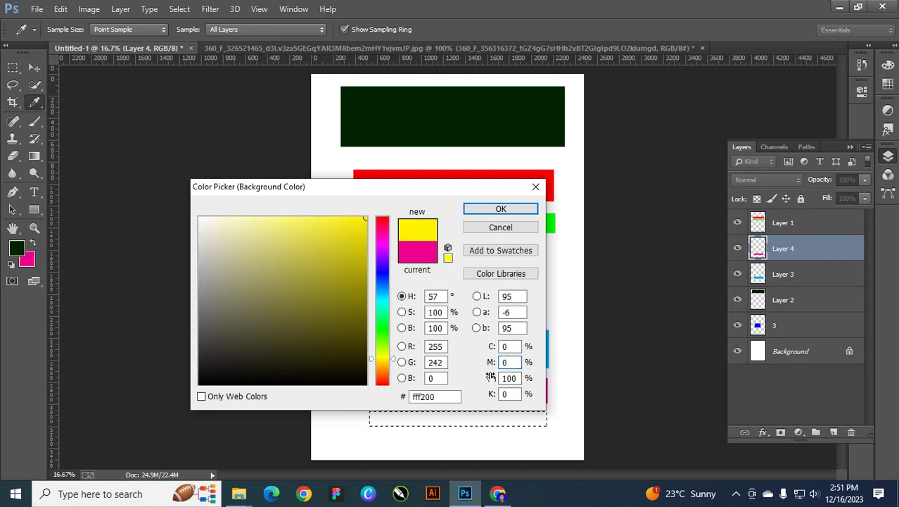
{"action": "left_click", "coordinate": [501, 210]}
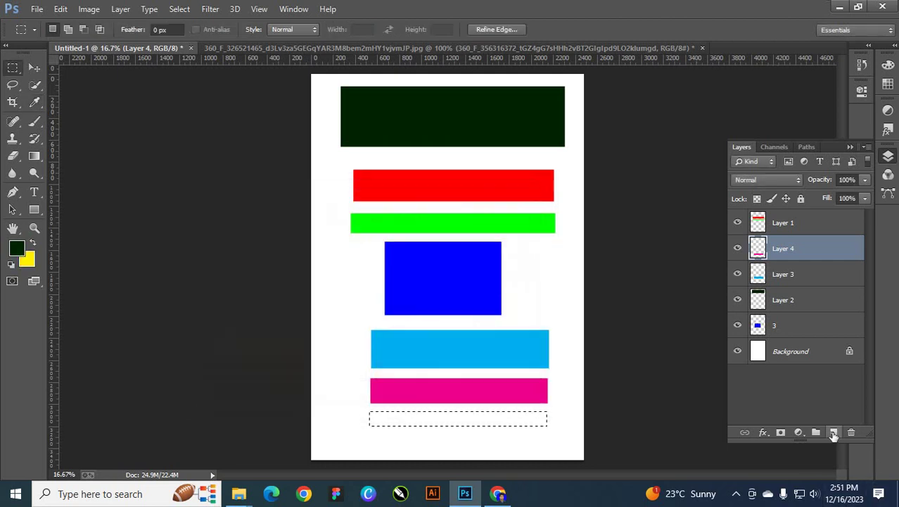
Step: Add a new layer above Layer 4, fill the selected strip with the yellow background color and deselect
{"action": "left_click", "coordinate": [833, 432]}
{"action": "key", "text": "ctrl+BackSpace"}
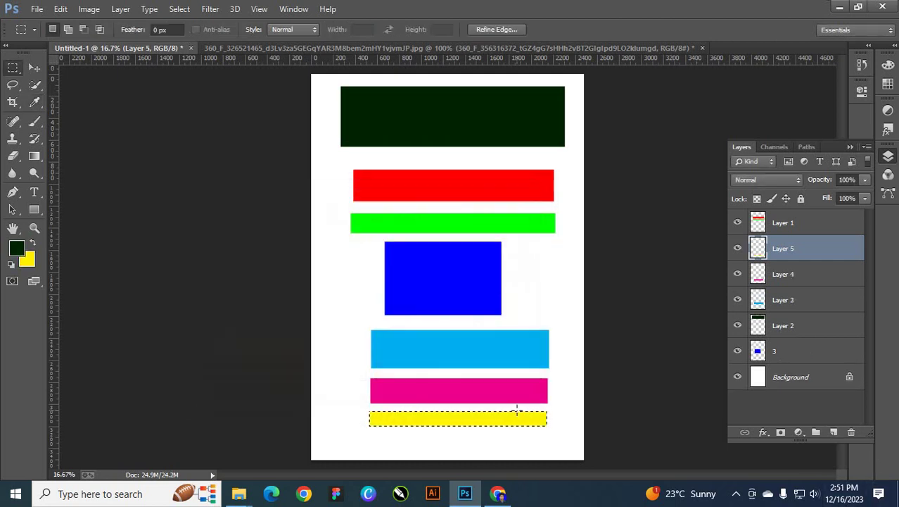
{"action": "key", "text": "ctrl+d"}
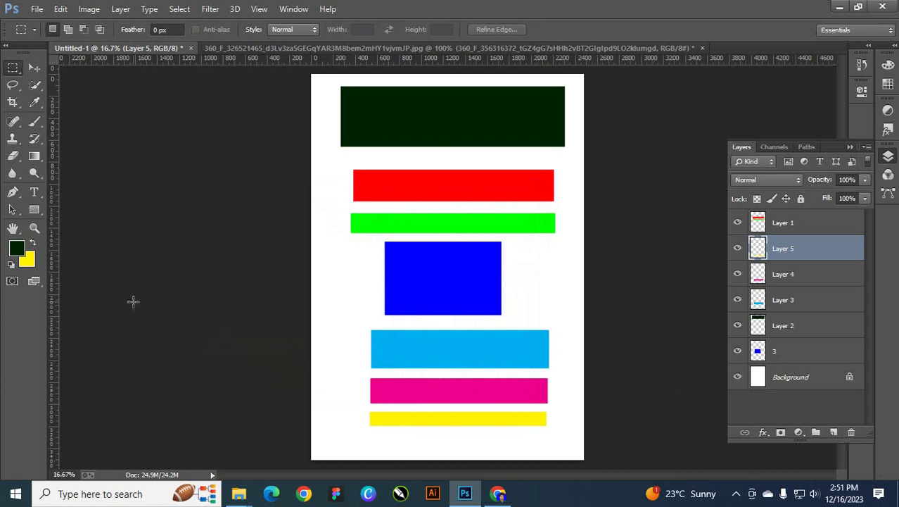
Step: On Layer 5, select a thin strip below the yellow bar, fill it with black (C 0, M 0, Y 0, K 100) and deselect
{"action": "left_click_drag", "start_coordinate": [367, 435], "coordinate": [542, 449]}
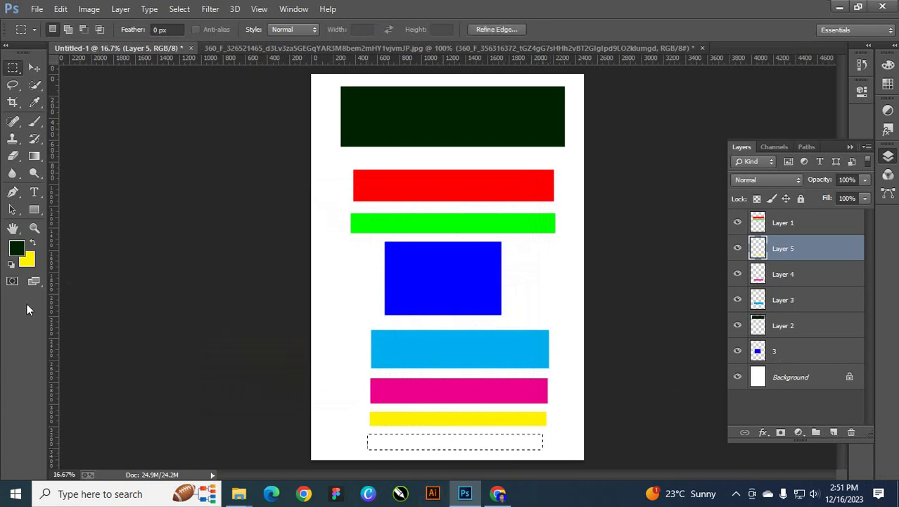
{"action": "left_click", "coordinate": [26, 260]}
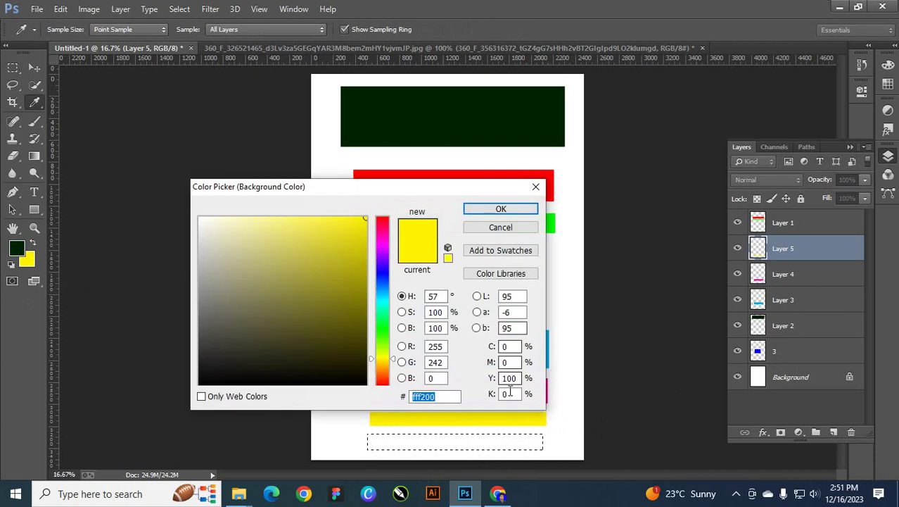
{"action": "left_click", "coordinate": [509, 394]}
{"action": "type", "text": "100"}
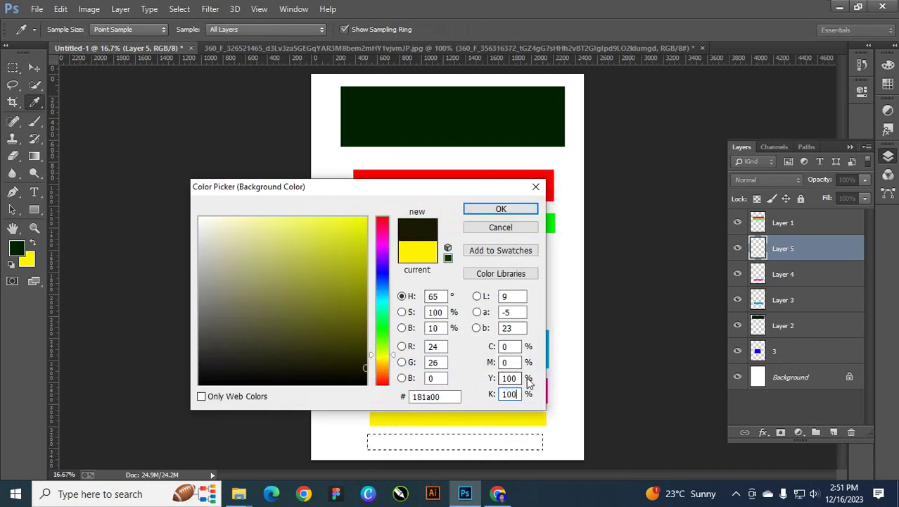
{"action": "double_click", "coordinate": [508, 378]}
{"action": "type", "text": "0"}
{"action": "key", "text": "Return"}
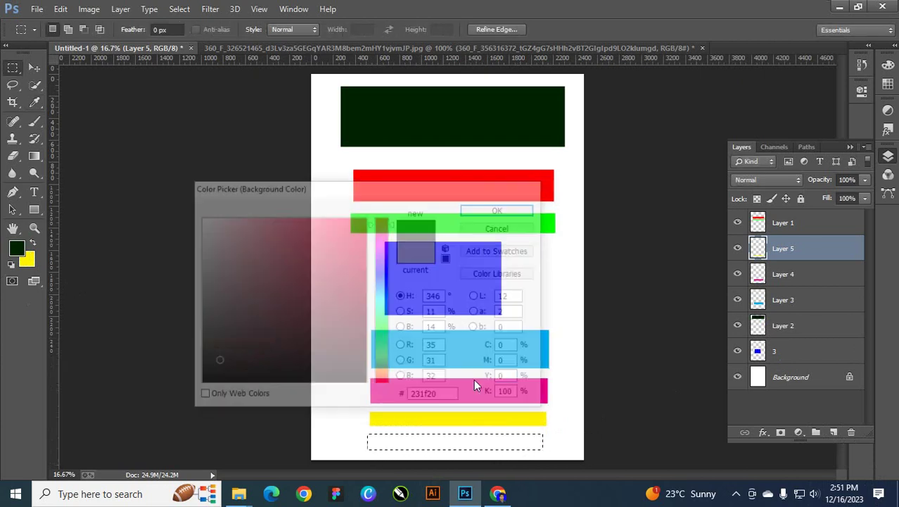
{"action": "key", "text": "ctrl+BackSpace"}
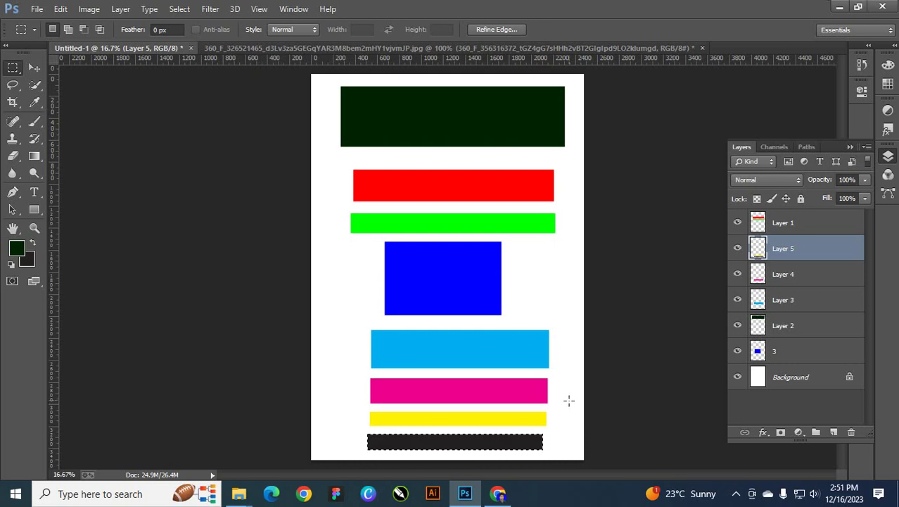
{"action": "key", "text": "ctrl+d"}
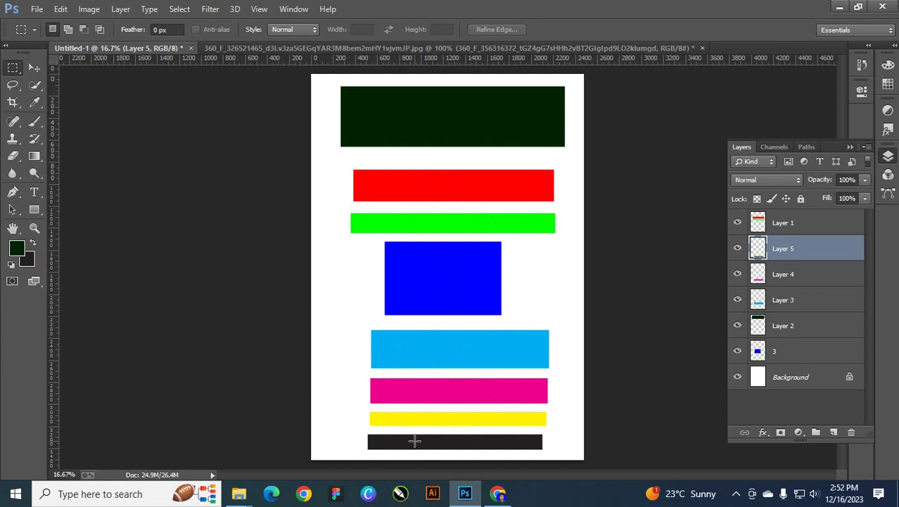
Step: Switch to the Move tool and deselect all layers
{"action": "left_click", "coordinate": [35, 69]}
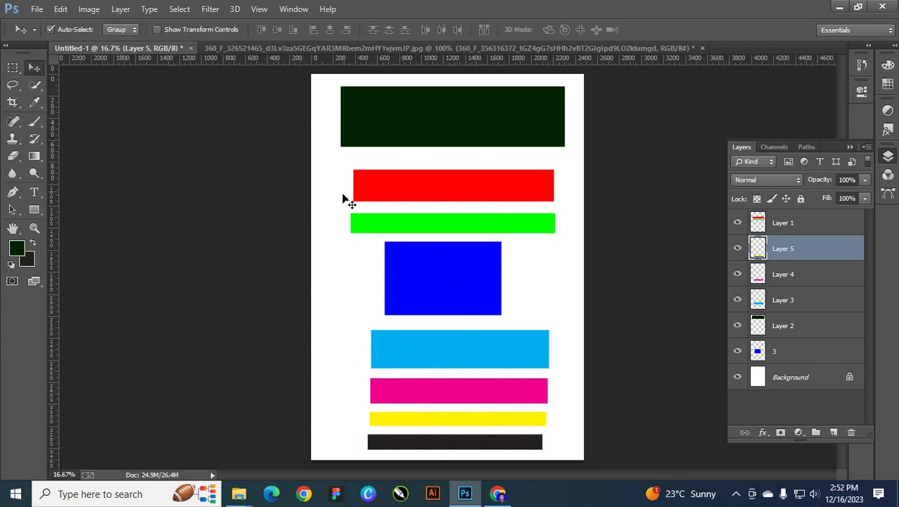
{"action": "left_click_drag", "start_coordinate": [335, 161], "coordinate": [329, 194]}
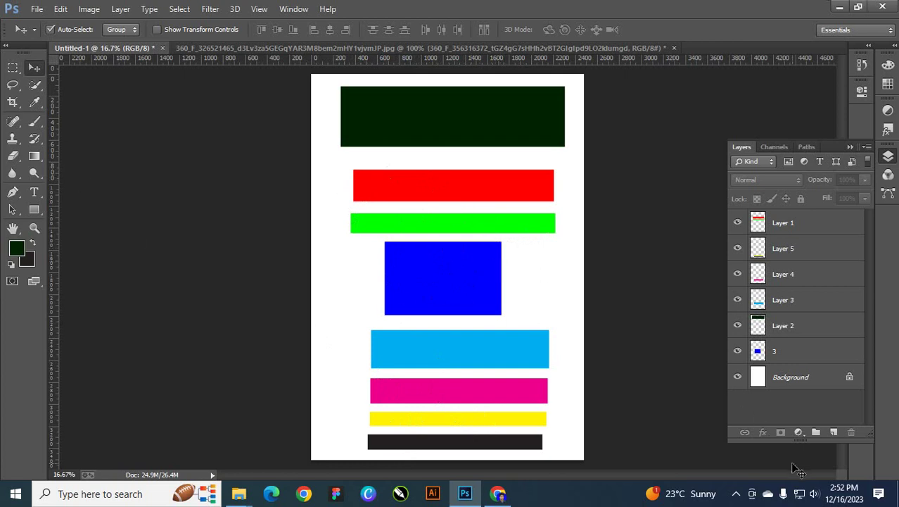
Step: In the singer photo document, open the smoke layer's Fill slider, close it and select the Background layer
{"action": "left_click", "coordinate": [266, 46]}
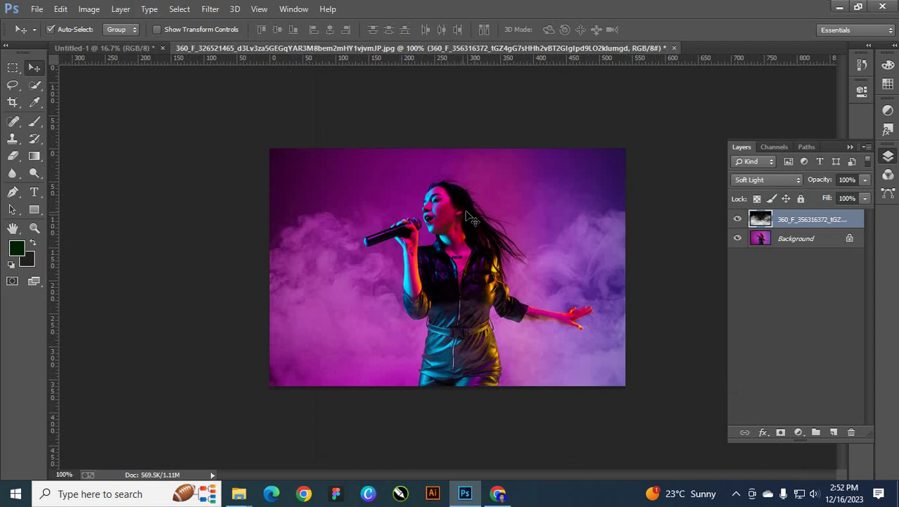
{"action": "left_click", "coordinate": [865, 199]}
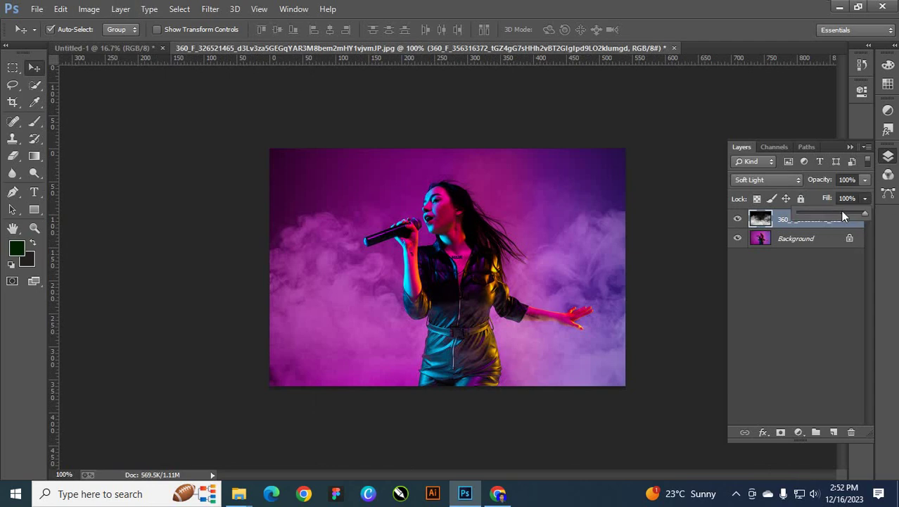
{"action": "left_click_drag", "start_coordinate": [832, 219], "coordinate": [864, 205]}
{"action": "left_click", "coordinate": [803, 238]}
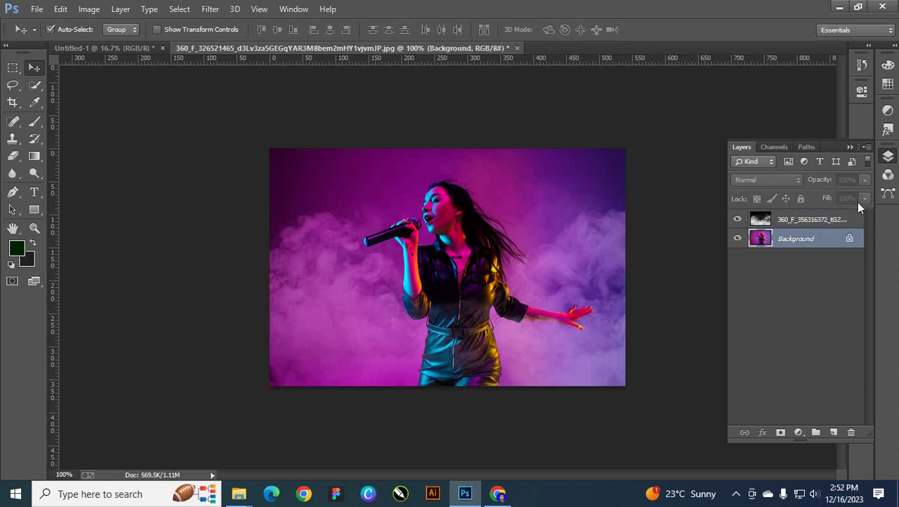
Step: Convert the singer photo's locked Background into a regular layer named Layer 0
{"action": "double_click", "coordinate": [853, 241]}
{"action": "left_click", "coordinate": [612, 177]}
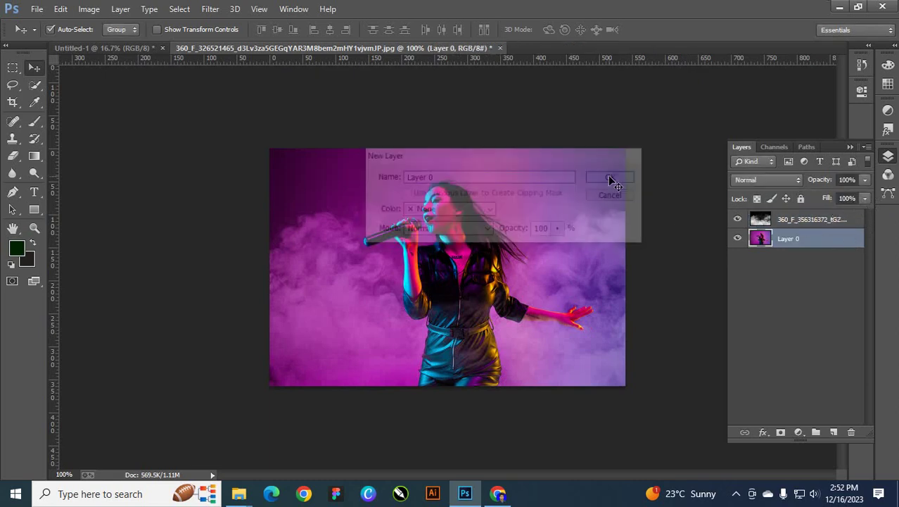
Step: In the Untitled-1 document, move the cyan bar onto the dark green rectangle, the magenta bar up, and the yellow and black bars down
{"action": "left_click", "coordinate": [116, 47]}
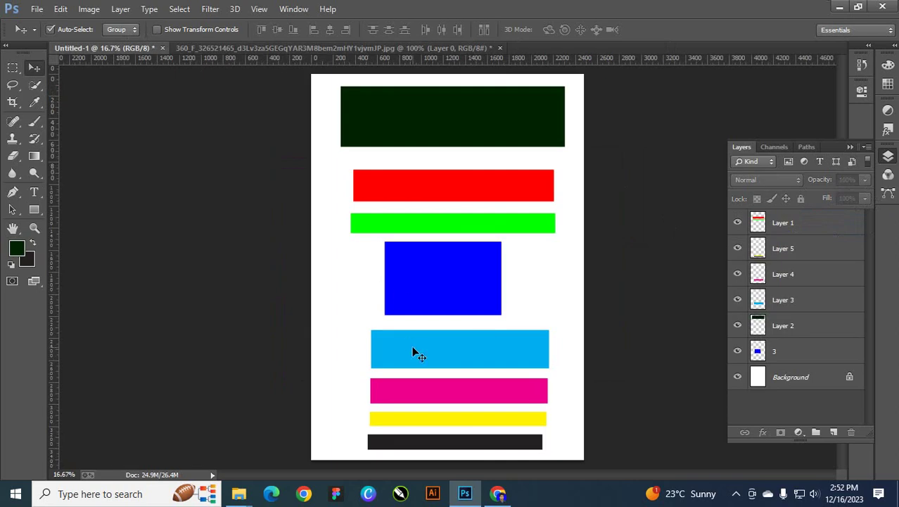
{"action": "left_click_drag", "start_coordinate": [411, 349], "coordinate": [412, 117]}
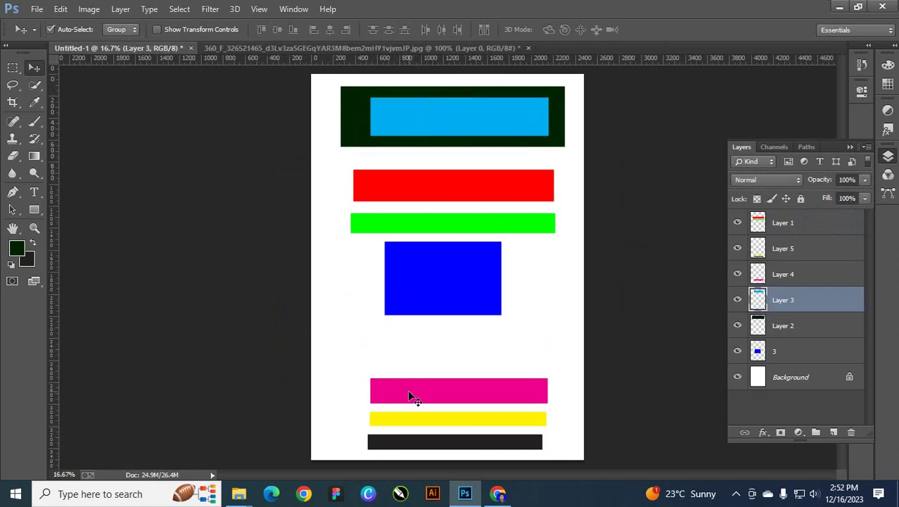
{"action": "left_click_drag", "start_coordinate": [411, 396], "coordinate": [406, 351]}
{"action": "left_click_drag", "start_coordinate": [408, 424], "coordinate": [399, 388]}
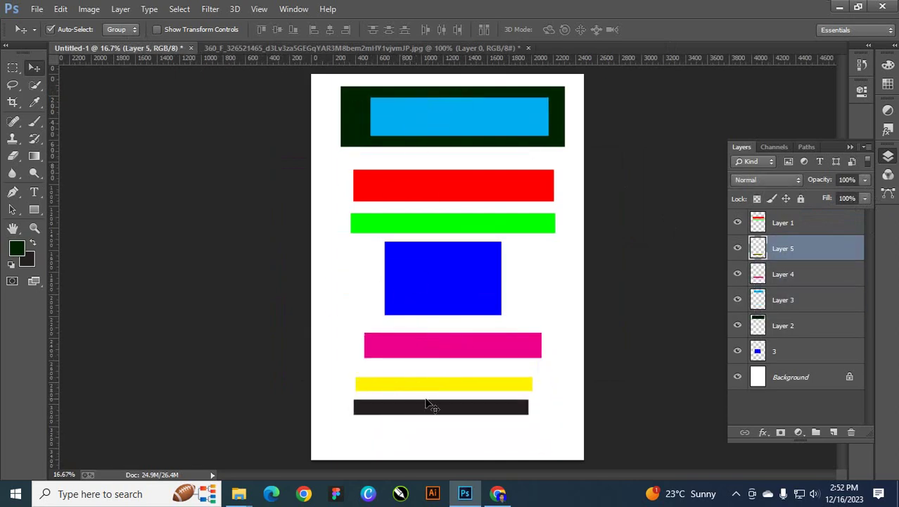
{"action": "left_click", "coordinate": [473, 370]}
{"action": "left_click_drag", "start_coordinate": [470, 389], "coordinate": [487, 434]}
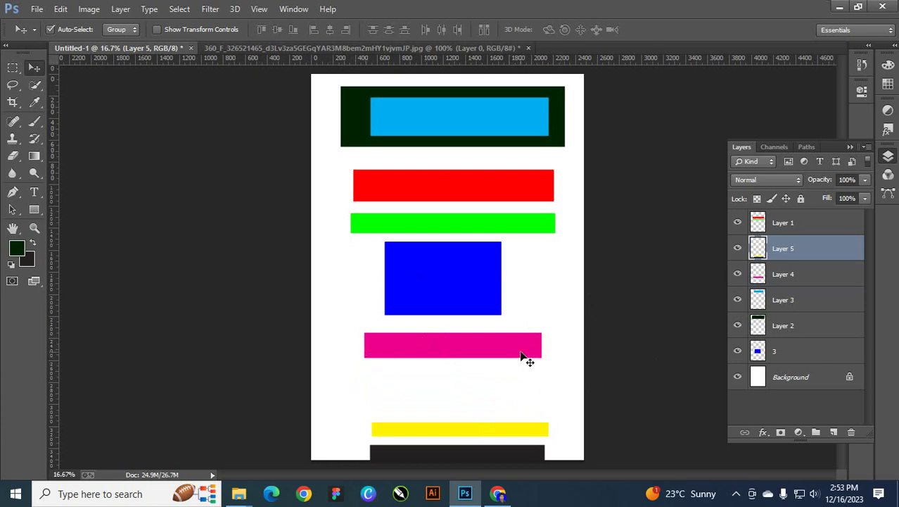
Step: Rotate the magenta bar 90 degrees and place it vertically across the blue rectangle, its top end at the green bar
{"action": "left_click_drag", "start_coordinate": [522, 357], "coordinate": [518, 370]}
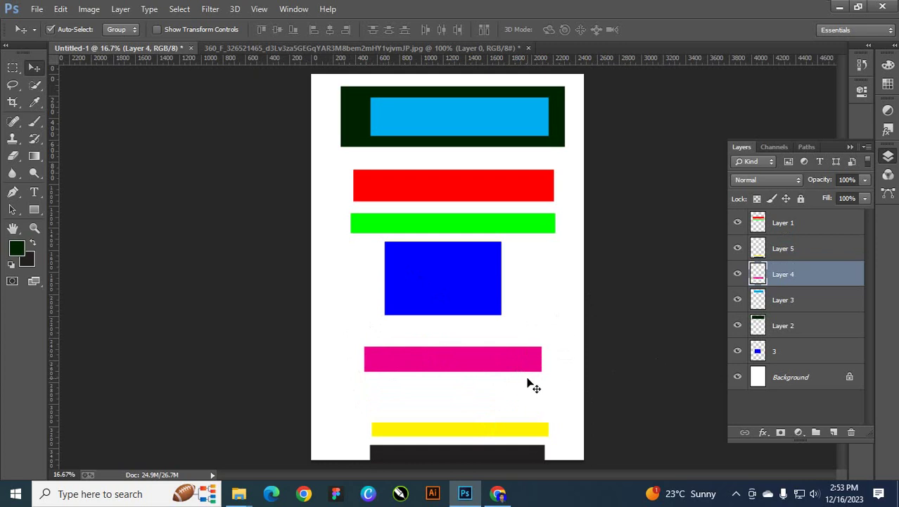
{"action": "key", "text": "ctrl+t"}
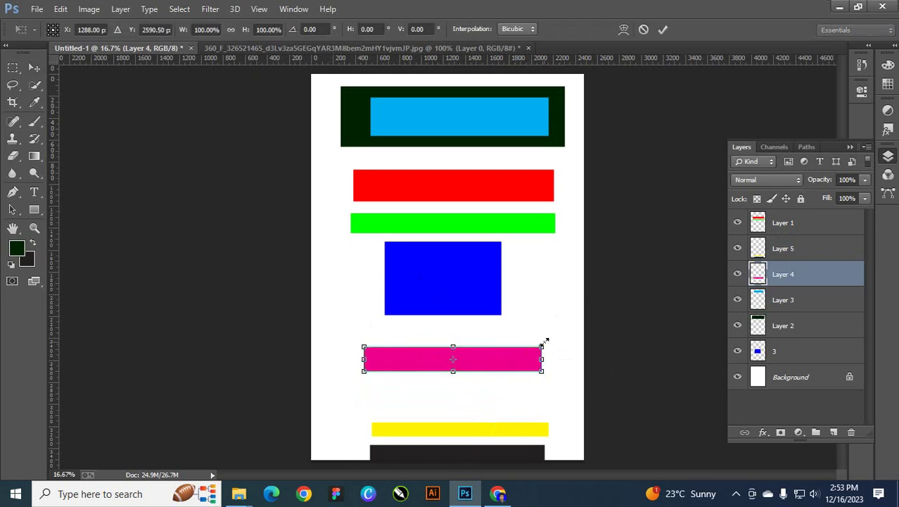
{"action": "left_click_drag", "start_coordinate": [551, 337], "coordinate": [473, 424]}
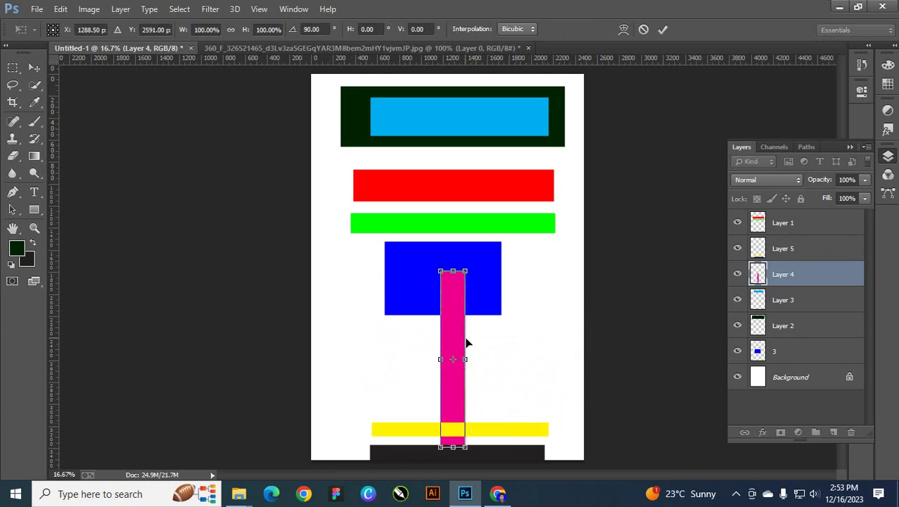
{"action": "left_click_drag", "start_coordinate": [457, 323], "coordinate": [460, 280]}
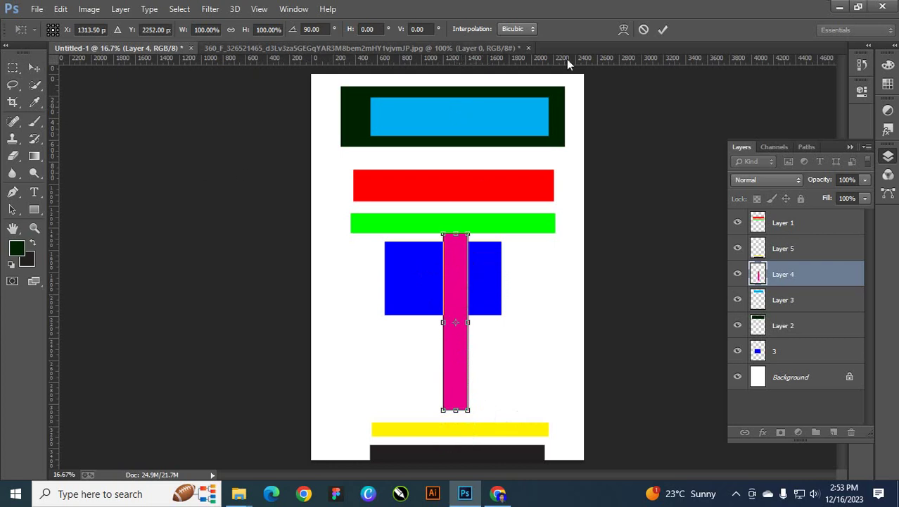
{"action": "left_click", "coordinate": [665, 30]}
Step: Move the cyan bar over the blue rectangle's lower edge and raise the yellow and black bars below it
{"action": "left_click_drag", "start_coordinate": [478, 122], "coordinate": [472, 327]}
{"action": "left_click", "coordinate": [553, 310]}
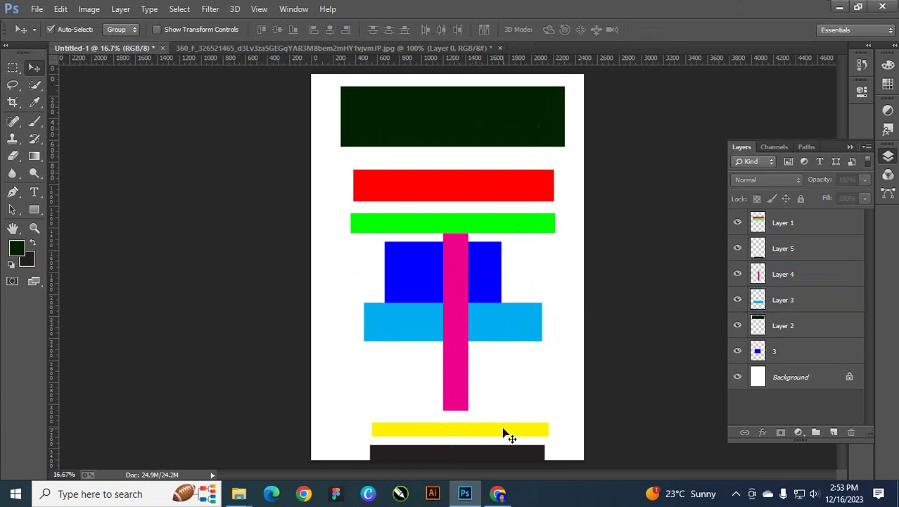
{"action": "left_click_drag", "start_coordinate": [504, 432], "coordinate": [502, 384]}
Step: Move the blue rectangle up to the dark green one and delete the layer holding the red and green bars
{"action": "left_click_drag", "start_coordinate": [487, 278], "coordinate": [511, 150]}
{"action": "mouse_move", "coordinate": [487, 222]}
{"action": "left_mouse_down"}
{"action": "mouse_move", "coordinate": [490, 198]}
{"action": "mouse_move", "coordinate": [492, 205]}
{"action": "left_mouse_up"}
{"action": "key", "text": "Delete"}
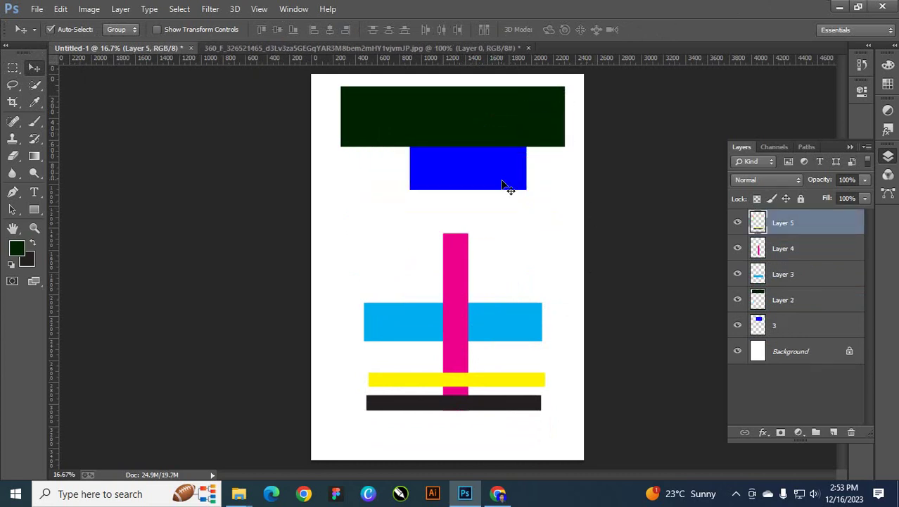
Step: Position the blue rectangle directly below the dark green one and rotate it about 45 degrees
{"action": "left_click_drag", "start_coordinate": [491, 172], "coordinate": [470, 199]}
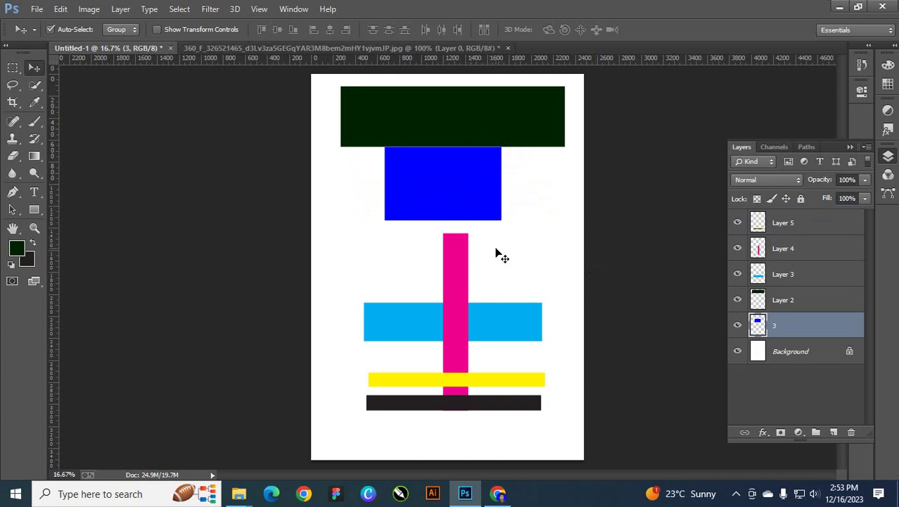
{"action": "key", "text": "ctrl+t"}
{"action": "left_click_drag", "start_coordinate": [522, 229], "coordinate": [468, 262]}
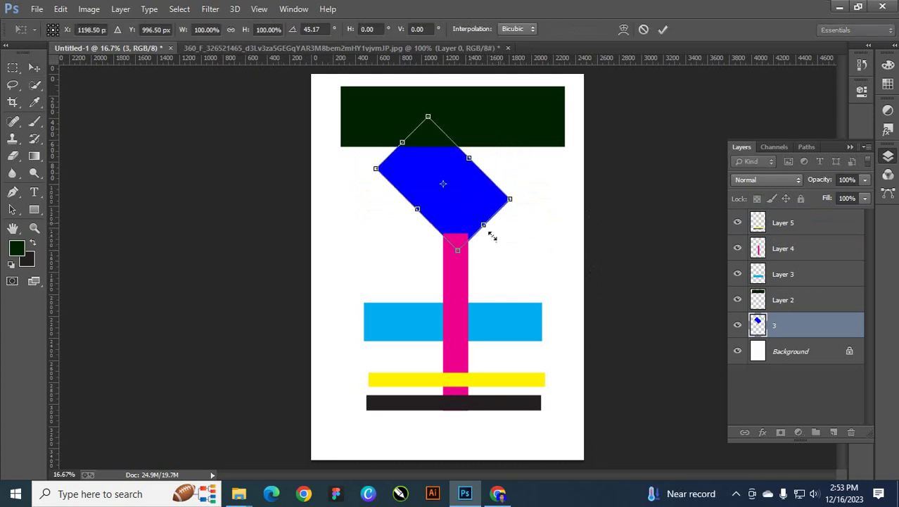
{"action": "left_click", "coordinate": [663, 28]}
Step: Shift the dark green rectangle to the page's top edge and delete the rotated blue rectangle
{"action": "left_click_drag", "start_coordinate": [516, 116], "coordinate": [521, 103]}
{"action": "left_click_drag", "start_coordinate": [456, 185], "coordinate": [461, 208]}
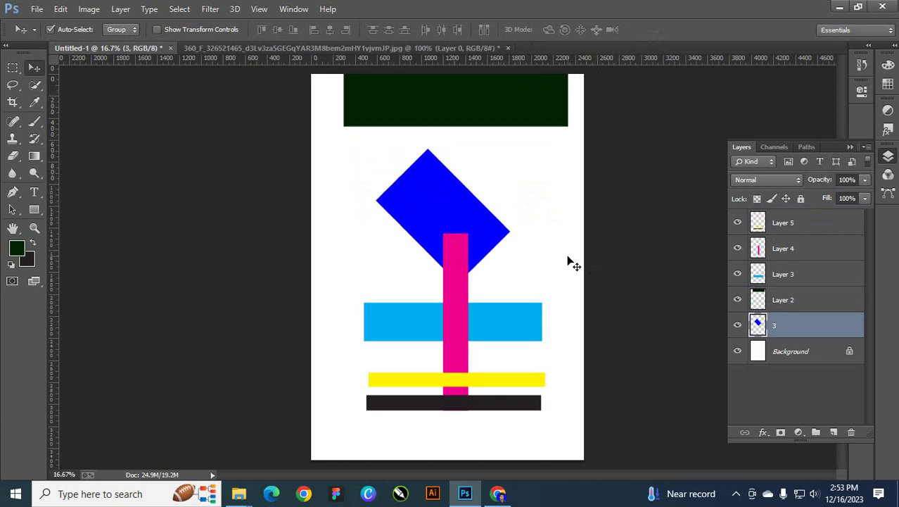
{"action": "left_click_drag", "start_coordinate": [472, 111], "coordinate": [472, 128]}
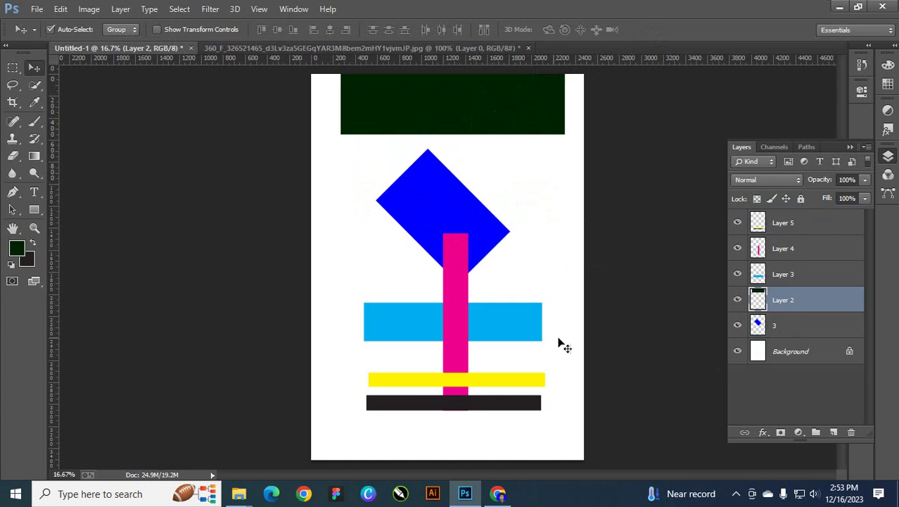
{"action": "left_click_drag", "start_coordinate": [459, 229], "coordinate": [527, 203]}
{"action": "key", "text": "Delete"}
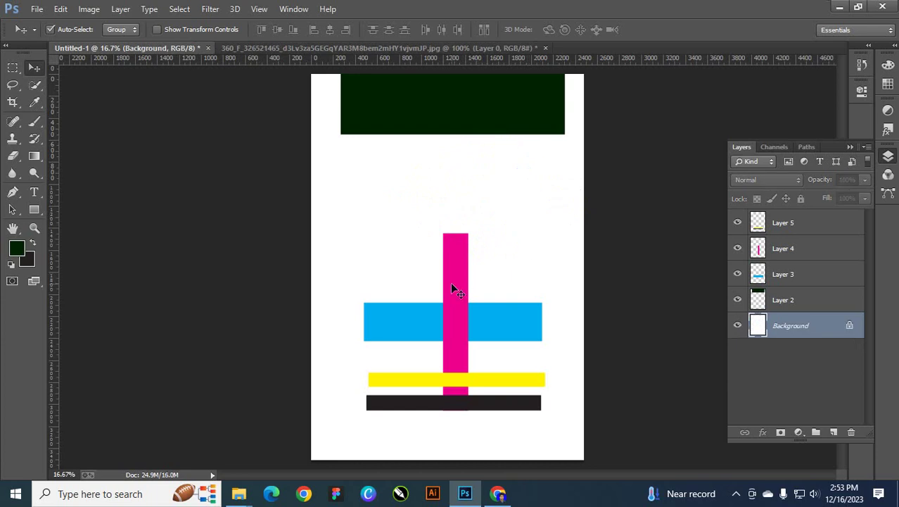
Step: Move the magenta bar up against the dark green rectangle and rotate the yellow and black bars 90 degrees
{"action": "left_click_drag", "start_coordinate": [452, 284], "coordinate": [452, 185]}
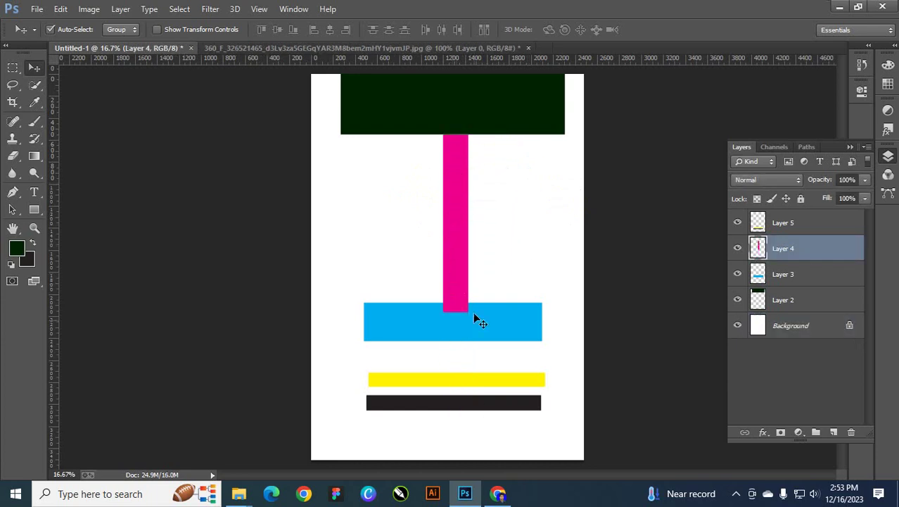
{"action": "left_click_drag", "start_coordinate": [471, 382], "coordinate": [470, 320]}
{"action": "key", "text": "ctrl+t"}
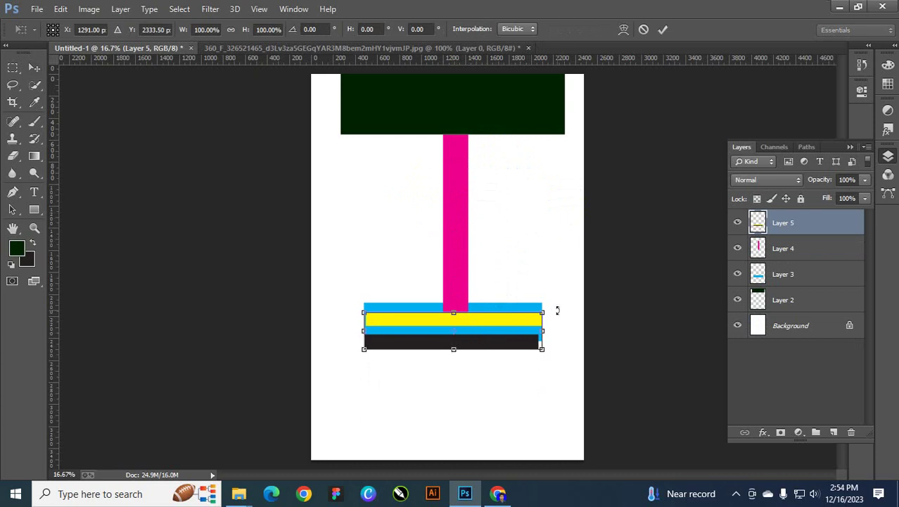
{"action": "left_click_drag", "start_coordinate": [557, 310], "coordinate": [476, 440]}
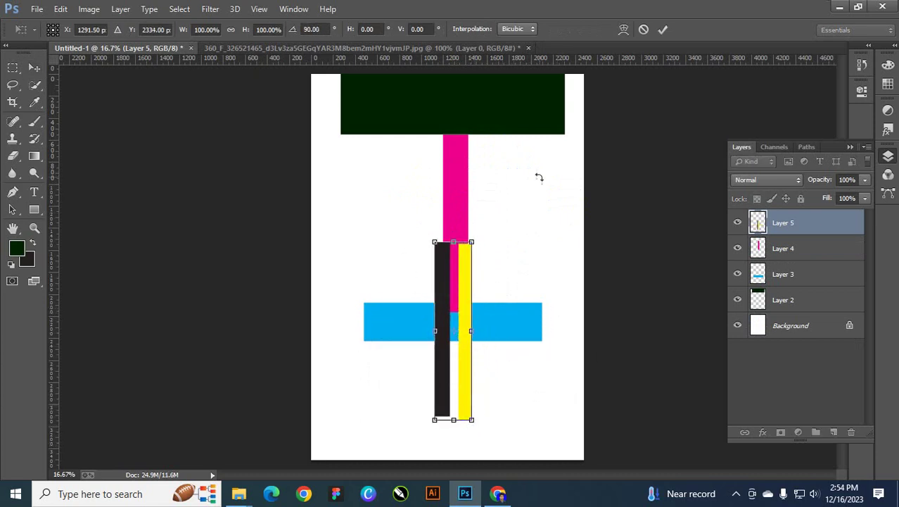
{"action": "left_click", "coordinate": [663, 30]}
Step: Place the vertical black and yellow bars beside the magenta bar and move the cyan bar below all three
{"action": "left_click_drag", "start_coordinate": [458, 341], "coordinate": [511, 238]}
{"action": "left_click_drag", "start_coordinate": [484, 328], "coordinate": [517, 347]}
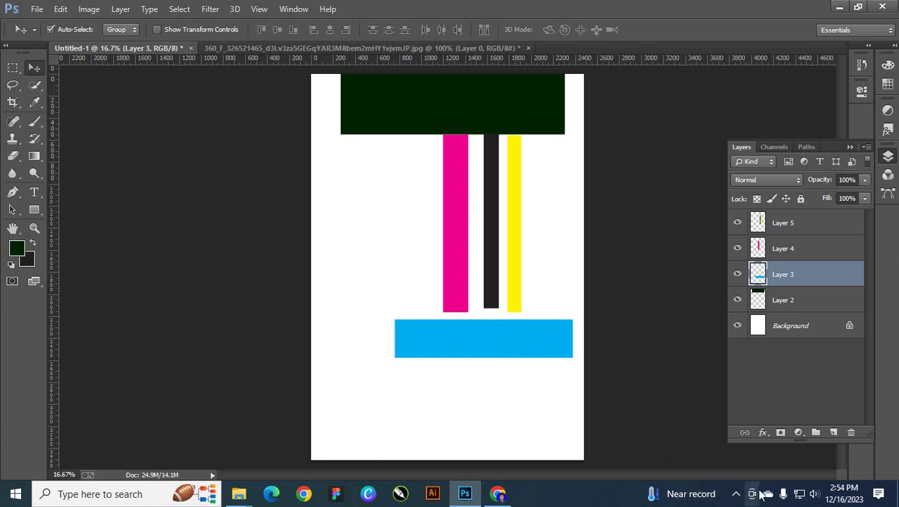
{"action": "left_click", "coordinate": [736, 493]}
{"action": "left_click", "coordinate": [772, 275]}
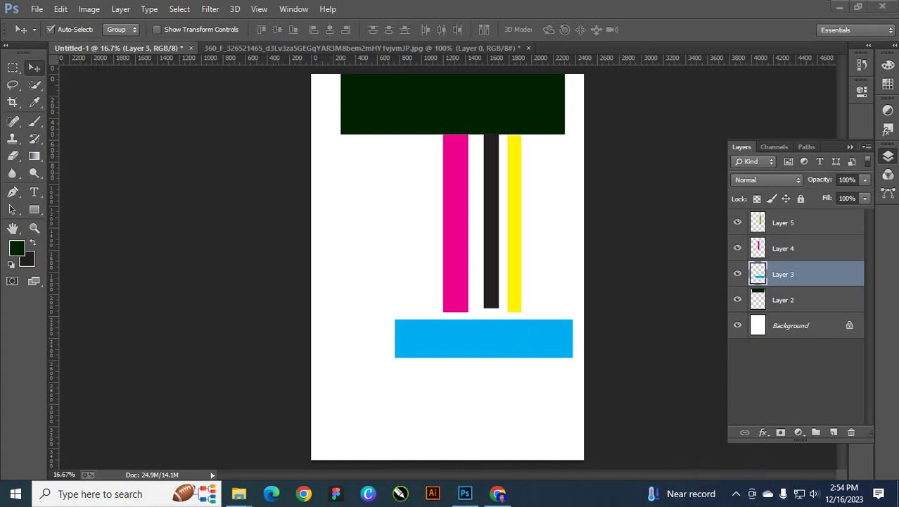
Step: Open Layer 3's blending options and add a black outside stroke of 70 px to the cyan bar
{"action": "right_click", "coordinate": [788, 277]}
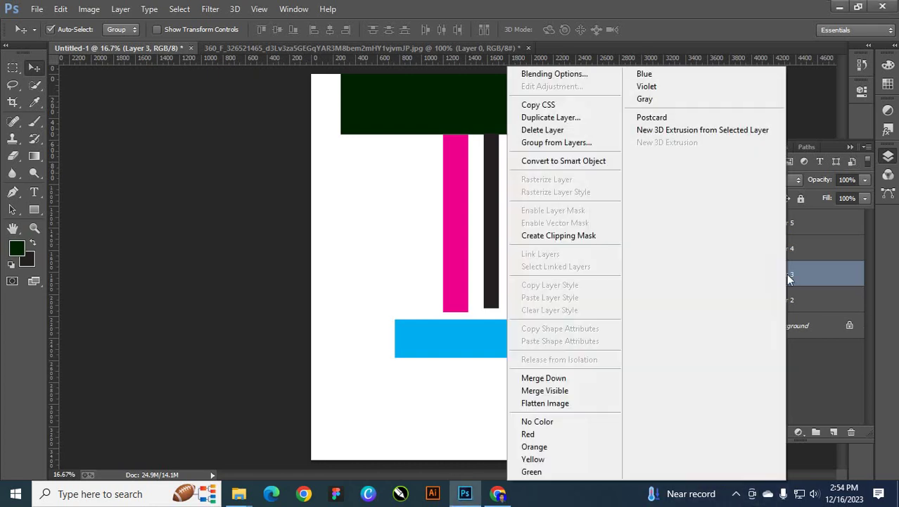
{"action": "left_click", "coordinate": [575, 75]}
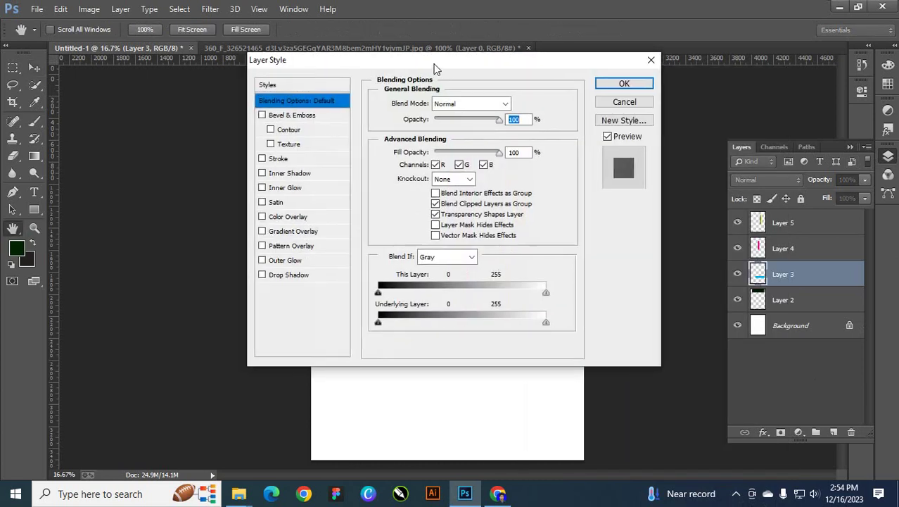
{"action": "left_click_drag", "start_coordinate": [432, 69], "coordinate": [641, 128]}
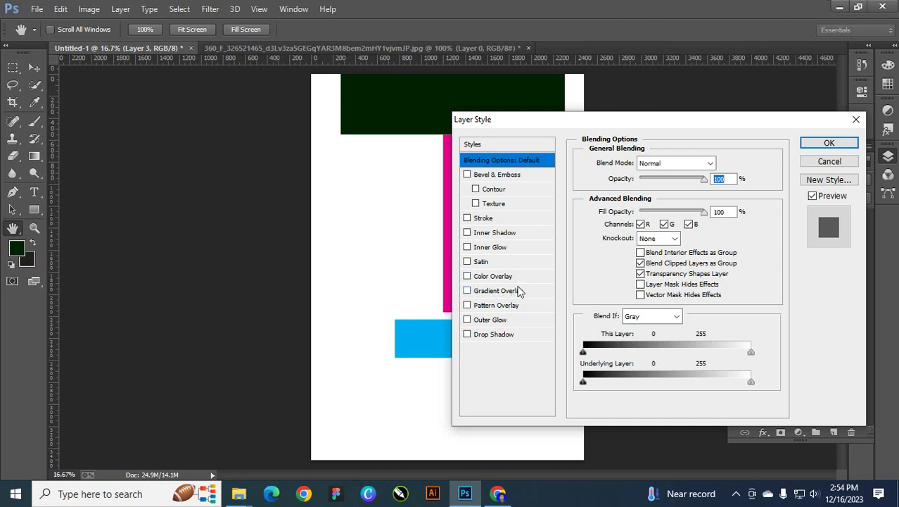
{"action": "left_click_drag", "start_coordinate": [595, 124], "coordinate": [670, 157]}
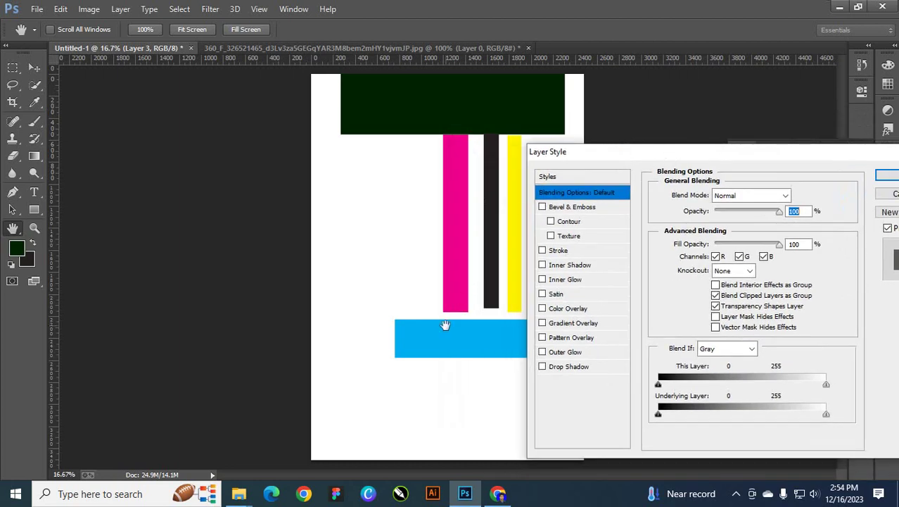
{"action": "left_click", "coordinate": [556, 251]}
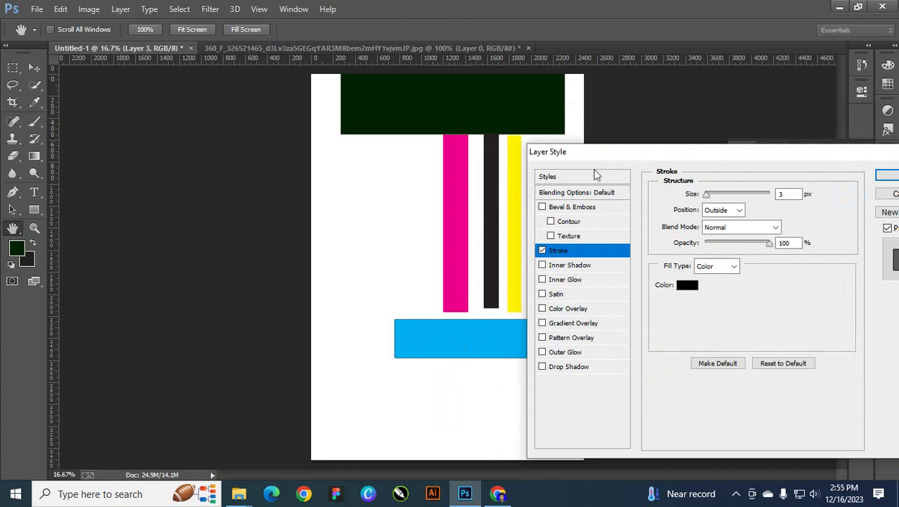
{"action": "left_click_drag", "start_coordinate": [608, 153], "coordinate": [640, 80]}
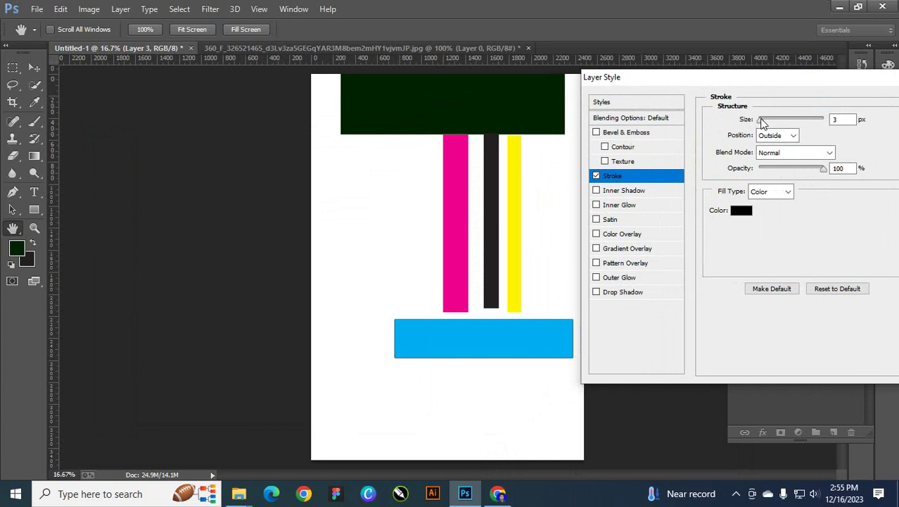
{"action": "left_click_drag", "start_coordinate": [763, 122], "coordinate": [776, 124]}
{"action": "left_click_drag", "start_coordinate": [776, 124], "coordinate": [783, 135]}
Step: Compare the cyan bar's stroke positions Inside and Center repeatedly, returning the position to Outside
{"action": "left_click", "coordinate": [794, 137]}
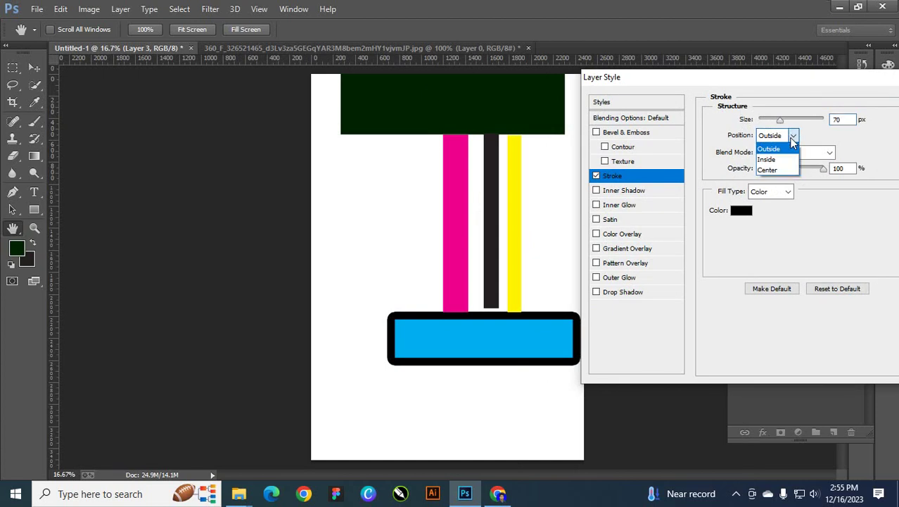
{"action": "left_click", "coordinate": [774, 159]}
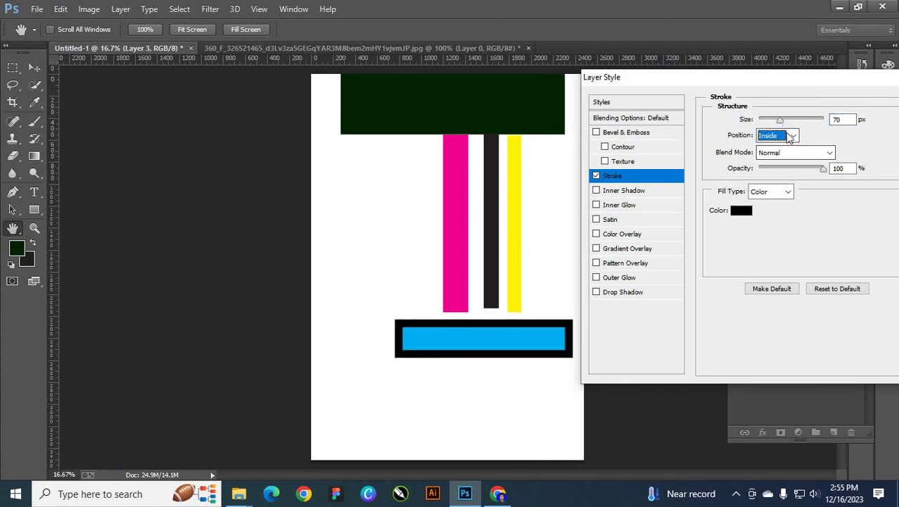
{"action": "left_click", "coordinate": [790, 136]}
{"action": "left_click", "coordinate": [767, 170]}
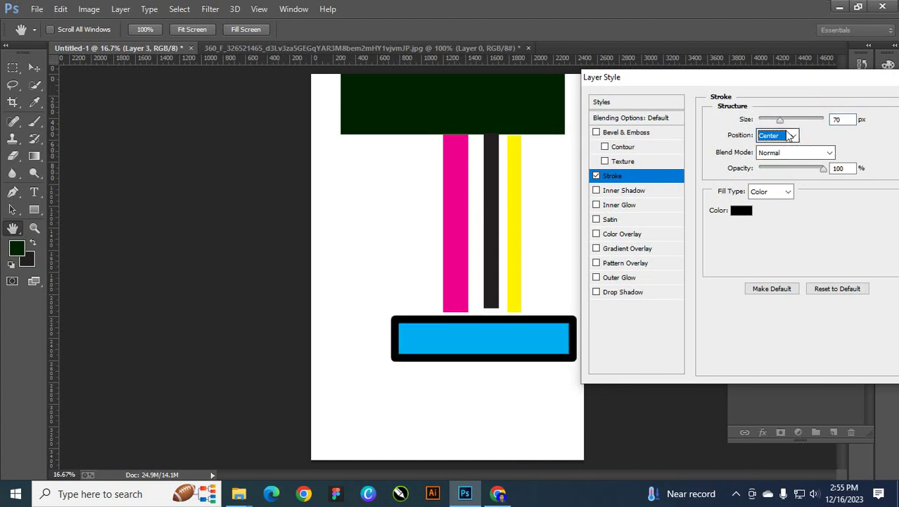
{"action": "left_click", "coordinate": [791, 136]}
{"action": "left_click", "coordinate": [770, 149]}
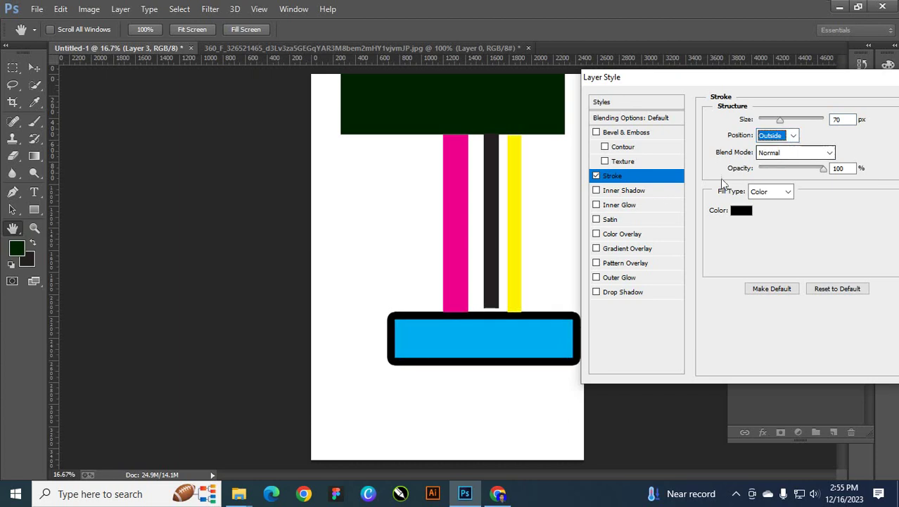
{"action": "left_click", "coordinate": [790, 135]}
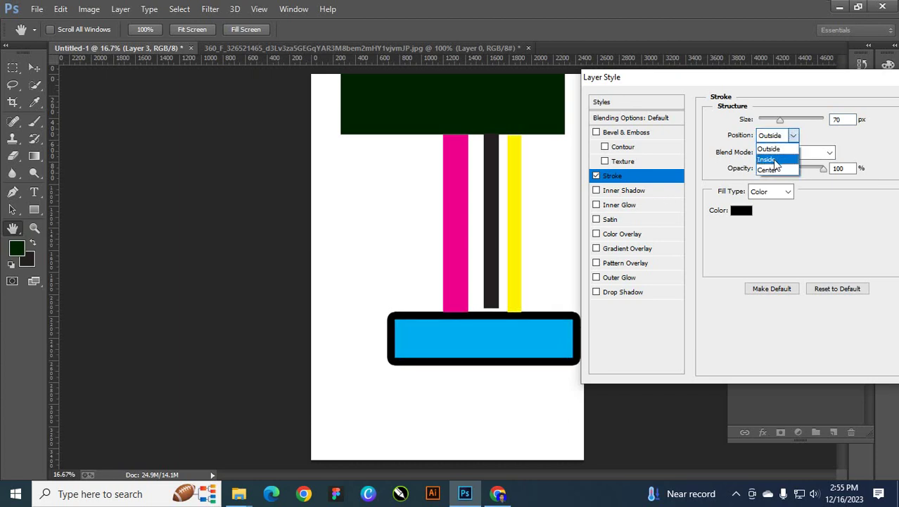
{"action": "left_click", "coordinate": [787, 159]}
{"action": "left_click", "coordinate": [788, 139]}
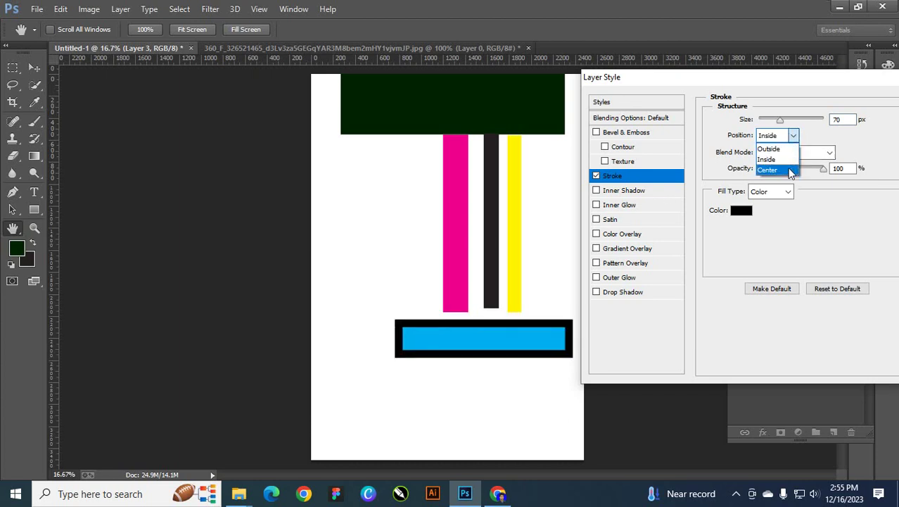
{"action": "left_click", "coordinate": [790, 171]}
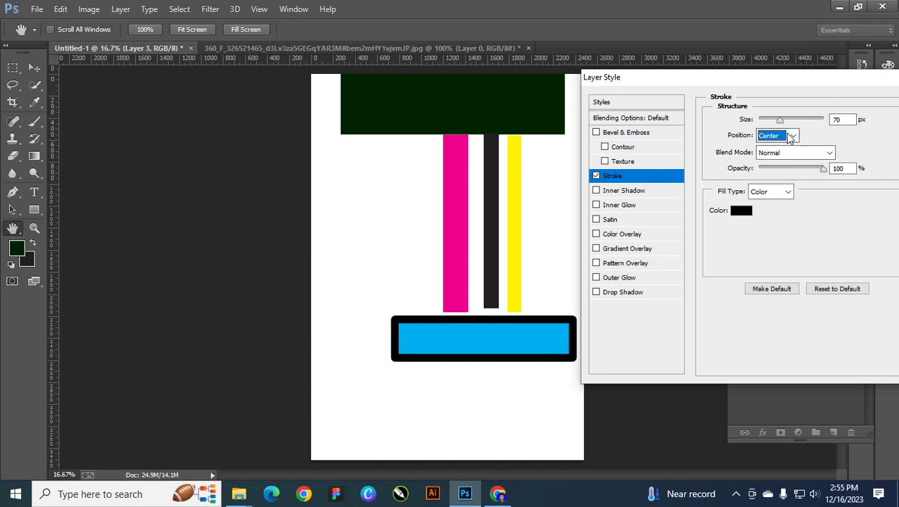
{"action": "left_click", "coordinate": [792, 135]}
{"action": "left_click", "coordinate": [777, 149]}
Step: Set the cyan bar's stroke size to 92 px
{"action": "mouse_move", "coordinate": [781, 120]}
{"action": "left_mouse_down"}
{"action": "mouse_move", "coordinate": [835, 125]}
{"action": "mouse_move", "coordinate": [762, 123]}
{"action": "mouse_move", "coordinate": [784, 123]}
{"action": "left_mouse_up"}
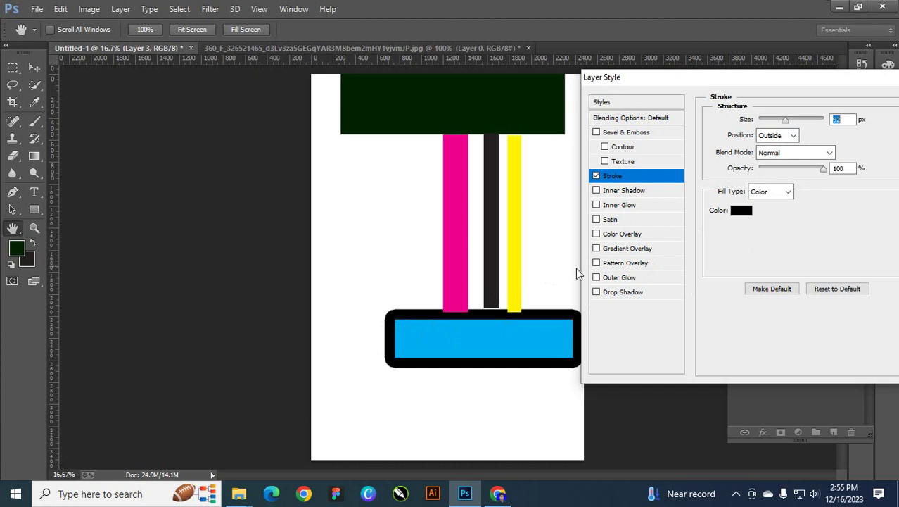
Step: Add a Color Overlay to the cyan bar using the purple colour c615e0
{"action": "left_click", "coordinate": [626, 236]}
{"action": "left_click", "coordinate": [848, 124]}
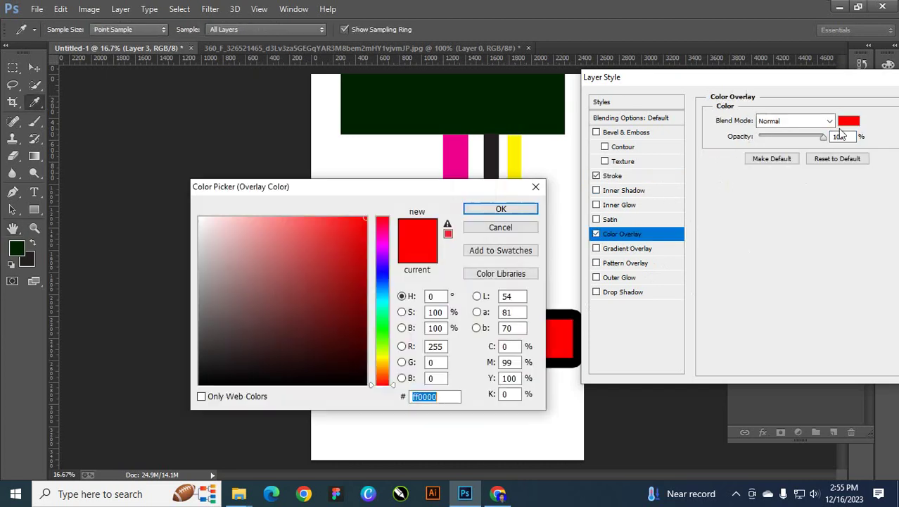
{"action": "left_click_drag", "start_coordinate": [299, 301], "coordinate": [348, 239]}
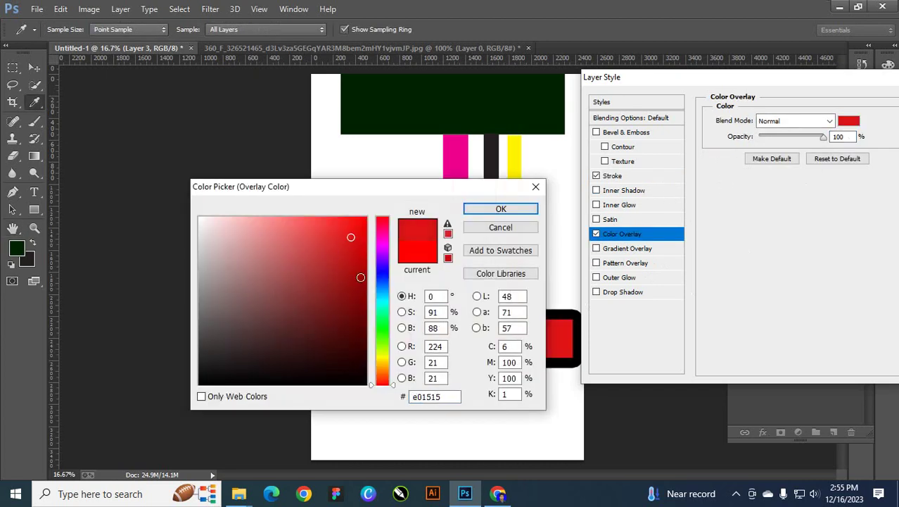
{"action": "left_click_drag", "start_coordinate": [385, 279], "coordinate": [385, 248]}
{"action": "left_click", "coordinate": [486, 210]}
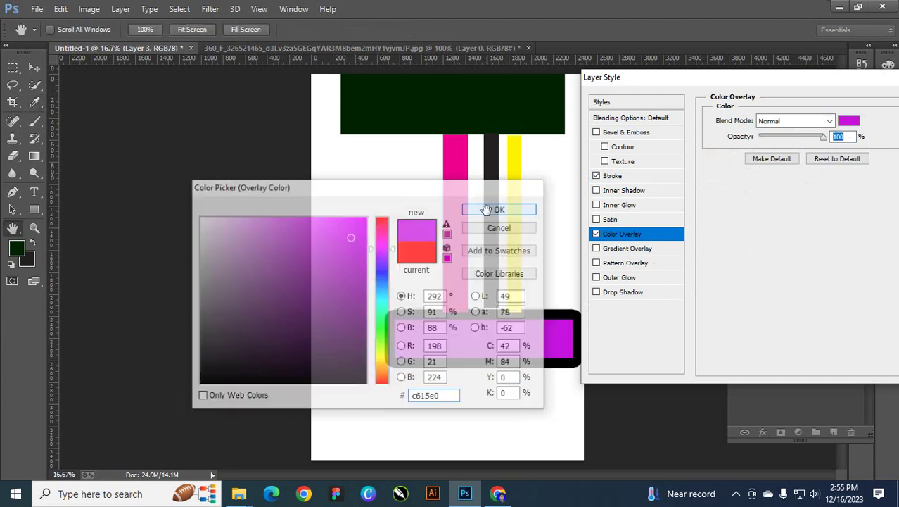
Step: Compare the bar with its Stroke and Color Overlay effects switched off and on, leaving both effects enabled
{"action": "left_click", "coordinate": [615, 177]}
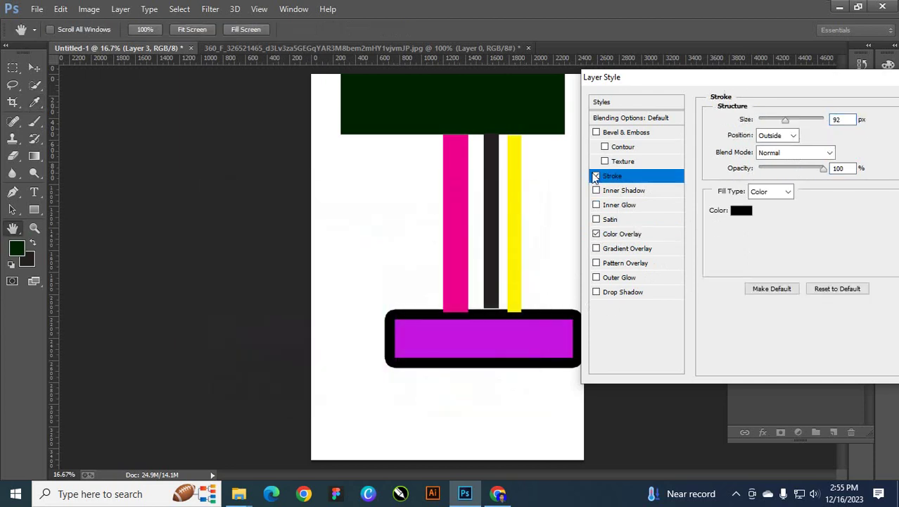
{"action": "left_click", "coordinate": [596, 176]}
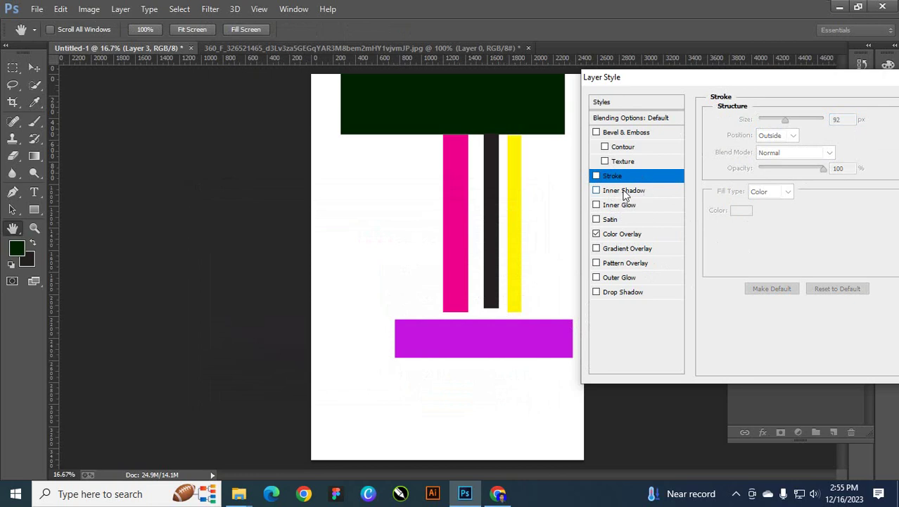
{"action": "left_click", "coordinate": [625, 235]}
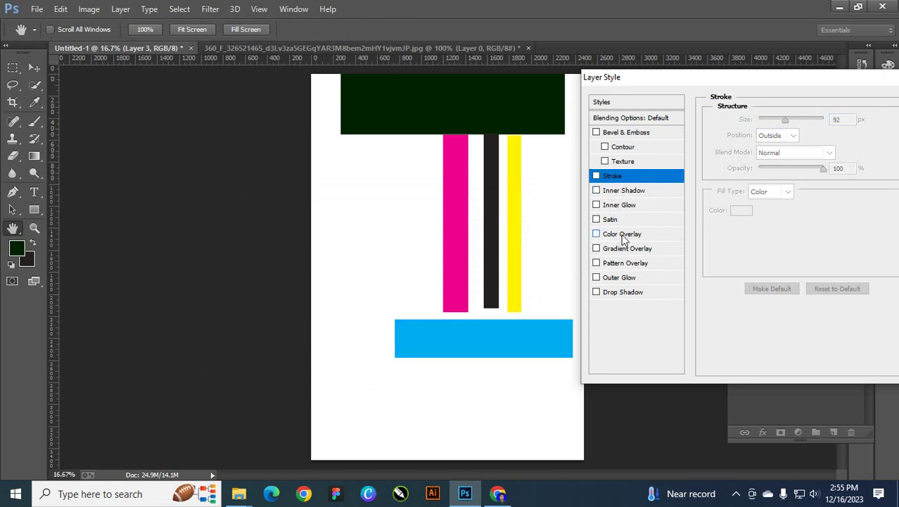
{"action": "left_click", "coordinate": [627, 236]}
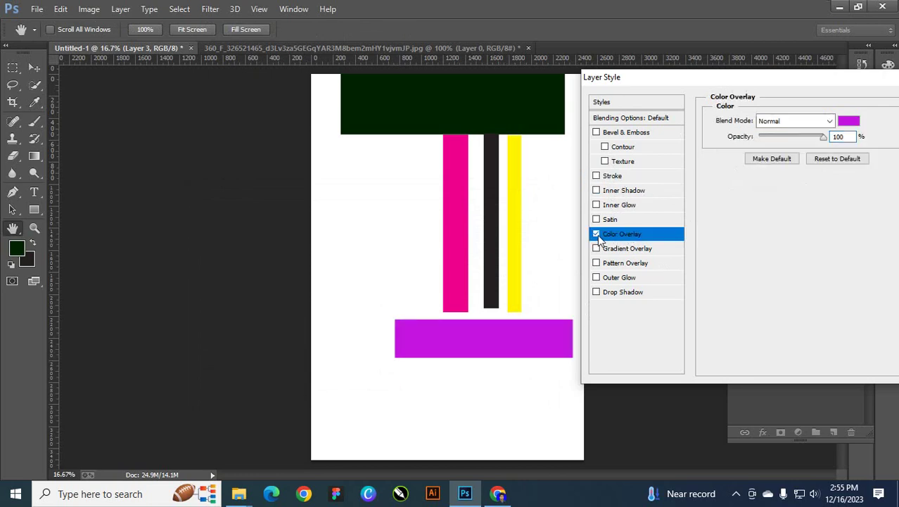
{"action": "left_click", "coordinate": [596, 233]}
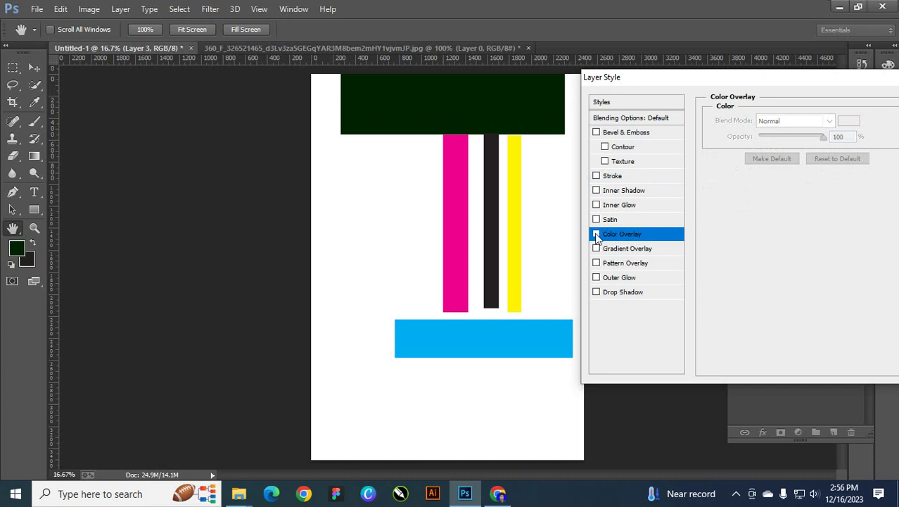
{"action": "left_click", "coordinate": [596, 233]}
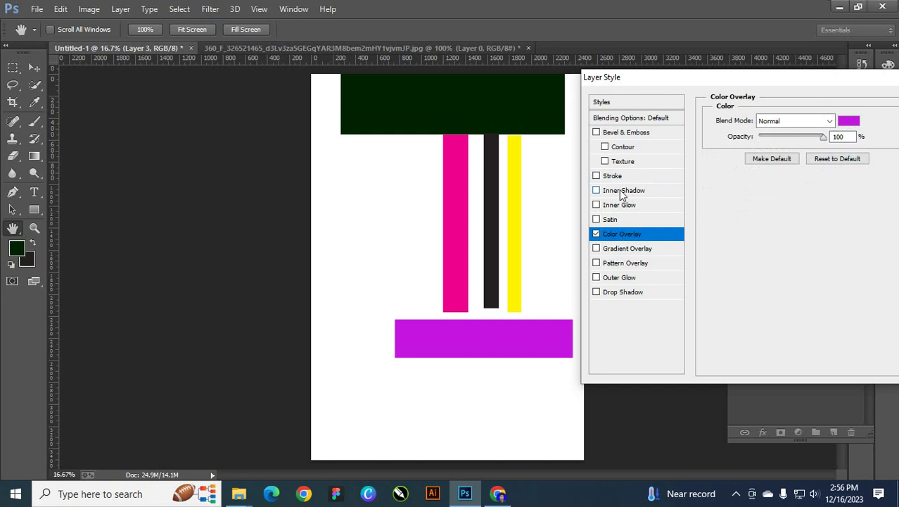
{"action": "left_click", "coordinate": [596, 176]}
{"action": "left_click", "coordinate": [596, 176]}
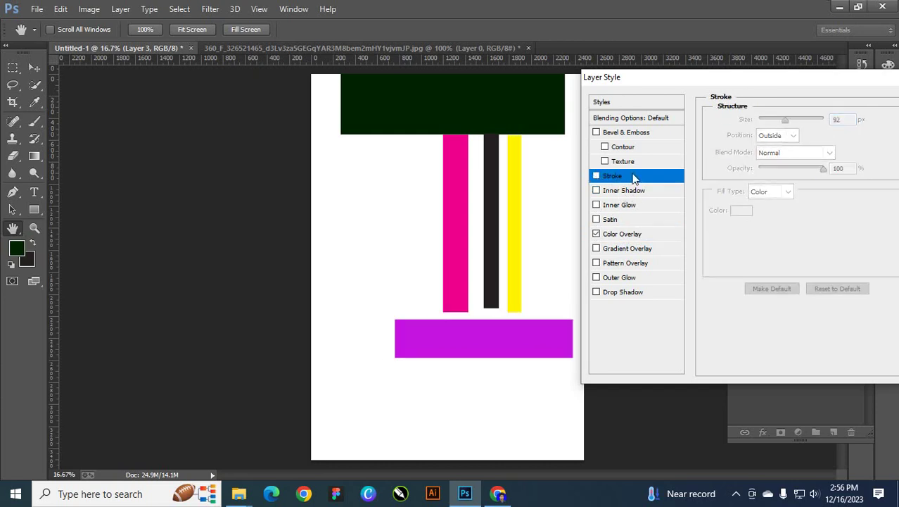
{"action": "left_click", "coordinate": [596, 176]}
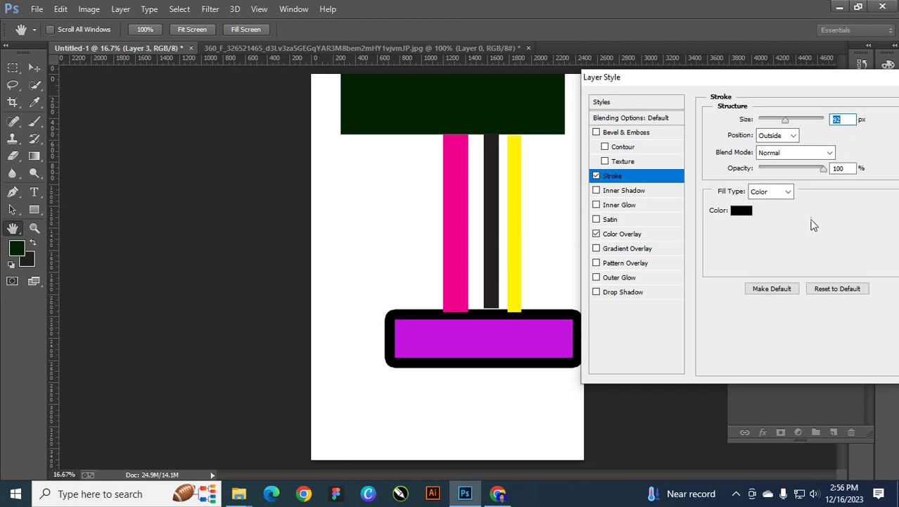
Step: Set the bar's stroke colour to dark green 157000 and apply the layer style
{"action": "left_click", "coordinate": [741, 209]}
{"action": "mouse_move", "coordinate": [415, 192]}
{"action": "left_mouse_down"}
{"action": "mouse_move", "coordinate": [765, 224]}
{"action": "mouse_move", "coordinate": [800, 208]}
{"action": "left_mouse_up"}
{"action": "left_click", "coordinate": [738, 260]}
{"action": "left_click", "coordinate": [705, 336]}
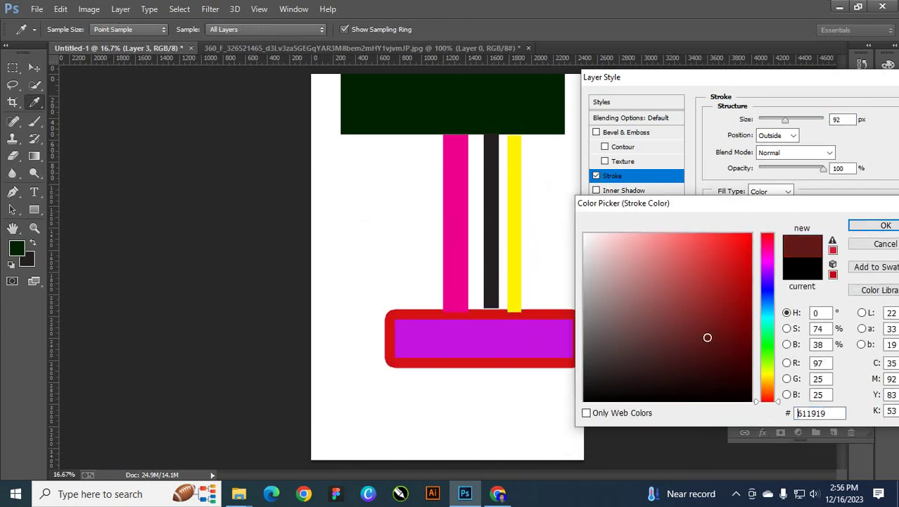
{"action": "left_click", "coordinate": [652, 334]}
{"action": "left_click", "coordinate": [676, 270]}
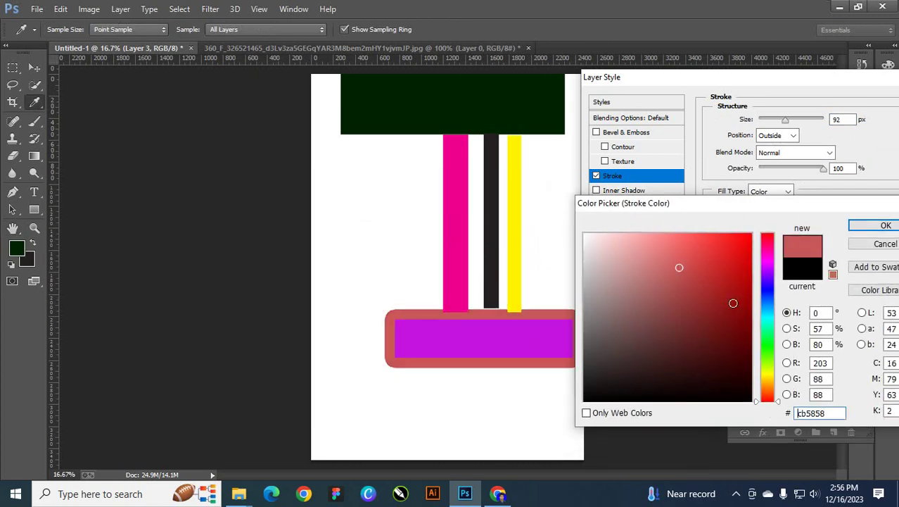
{"action": "left_click", "coordinate": [745, 333]}
{"action": "mouse_move", "coordinate": [765, 298]}
{"action": "left_mouse_down"}
{"action": "mouse_move", "coordinate": [768, 253]}
{"action": "mouse_move", "coordinate": [770, 380]}
{"action": "mouse_move", "coordinate": [767, 247]}
{"action": "mouse_move", "coordinate": [770, 377]}
{"action": "mouse_move", "coordinate": [769, 350]}
{"action": "left_mouse_up"}
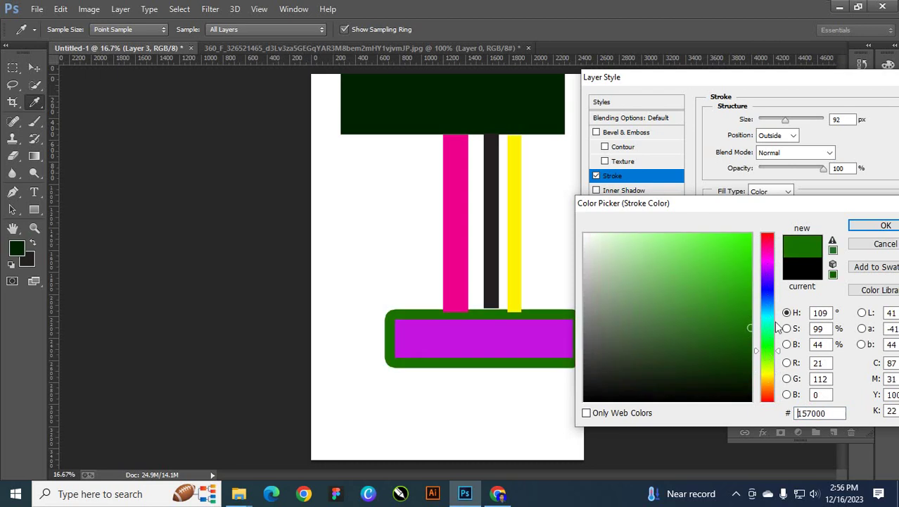
{"action": "left_click", "coordinate": [884, 226]}
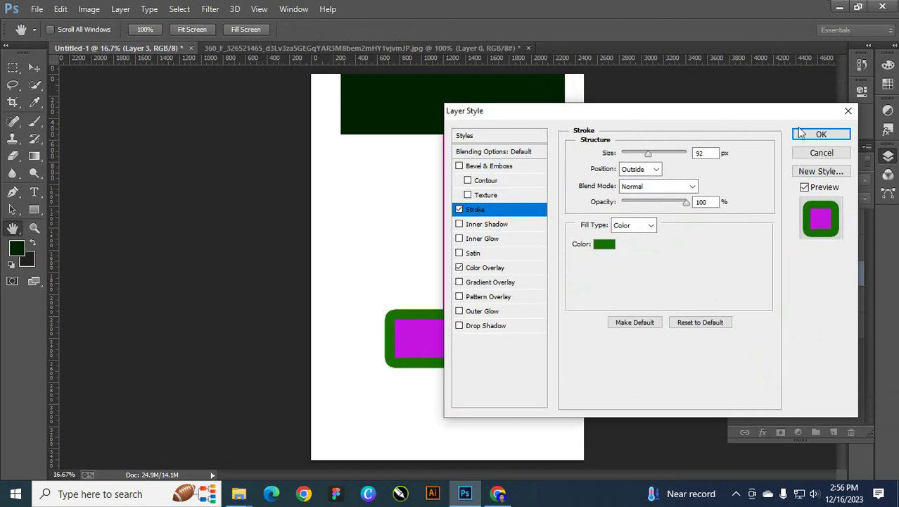
{"action": "left_click", "coordinate": [822, 134]}
Step: Toggle Layer 3's visibility off and on, and move the outlined purple bar down and slightly left, clear of the vertical bars
{"action": "left_click_drag", "start_coordinate": [503, 313], "coordinate": [460, 339]}
{"action": "left_click", "coordinate": [812, 245]}
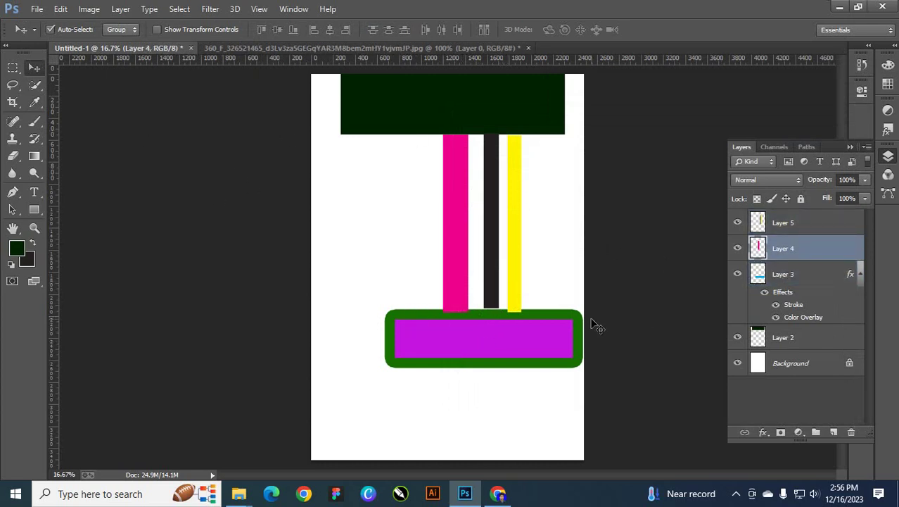
{"action": "mouse_move", "coordinate": [573, 314]}
{"action": "left_mouse_down"}
{"action": "mouse_move", "coordinate": [572, 335]}
{"action": "mouse_move", "coordinate": [572, 322]}
{"action": "mouse_move", "coordinate": [552, 338]}
{"action": "mouse_move", "coordinate": [574, 331]}
{"action": "left_mouse_up"}
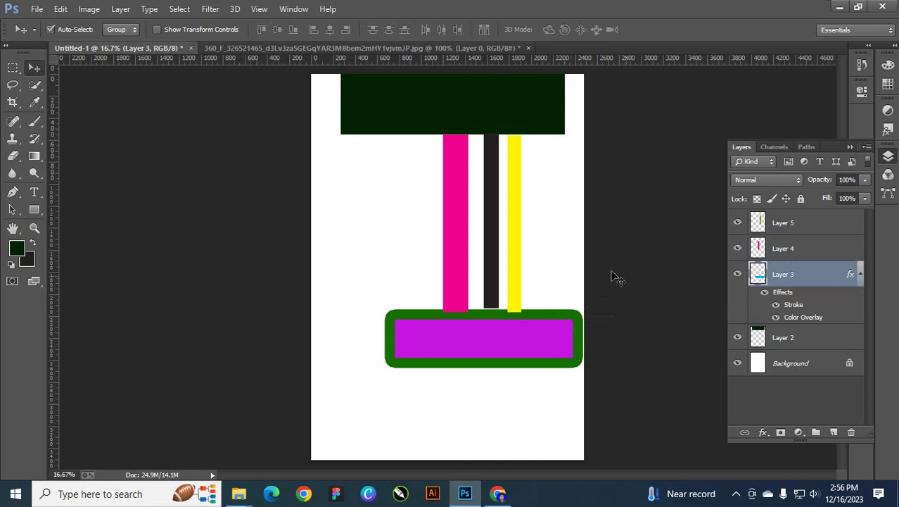
{"action": "left_click", "coordinate": [739, 275]}
{"action": "left_click", "coordinate": [740, 276]}
{"action": "left_click_drag", "start_coordinate": [535, 341], "coordinate": [511, 372]}
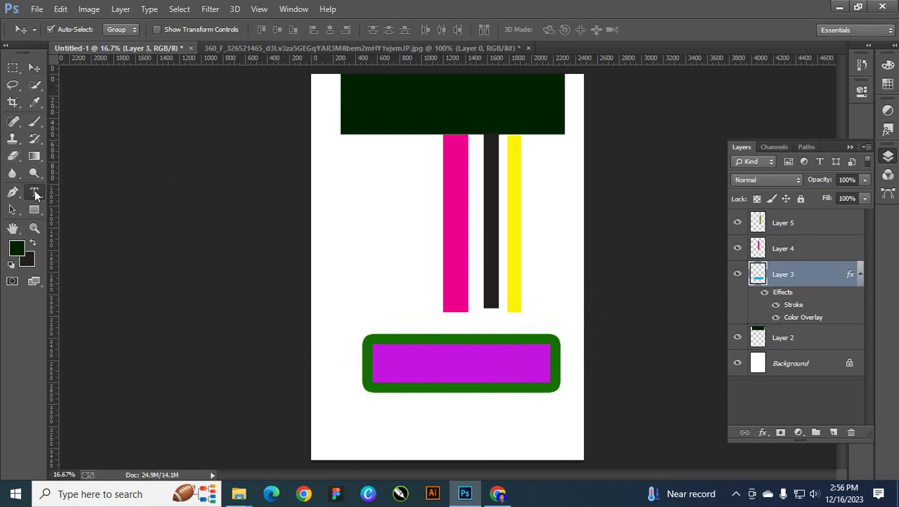
Step: Add the text "Graphic Designer" in Tahoma Regular 12 pt inside the purple bar
{"action": "left_click", "coordinate": [34, 192]}
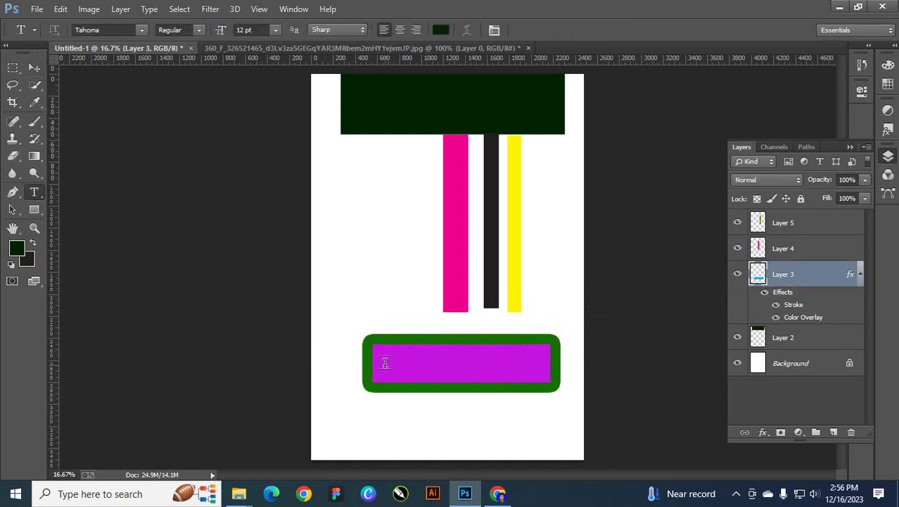
{"action": "left_click", "coordinate": [385, 362]}
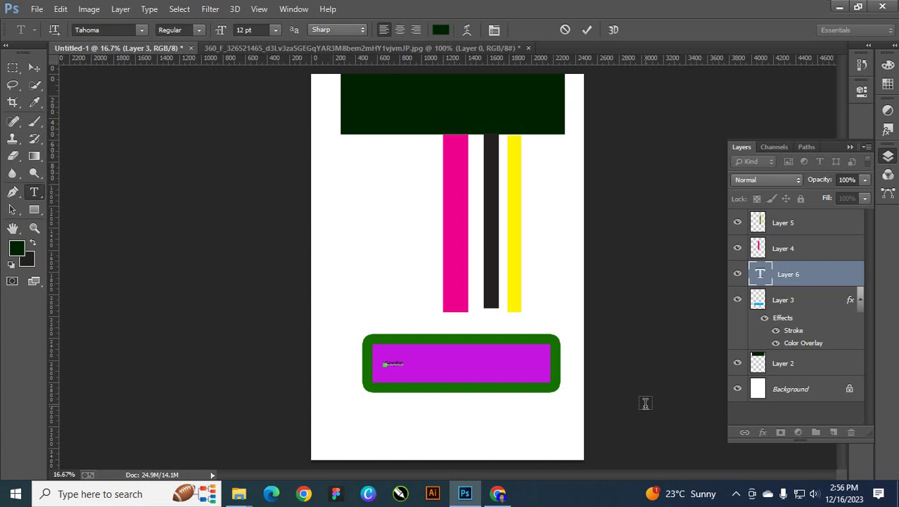
{"action": "type", "text": "des"}
Step: Scale the "Graphic Designer" text to about 44 pt so it spans the purple bar, and centre it vertically inside
{"action": "key", "text": "ctrl"}
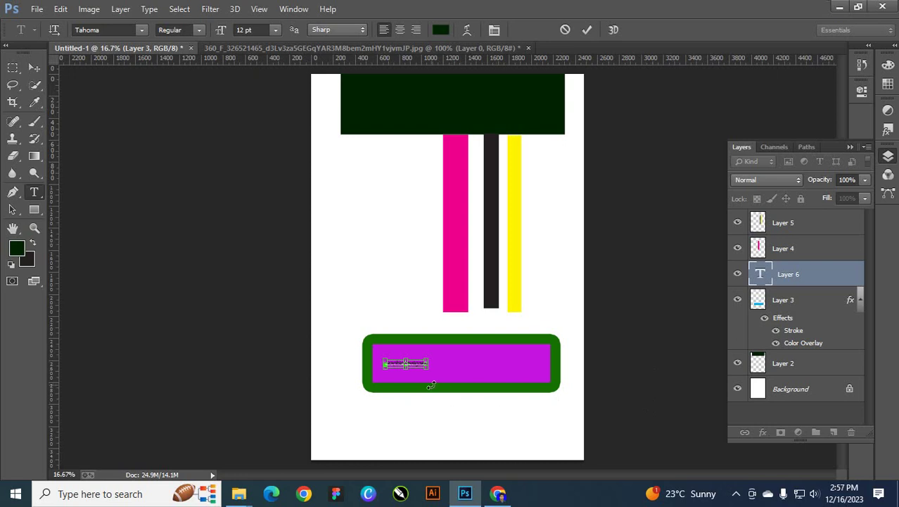
{"action": "left_click_drag", "start_coordinate": [426, 370], "coordinate": [541, 369]}
{"action": "left_click", "coordinate": [589, 27]}
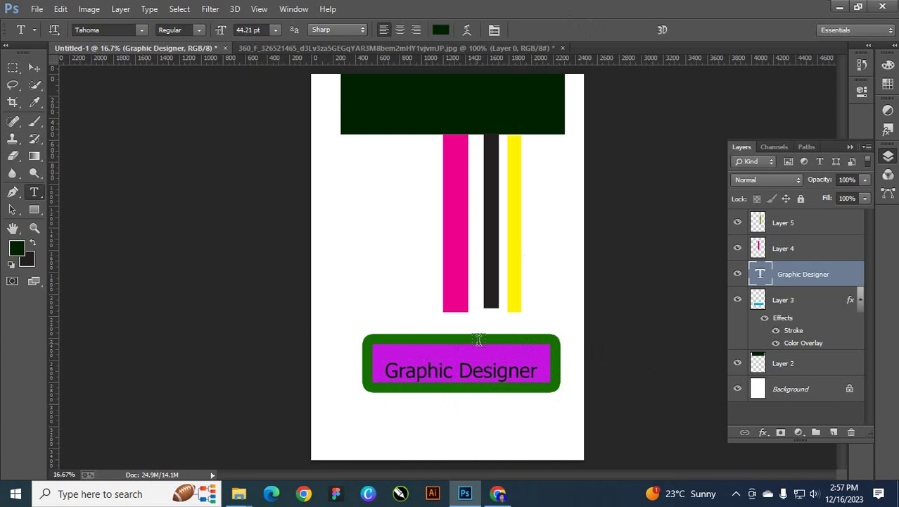
{"action": "left_click", "coordinate": [33, 67]}
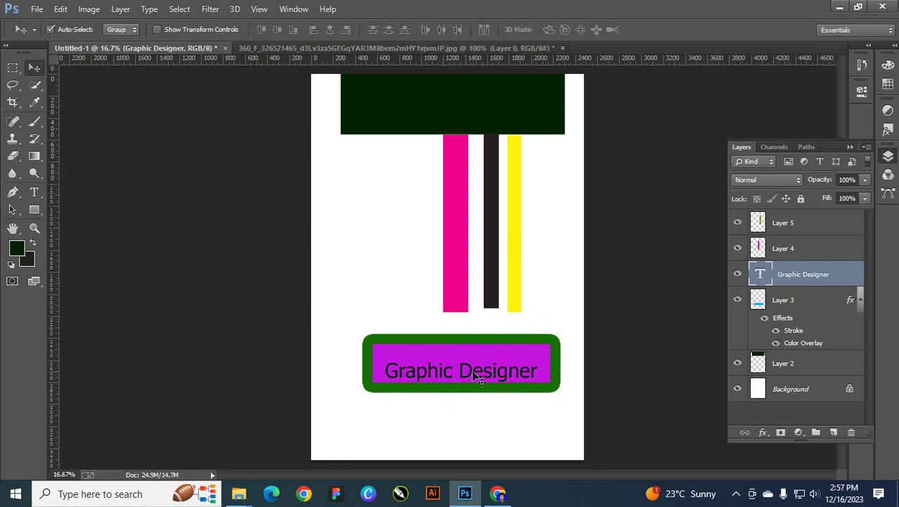
{"action": "left_click_drag", "start_coordinate": [476, 371], "coordinate": [476, 363]}
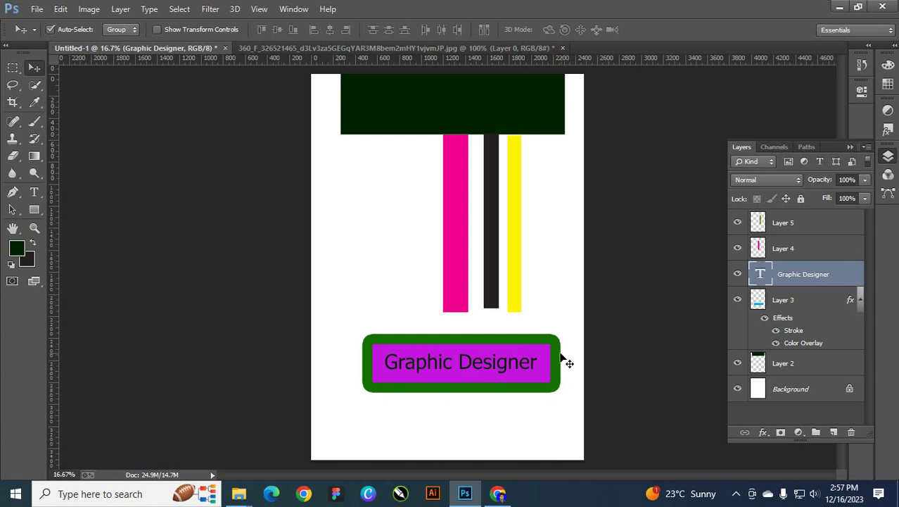
Step: Open the Graphic Designer text layer's blending options and add an outside stroke of 8 px
{"action": "right_click", "coordinate": [796, 274]}
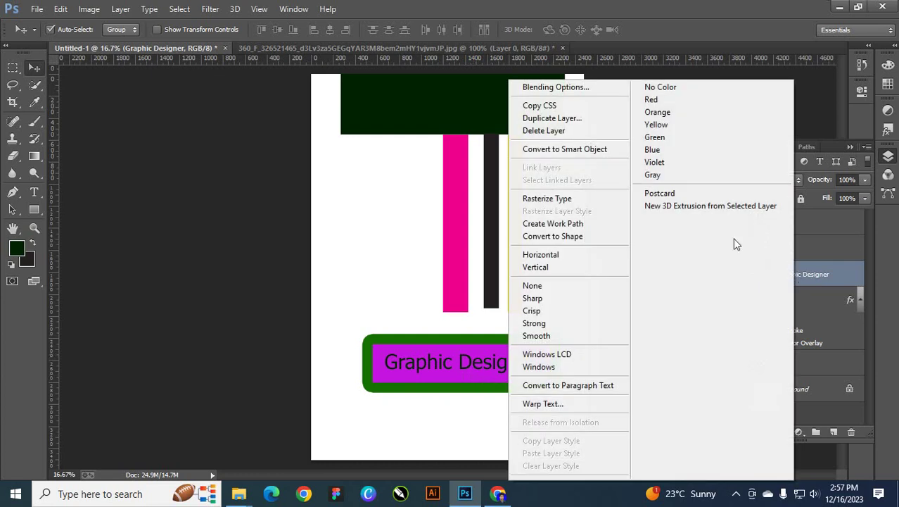
{"action": "left_click", "coordinate": [565, 88]}
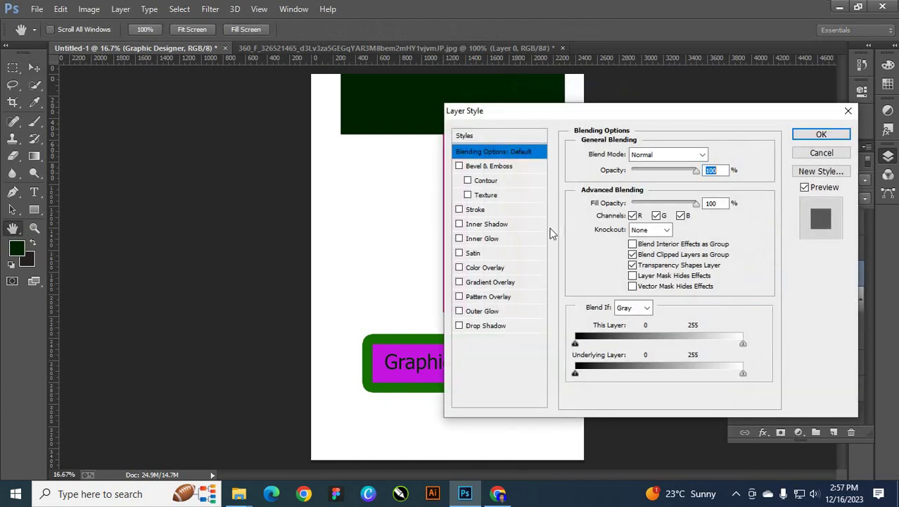
{"action": "left_click", "coordinate": [474, 209]}
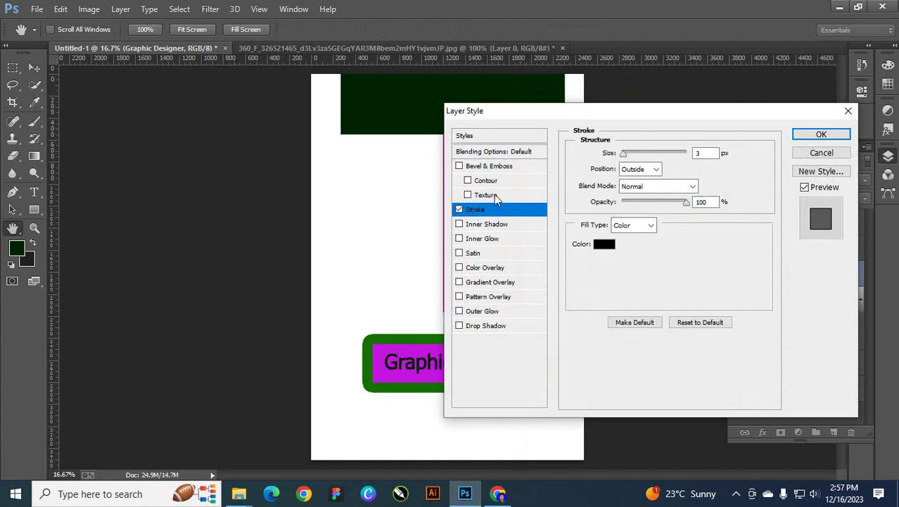
{"action": "left_click_drag", "start_coordinate": [559, 117], "coordinate": [654, 129]}
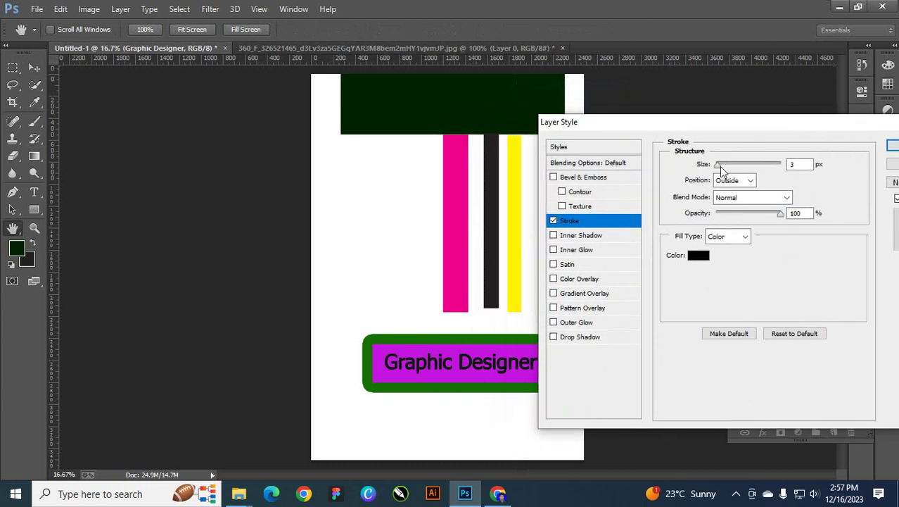
{"action": "left_click_drag", "start_coordinate": [719, 167], "coordinate": [722, 168]}
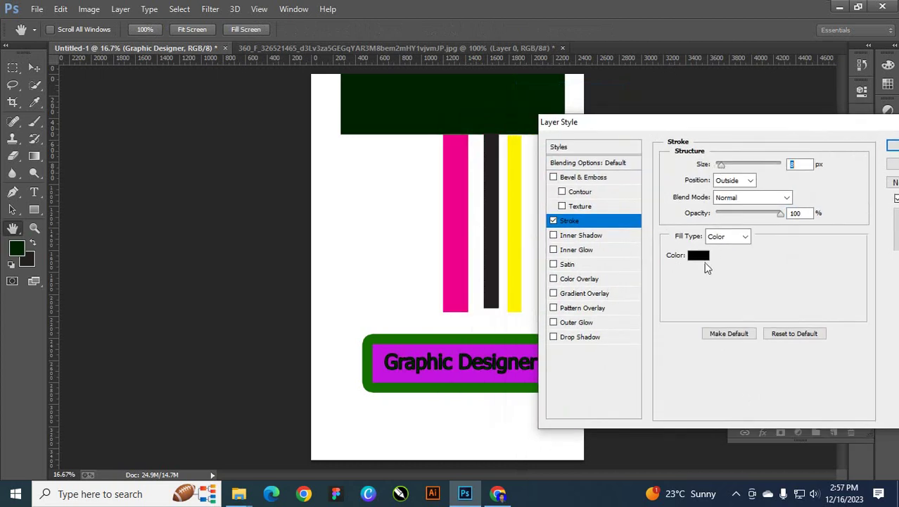
Step: Set the text's stroke colour to green 28b820 and apply the layer style
{"action": "left_click", "coordinate": [698, 257]}
{"action": "left_click", "coordinate": [722, 280]}
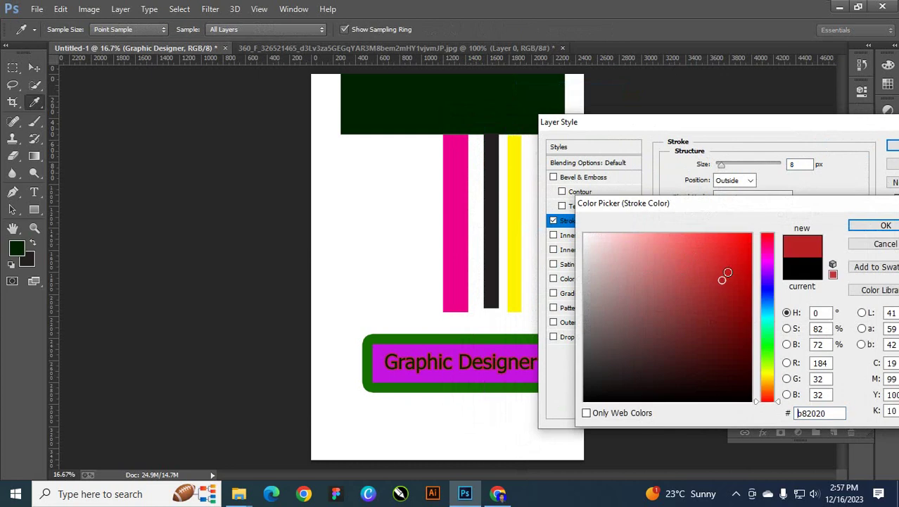
{"action": "left_click", "coordinate": [767, 290]}
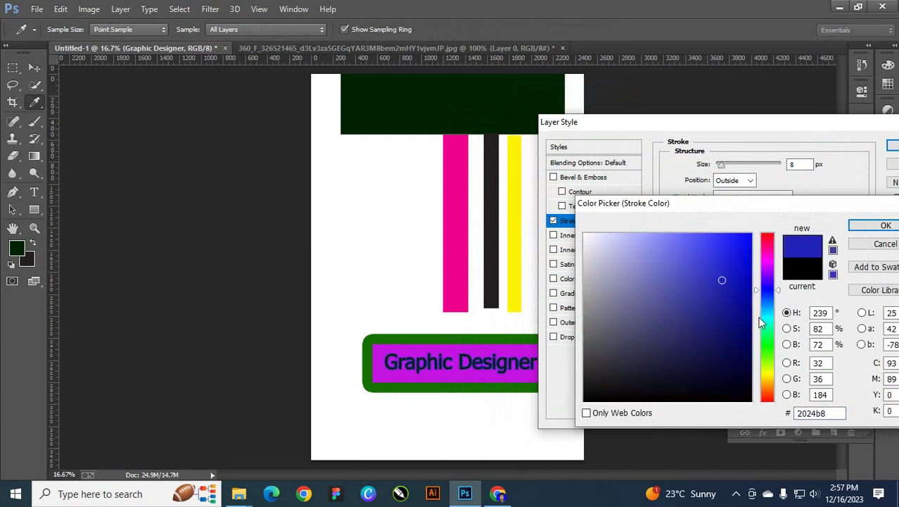
{"action": "left_click", "coordinate": [767, 347]}
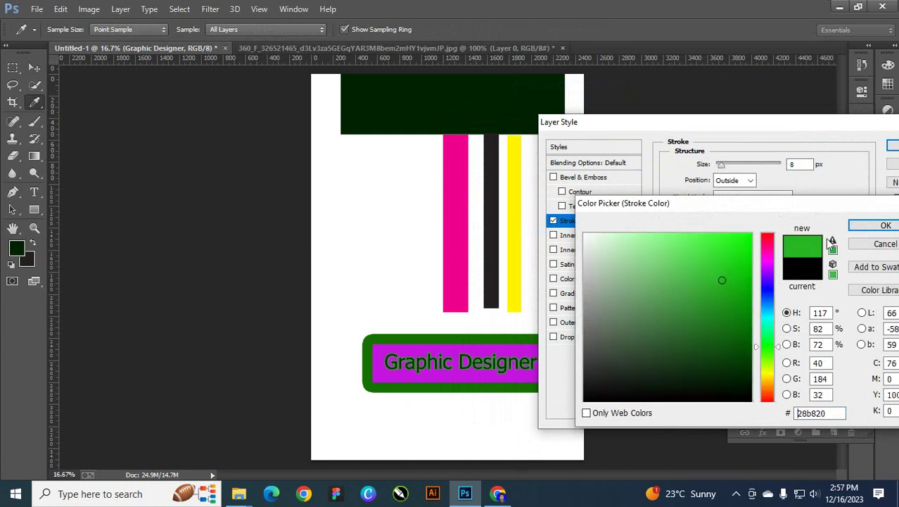
{"action": "left_click", "coordinate": [873, 226]}
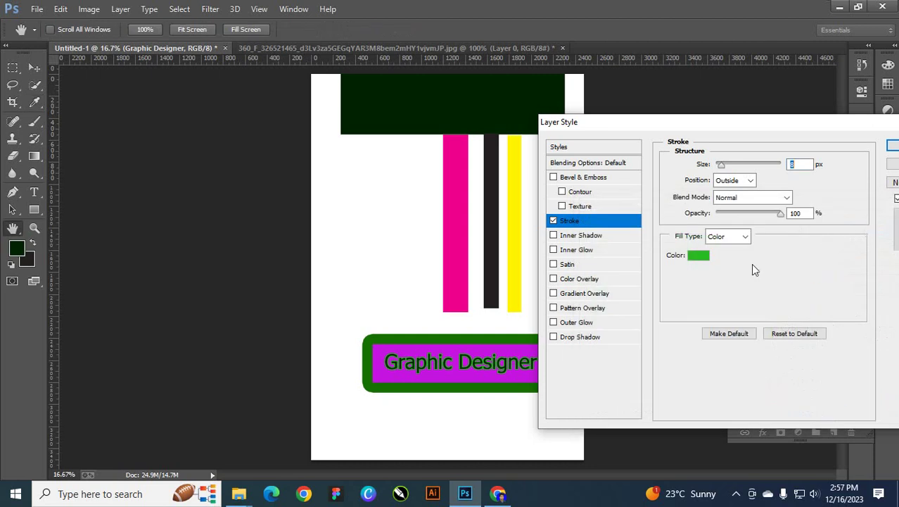
{"action": "left_click_drag", "start_coordinate": [632, 129], "coordinate": [630, 145]}
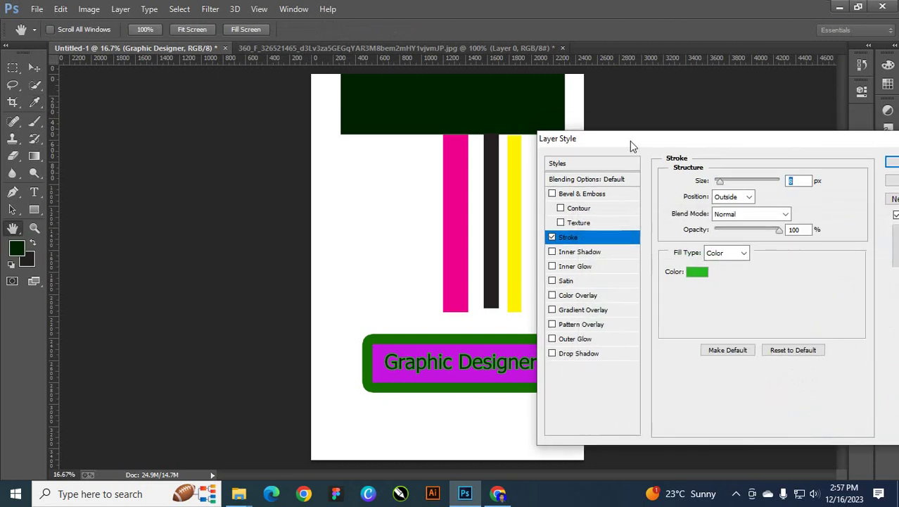
{"action": "left_click", "coordinate": [892, 163]}
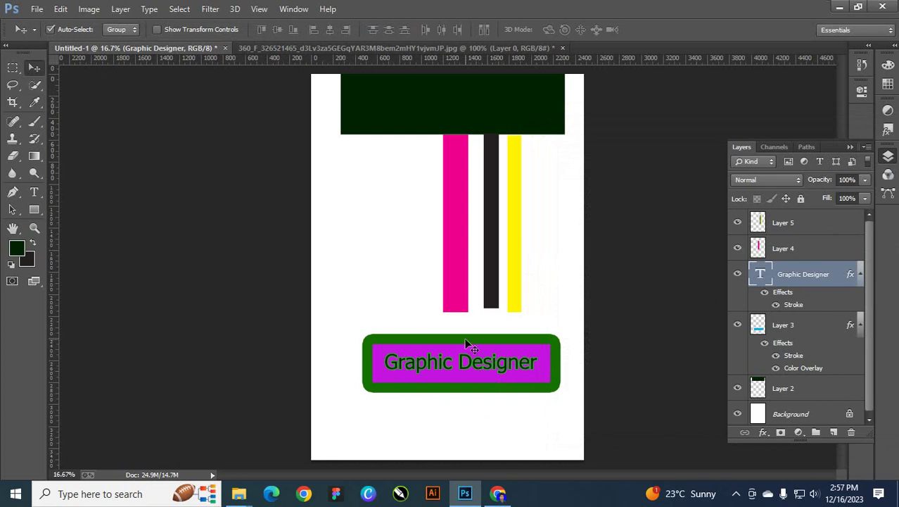
{"action": "left_click", "coordinate": [736, 493]}
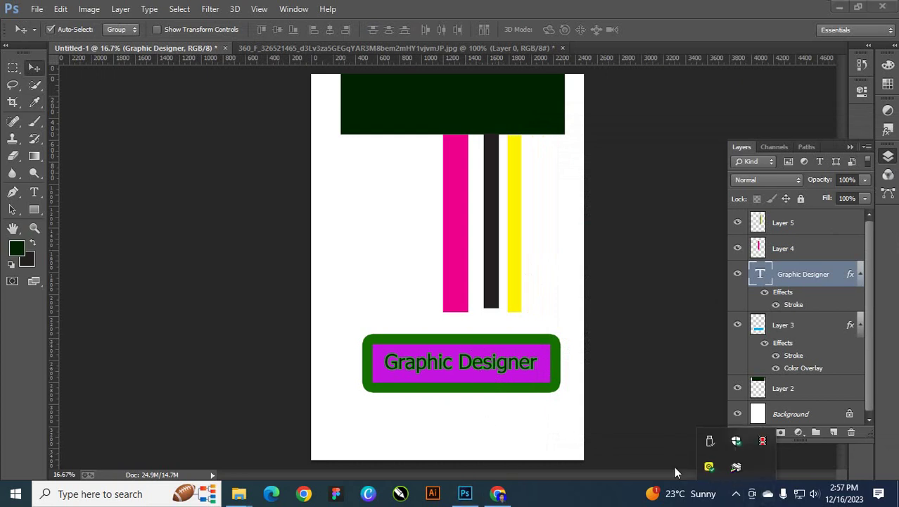